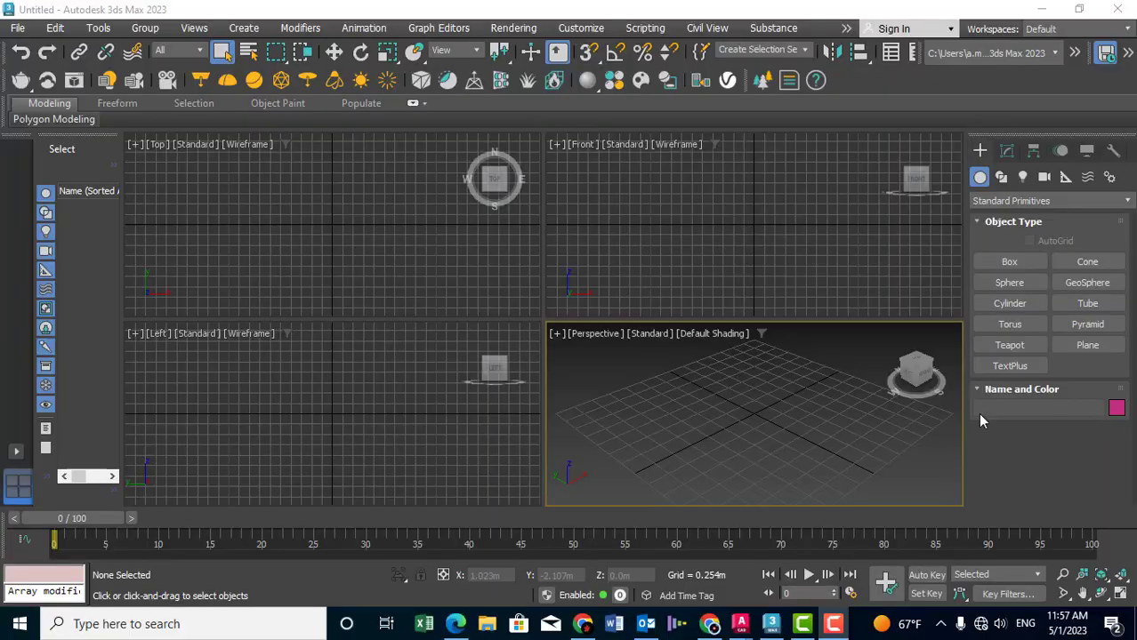
Draw an Ellipse spline in the Top view, about 2.285m long and 3.876m wide.
mouse_move(454, 269)
middle_mouse_down()
mouse_move(393, 252)
mouse_move(403, 249)
middle_mouse_up()
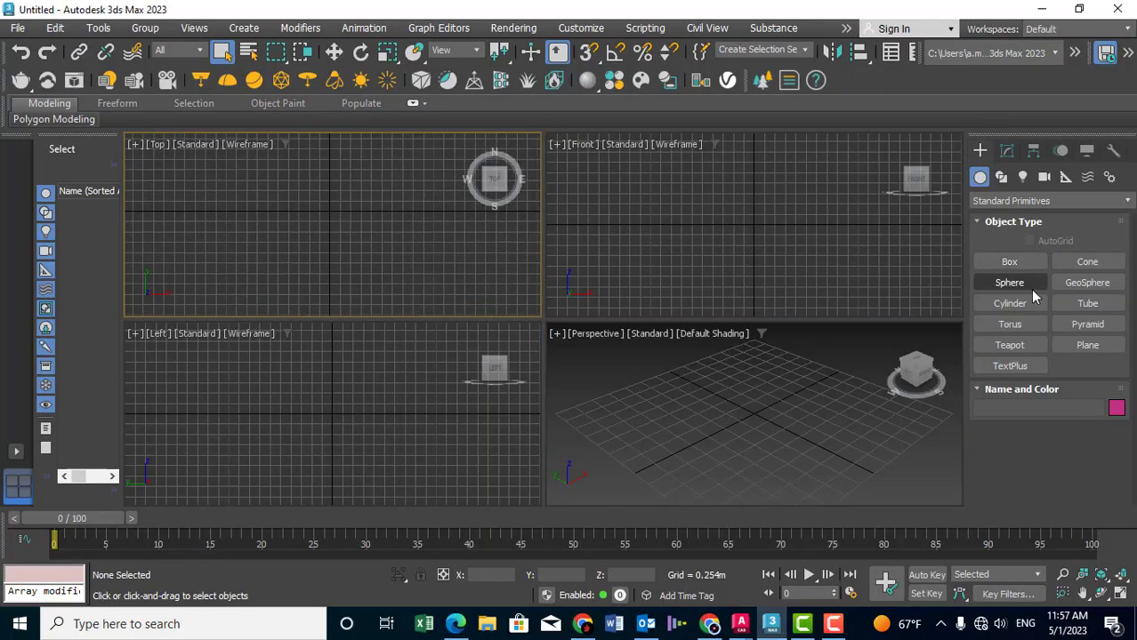
left_click(1001, 178)
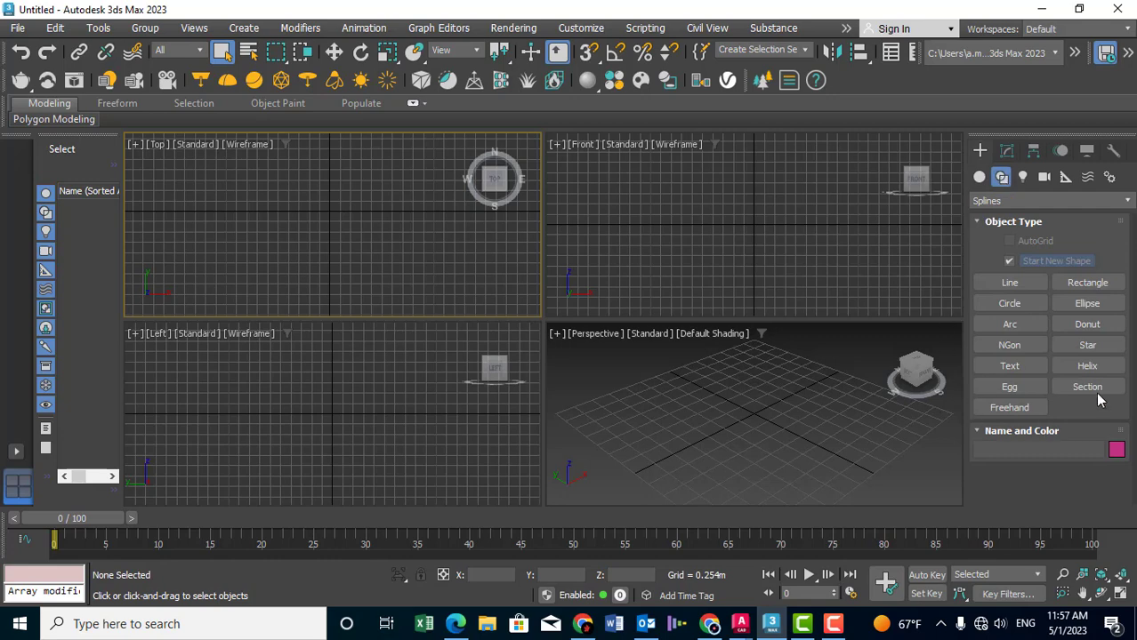
left_click(1087, 305)
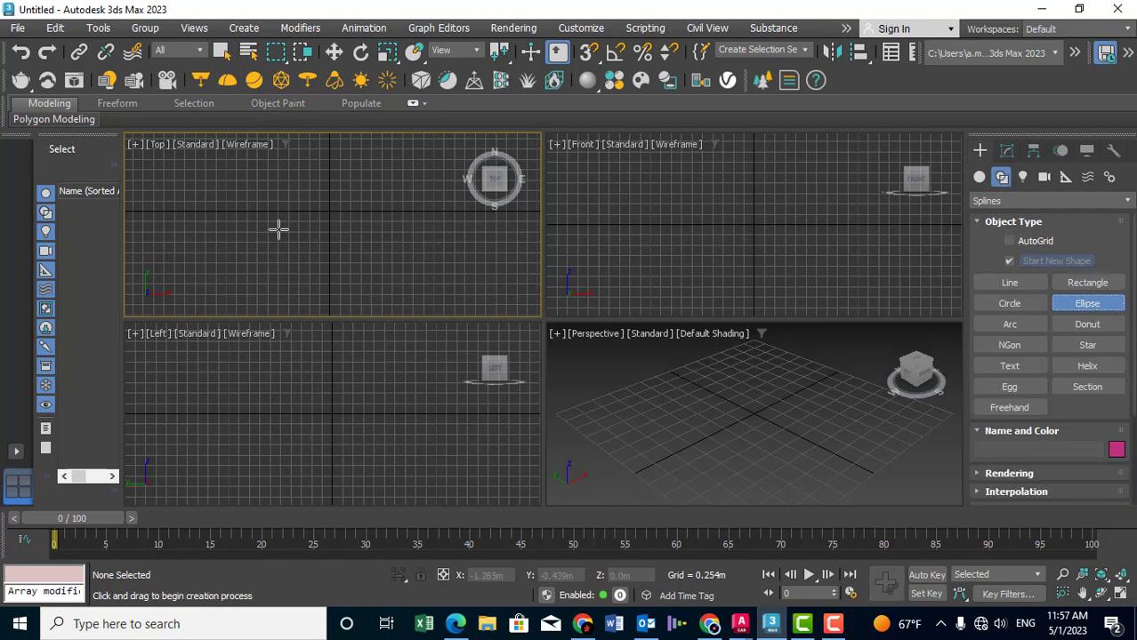
mouse_move(277, 230)
left_mouse_down()
mouse_move(442, 335)
mouse_move(431, 375)
mouse_move(437, 323)
left_mouse_up()
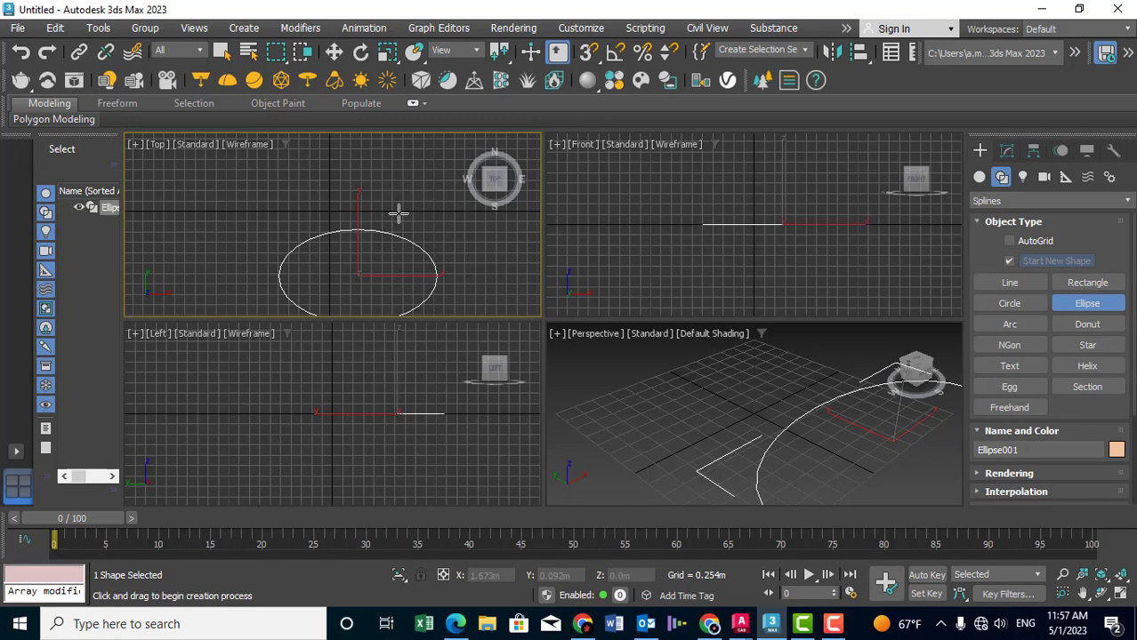
middle_click_drag(385, 262, 379, 230)
Raise the ellipse Length to 3.016m and turn on Outline with 0.099m thickness.
left_click(1008, 153)
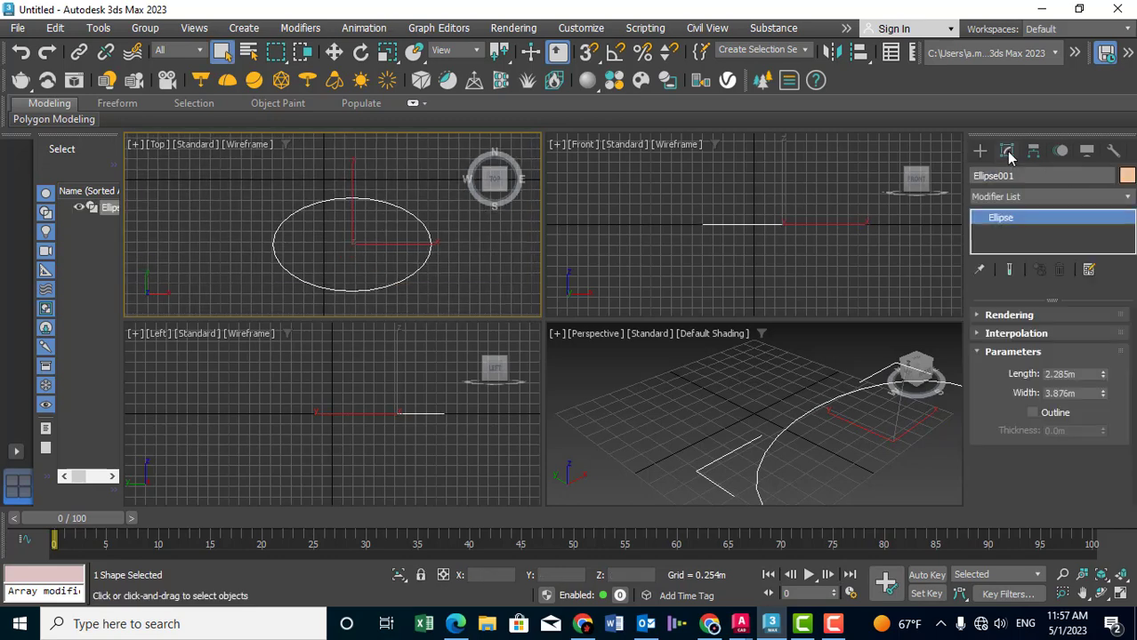
left_click_drag(1104, 374, 1107, 342)
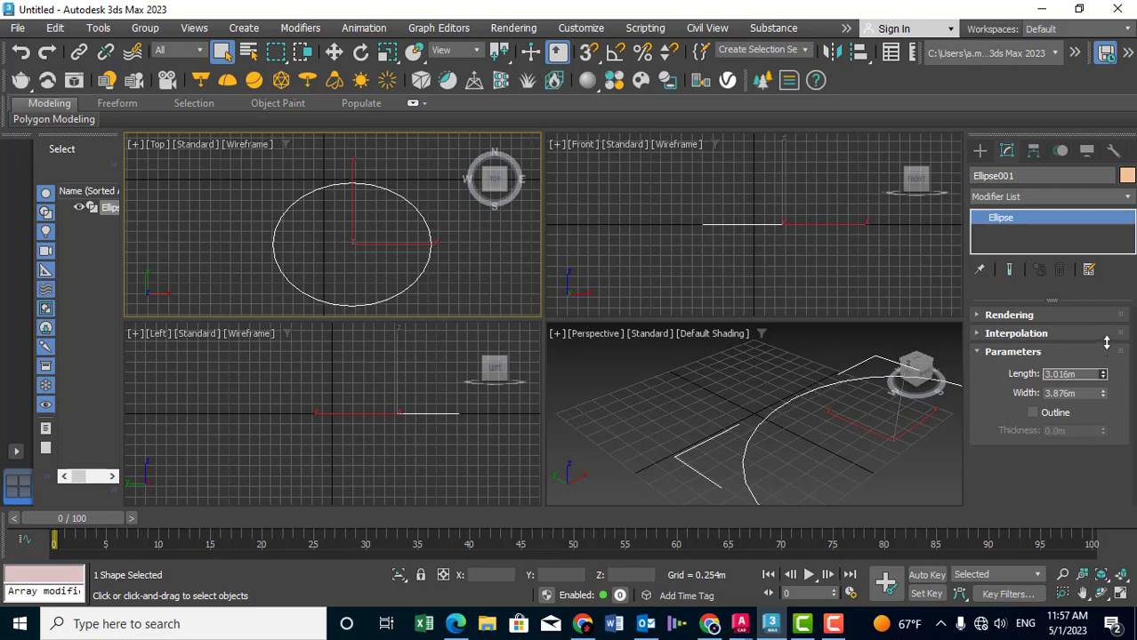
left_click(1041, 418)
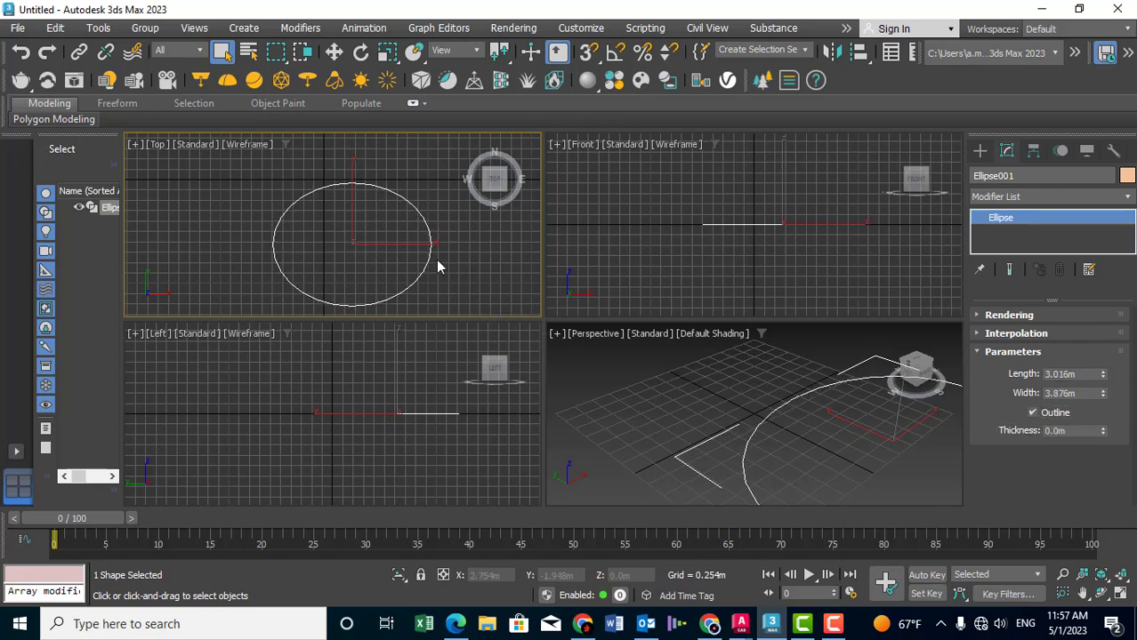
middle_click_drag(437, 262, 437, 234)
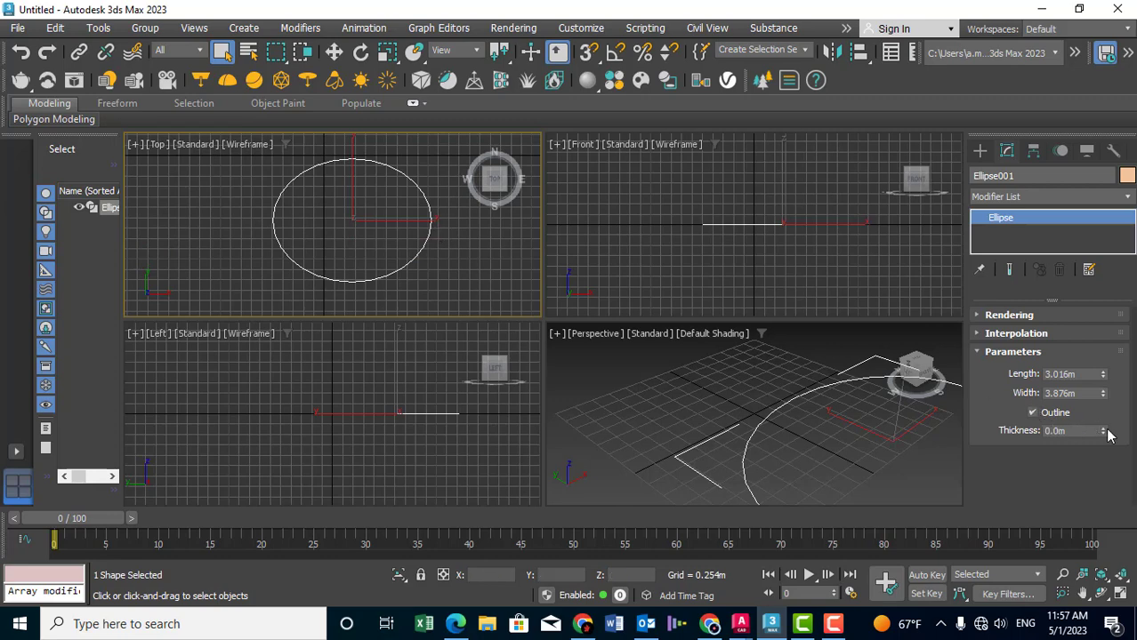
mouse_move(1107, 434)
left_mouse_down()
mouse_move(1126, 64)
mouse_move(1129, 105)
left_mouse_up()
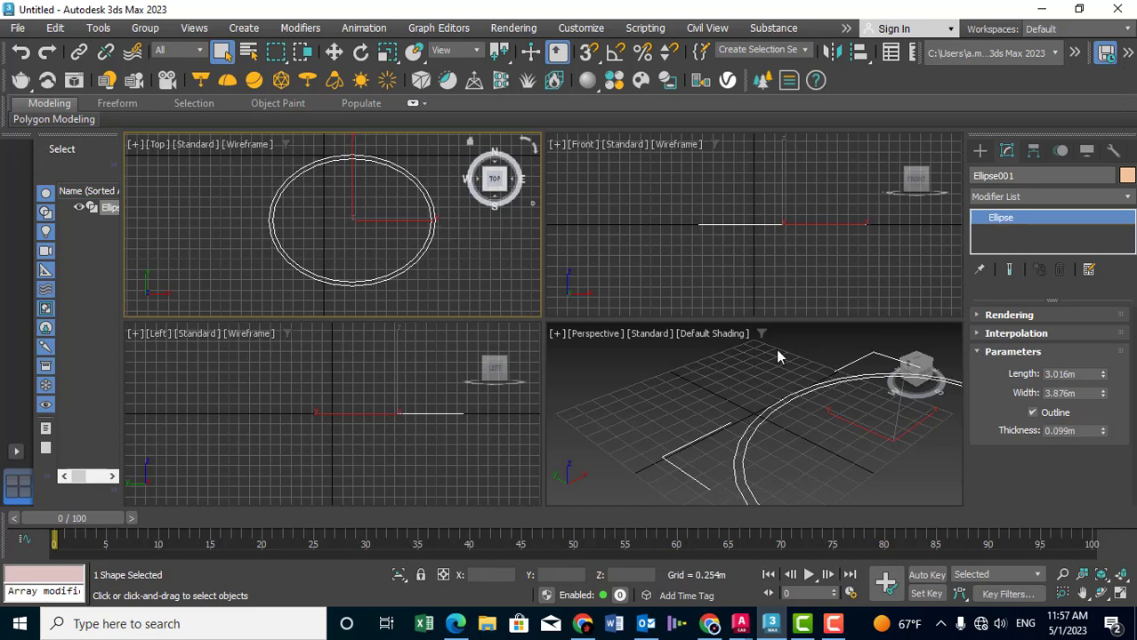
scroll(435, 262, "up", 2)
scroll(419, 250, "up", 2)
scroll(419, 250, "up", 2)
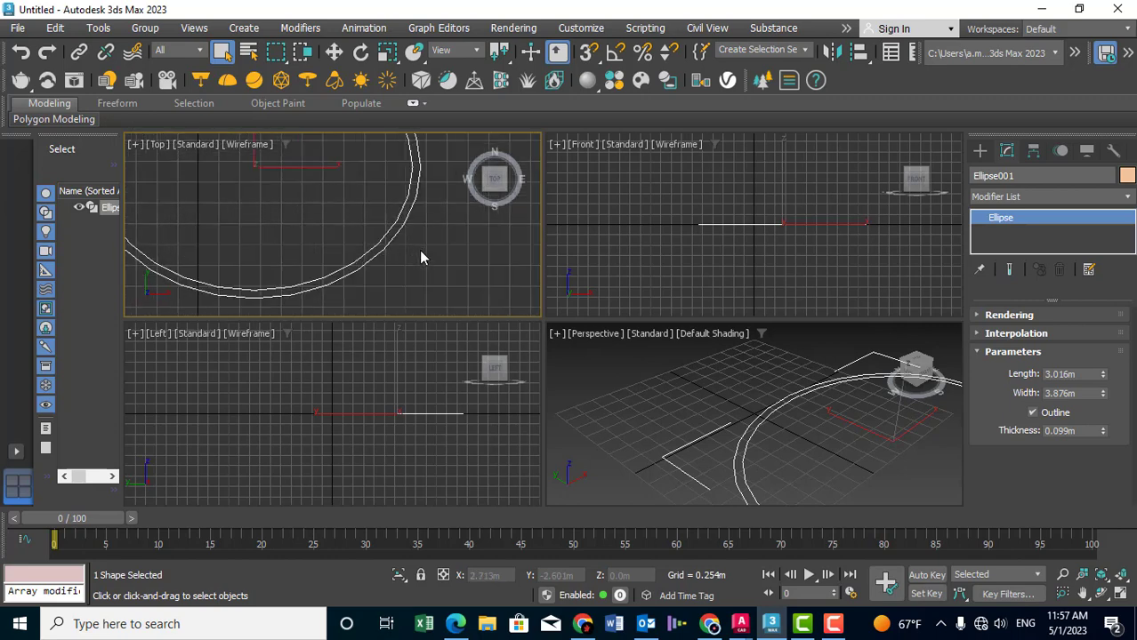
scroll(700, 272, "up", 1)
scroll(705, 267, "up", 1)
scroll(712, 252, "up", 1)
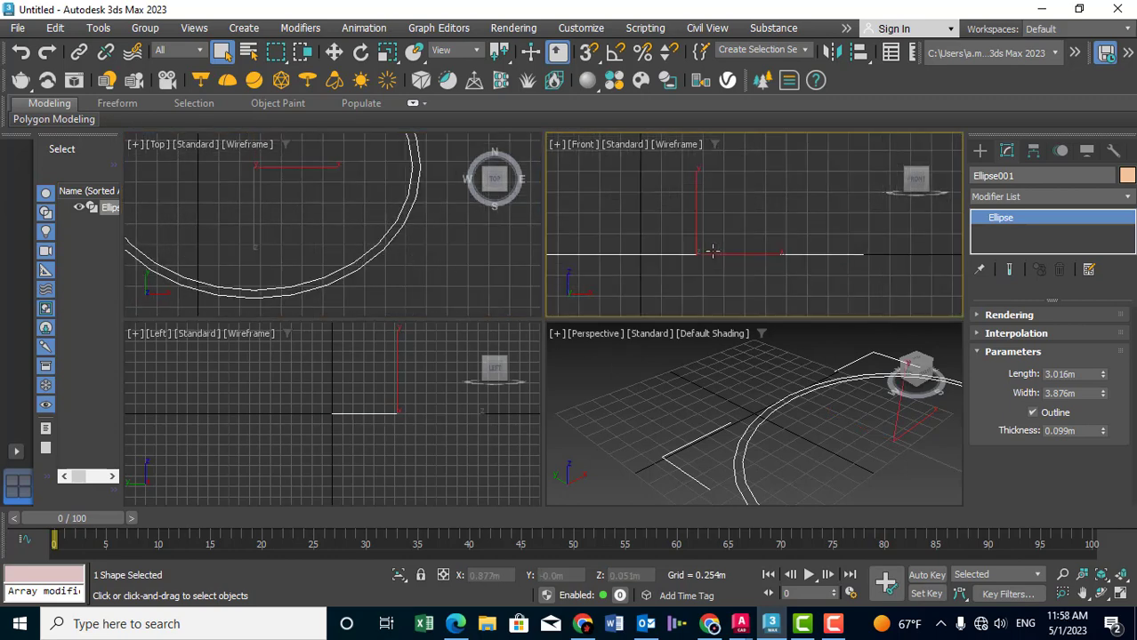
scroll(713, 252, "down", 1)
scroll(789, 257, "up", 2)
scroll(771, 255, "down", 1)
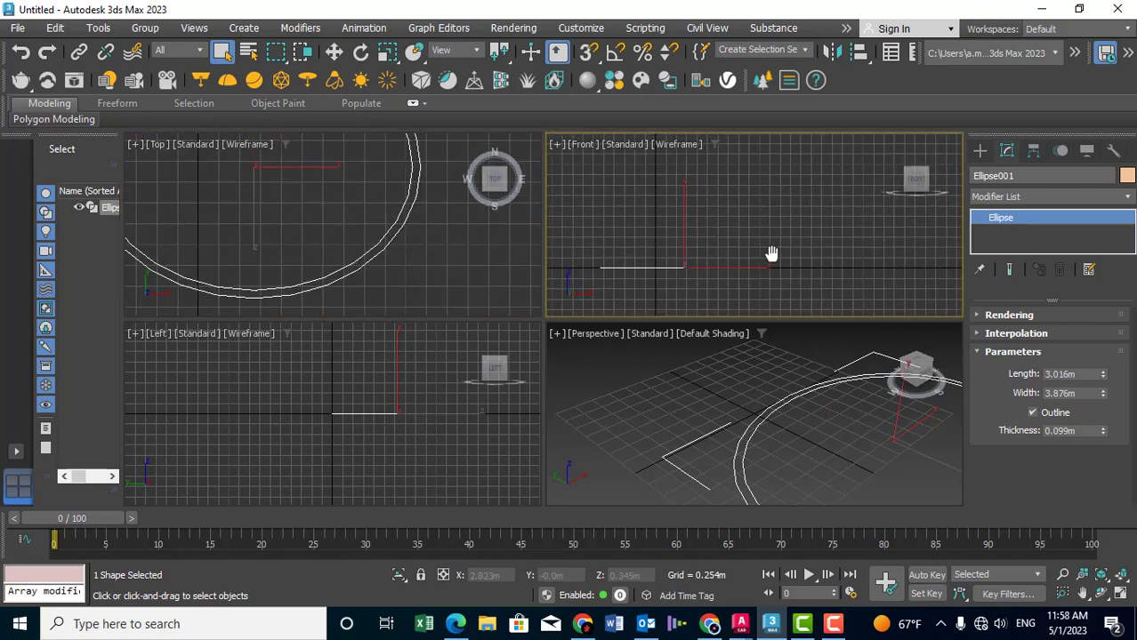
Pick the Line spline tool with Drag Type set to Corner.
left_click(981, 153)
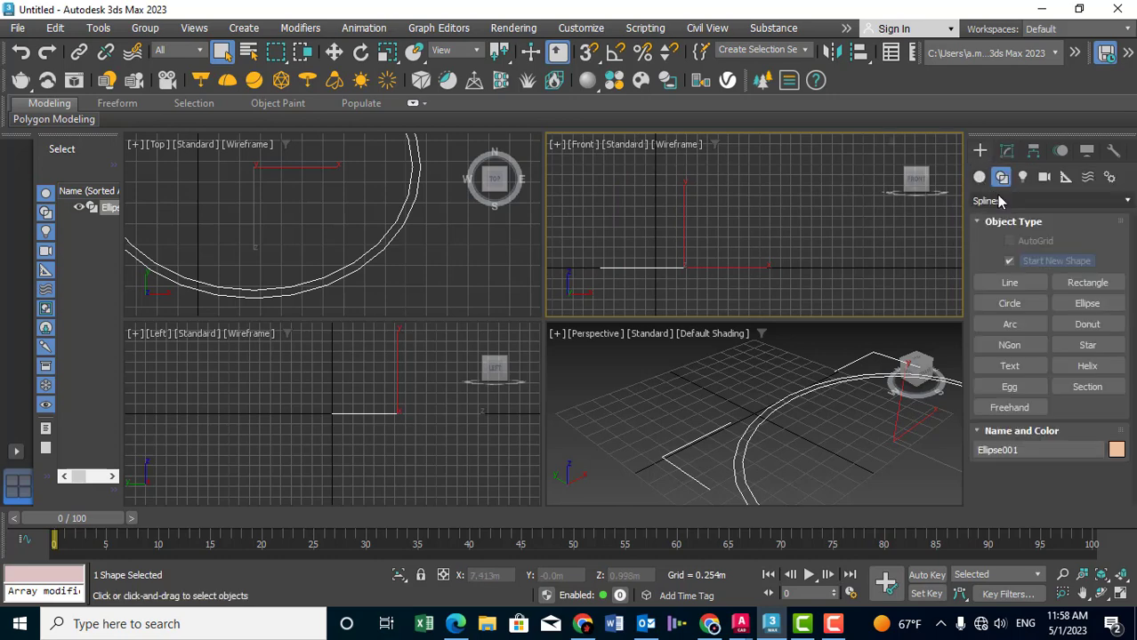
left_click(999, 286)
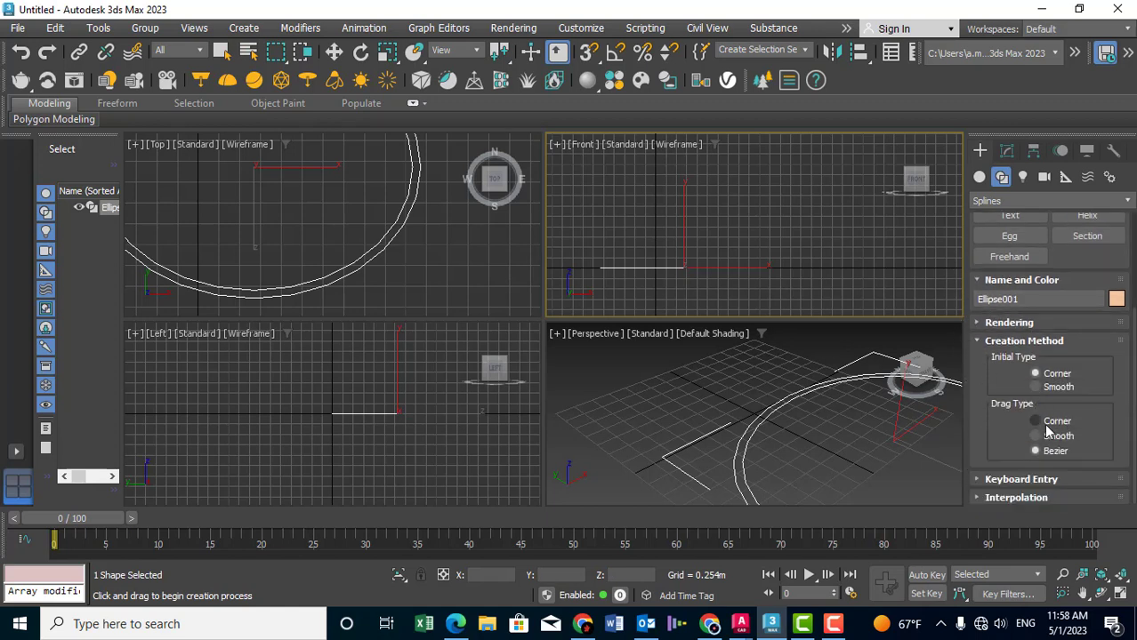
left_click(1041, 421)
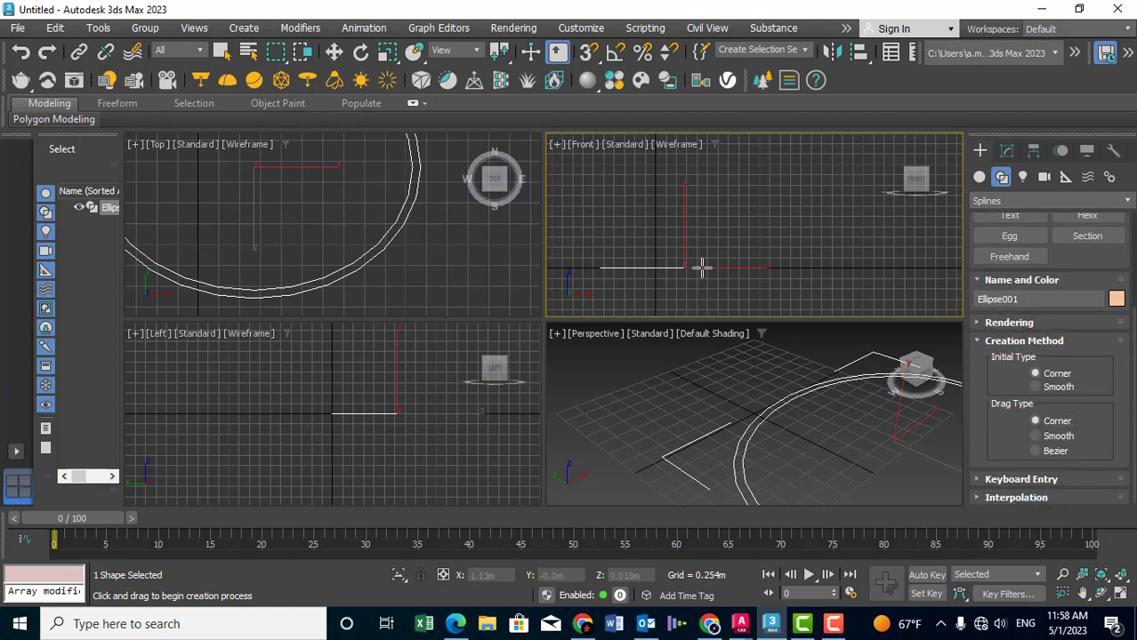
middle_click_drag(701, 267, 707, 267)
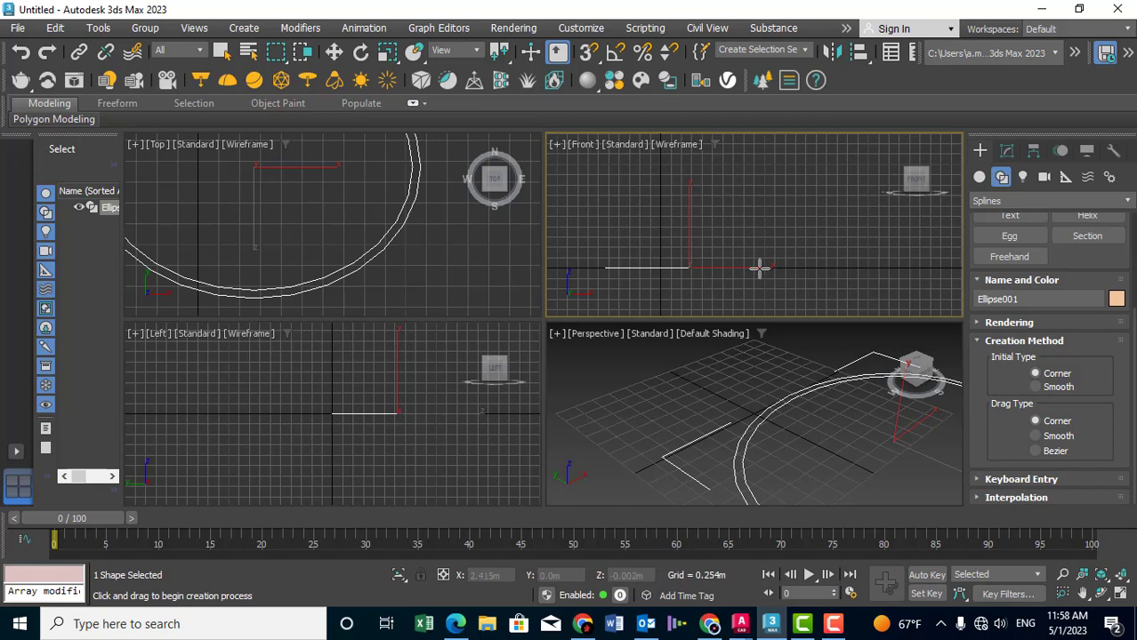
Draw a six-vertex stepped, sharp-cornered profile line in the Front view.
left_click(594, 267)
scroll(591, 256, "up", 2)
scroll(591, 261, "up", 2)
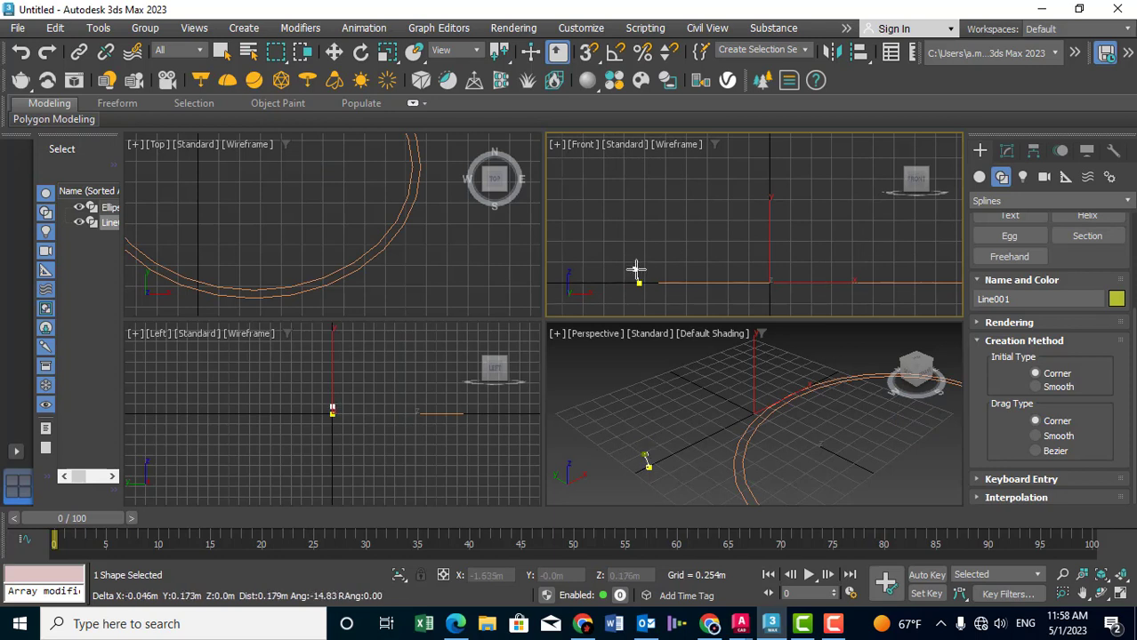
left_click(639, 267)
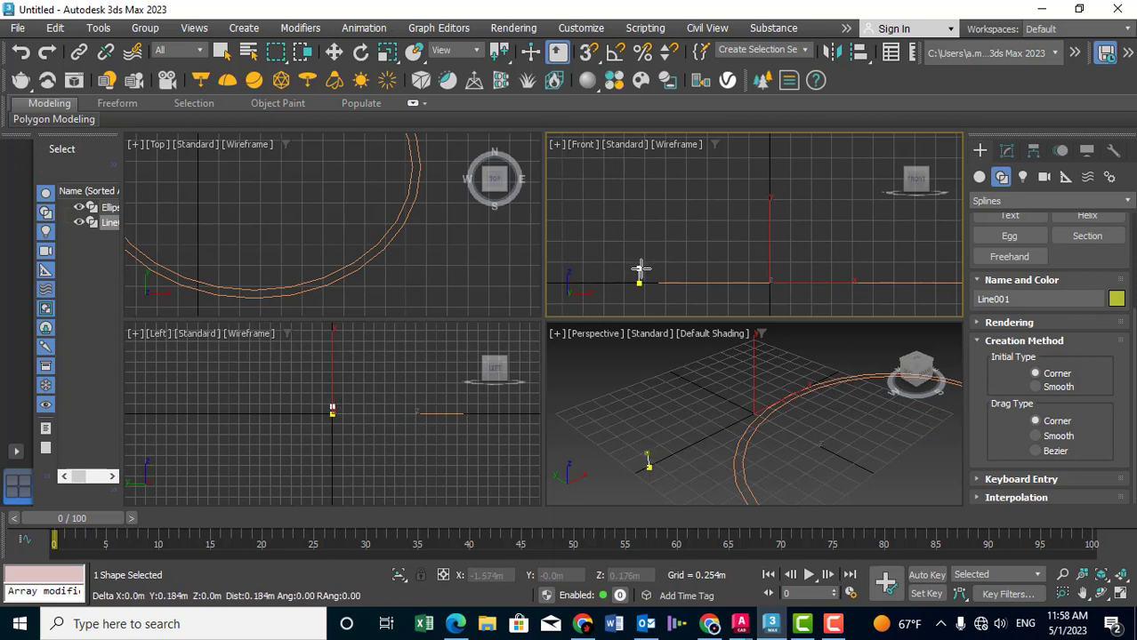
left_click(605, 242)
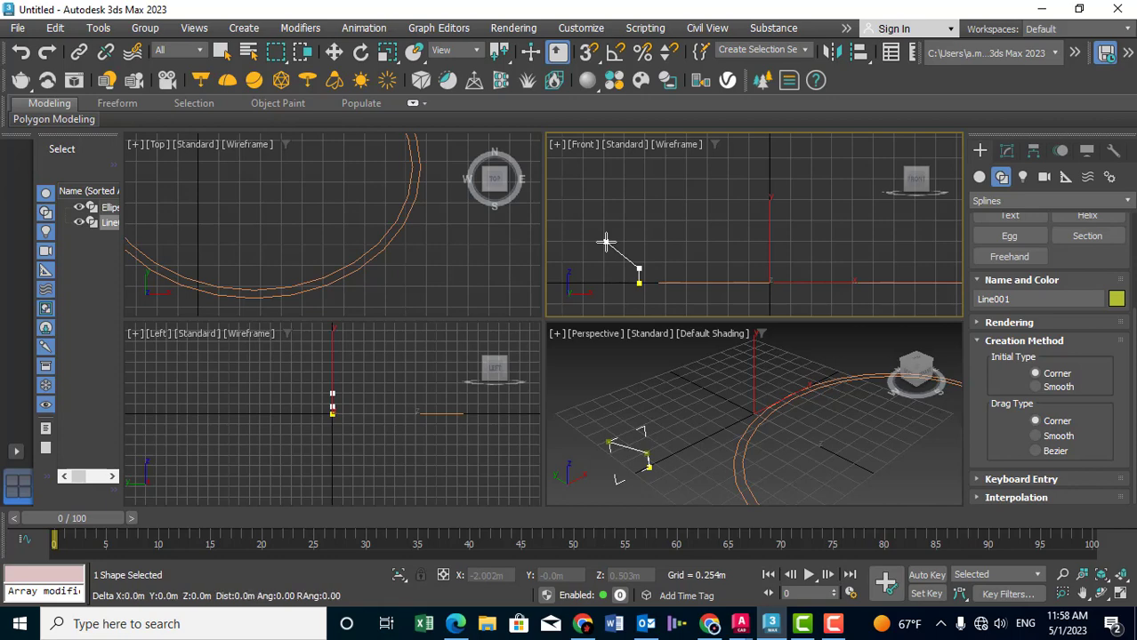
middle_click_drag(588, 228, 612, 272)
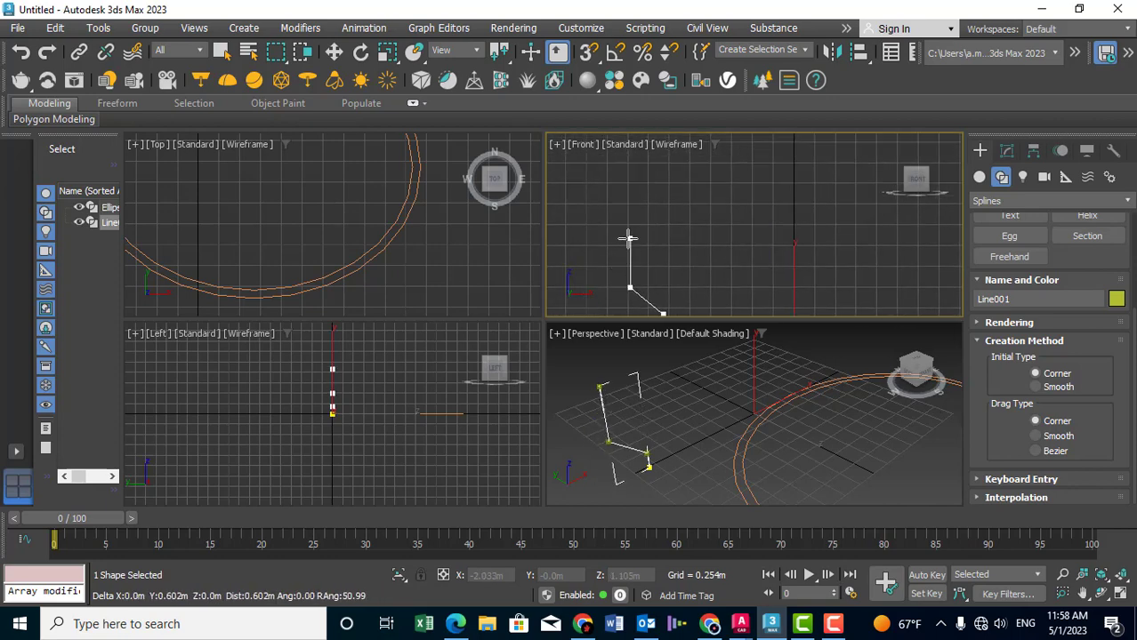
left_click(628, 239)
scroll(622, 240, "down", 2)
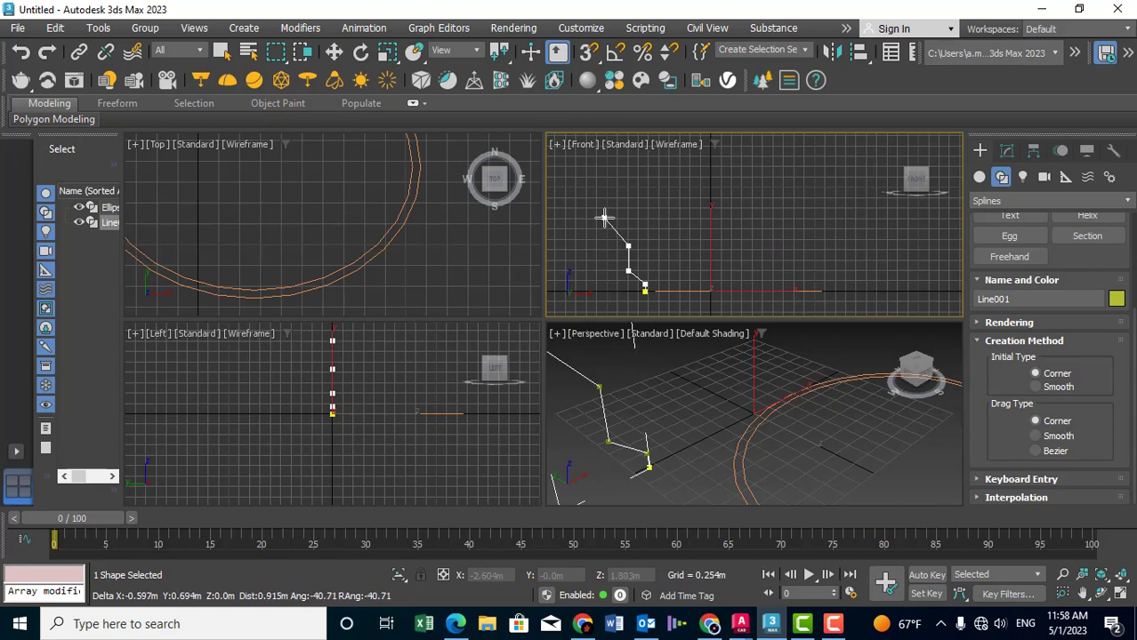
left_click(604, 217)
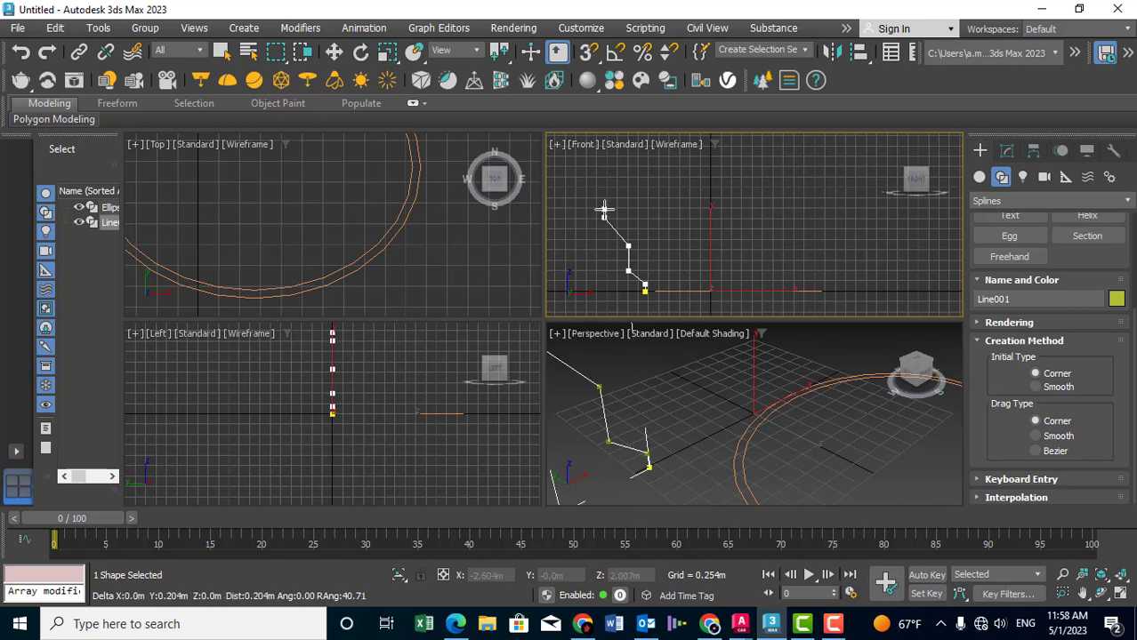
left_click(604, 209)
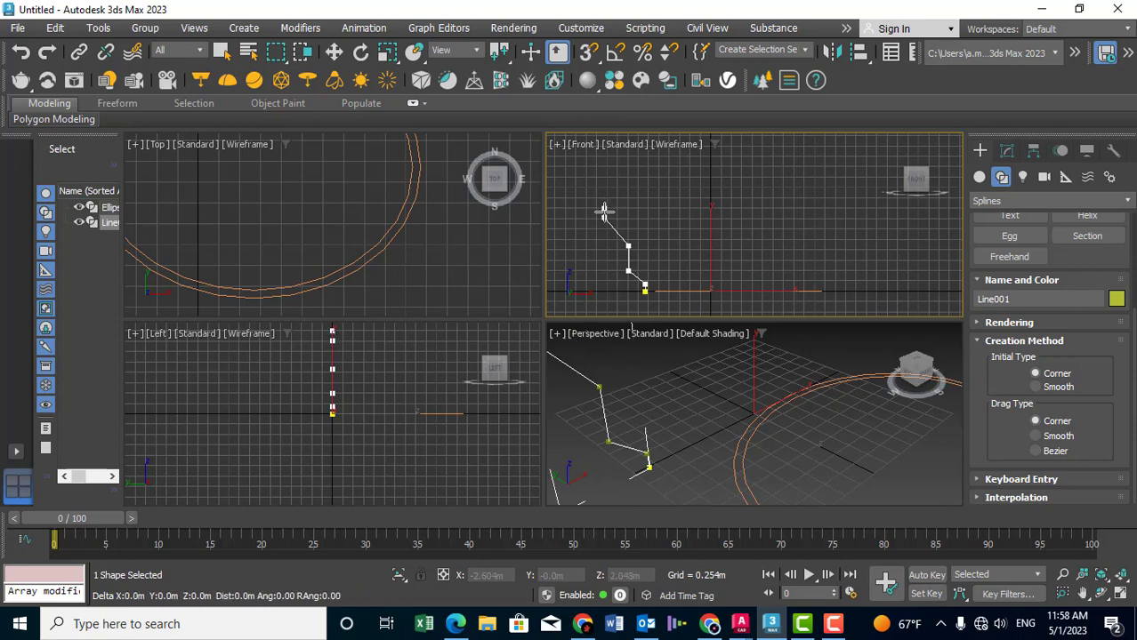
right_click(744, 414)
right_click(744, 415)
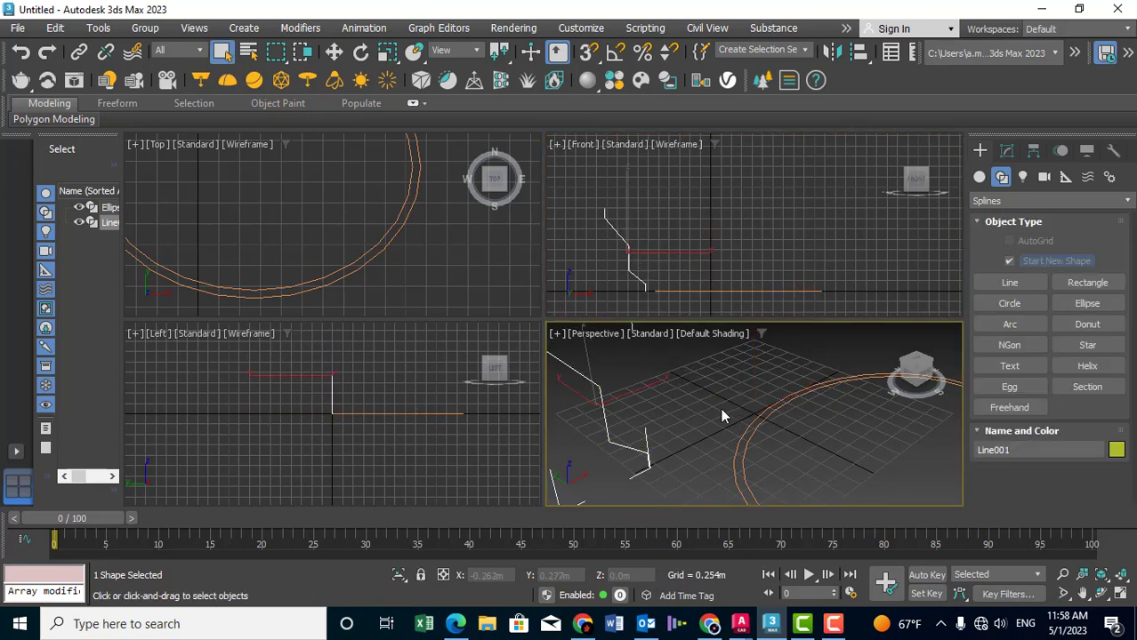
Reframe the view and select the ellipse ring.
scroll(795, 473, "down", 4)
middle_click(701, 261)
scroll(699, 240, "up", 1)
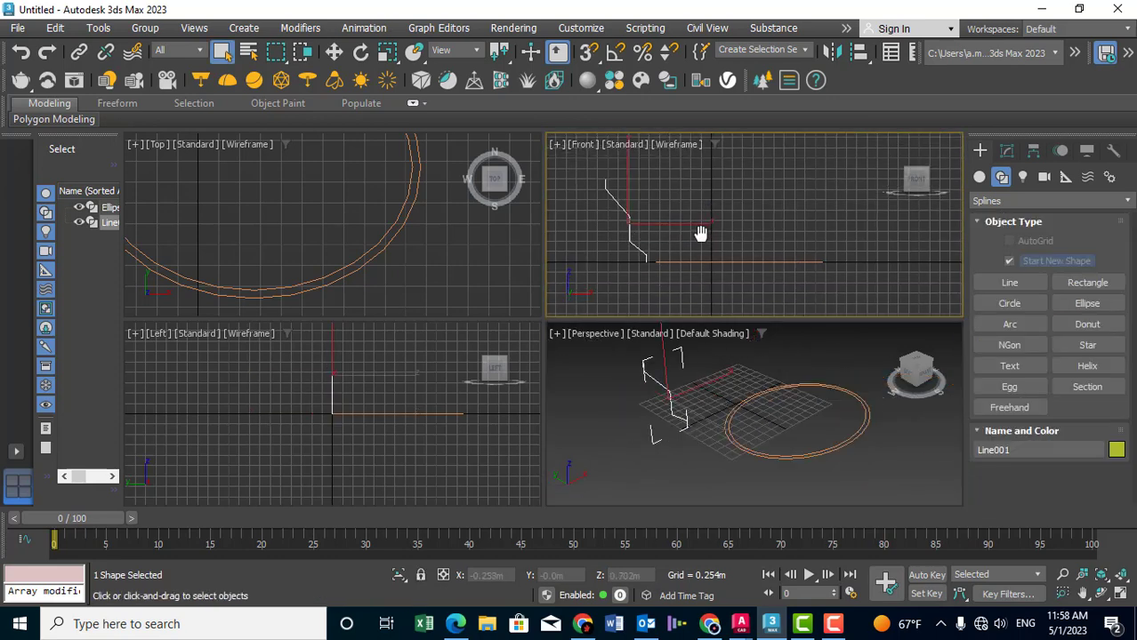
scroll(697, 235, "up", 1)
scroll(699, 235, "up", 1)
scroll(712, 244, "up", 1)
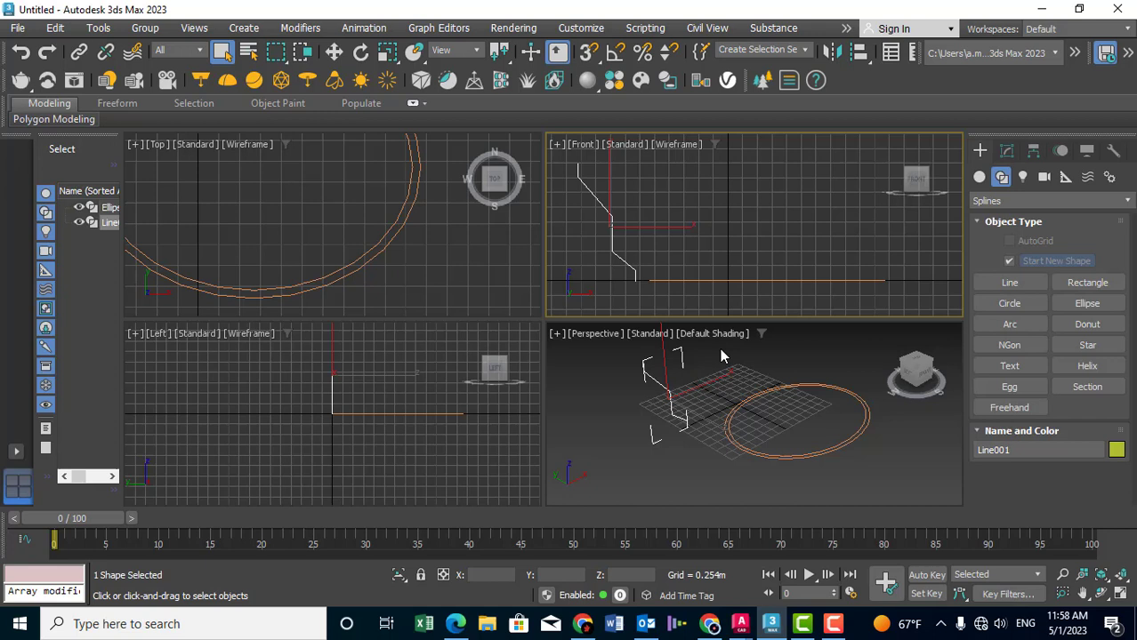
left_click(767, 385)
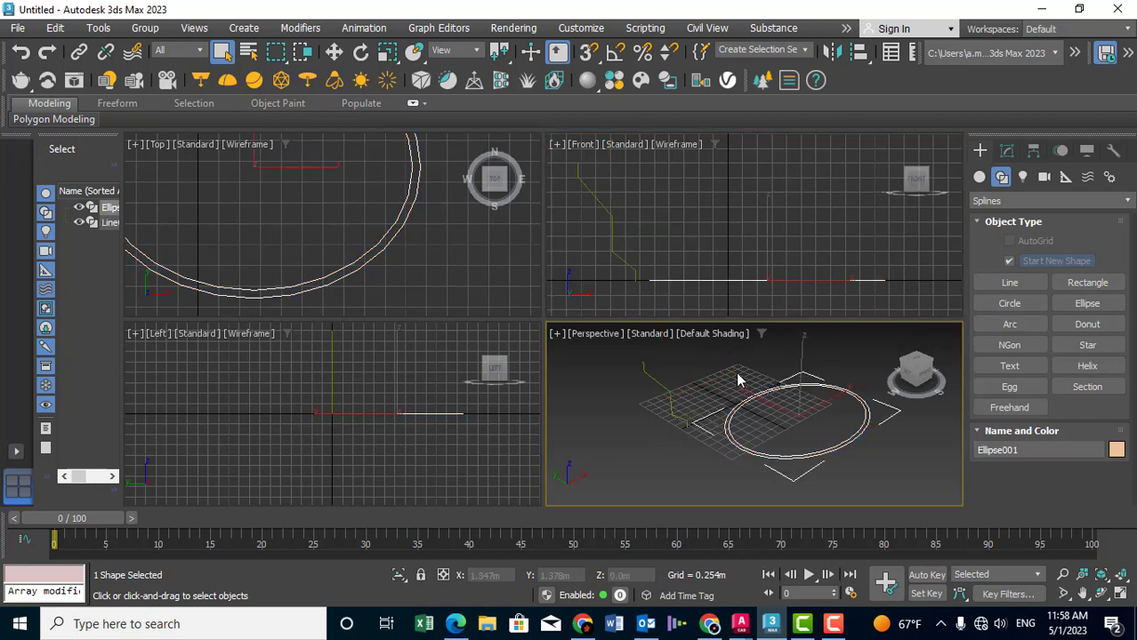
Add a Bevel Profile modifier in Improved mode to Ellipse001, filtering the Modifier List with 'b'.
left_click(1006, 155)
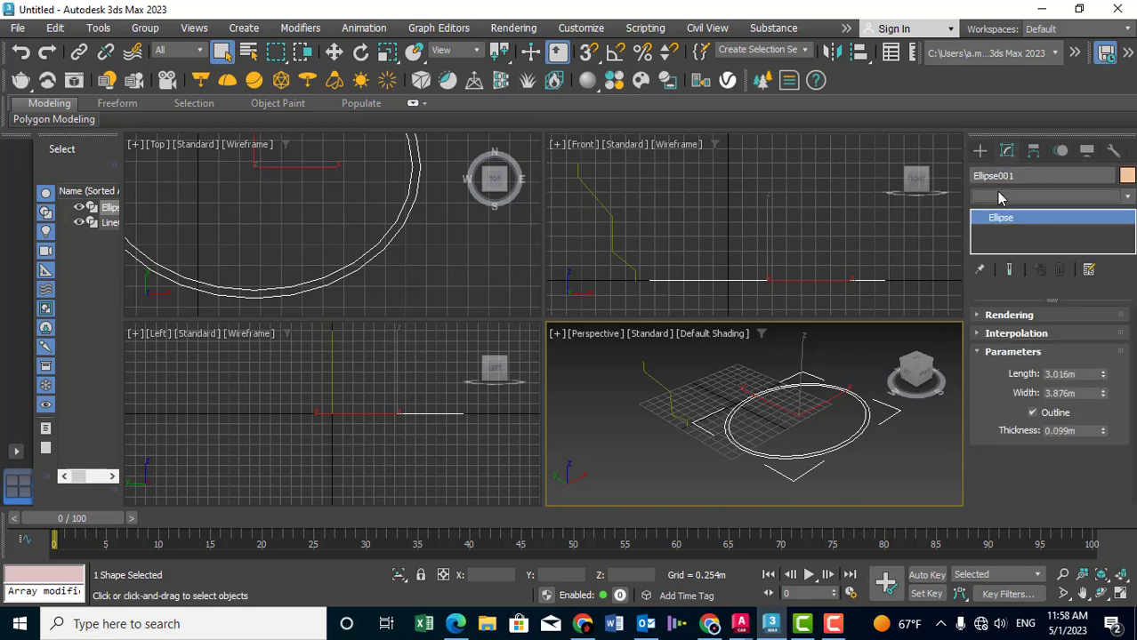
left_click(999, 196)
type("b")
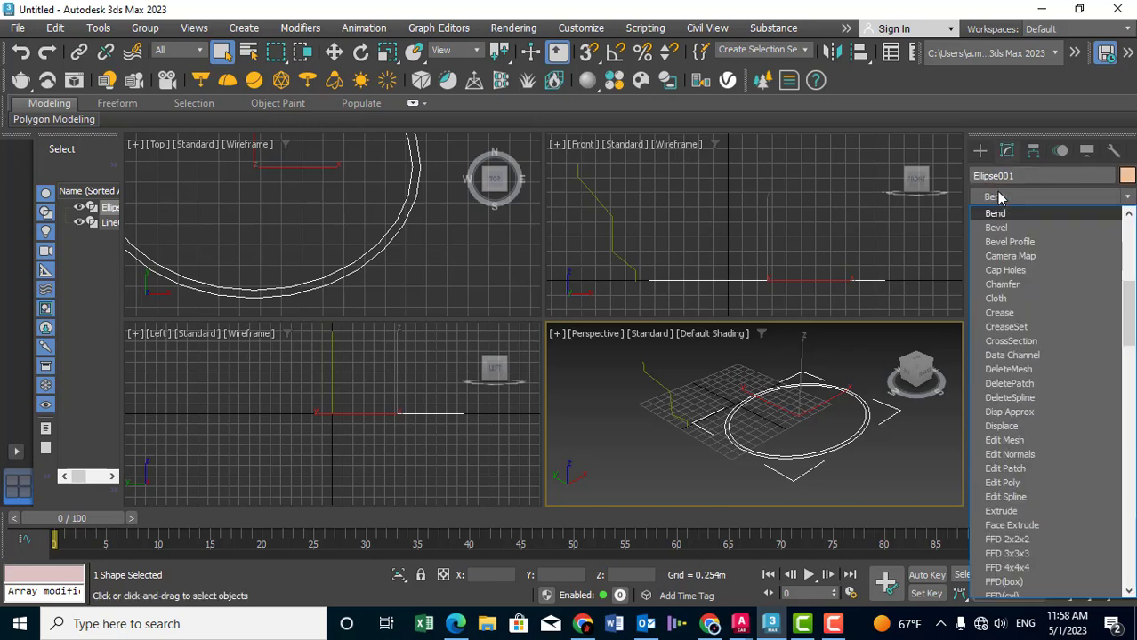
left_click(1014, 242)
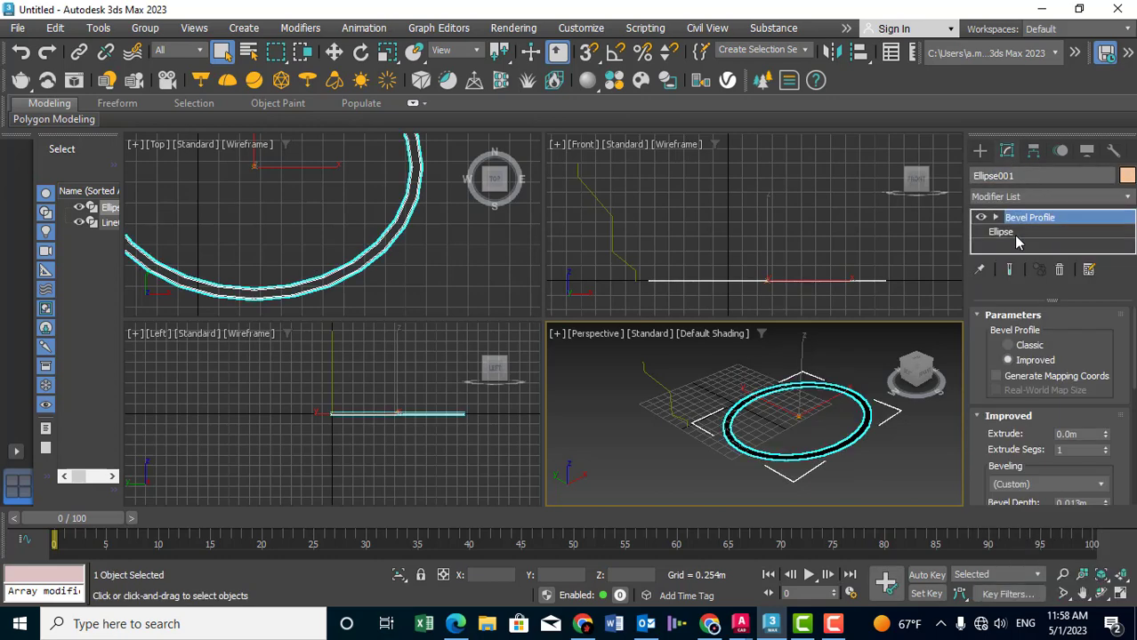
mouse_move(731, 432)
middle_mouse_down("alt")
mouse_move(718, 439)
mouse_move(749, 437)
middle_mouse_up("alt")
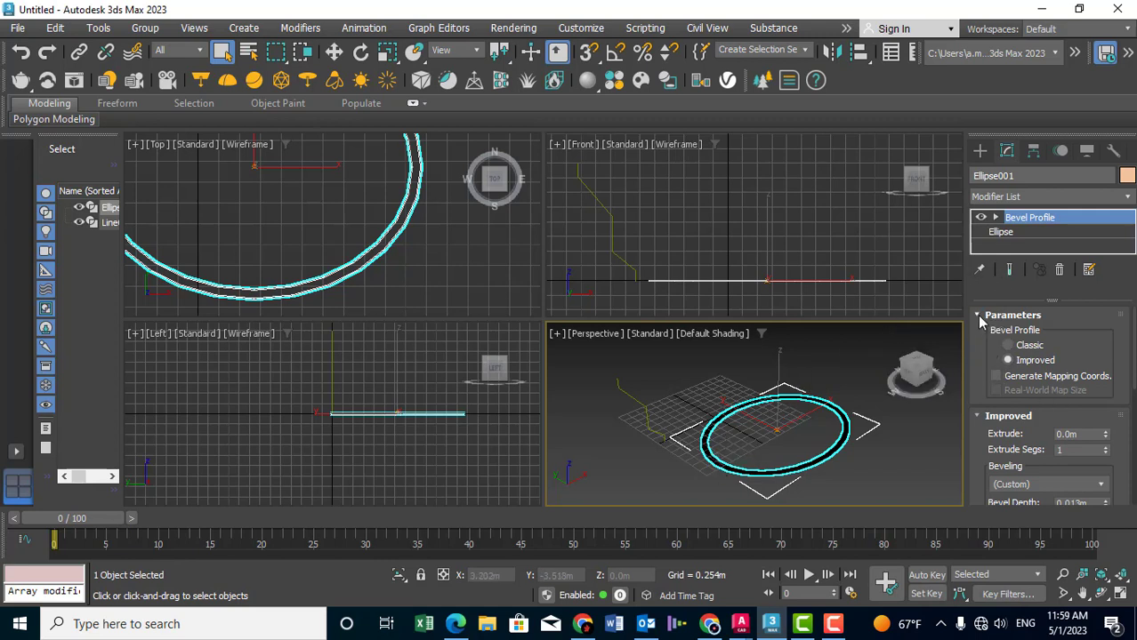
mouse_move(977, 392)
left_mouse_down()
mouse_move(983, 346)
mouse_move(984, 452)
left_mouse_up()
left_click_drag(985, 352, 978, 283)
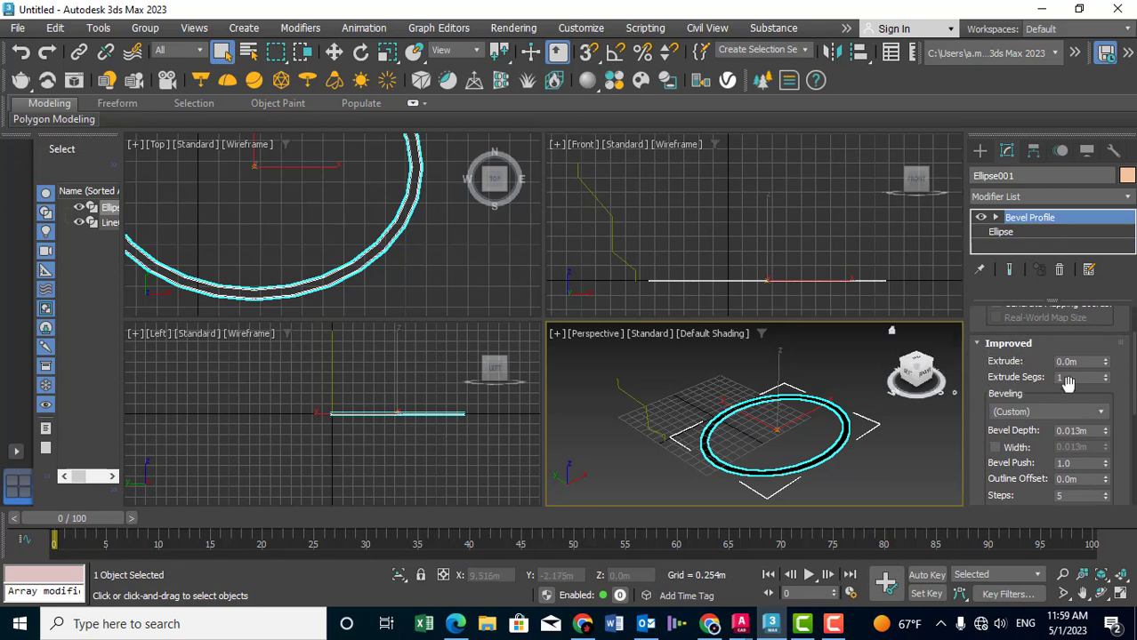
Extrude the ellipse 0.664m with 5 extrude segments.
mouse_move(1108, 366)
left_mouse_down()
mouse_move(1011, 12)
mouse_move(901, 279)
left_mouse_up()
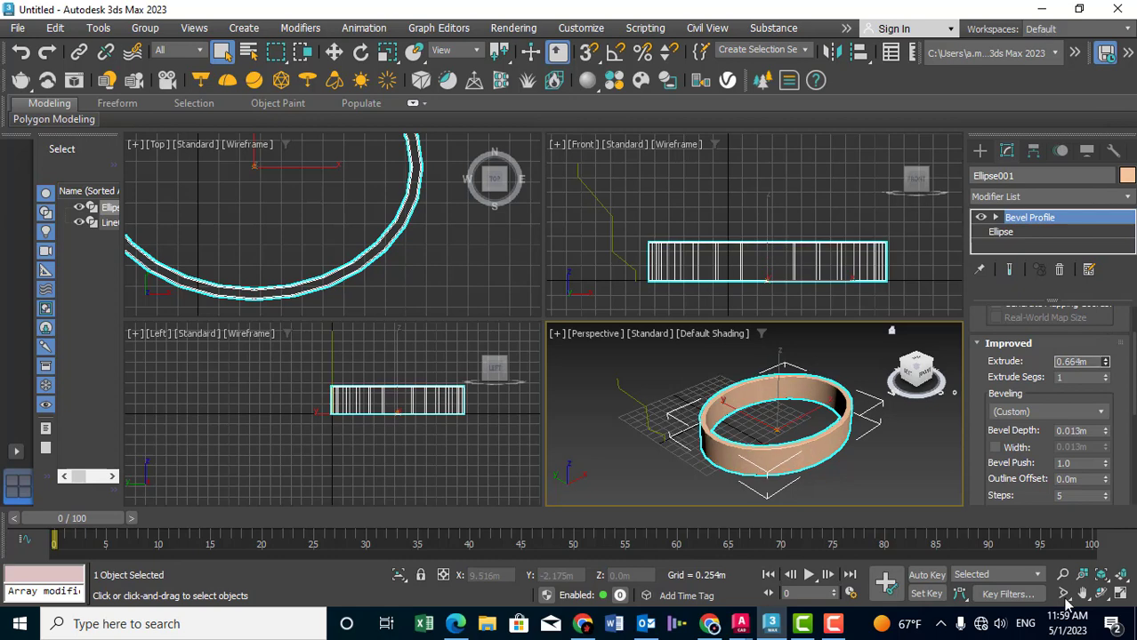
scroll(753, 241, "up", 1)
scroll(753, 241, "up", 1)
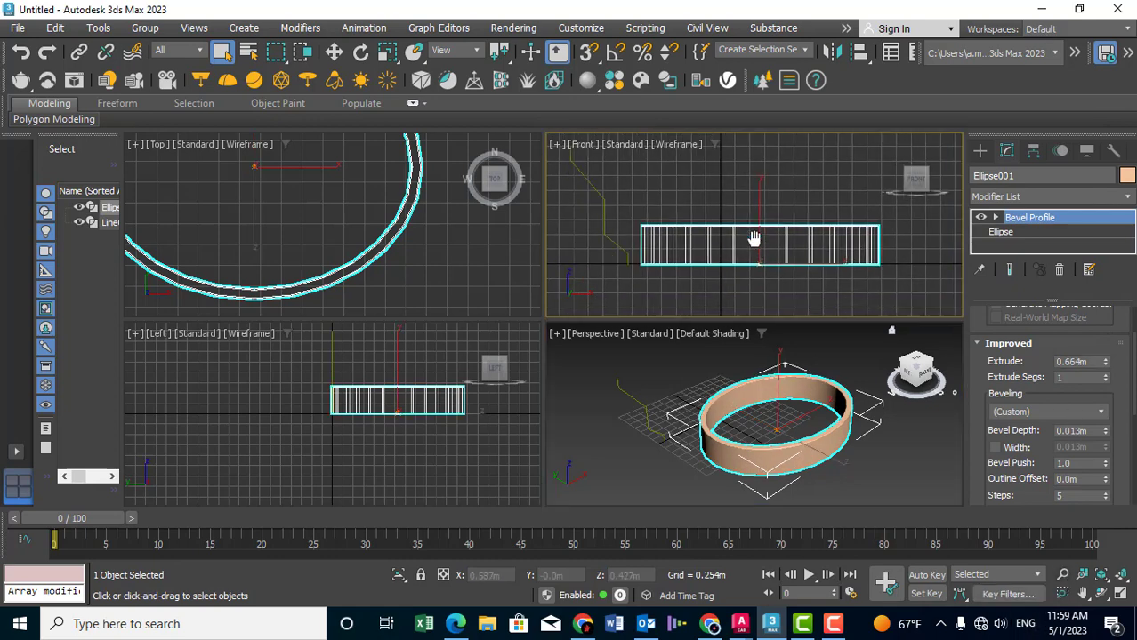
scroll(754, 241, "up", 2)
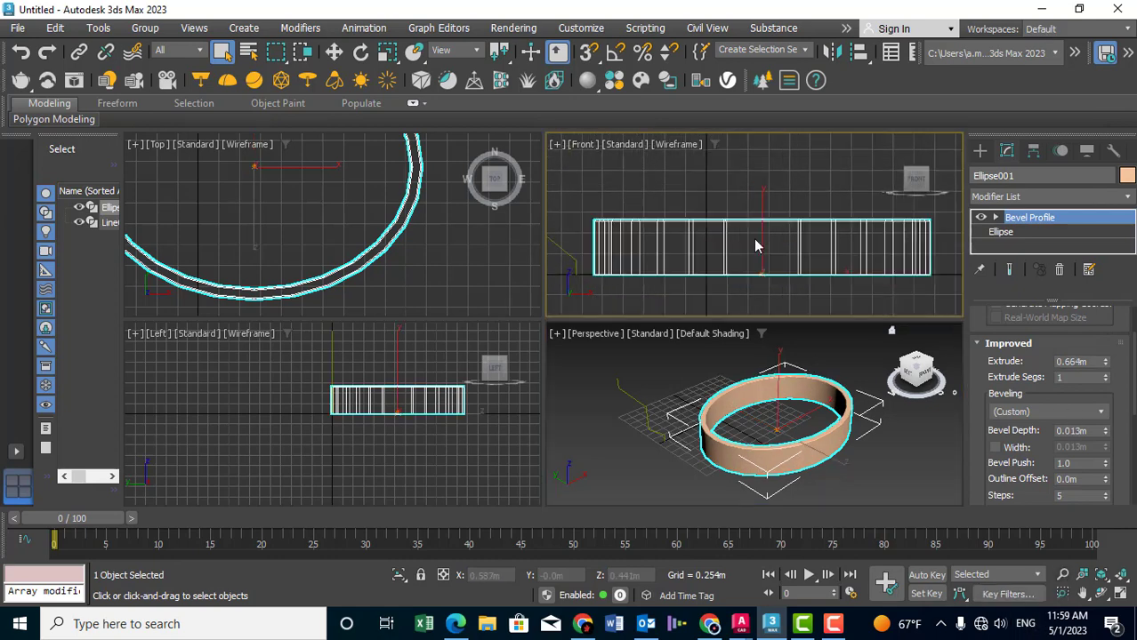
left_click(1107, 378)
left_click(1106, 377)
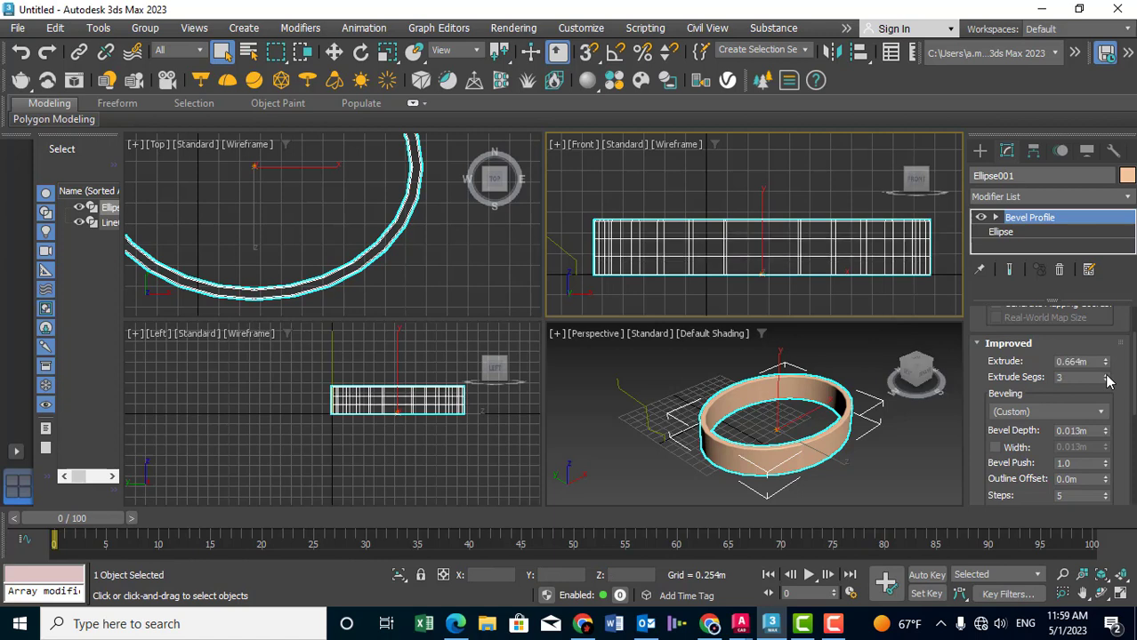
left_click(1106, 377)
left_click(1107, 378)
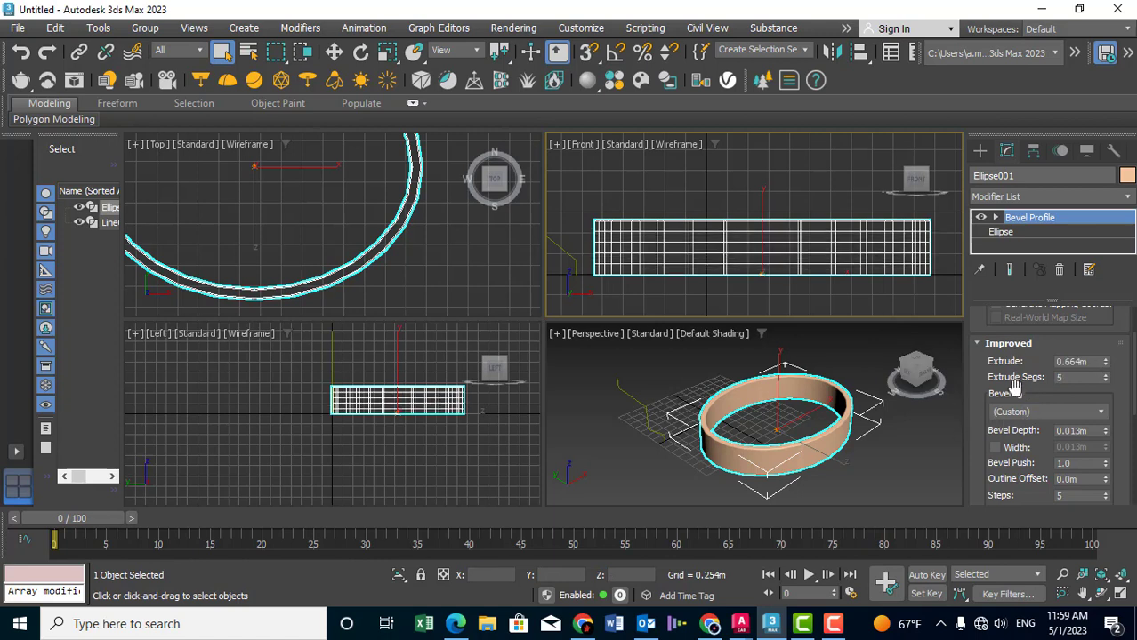
middle_click_drag(805, 430, 790, 435)
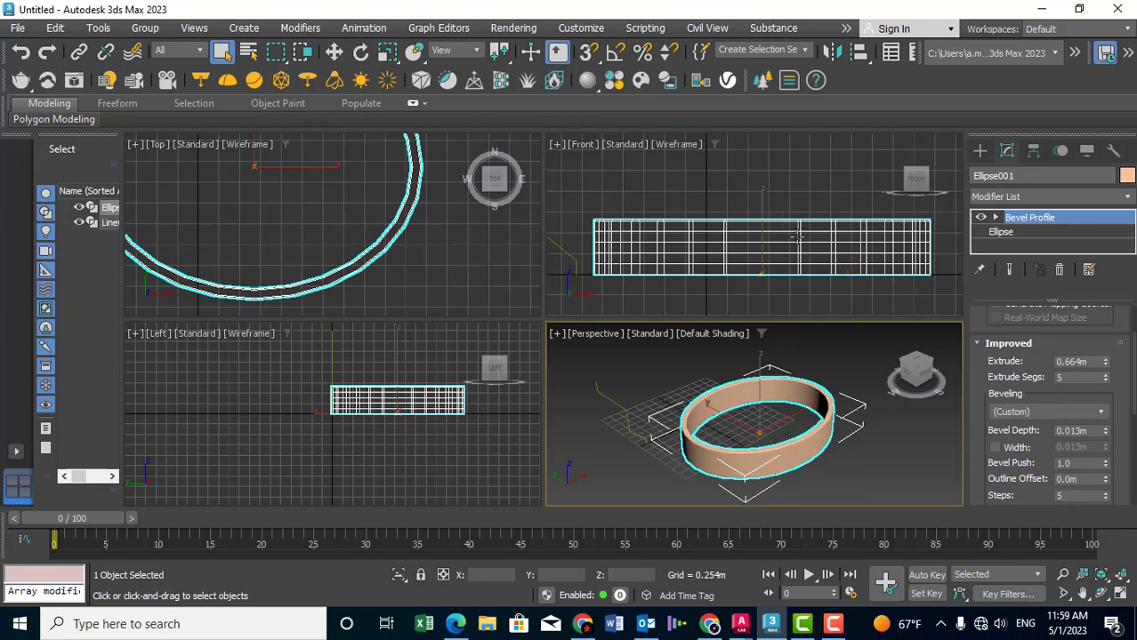
left_click(1076, 412)
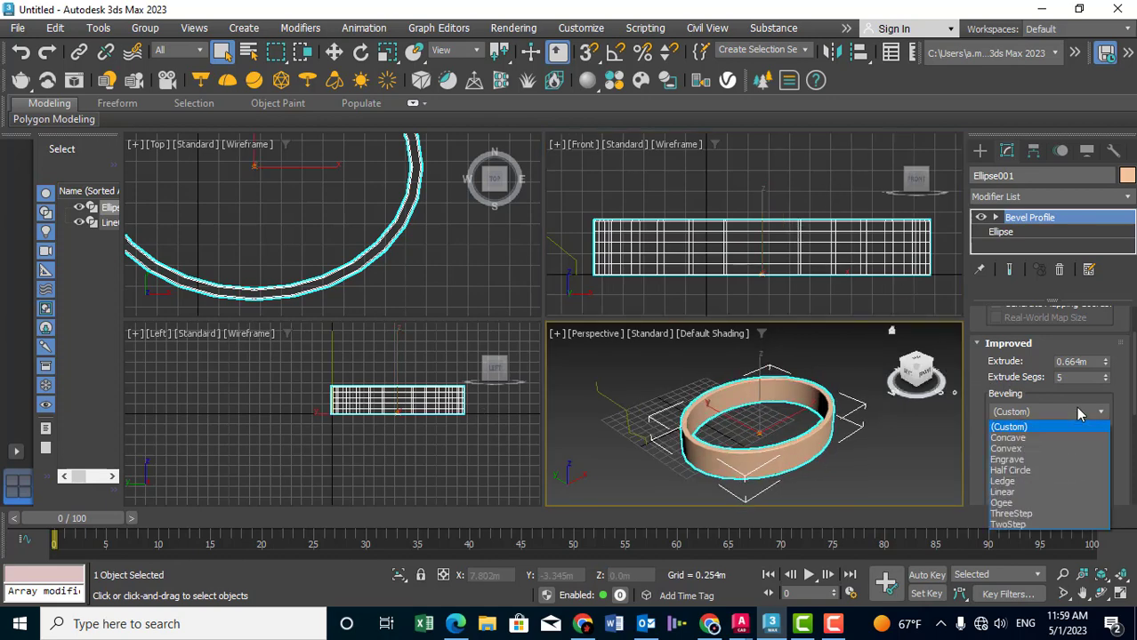
Try the Concave bevel preset on the band's top edge.
left_click(1028, 440)
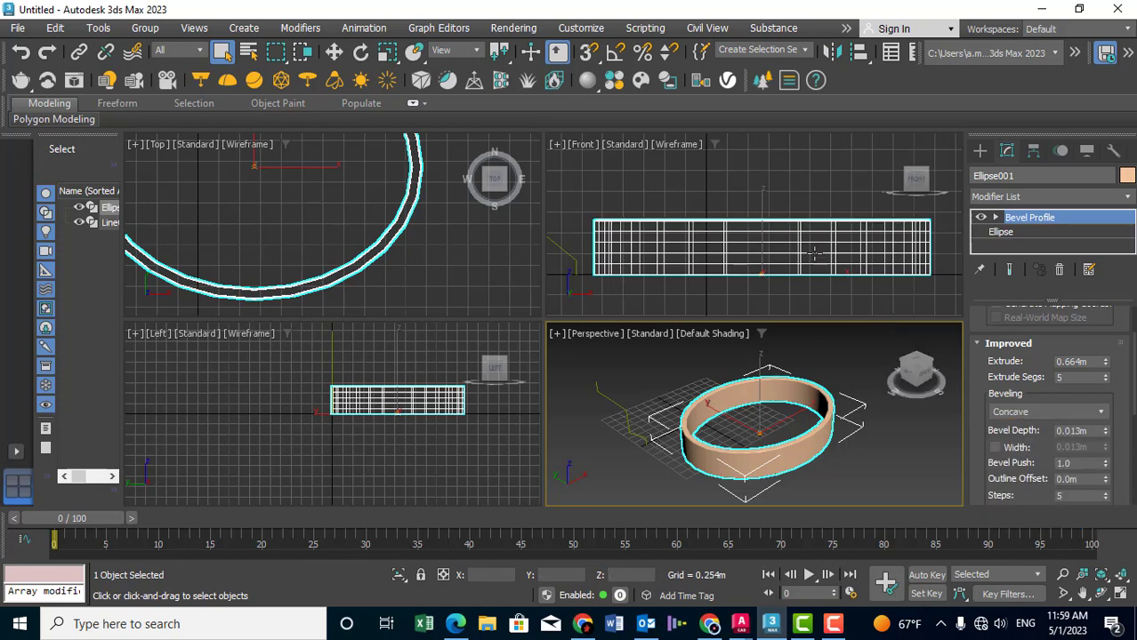
middle_click_drag(910, 230, 815, 254)
scroll(831, 264, "up", 1)
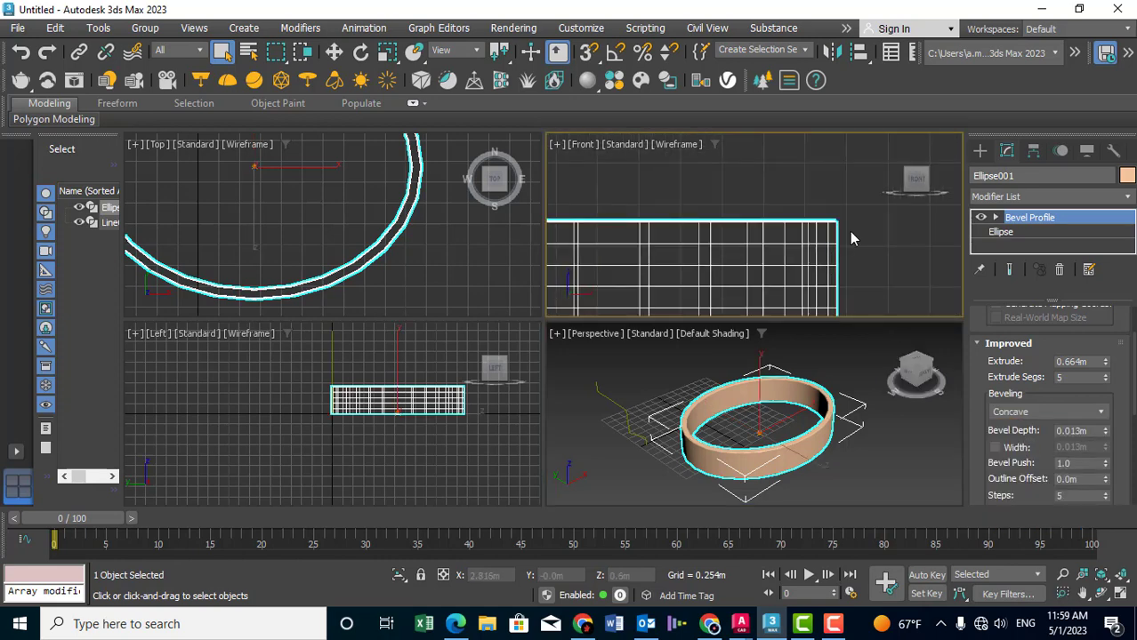
scroll(850, 231, "up", 1)
scroll(845, 227, "up", 1)
scroll(839, 223, "up", 1)
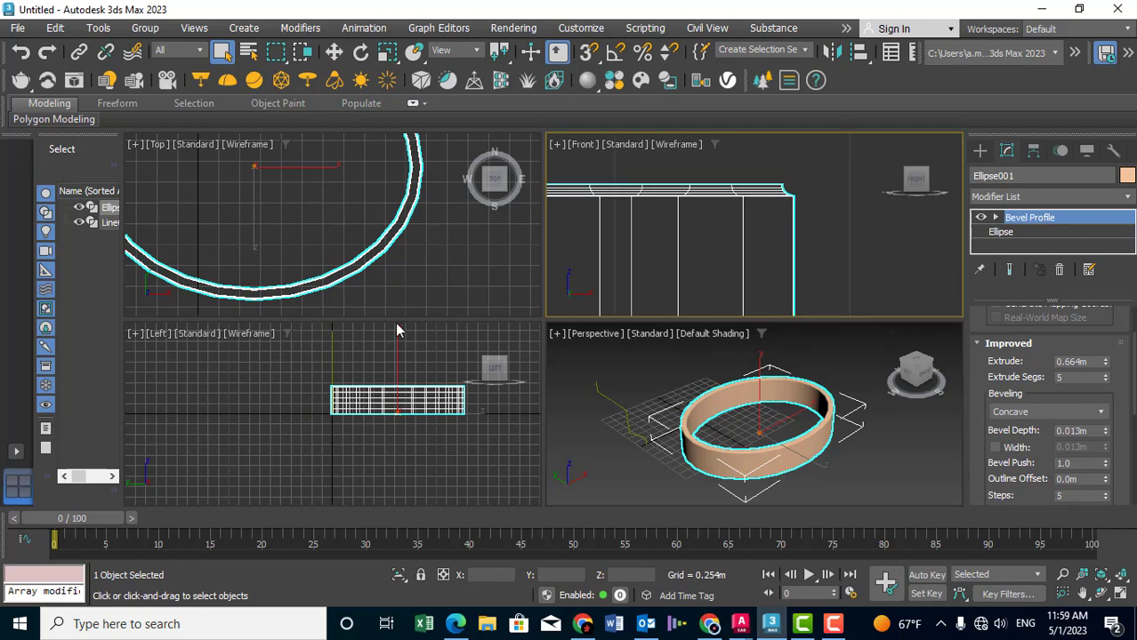
scroll(397, 333, "down", 2)
scroll(405, 356, "up", 2)
scroll(414, 384, "up", 2)
scroll(392, 418, "up", 2)
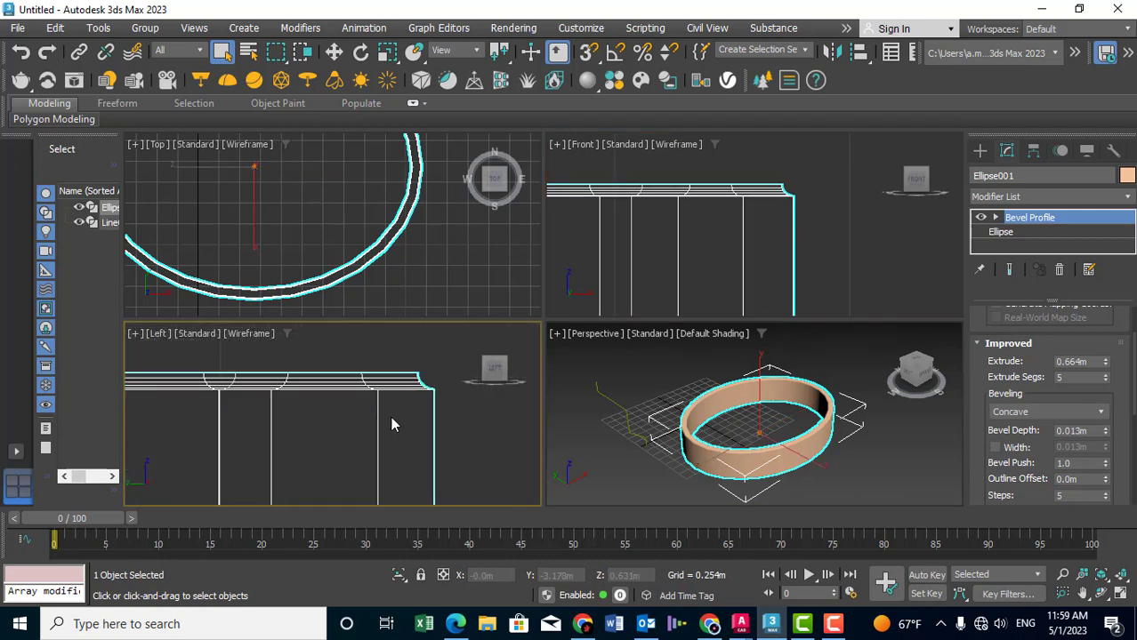
scroll(392, 422, "up", 1)
scroll(396, 387, "down", 1)
middle_click_drag(682, 425, 672, 416)
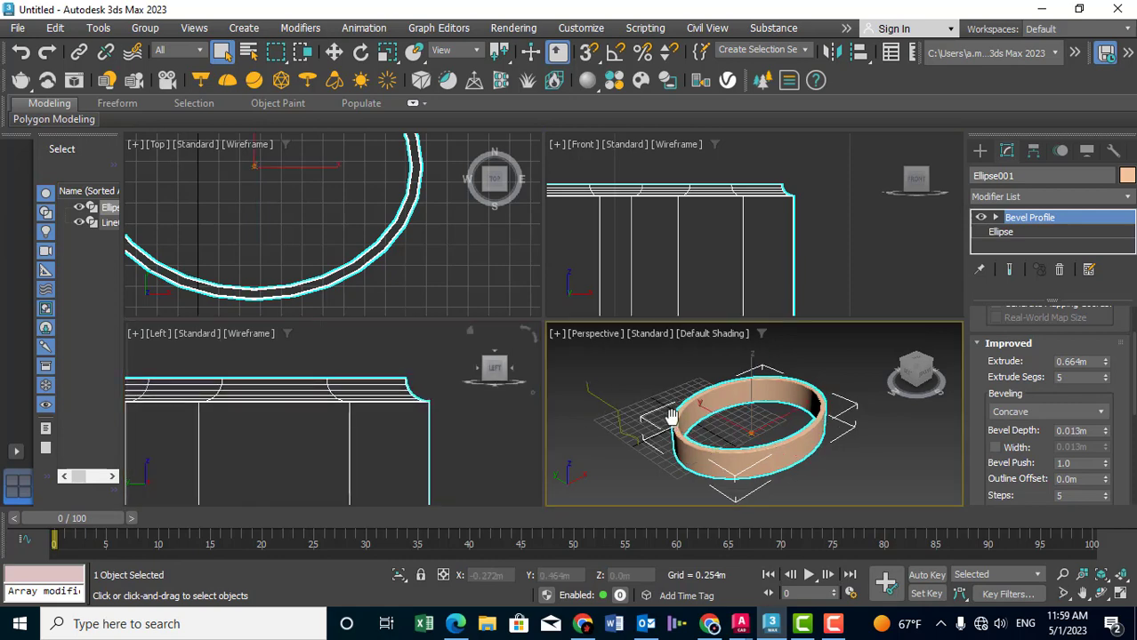
scroll(670, 417, "up", 4)
scroll(671, 417, "down", 2)
scroll(673, 422, "down", 1)
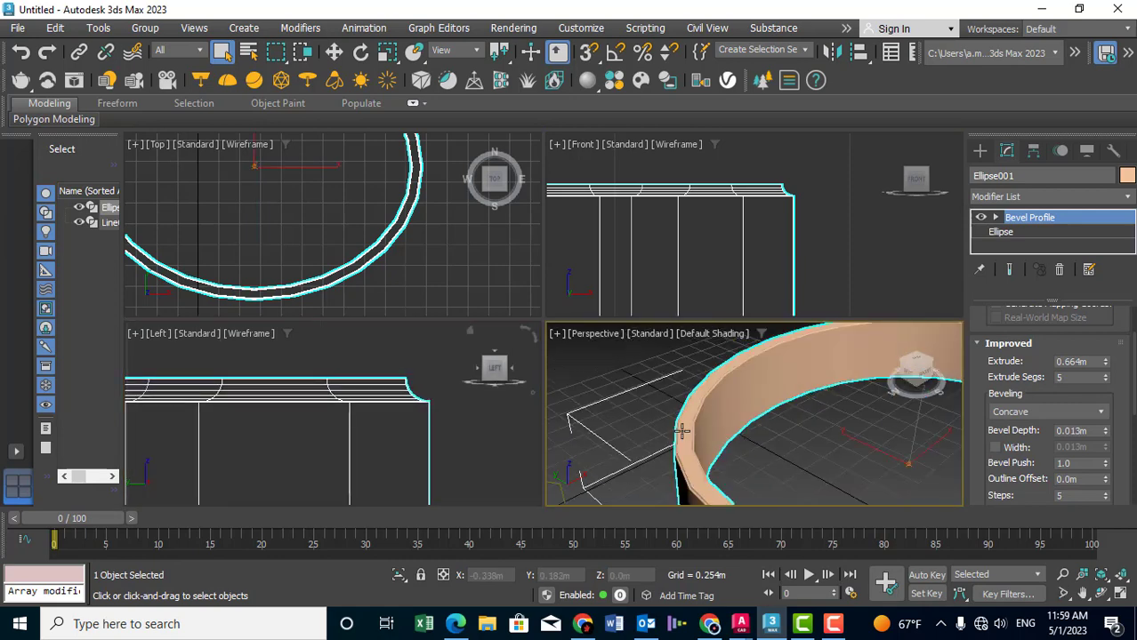
Try the Convex, Engrave and Half Circle bevel presets in turn.
left_click(1083, 412)
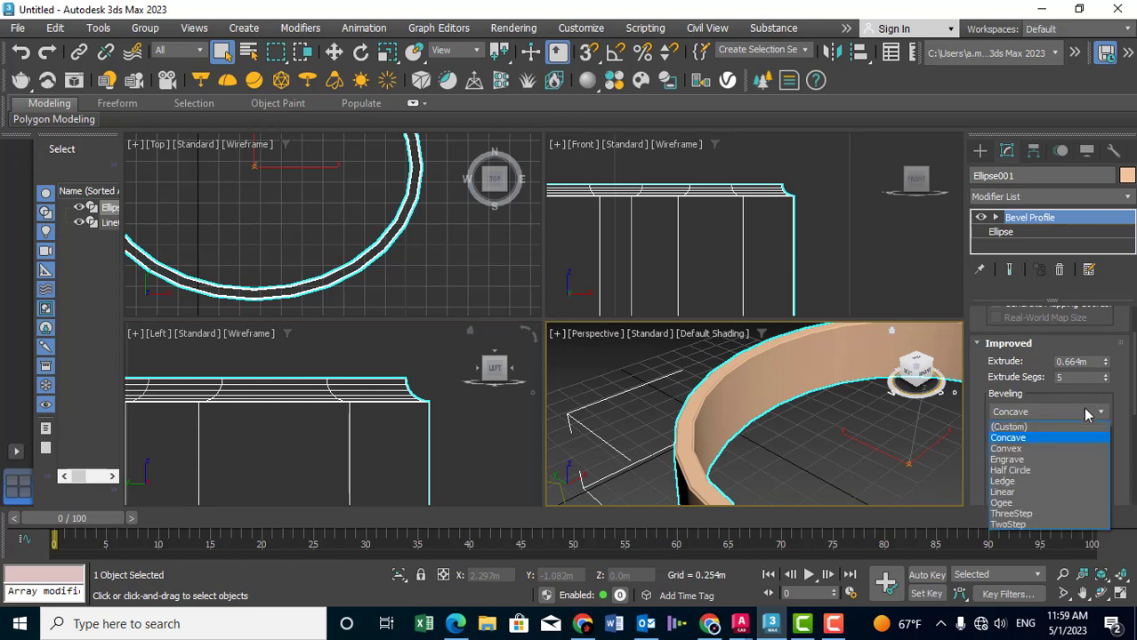
left_click(1045, 451)
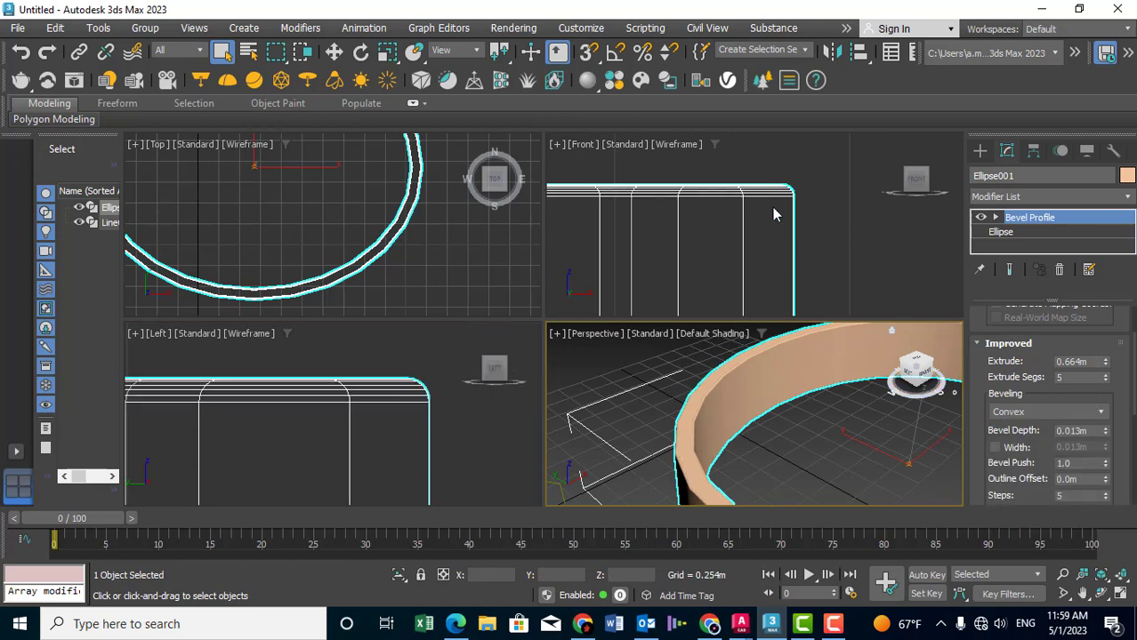
left_click(1096, 411)
left_click(1015, 462)
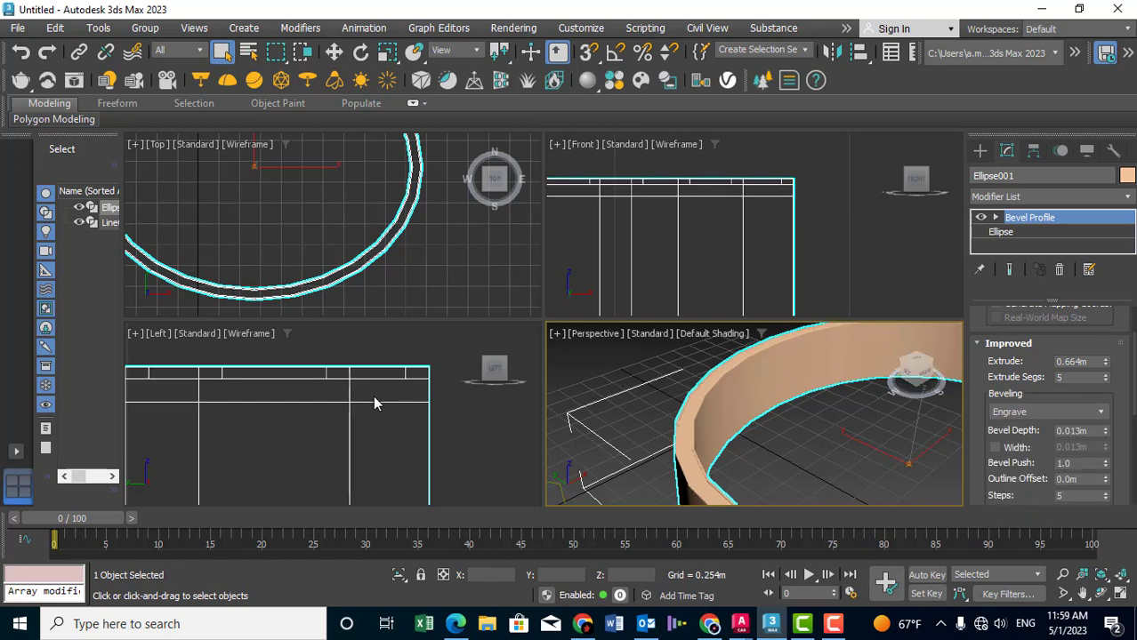
left_click(1037, 411)
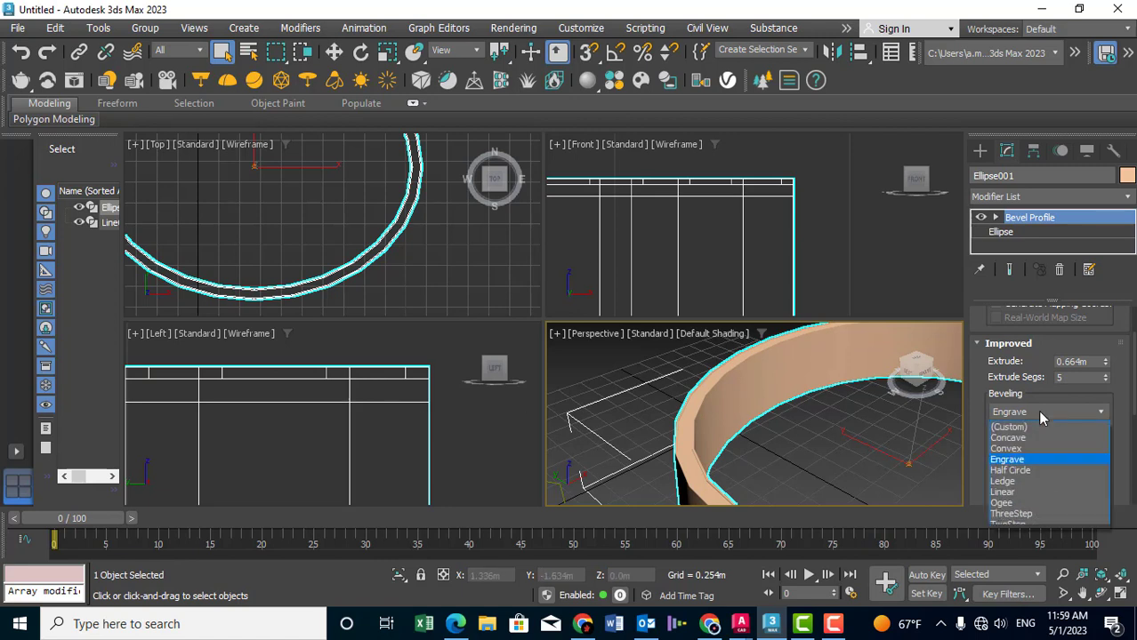
left_click(1009, 470)
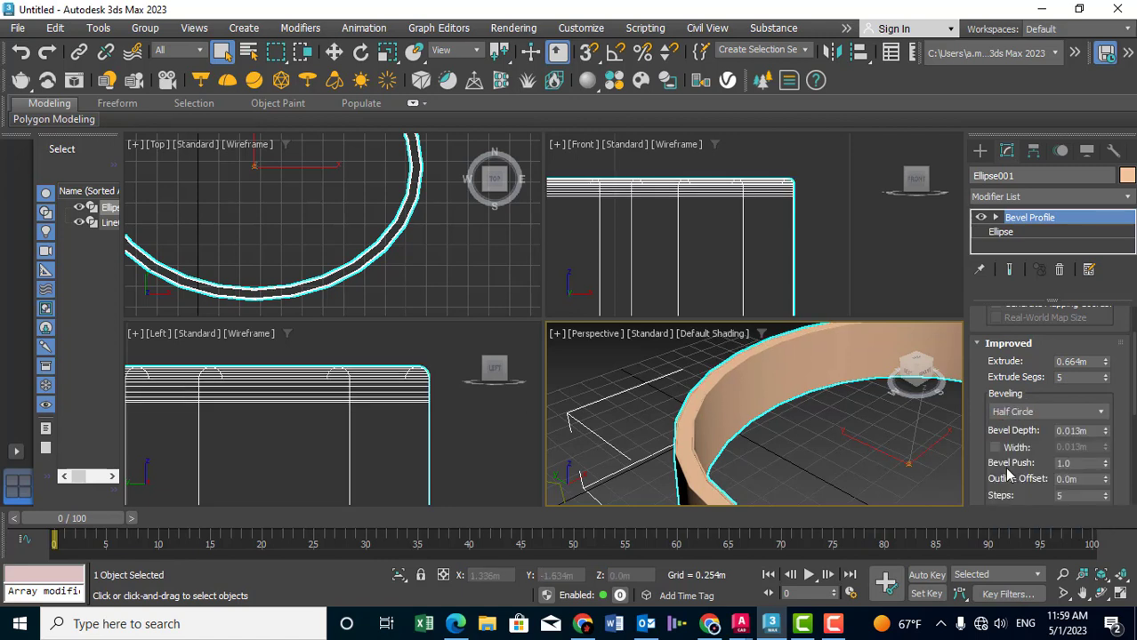
Settle on the Ledge bevel preset for a stepped top lip.
left_click(1037, 410)
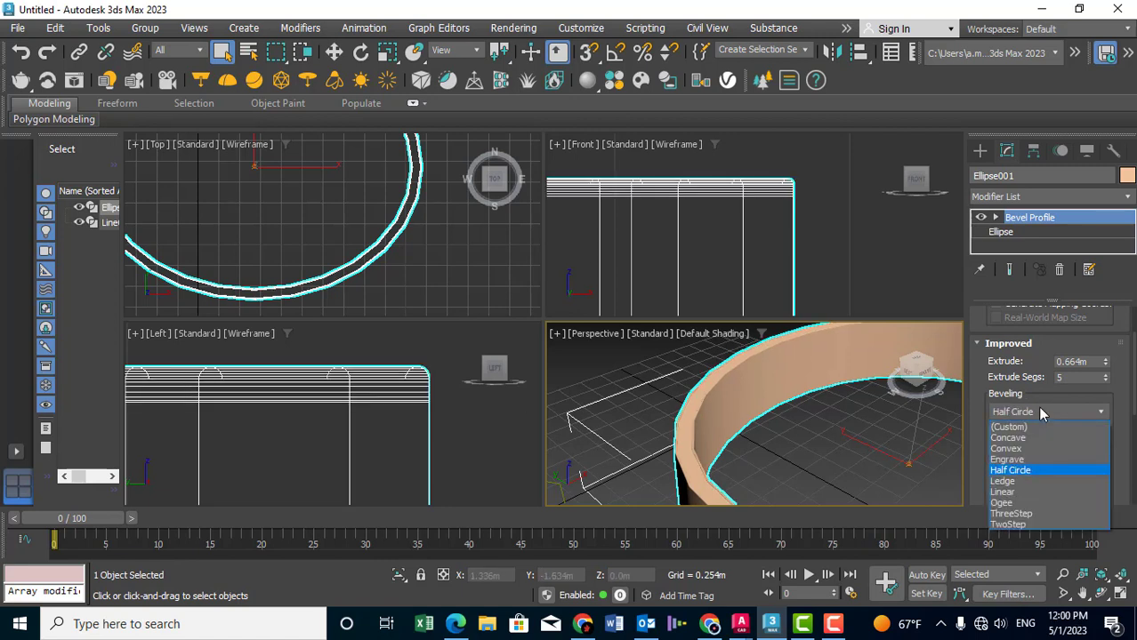
left_click(1014, 481)
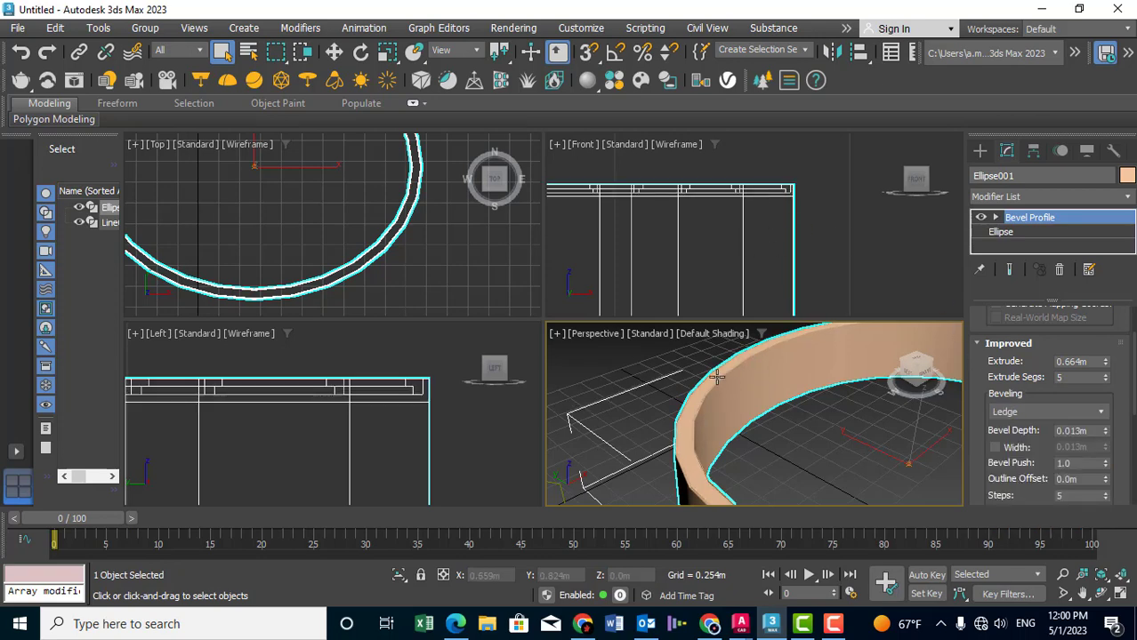
mouse_move(725, 375)
middle_mouse_down("alt")
mouse_move(635, 267)
mouse_move(647, 344)
middle_mouse_up("alt")
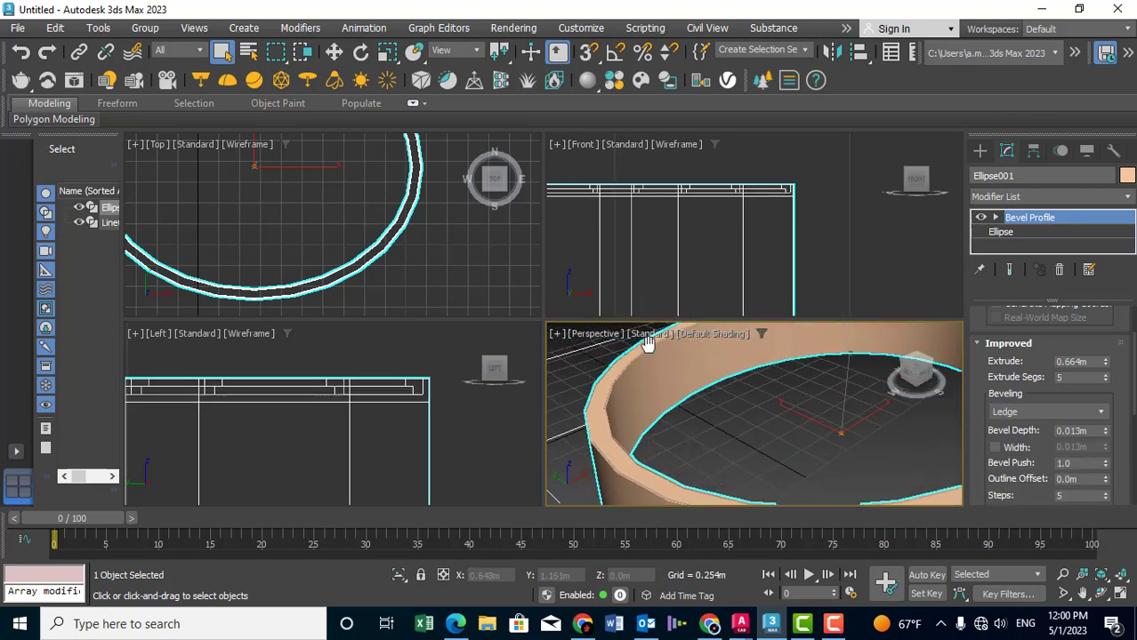
middle_click_drag(440, 394, 446, 428)
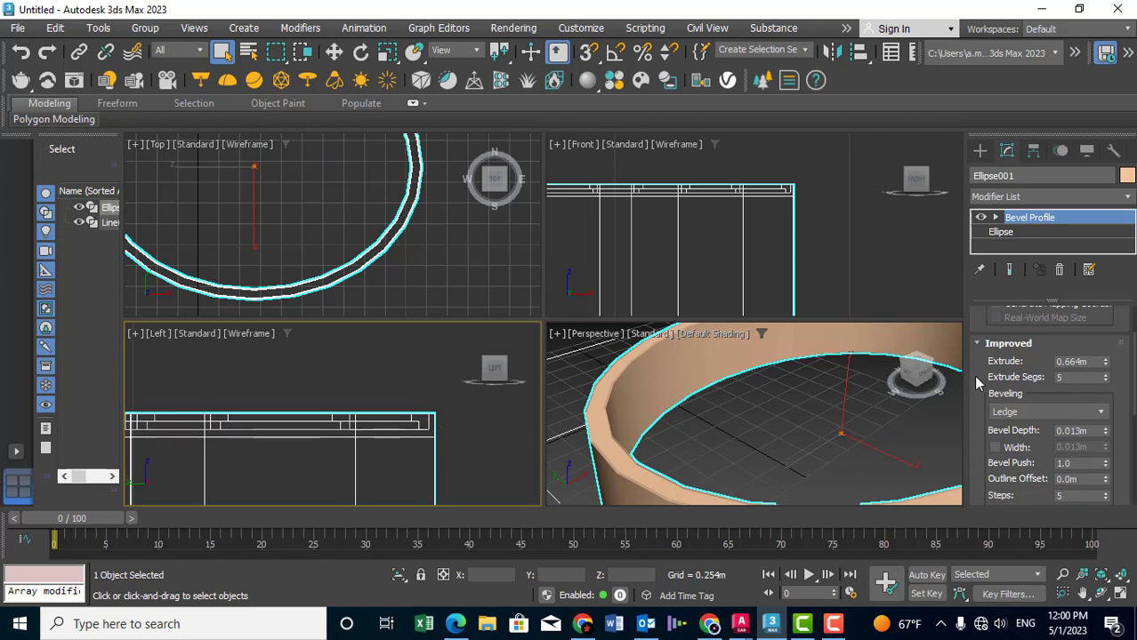
left_click_drag(979, 388, 985, 318)
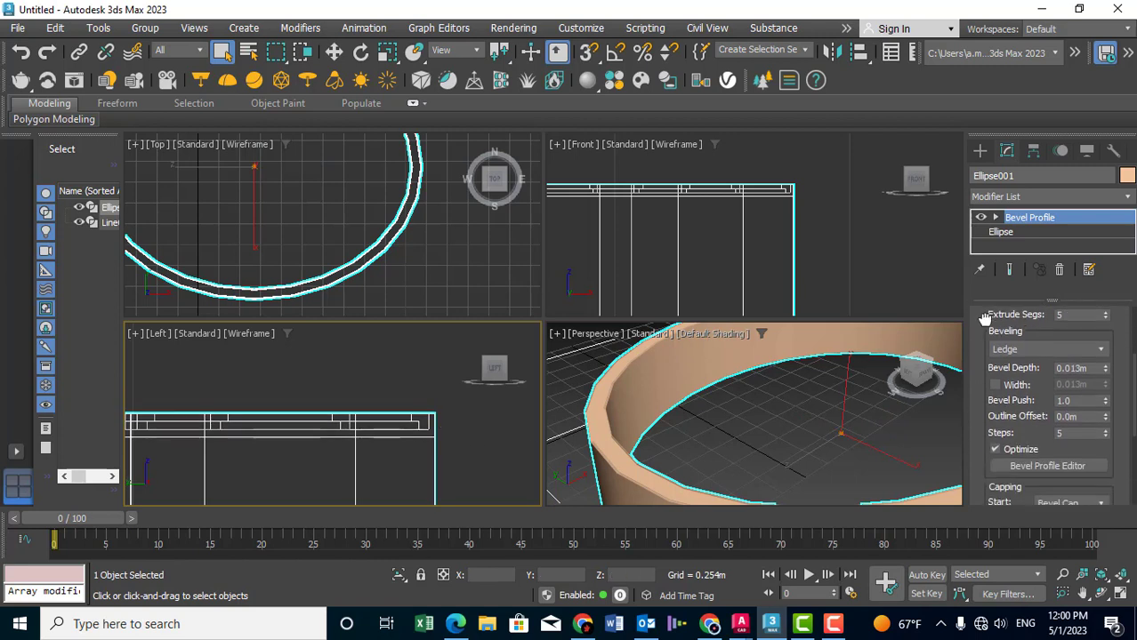
Deepen the Ledge bevel to 0.123m and enable Width at 0.039m.
left_click_drag(1108, 371, 1115, 262)
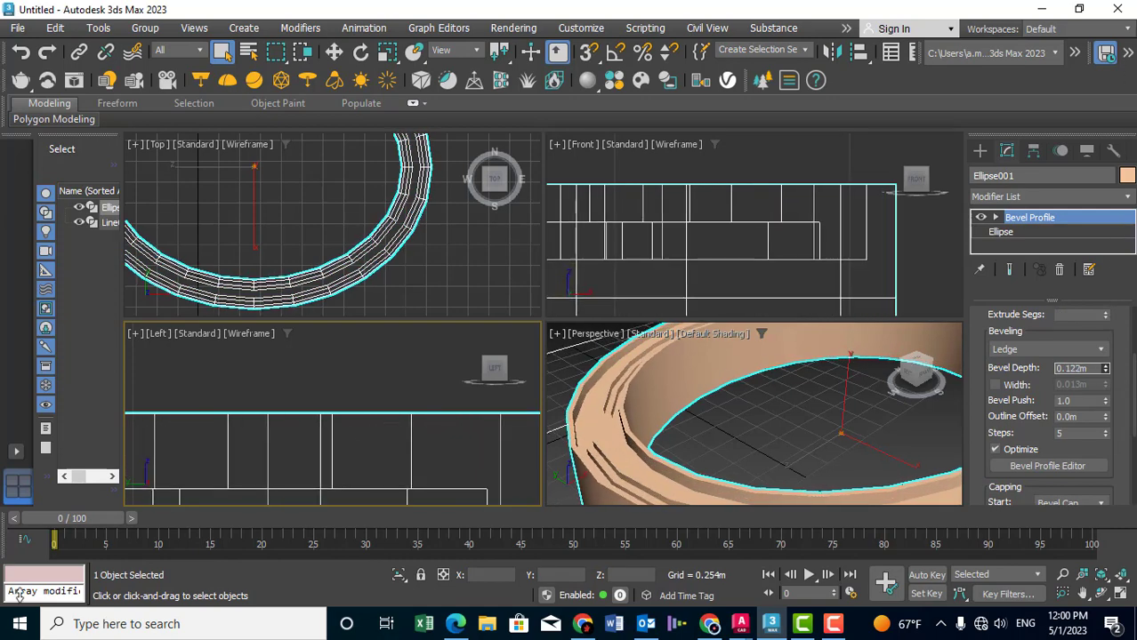
mouse_move(1115, 261)
left_mouse_down()
mouse_move(68, 476)
mouse_move(118, 596)
mouse_move(67, 596)
left_mouse_up()
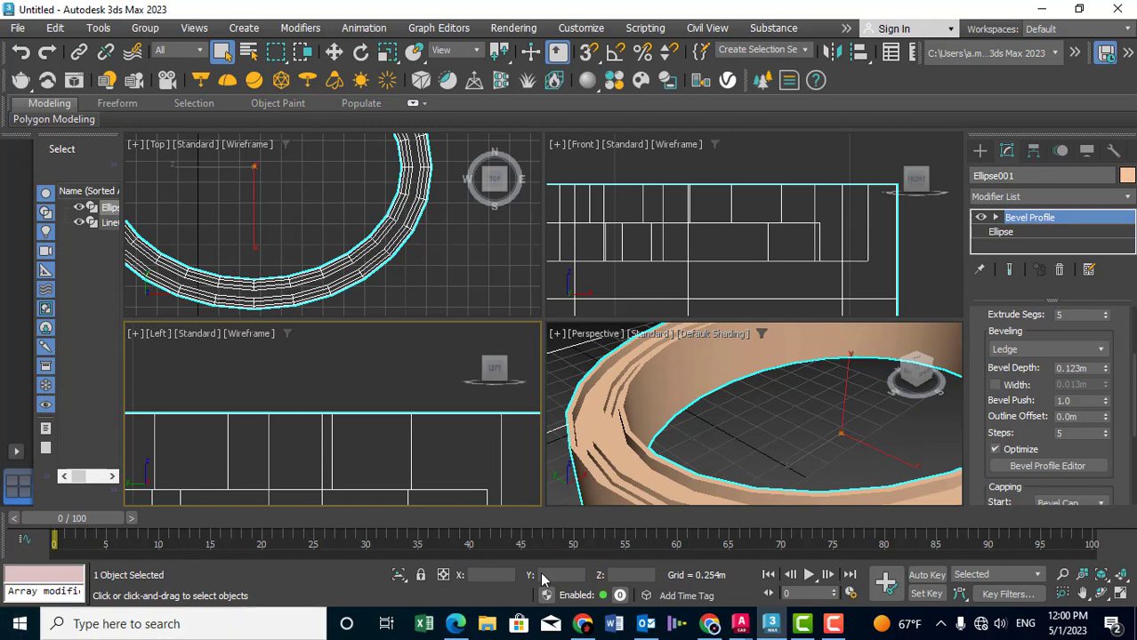
left_click(1011, 390)
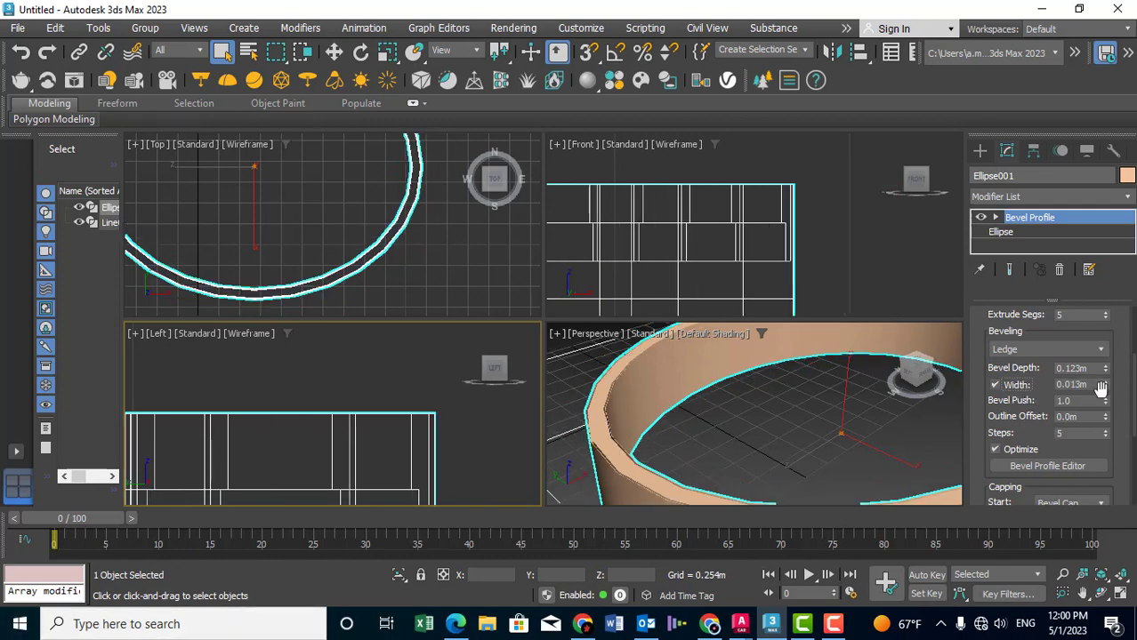
left_click_drag(1105, 385, 1122, 297)
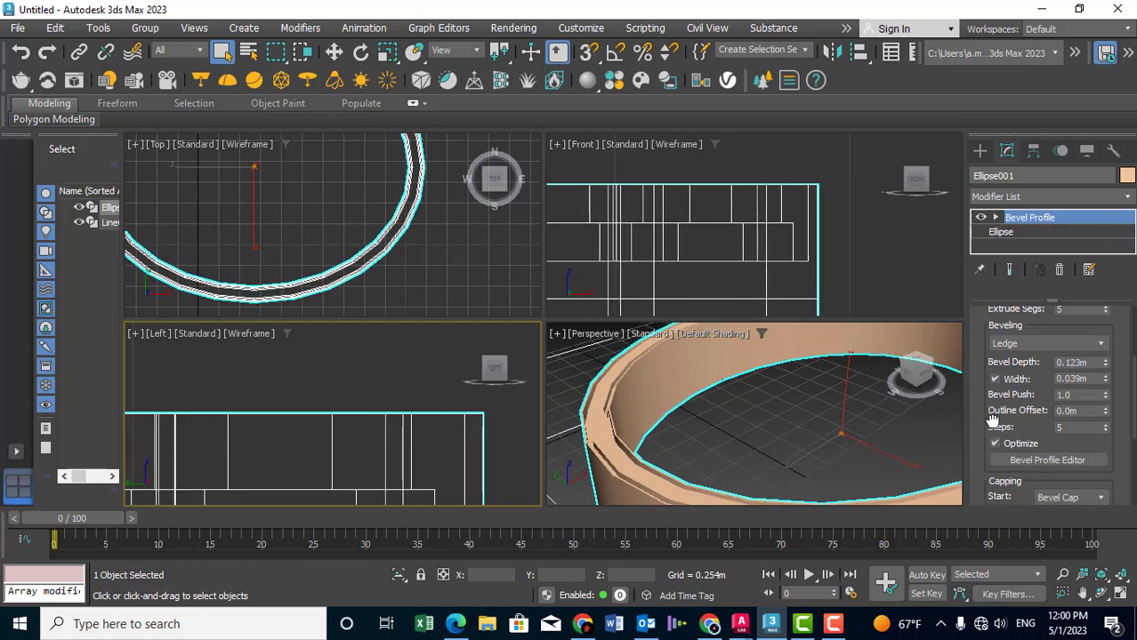
left_click_drag(990, 424, 993, 331)
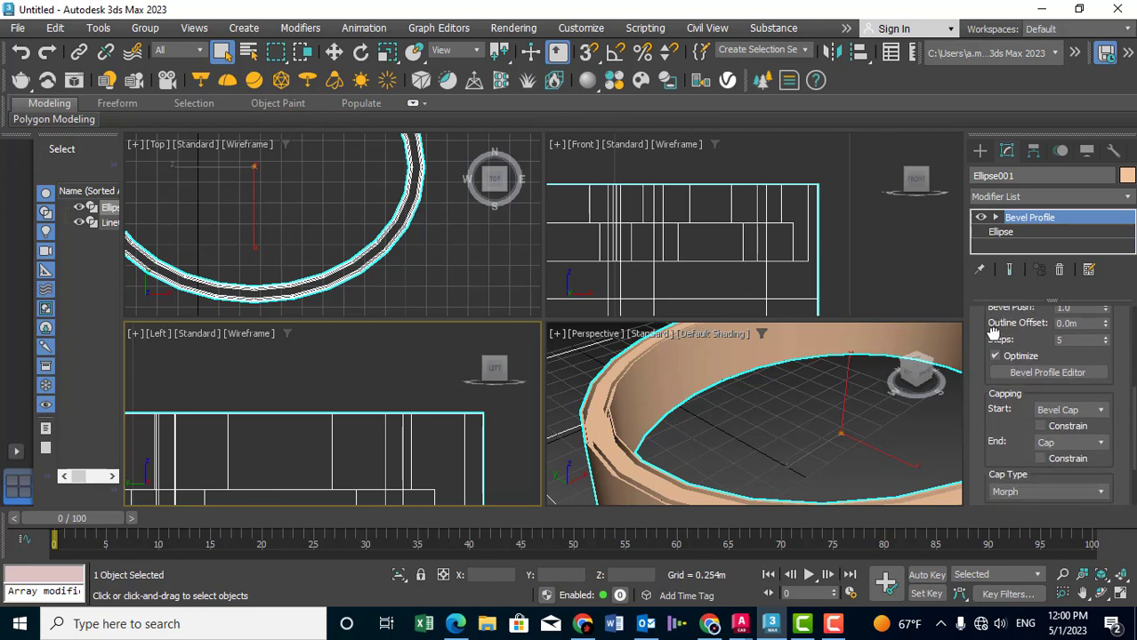
scroll(992, 331, "up", 3)
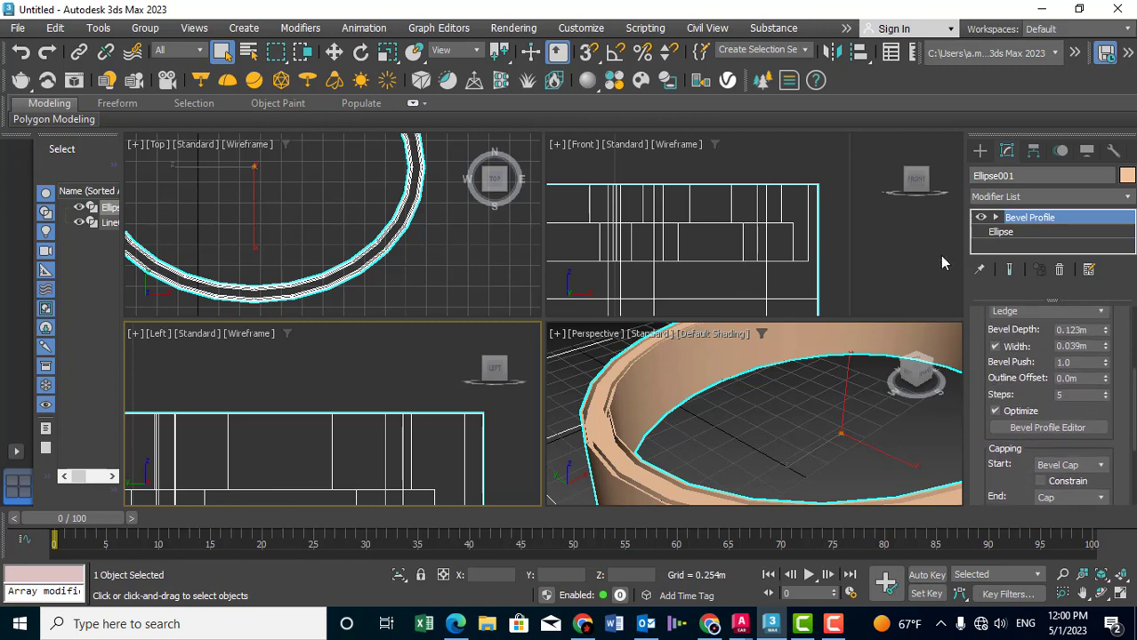
Try the Linear bevel preset, then switch to Ogee for an S-curved edge.
left_click(1014, 313)
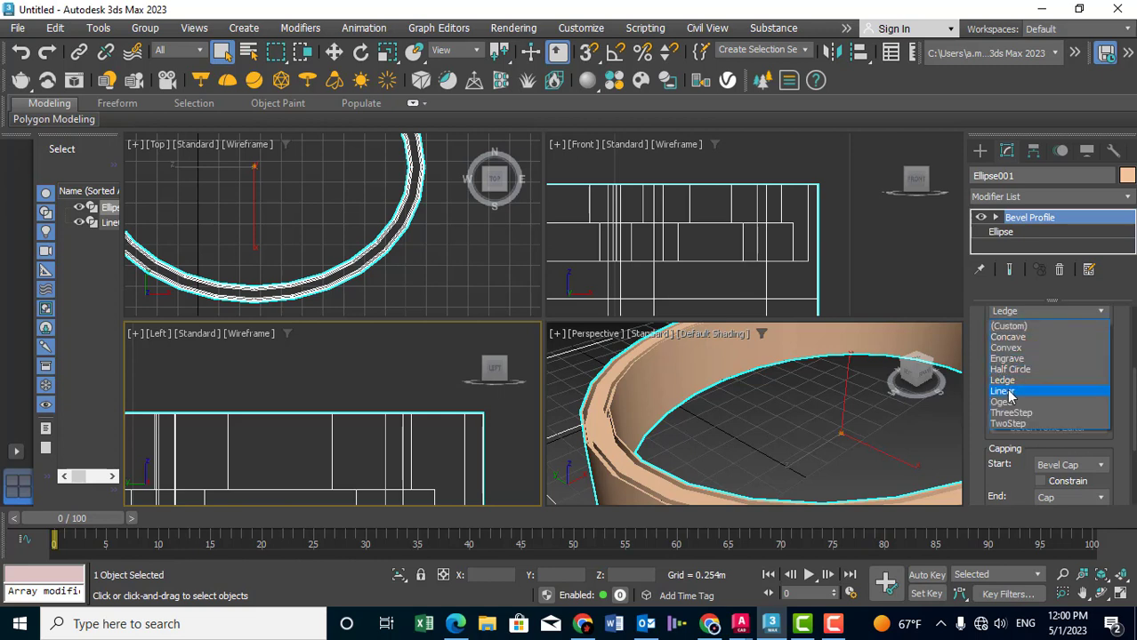
left_click(1005, 391)
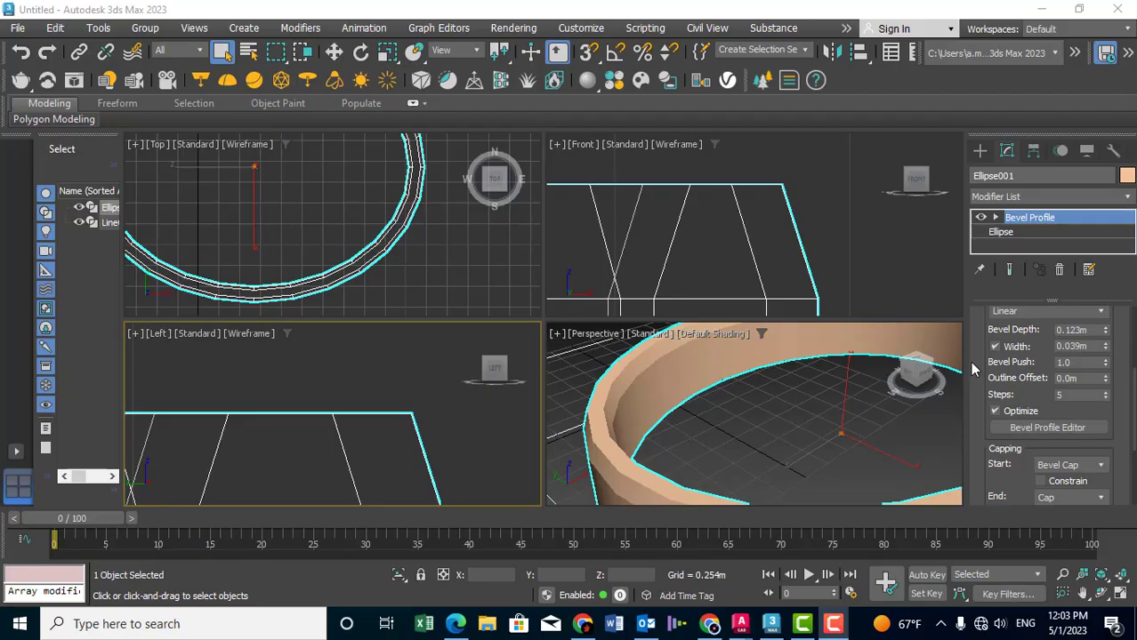
scroll(976, 326, "up", 3)
left_click(1024, 369)
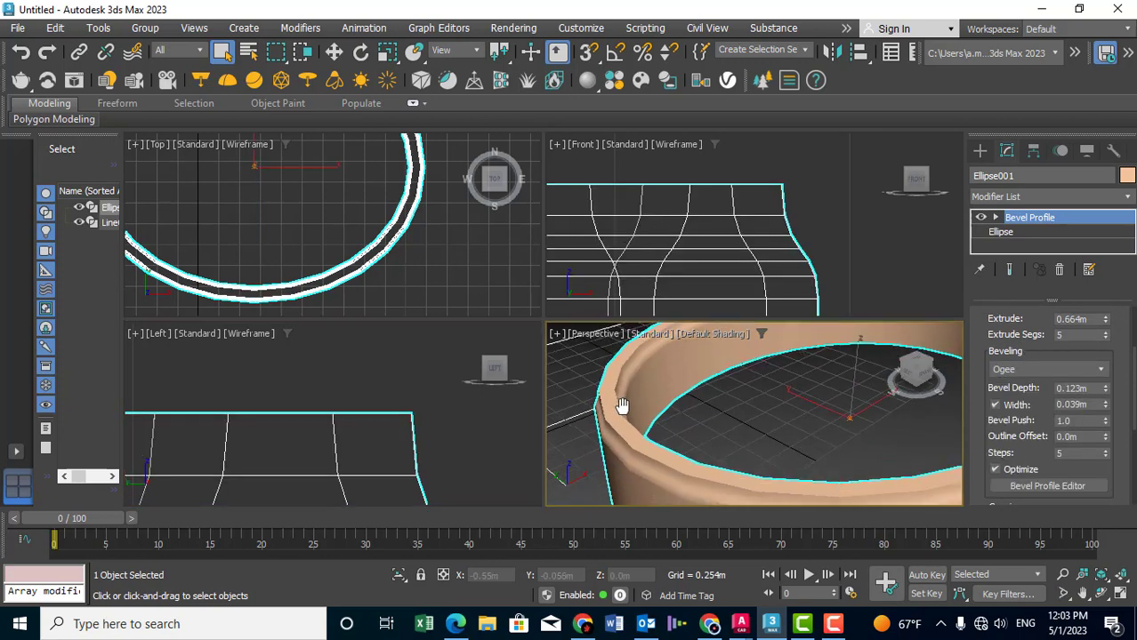
scroll(621, 399, "up", 2)
scroll(418, 427, "up", 1)
scroll(425, 431, "up", 1)
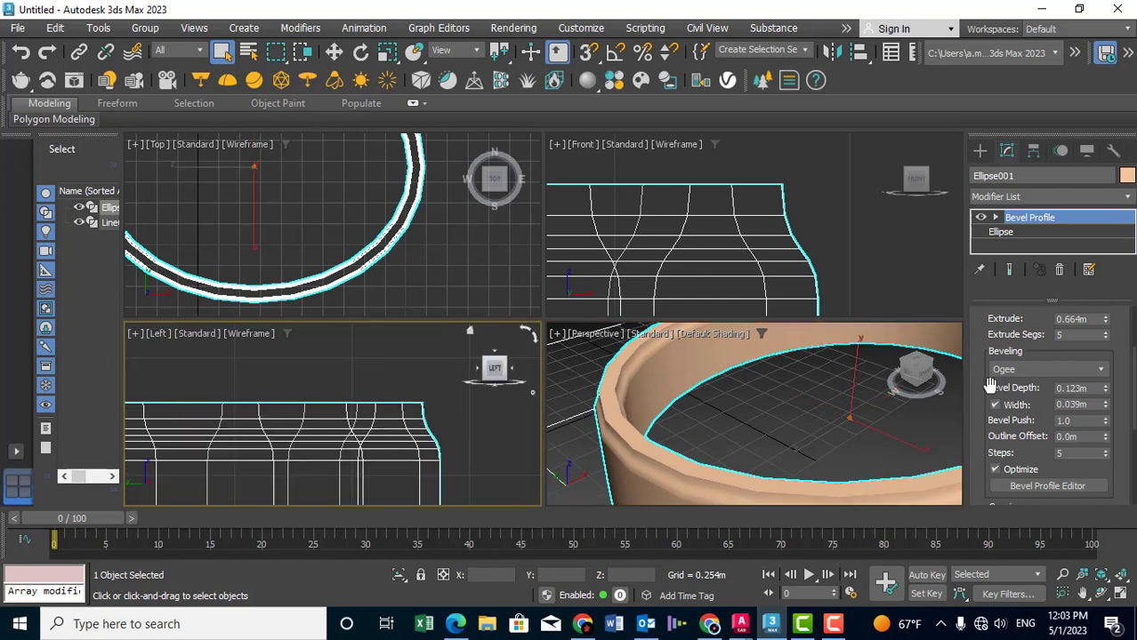
scroll(990, 387, "up", 1)
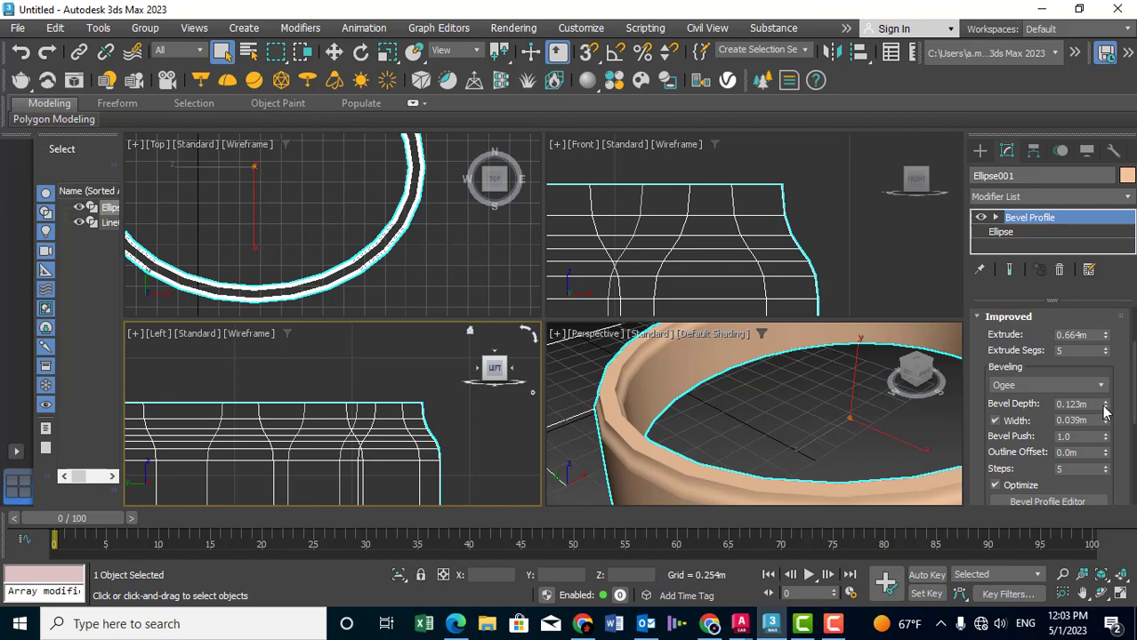
Give the Ogee bevel Depth 0.317m, Width 0.197m, Push 0.23 and 17 Steps.
mouse_move(1106, 408)
left_mouse_down()
mouse_move(1101, 113)
mouse_move(1099, 262)
left_mouse_up()
mouse_move(776, 407)
middle_mouse_down()
mouse_move(774, 367)
mouse_move(774, 381)
middle_mouse_up()
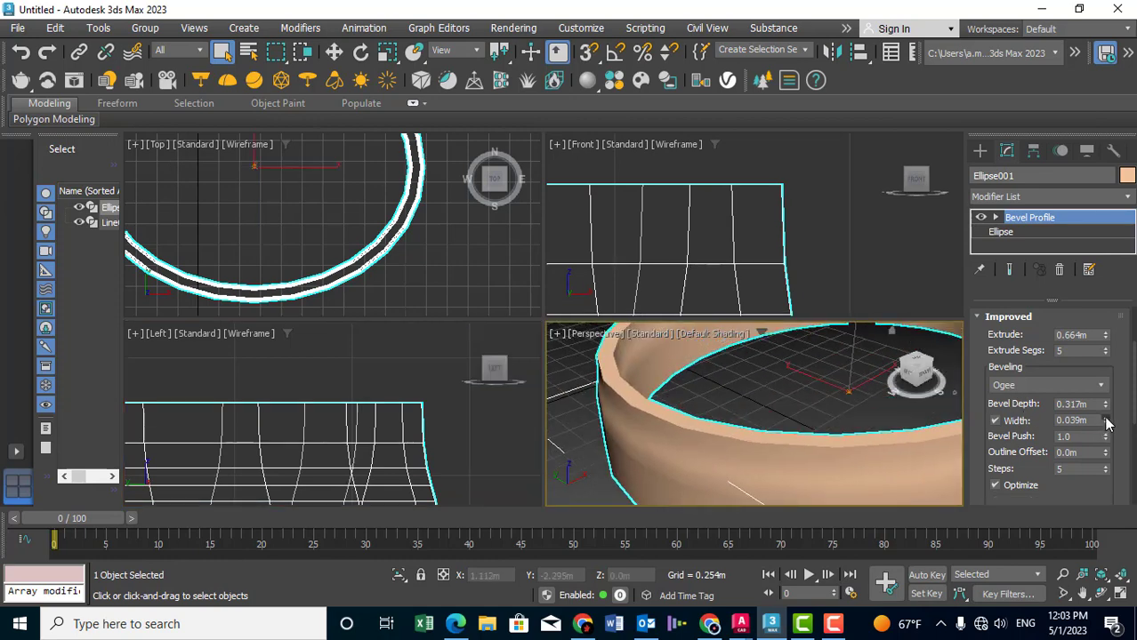
mouse_move(1106, 424)
left_mouse_down()
mouse_move(36, 160)
mouse_move(720, 310)
left_mouse_up()
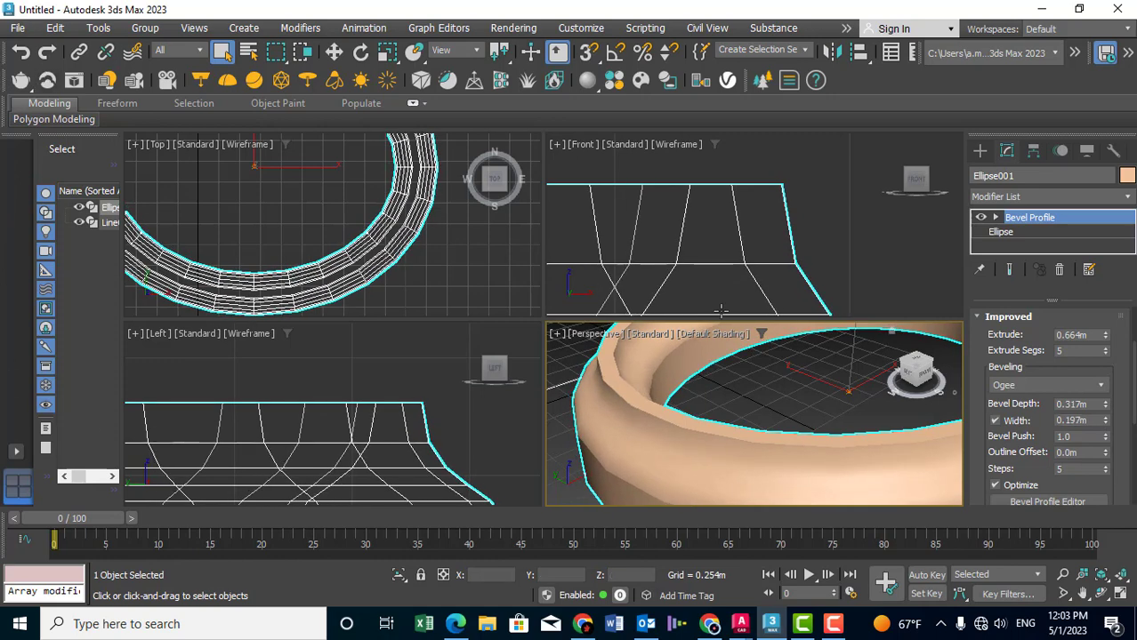
mouse_move(1105, 436)
left_mouse_down()
mouse_move(1107, 408)
mouse_move(1110, 501)
left_mouse_up()
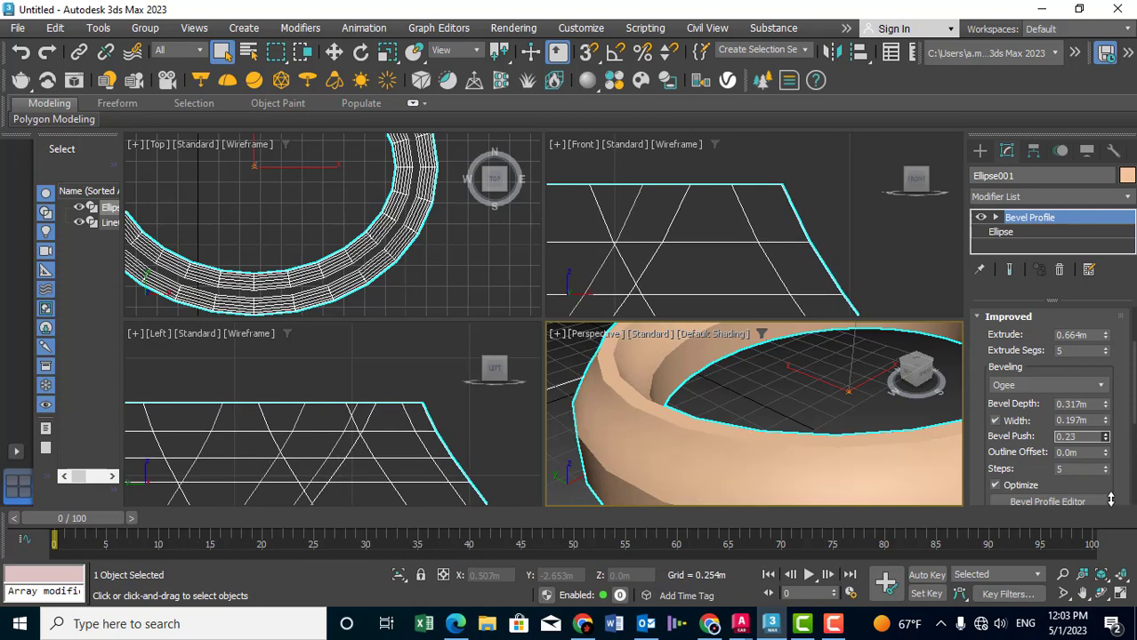
left_click(1105, 469)
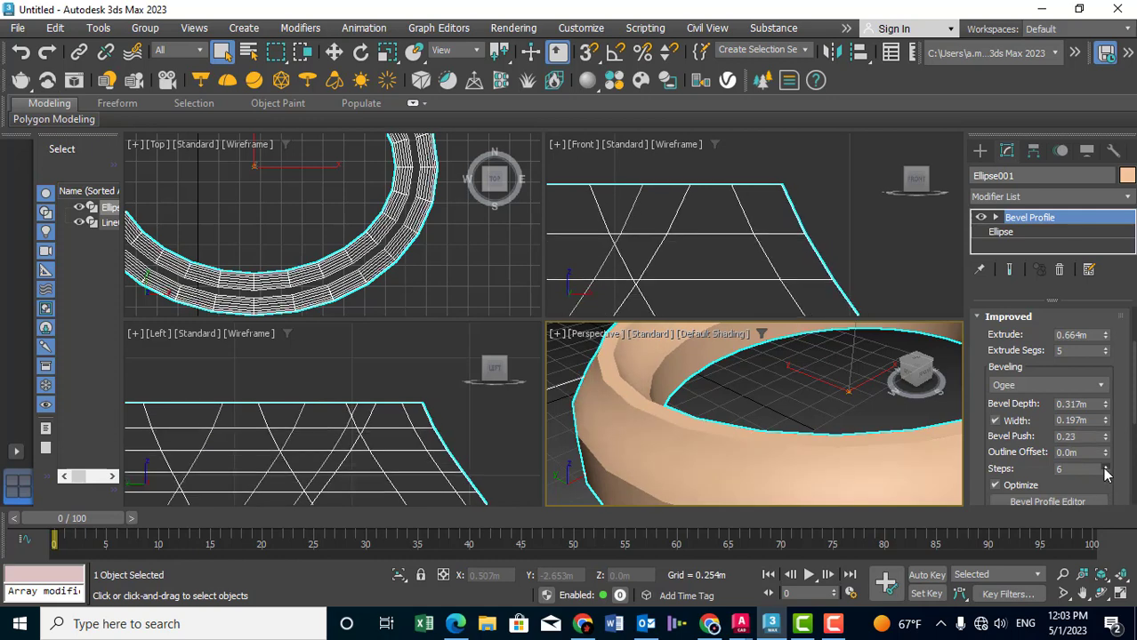
left_click(1105, 469)
left_click(1105, 469)
left_click(1105, 469)
left_click(1105, 468)
left_click(1105, 469)
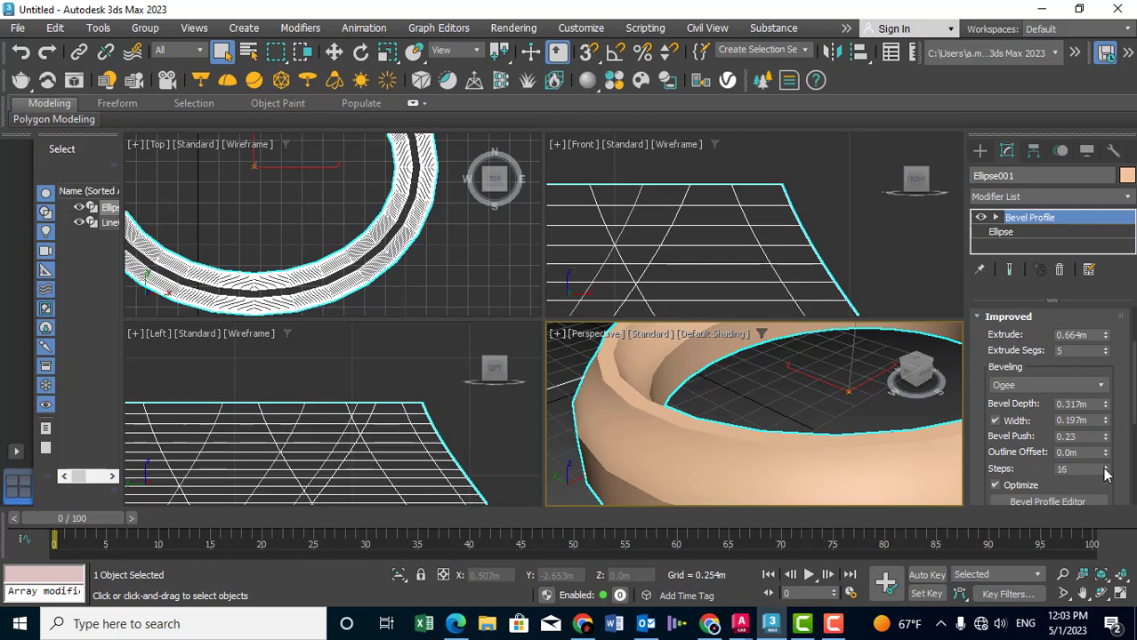
left_click(1104, 469)
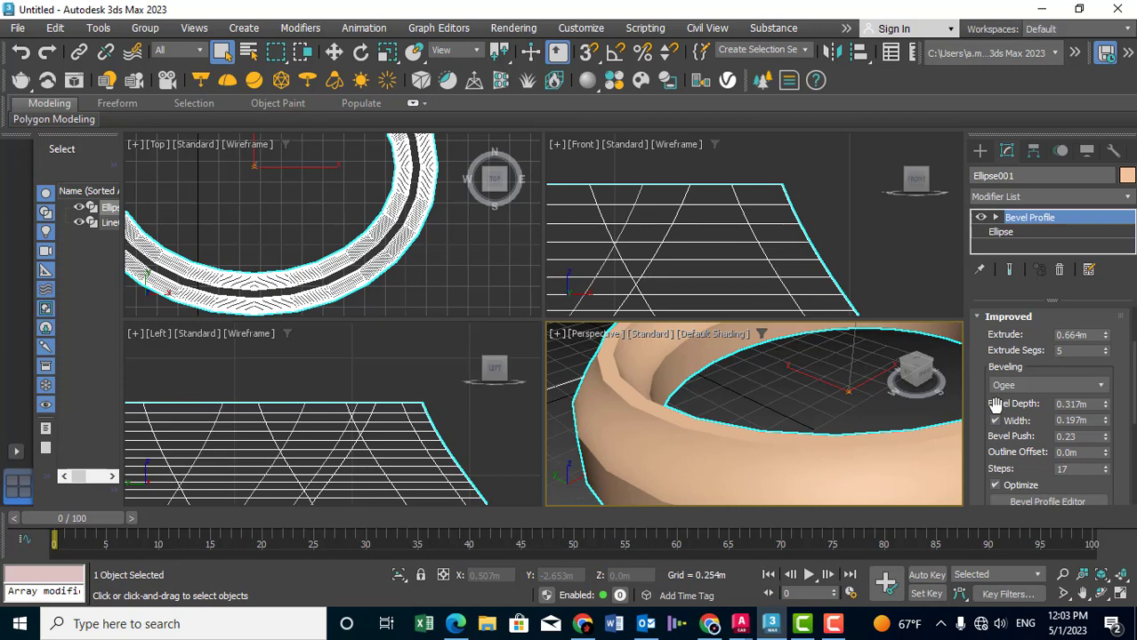
left_click_drag(981, 375, 977, 395)
scroll(977, 395, "down", 5)
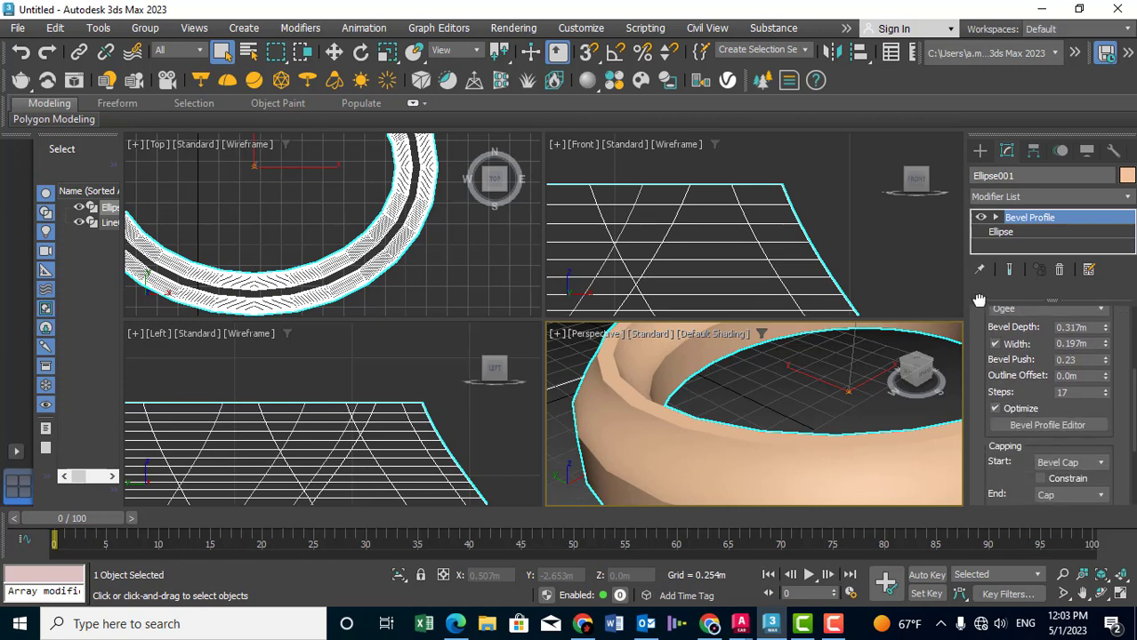
Drag three points in the Bevel Profile Editor into a wavy bump, with Auto-Update on, then close the editor.
left_click(1027, 429)
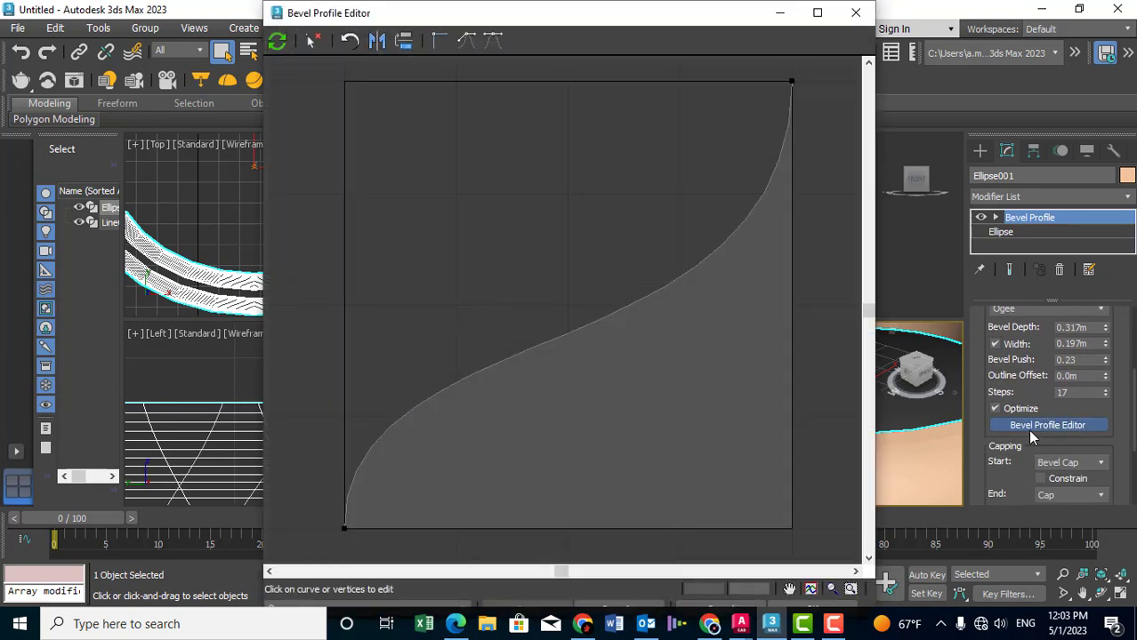
left_click_drag(568, 338, 561, 379)
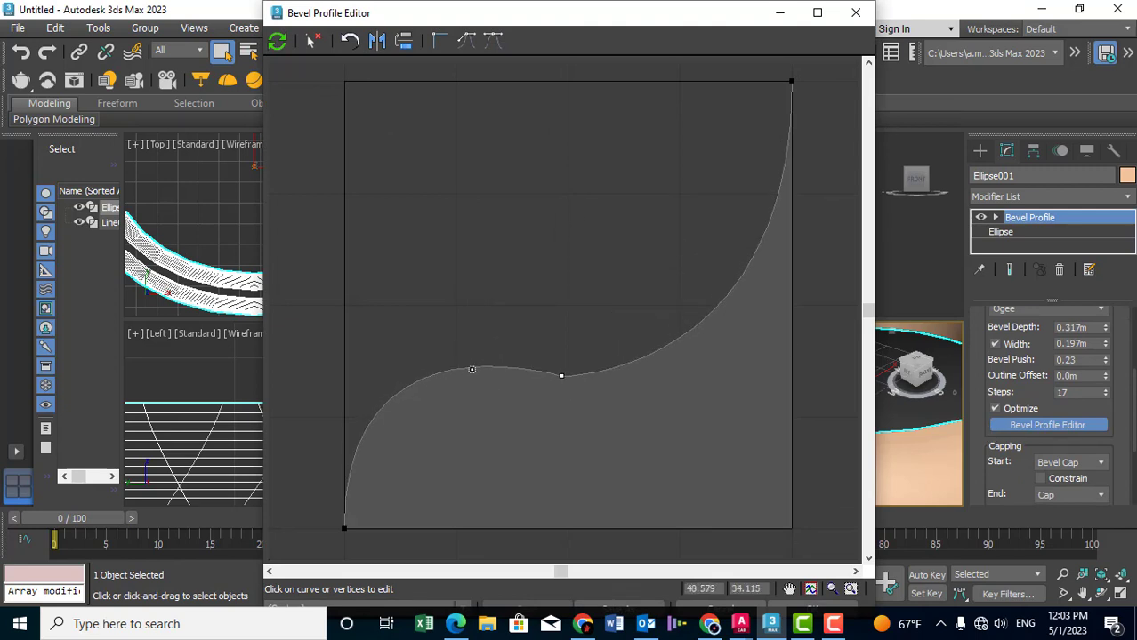
left_click_drag(472, 369, 491, 422)
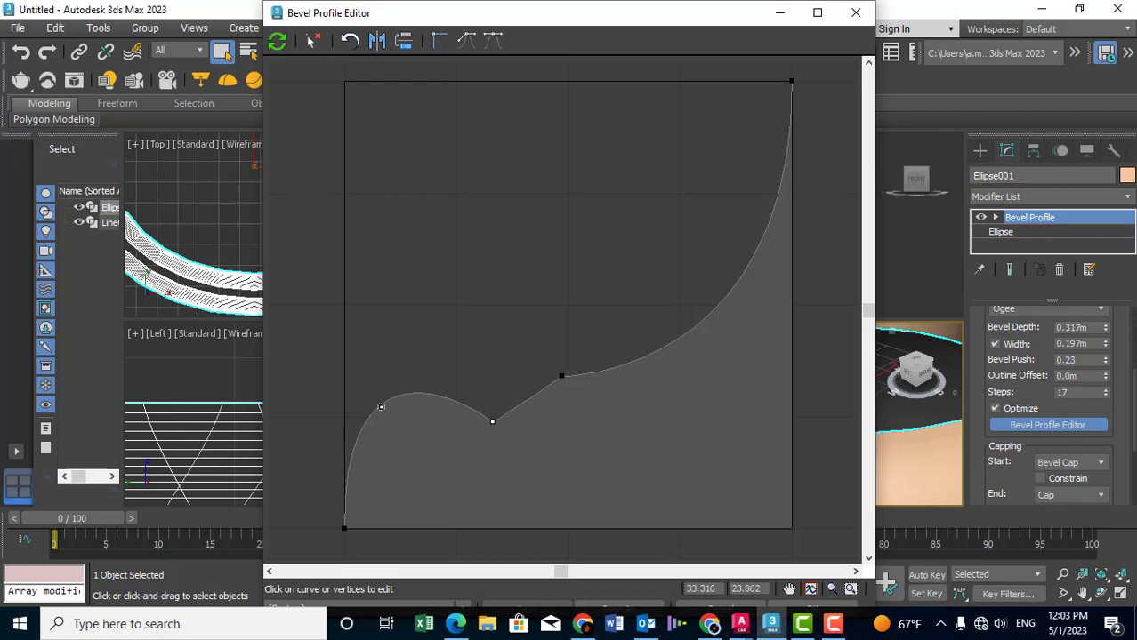
left_click_drag(381, 407, 423, 370)
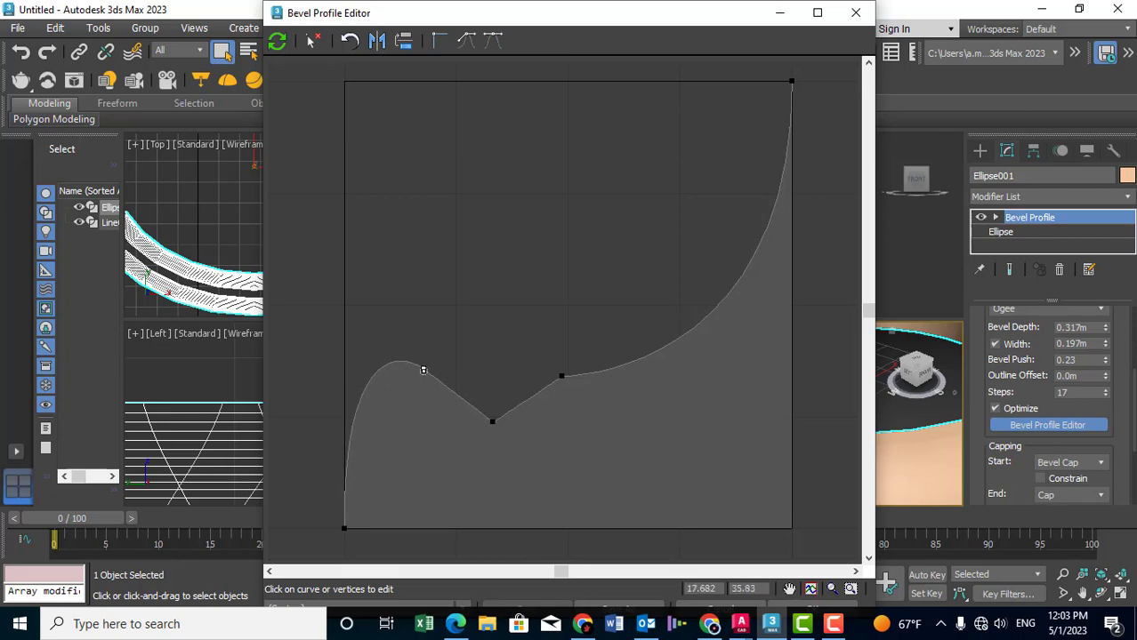
mouse_move(684, 19)
left_mouse_down()
mouse_move(439, 36)
mouse_move(482, 39)
left_mouse_up()
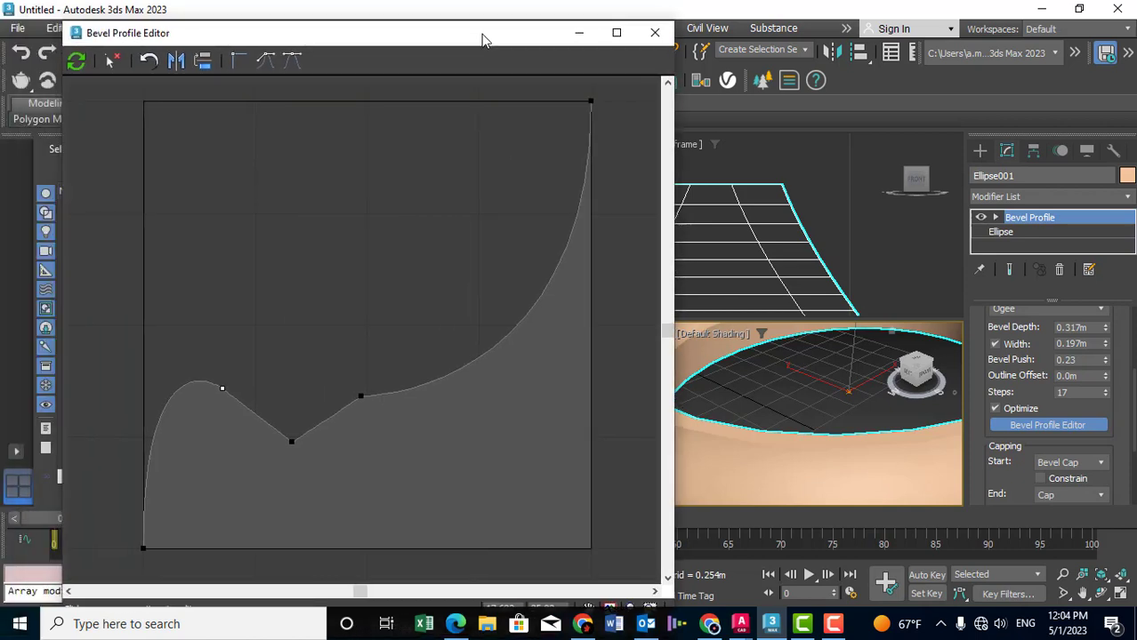
left_click(78, 62)
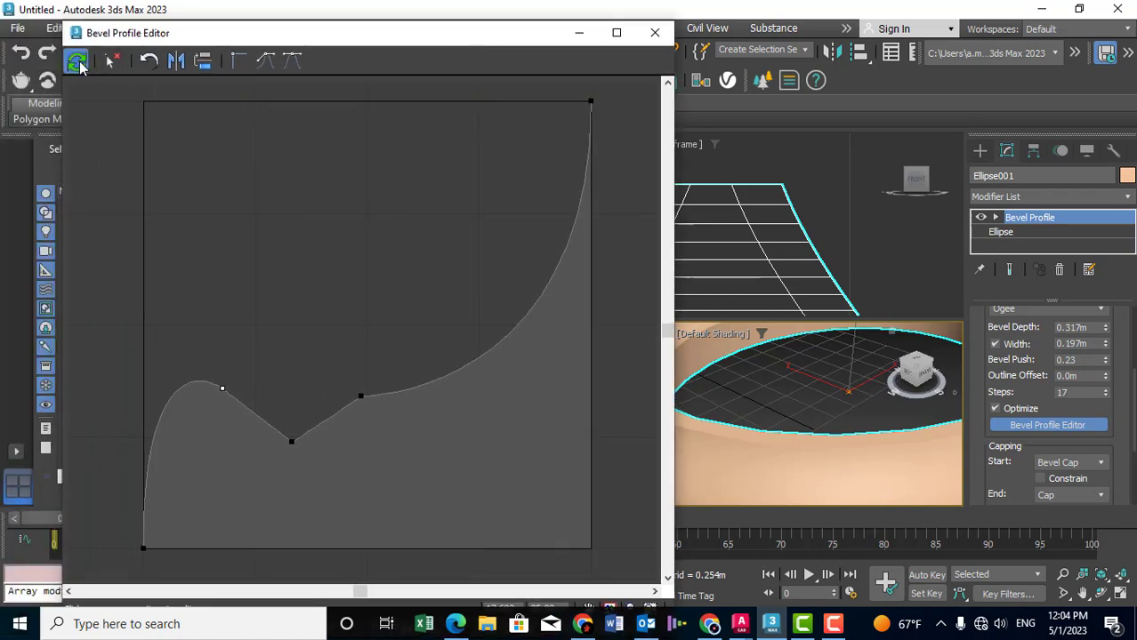
left_click(655, 32)
mouse_move(626, 436)
middle_mouse_down()
mouse_move(650, 434)
mouse_move(654, 419)
middle_mouse_up()
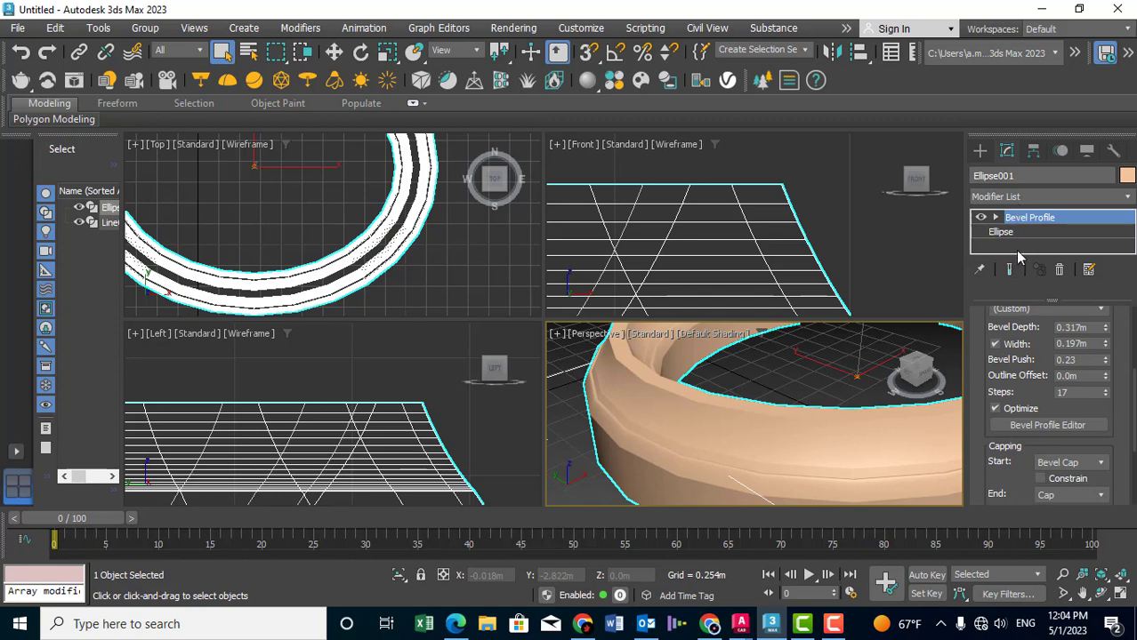
Change the bevel profile preset to TwoStep after briefly trying ThreeStep.
left_click(1046, 309)
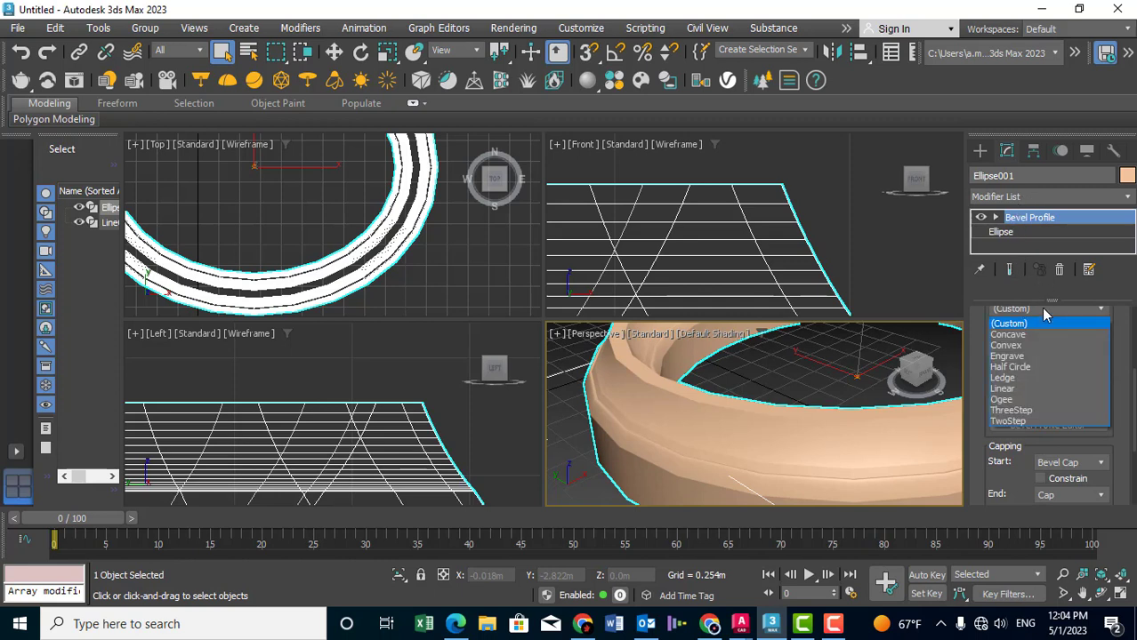
left_click(1021, 412)
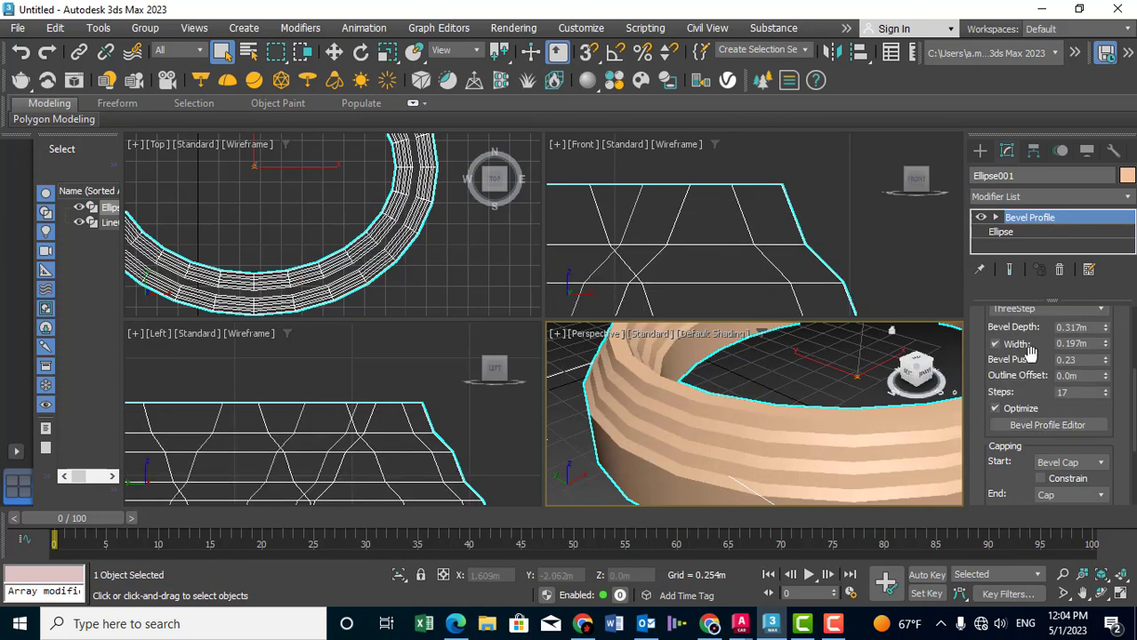
left_click(1048, 312)
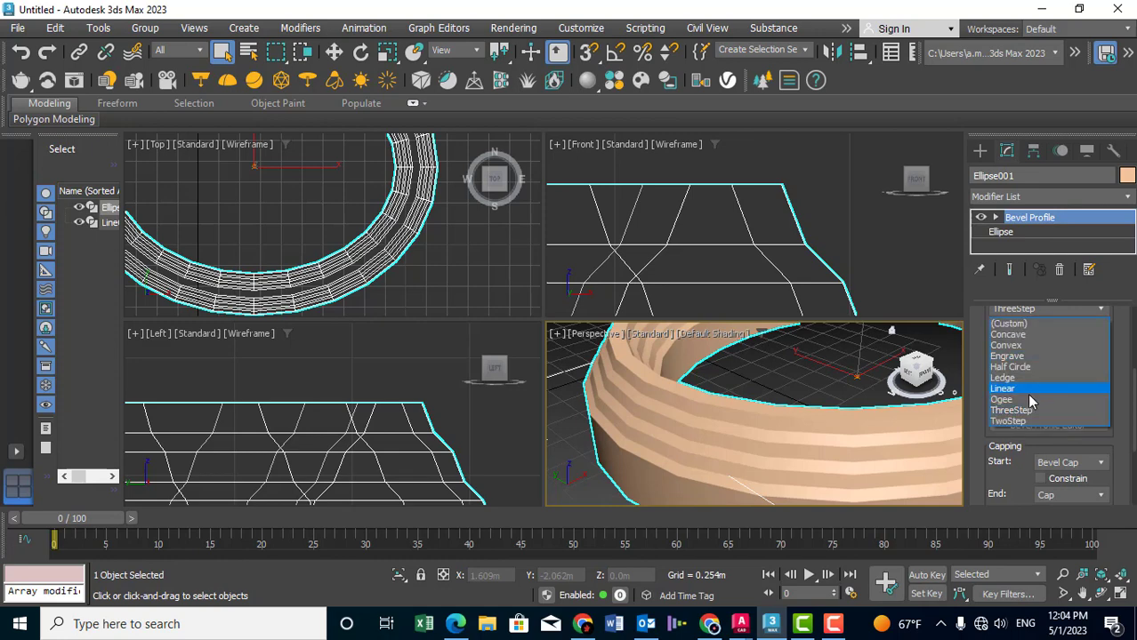
left_click(1028, 423)
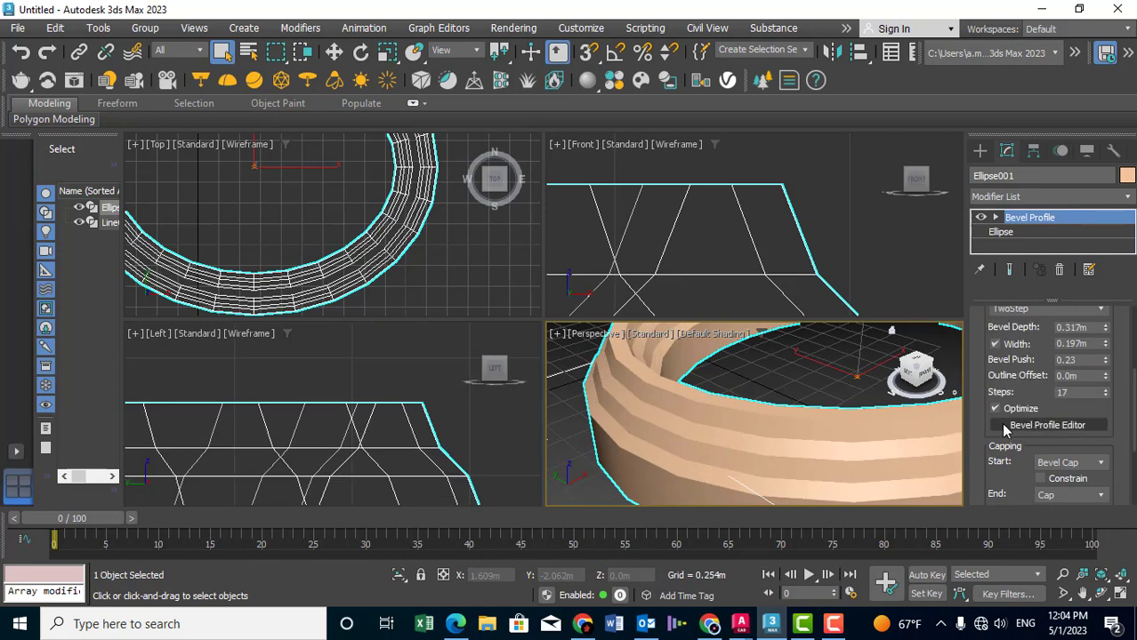
left_click_drag(997, 476, 999, 405)
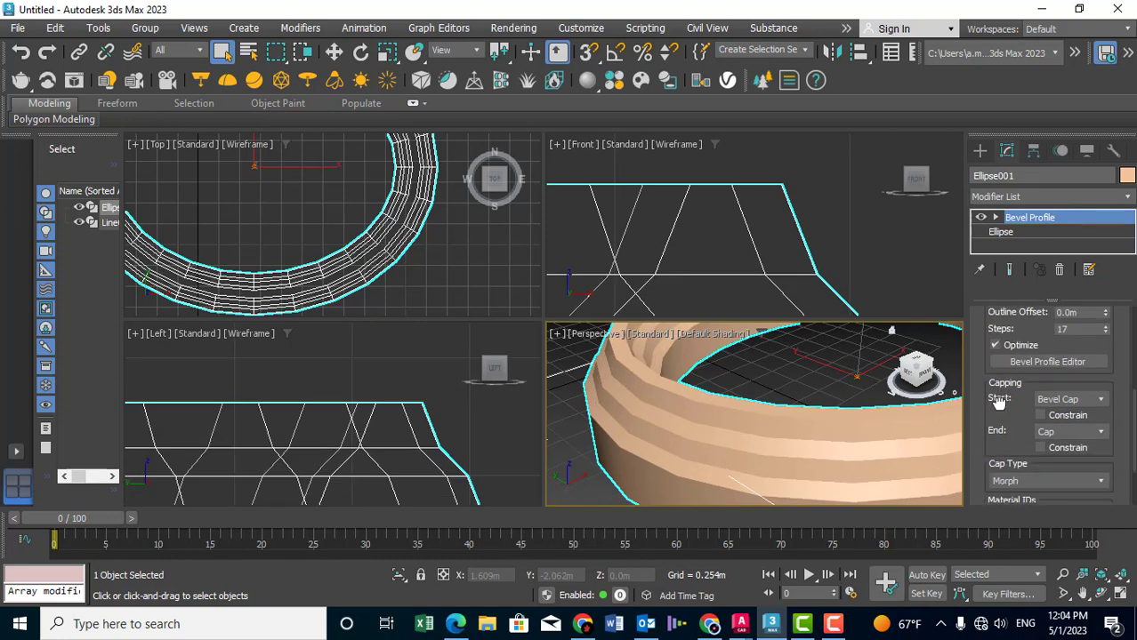
Set the Start capping to Bevel Cap after trying Cap, No Cap and the other options.
left_click(1055, 391)
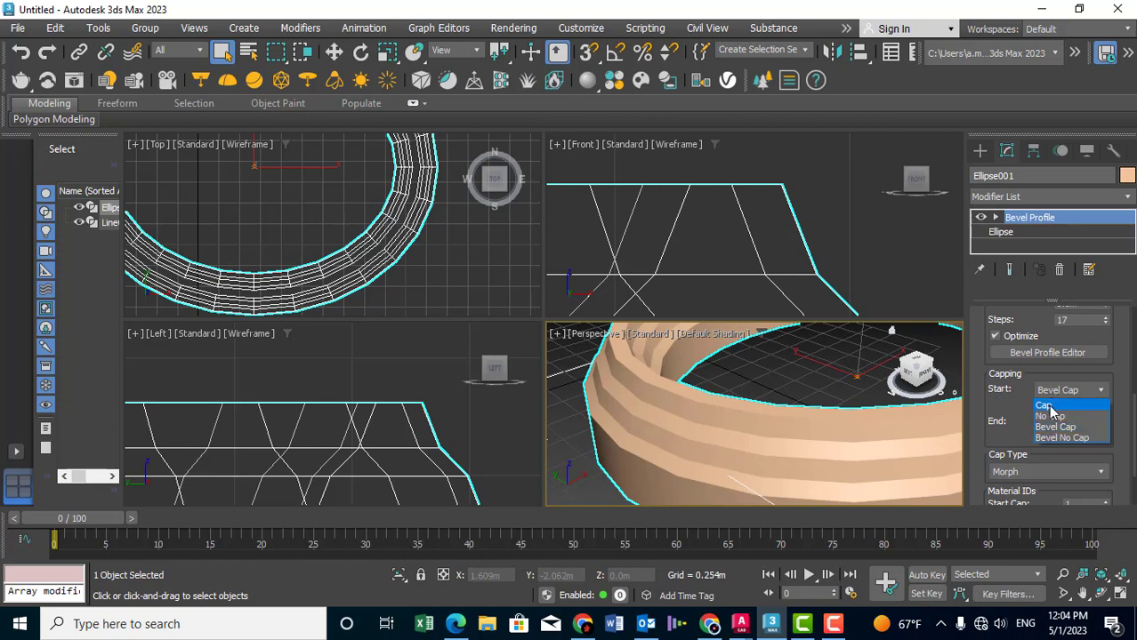
left_click(1046, 407)
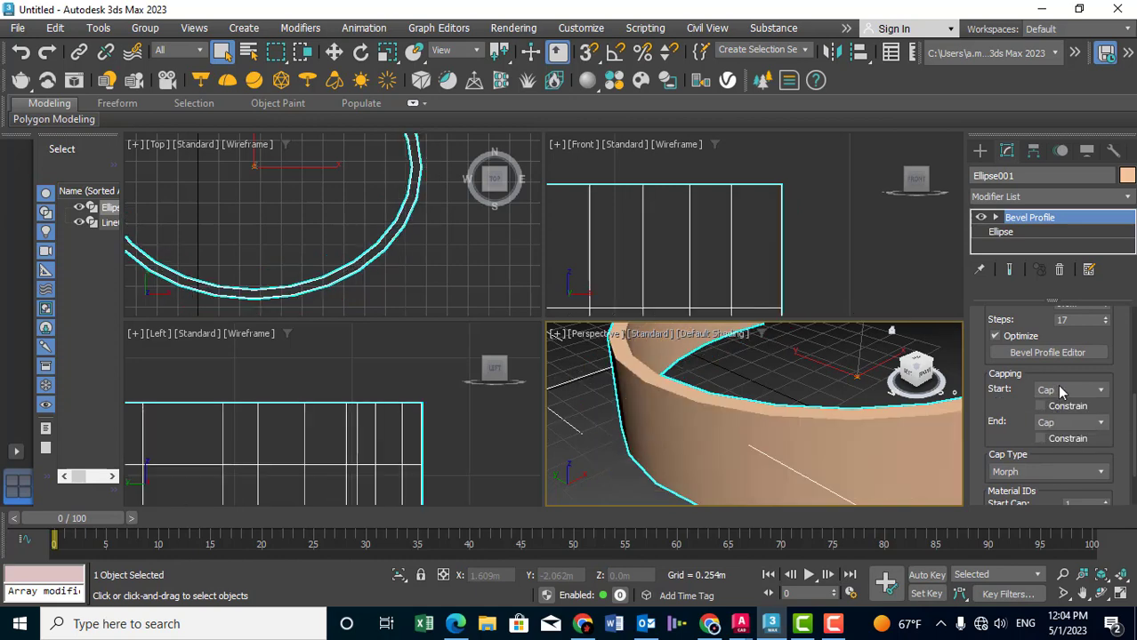
left_click(1061, 392)
left_click(1055, 416)
left_click(1055, 417)
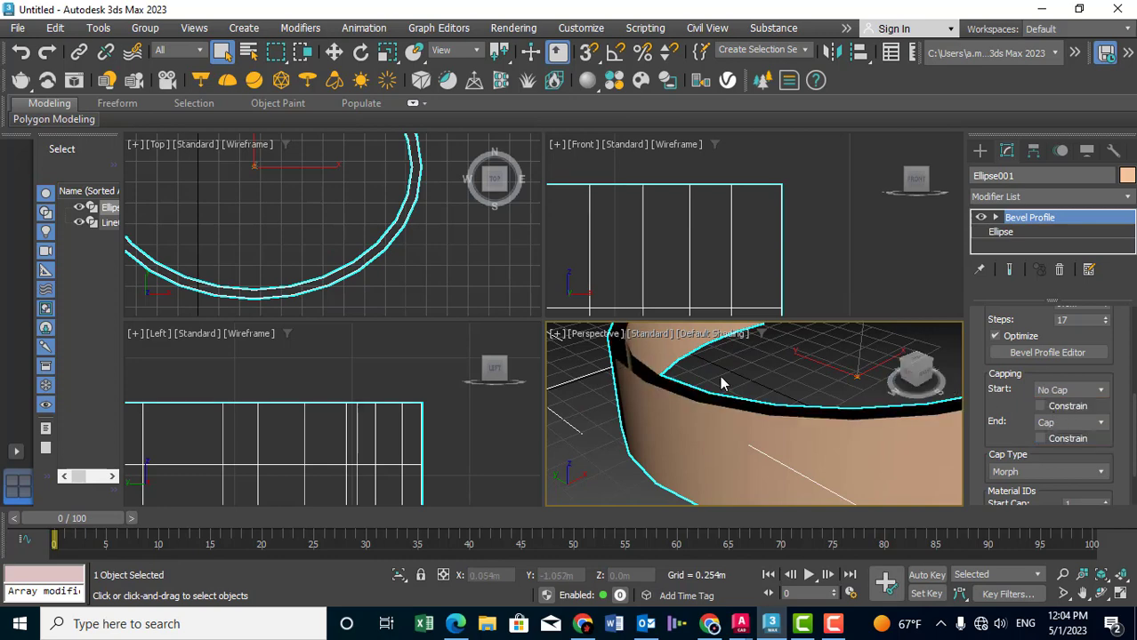
left_click(1063, 391)
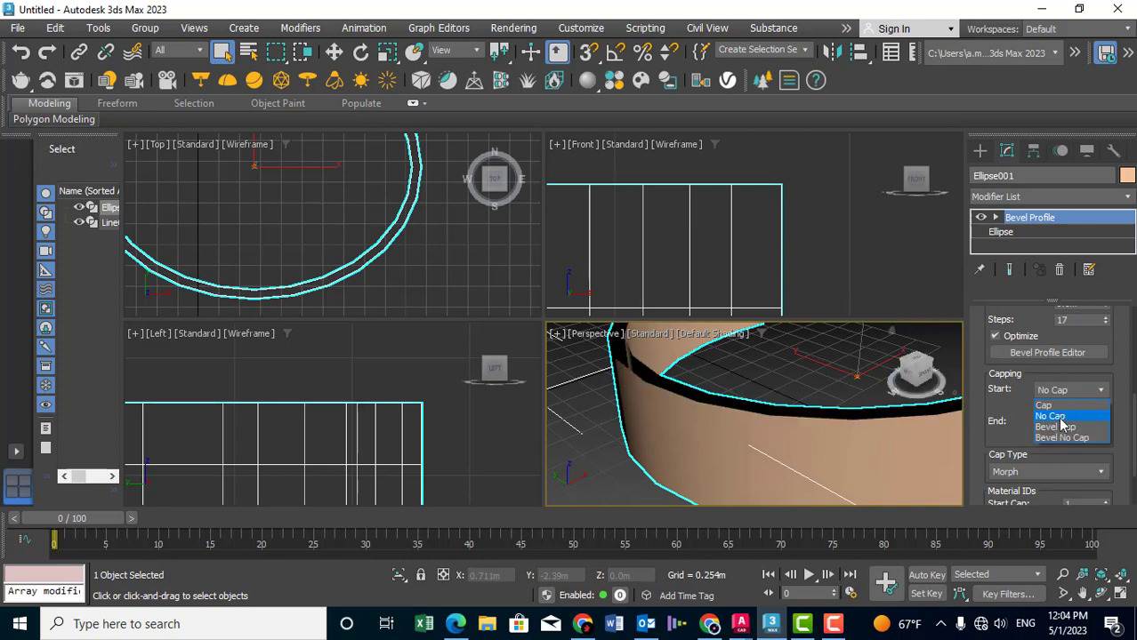
left_click(1059, 427)
left_click(1070, 391)
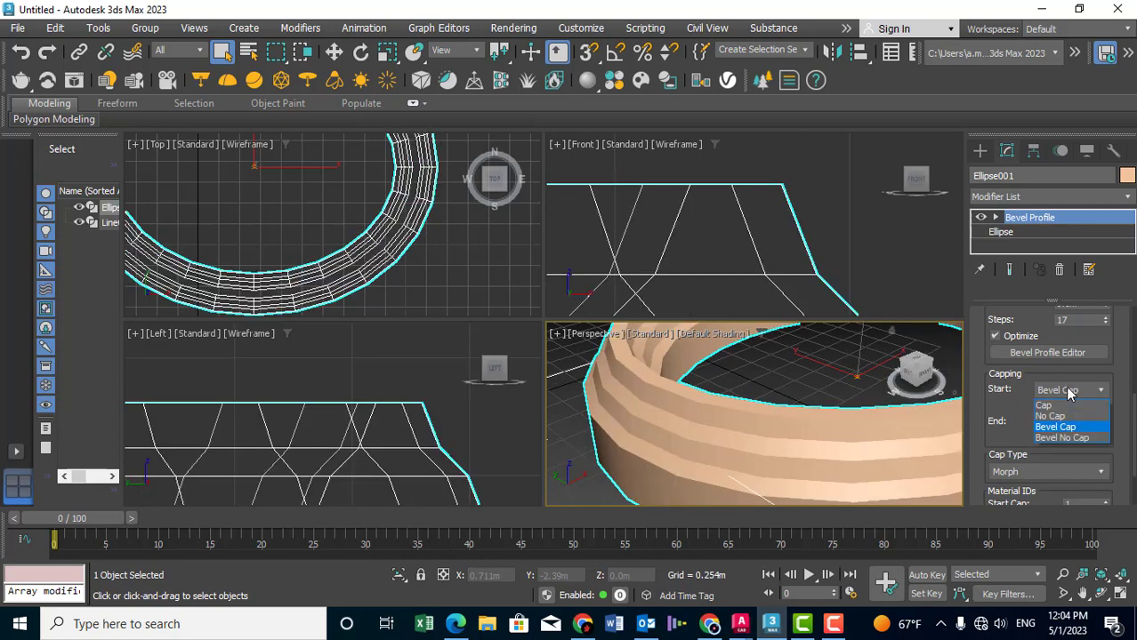
left_click(1063, 438)
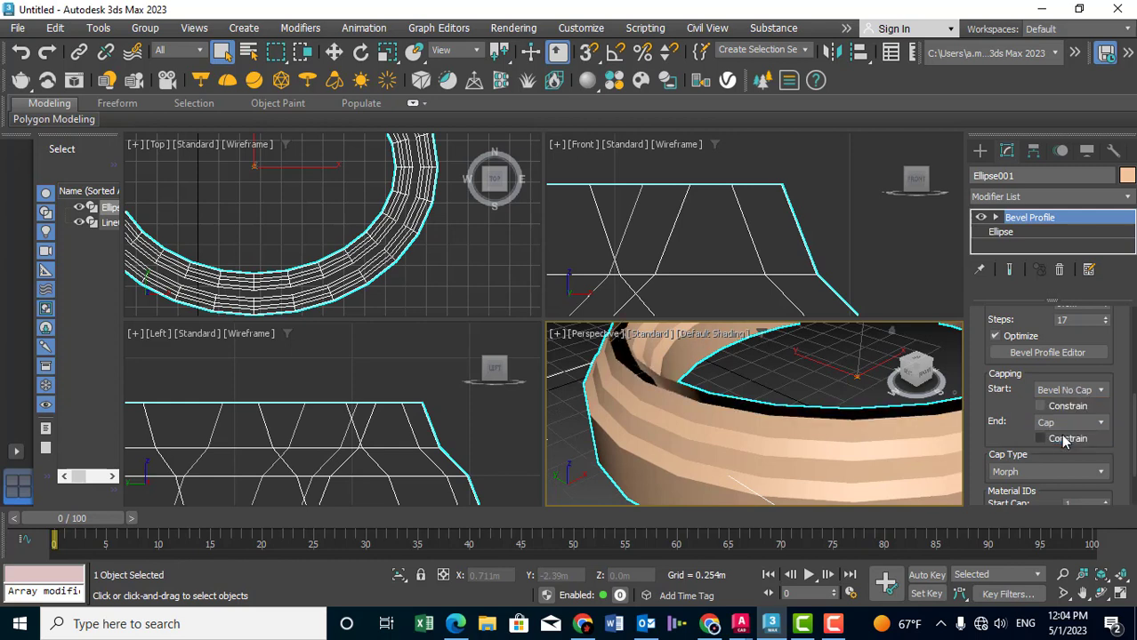
left_click(1066, 391)
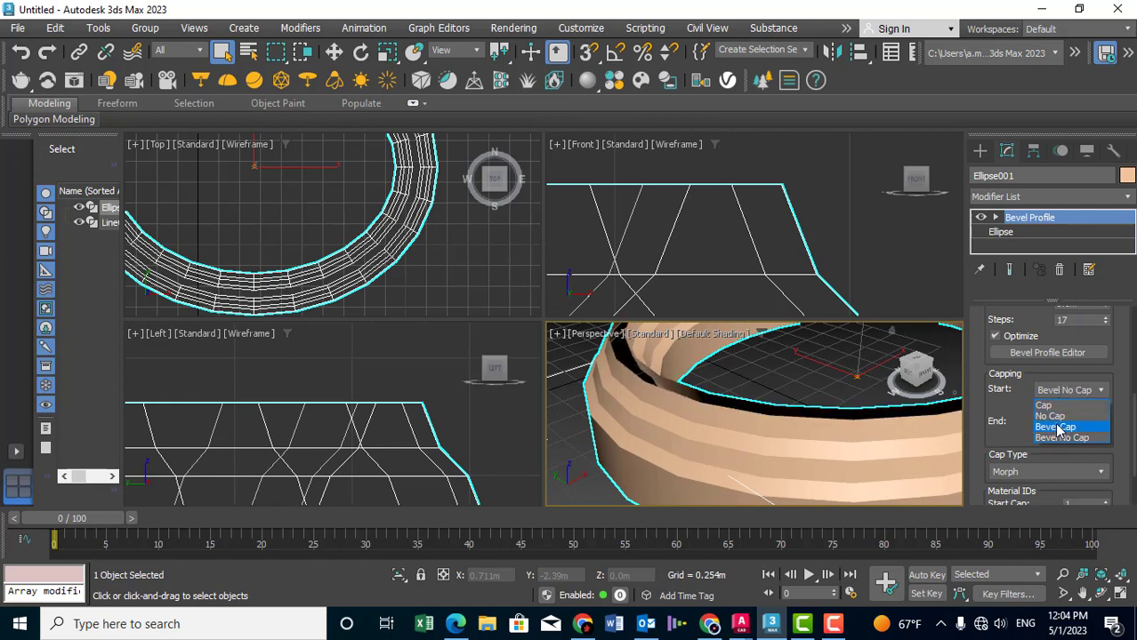
left_click(1057, 427)
Switch the Bevel Profile mode from Improved to Classic.
scroll(1004, 400, "down", 1)
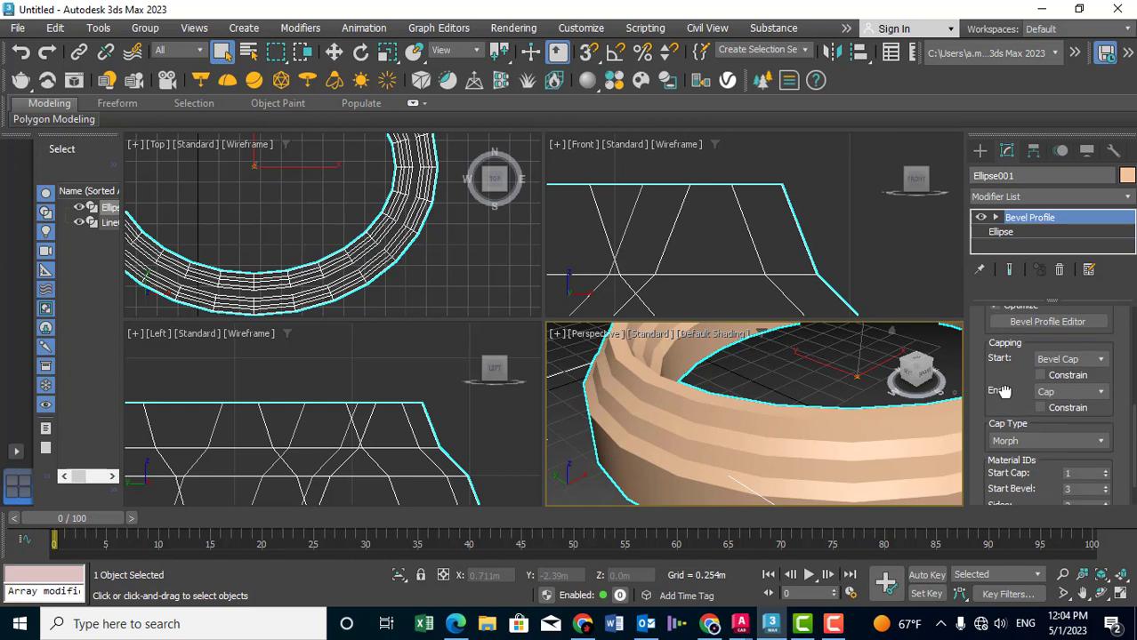
scroll(1005, 378, "down", 1)
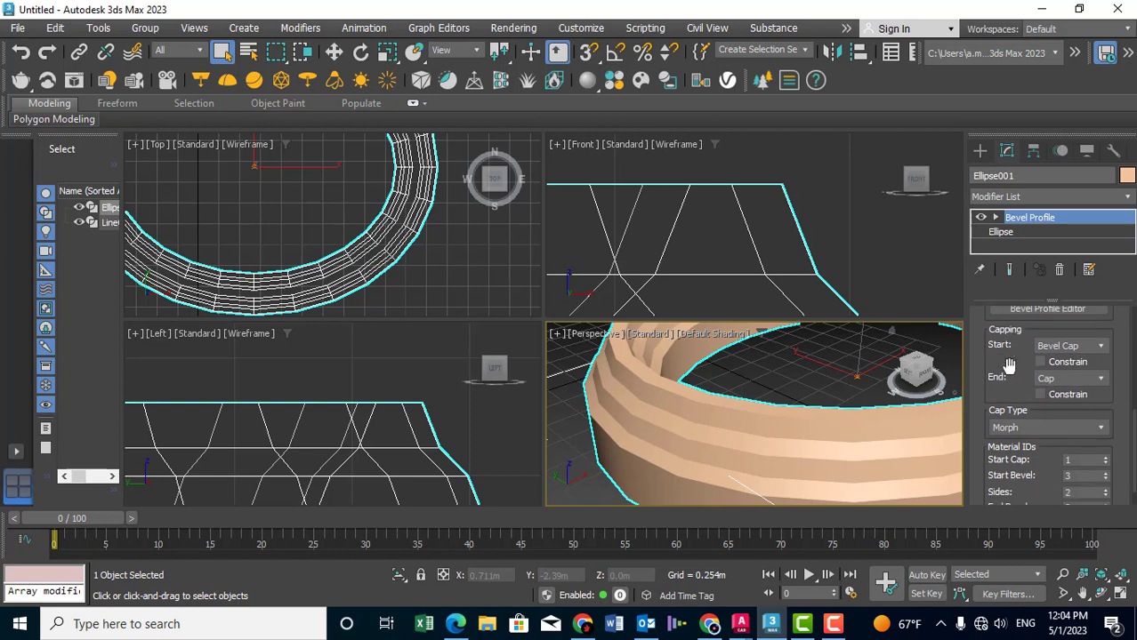
scroll(987, 387, "down", 1)
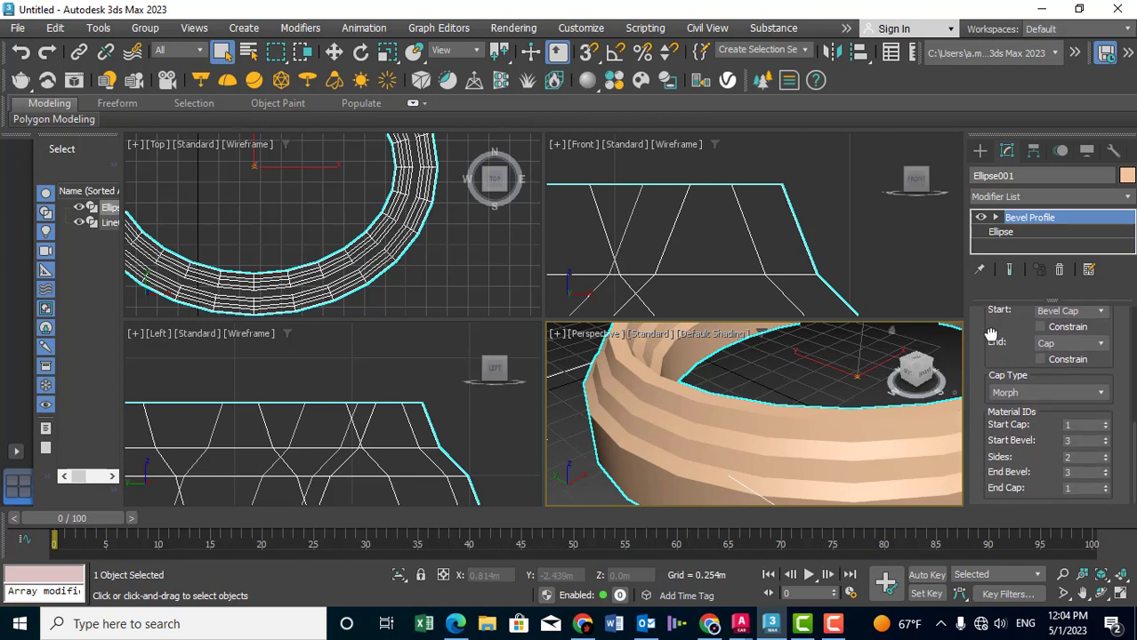
scroll(718, 431, "down", 2)
scroll(718, 431, "down", 4)
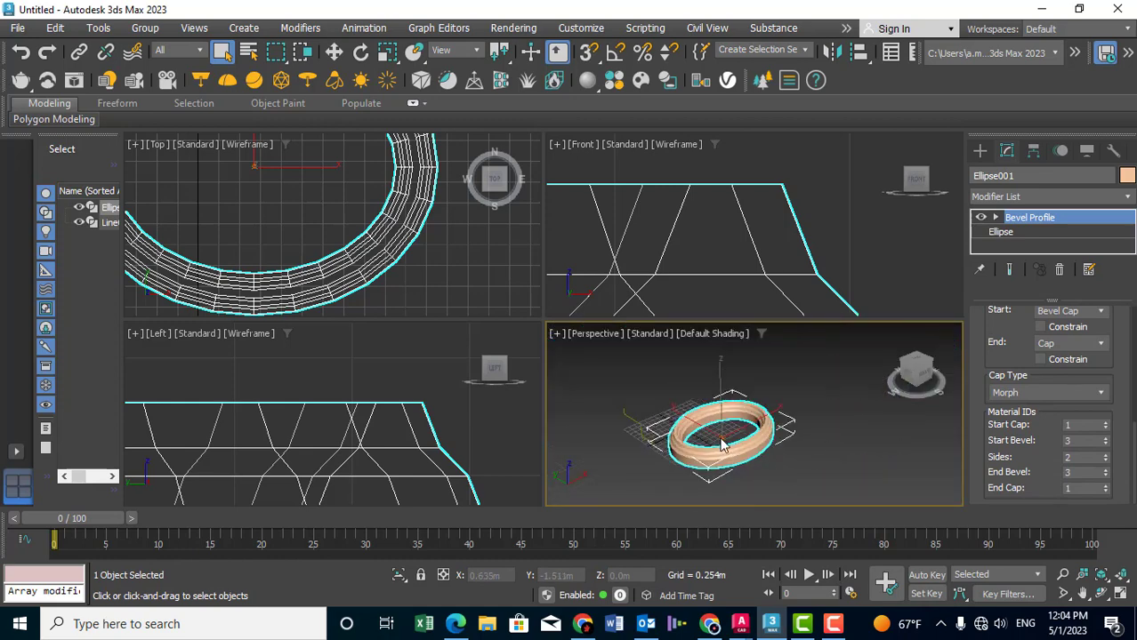
scroll(989, 330, "down", 5)
scroll(990, 331, "up", 1)
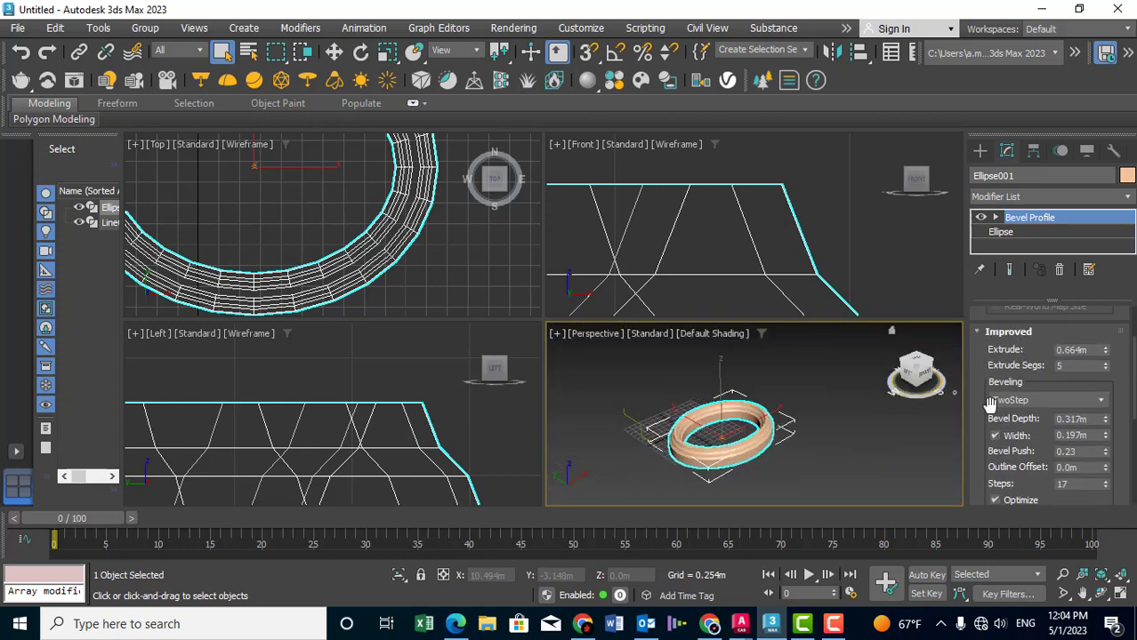
left_click(1010, 333)
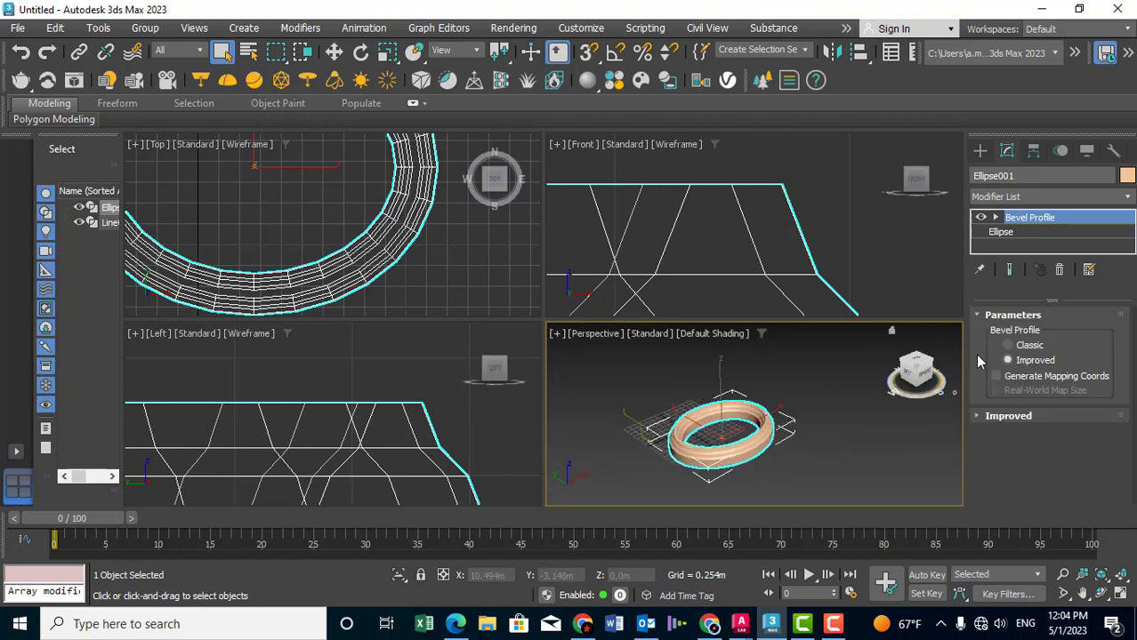
left_click(975, 416)
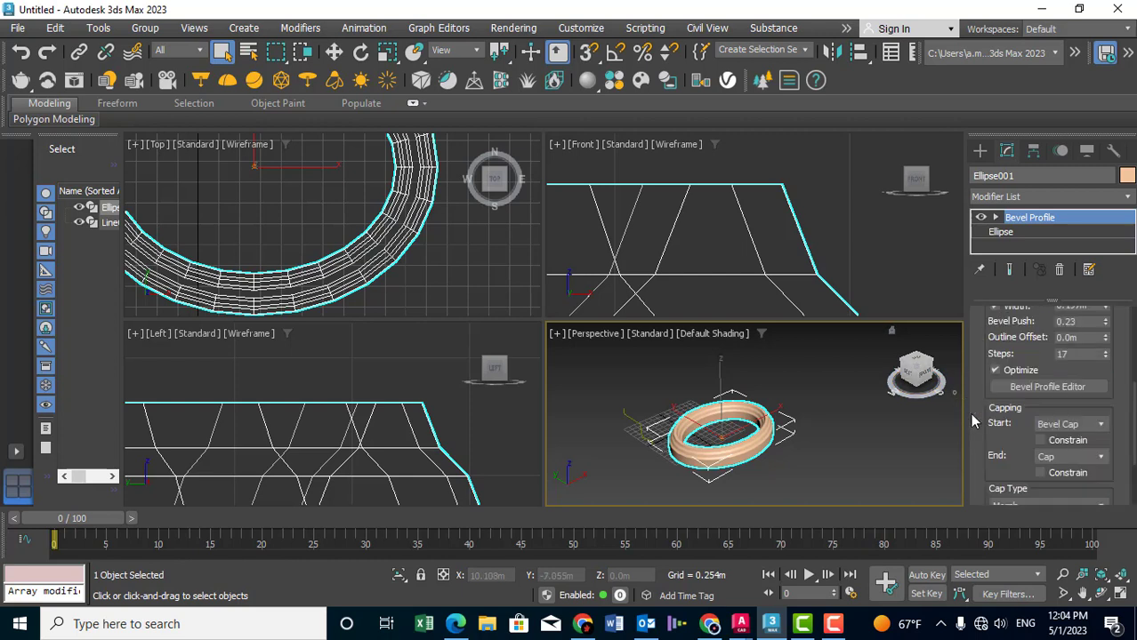
left_click_drag(981, 347, 982, 509)
left_click_drag(990, 347, 975, 430)
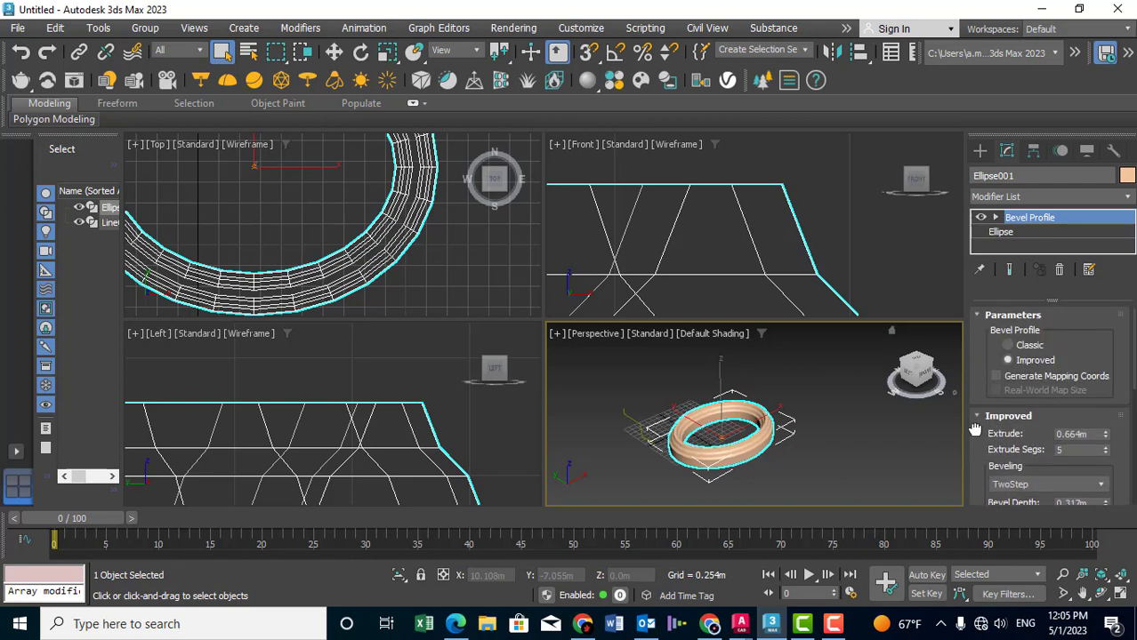
left_click(1011, 346)
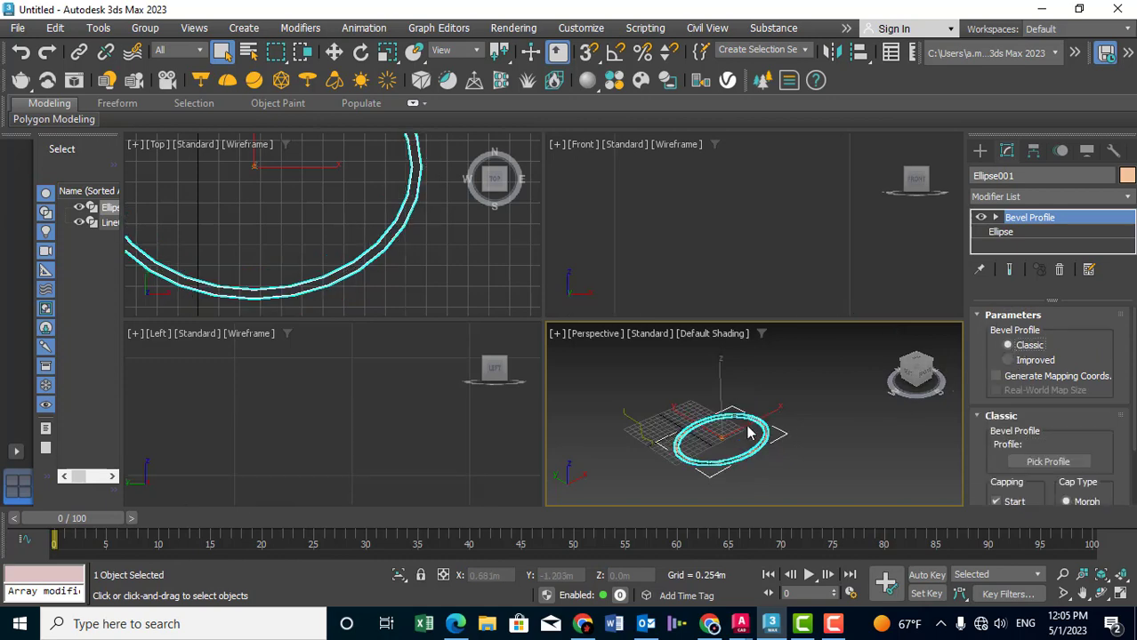
Pick the Line001 spline as the Classic profile to sweep the ellipse.
scroll(743, 422, "up", 2)
scroll(766, 416, "up", 2)
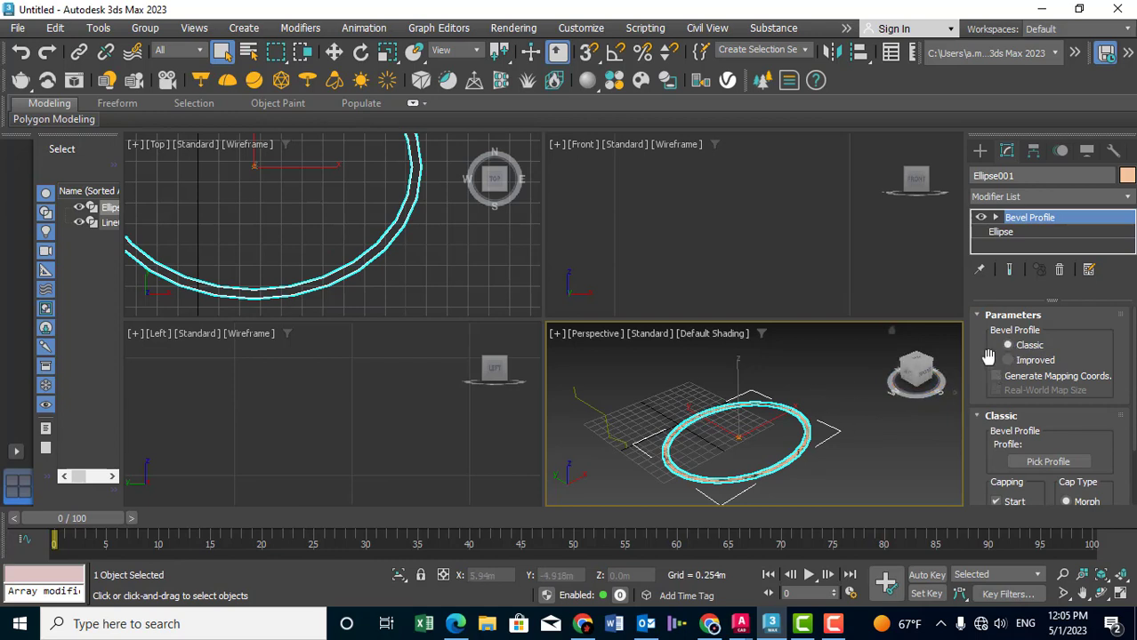
left_click_drag(987, 357, 986, 230)
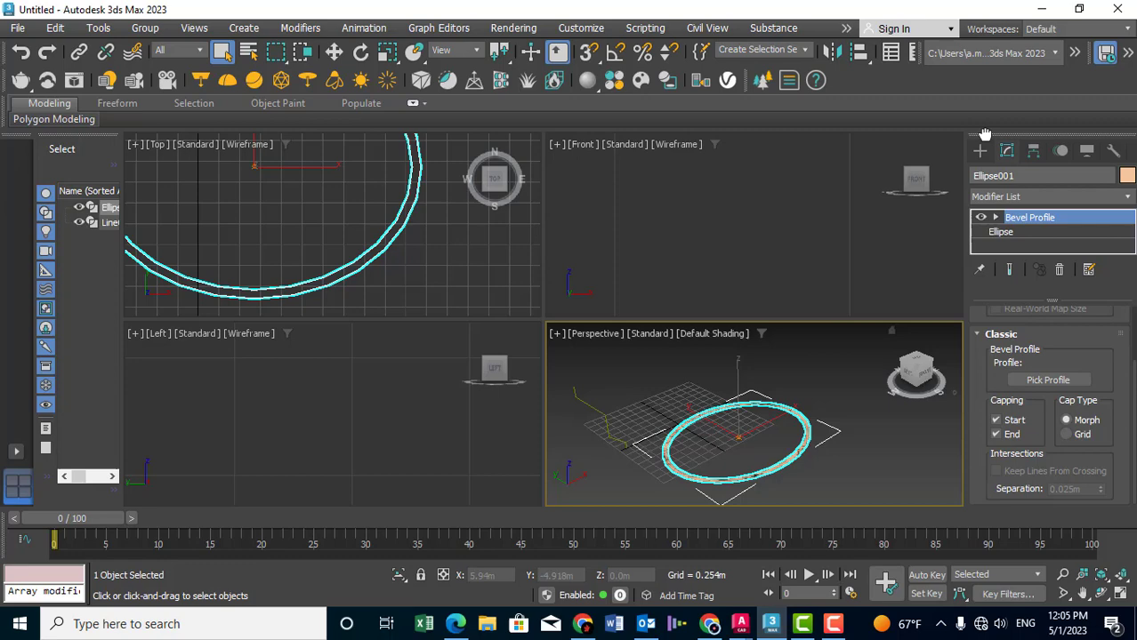
left_click(1045, 380)
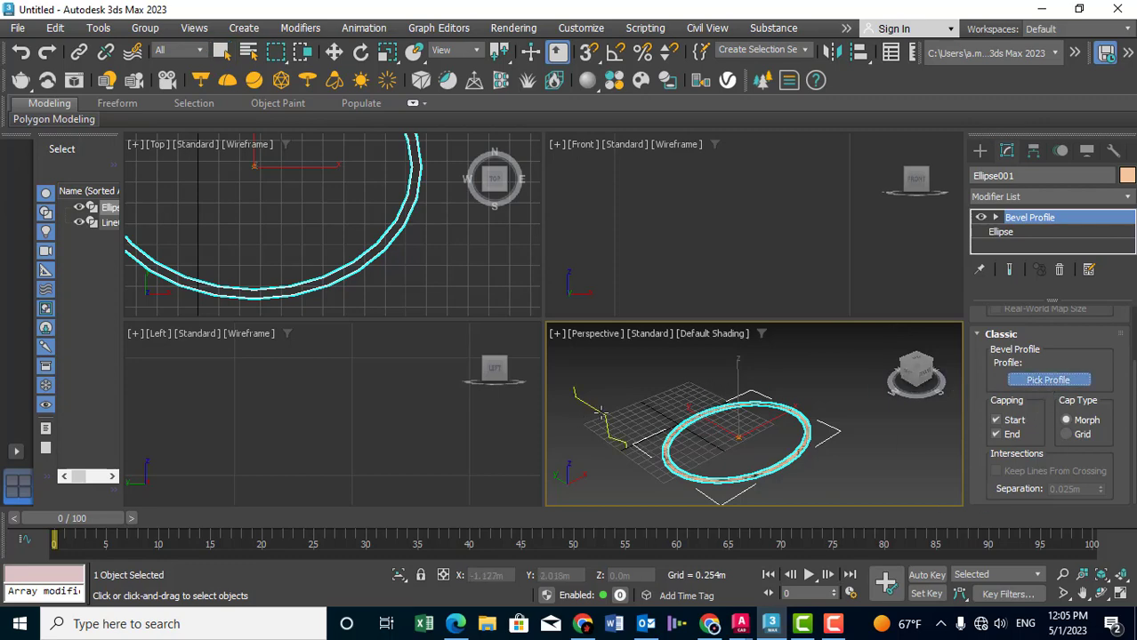
left_click(602, 414)
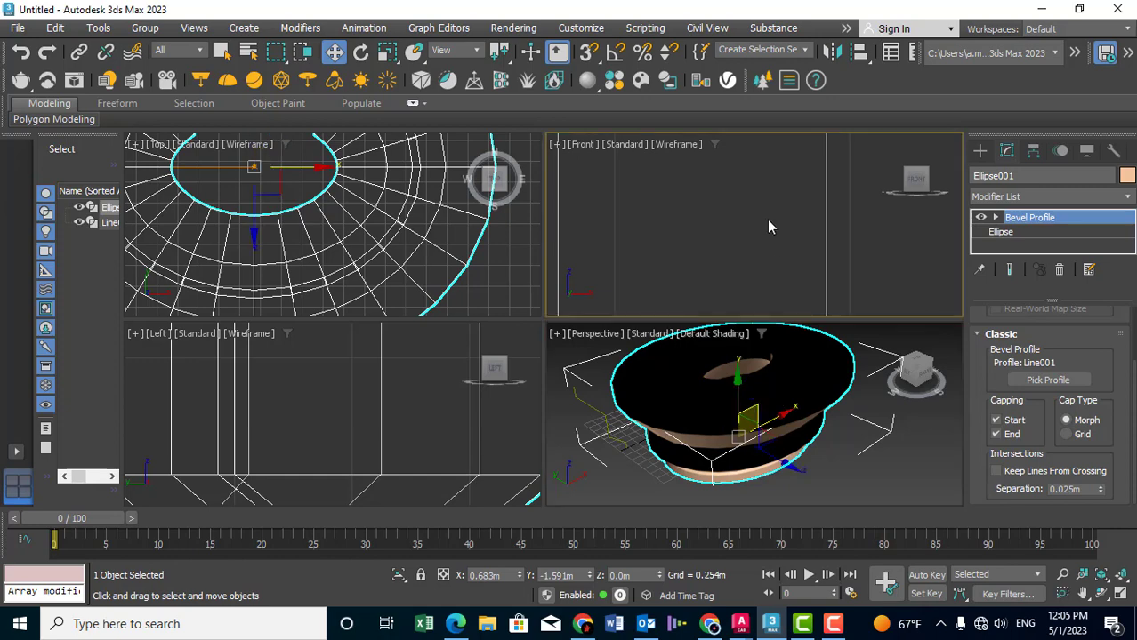
Uncheck Outline in the Ellipse parameters, then go back to the Bevel Profile modifier.
scroll(763, 258, "down", 2)
scroll(763, 258, "down", 3)
scroll(765, 264, "down", 2)
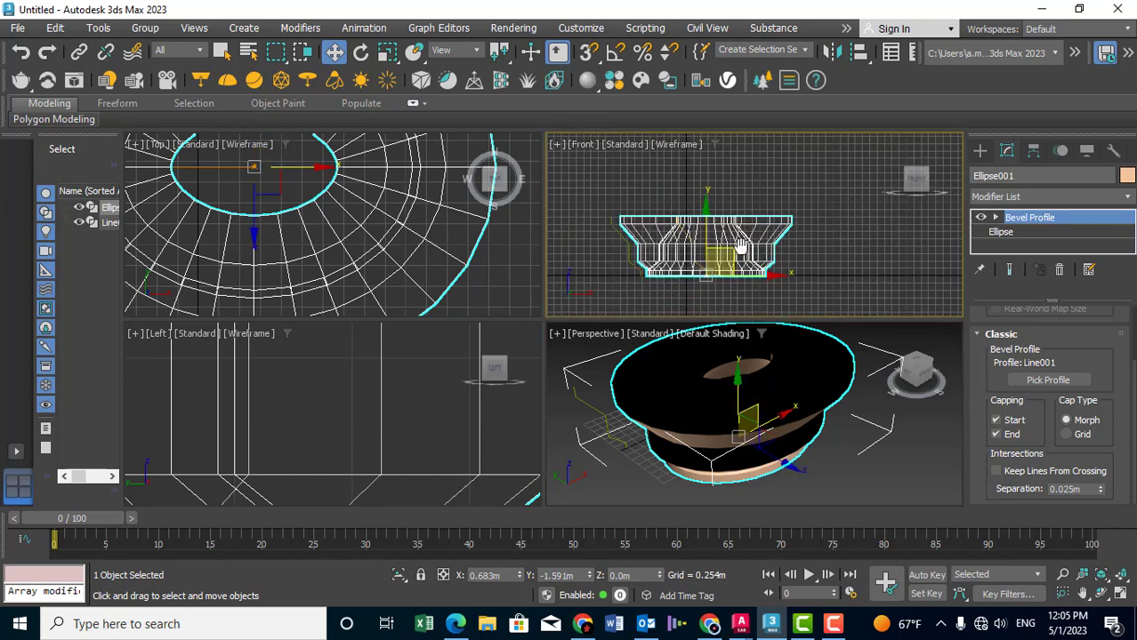
middle_click_drag(737, 250, 764, 249)
middle_click_drag(732, 414, 752, 417)
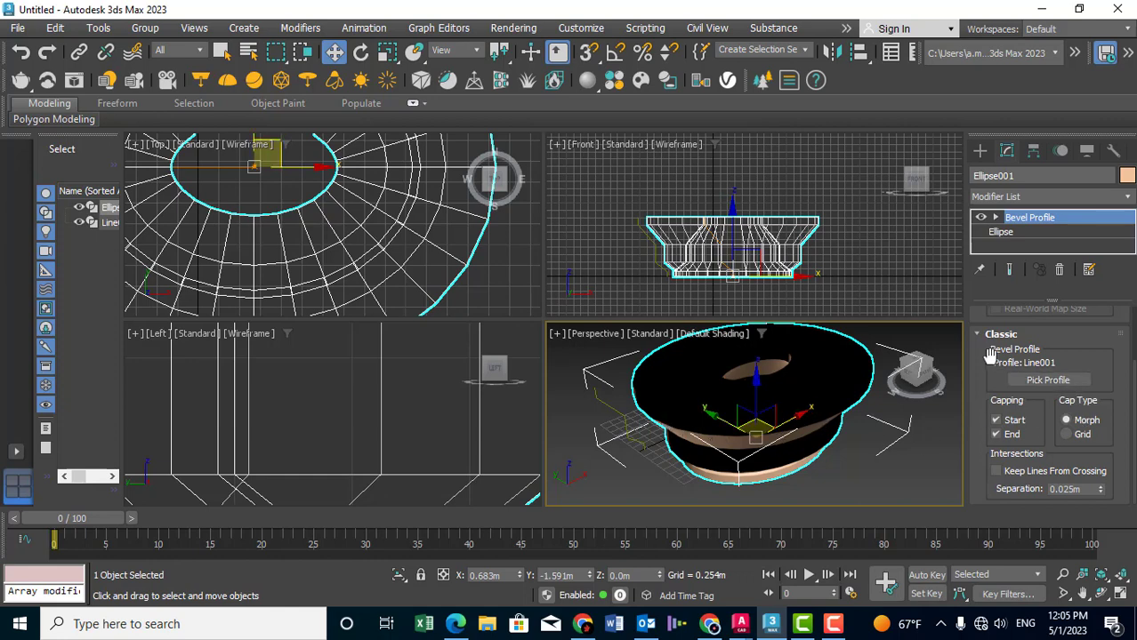
left_click(1019, 233)
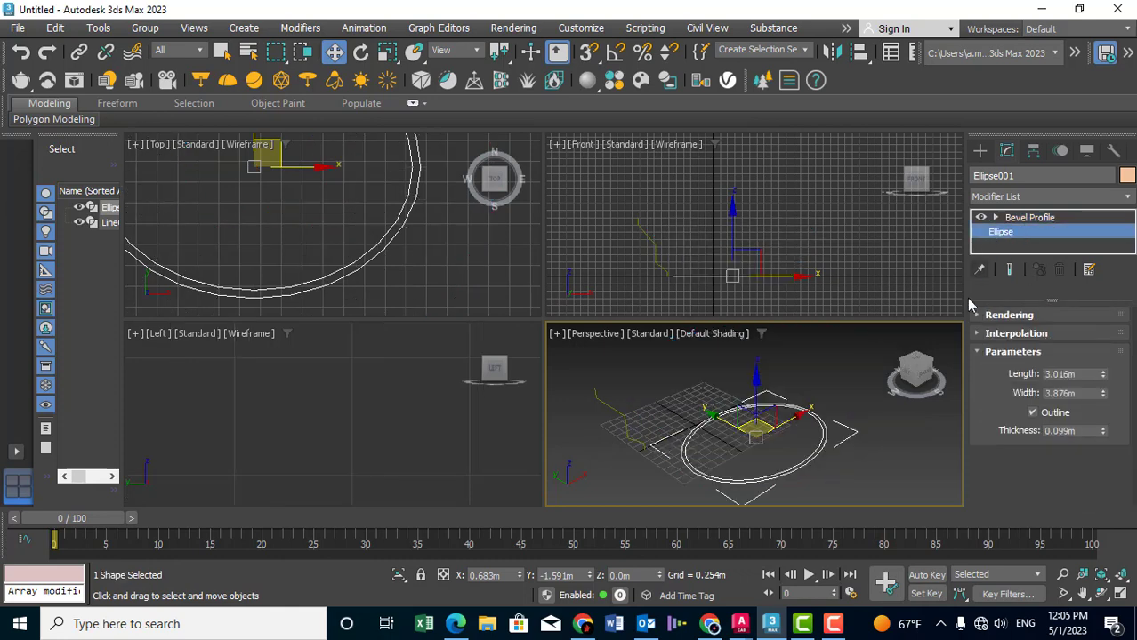
left_click(1033, 413)
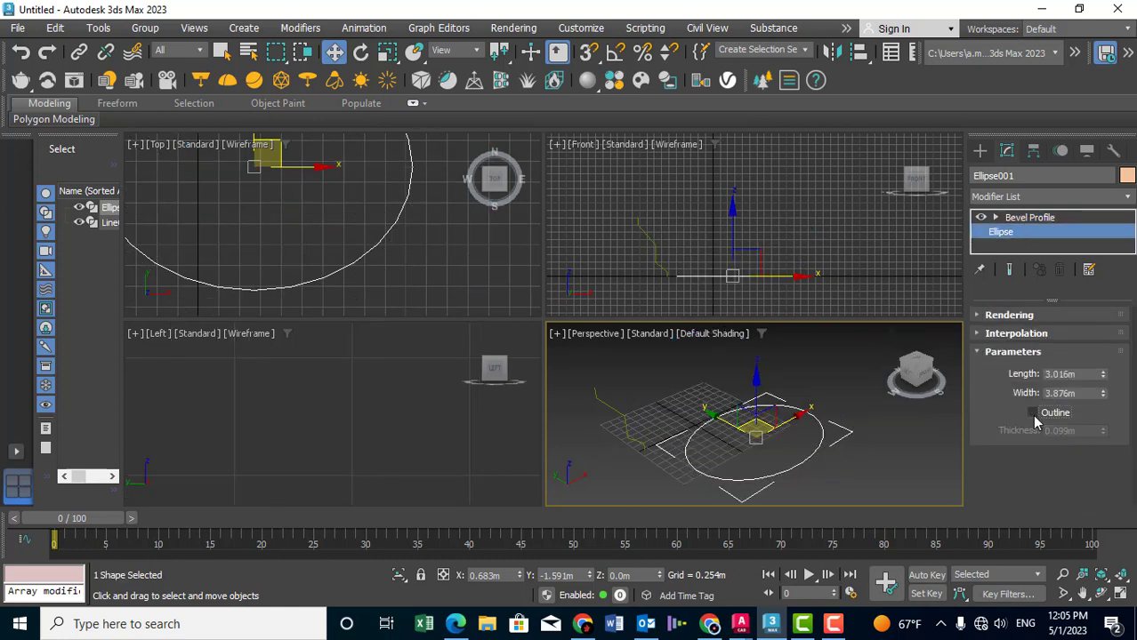
left_click(1025, 220)
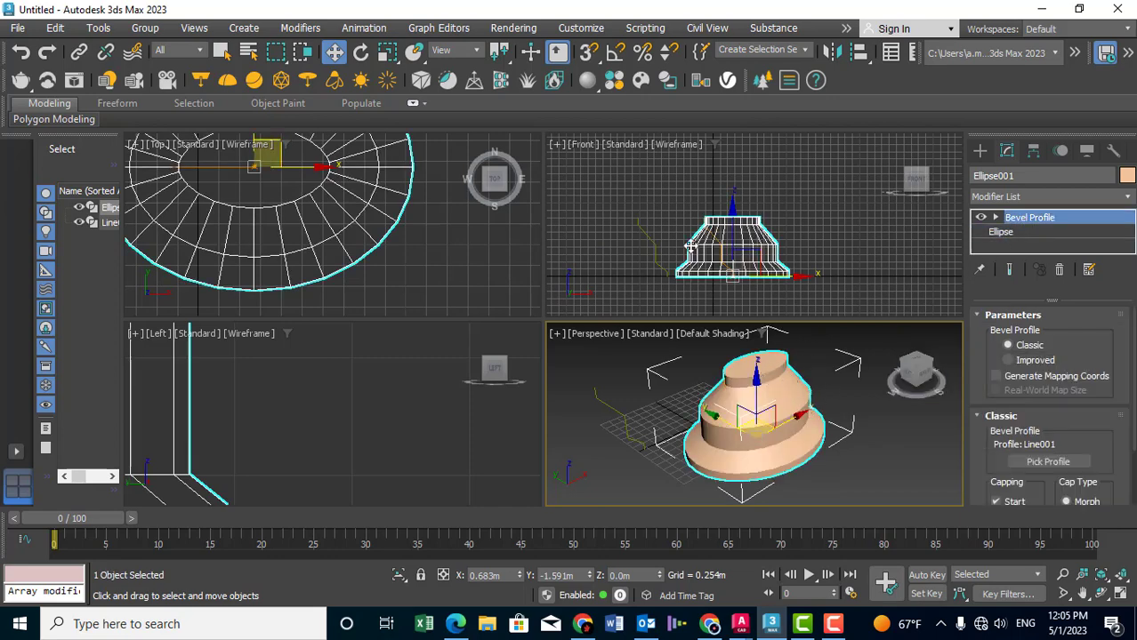
left_click_drag(692, 248, 706, 231)
Move the Profile Gizmo outward and along Y, then undo the last gizmo move.
scroll(706, 231, "up", 2)
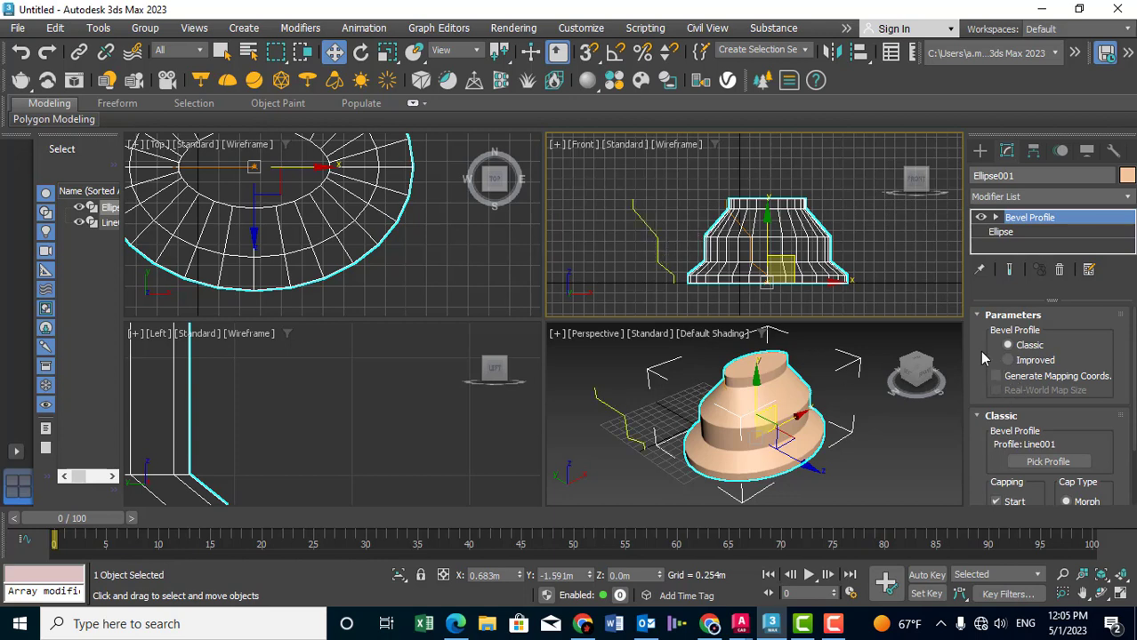
mouse_move(979, 351)
left_mouse_down()
mouse_move(978, 236)
mouse_move(991, 310)
left_mouse_up()
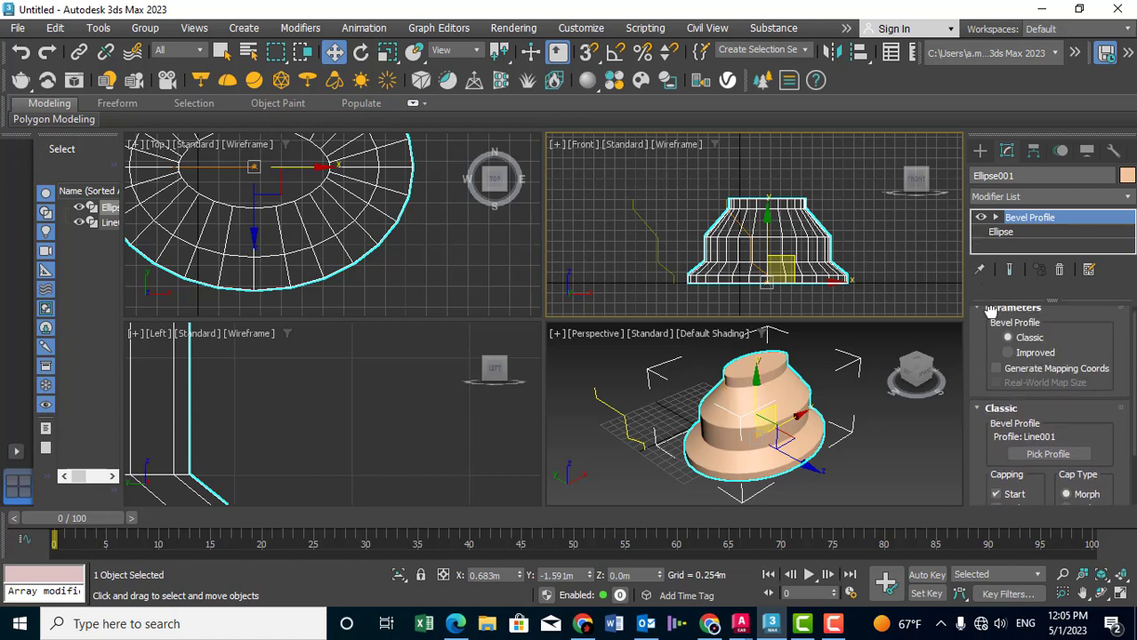
left_click(995, 217)
left_click(1036, 232)
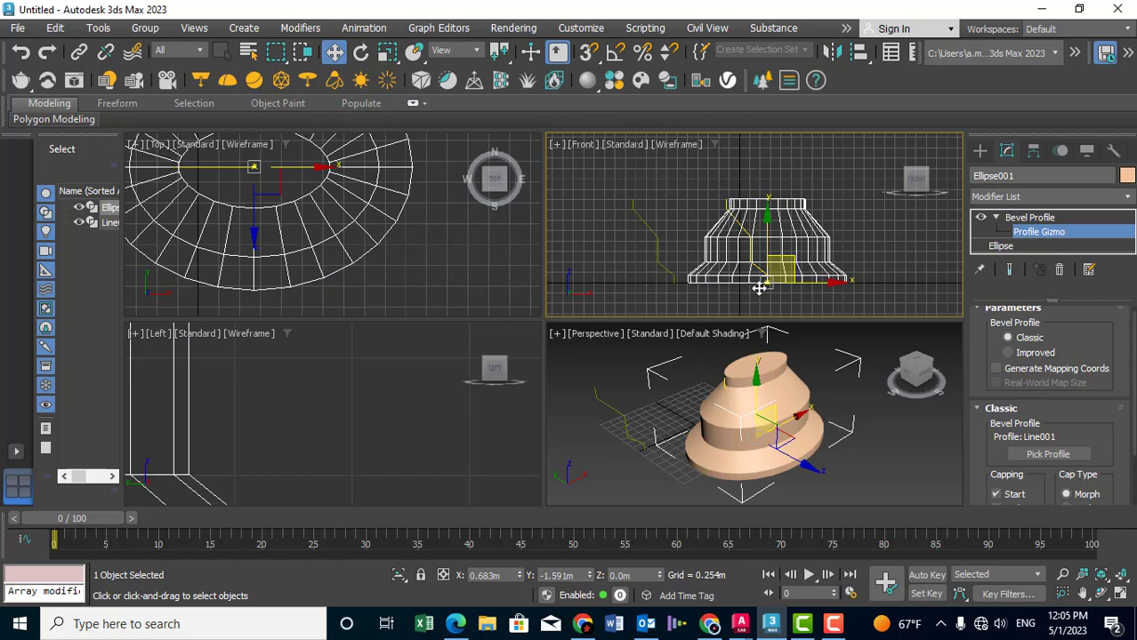
left_click_drag(759, 287, 850, 279)
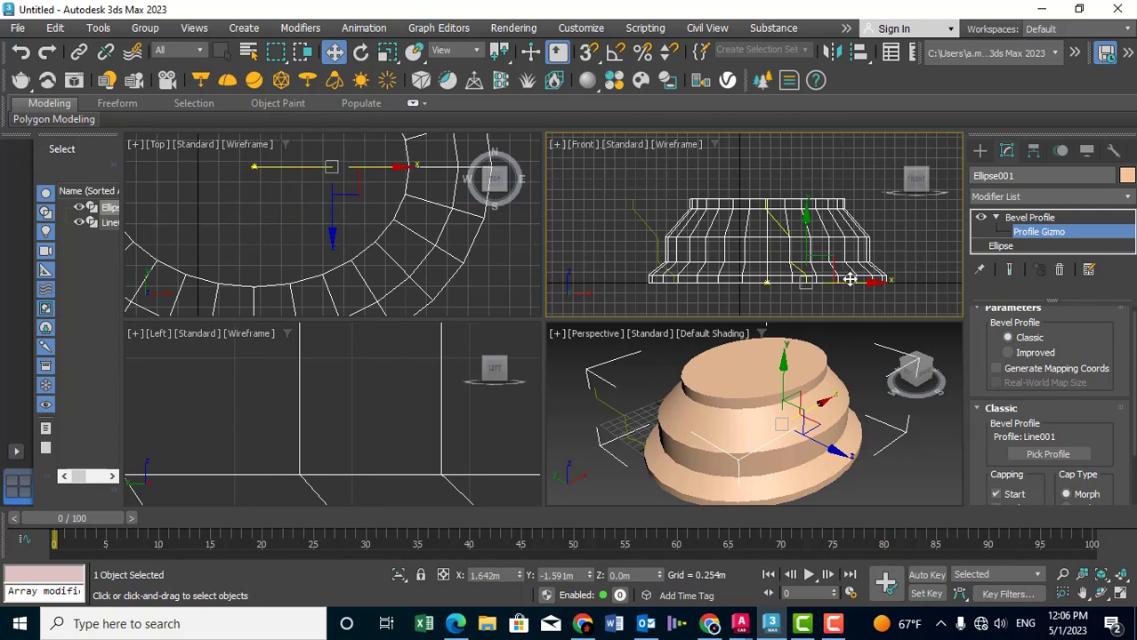
middle_click_drag(309, 261, 325, 274)
key("z")
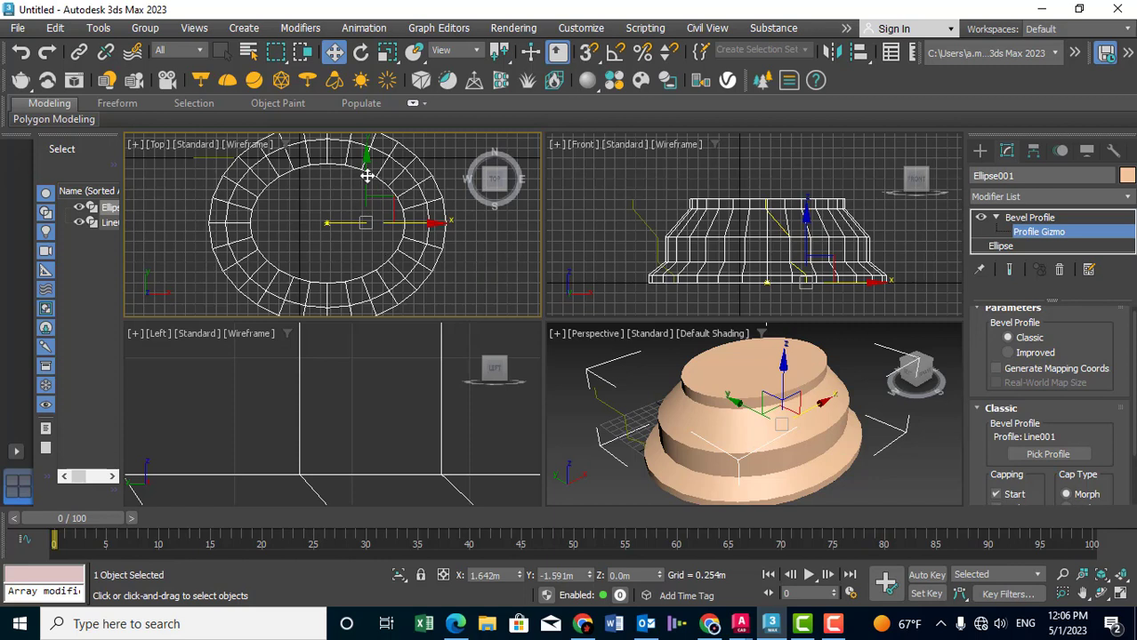
left_click_drag(366, 177, 365, 167)
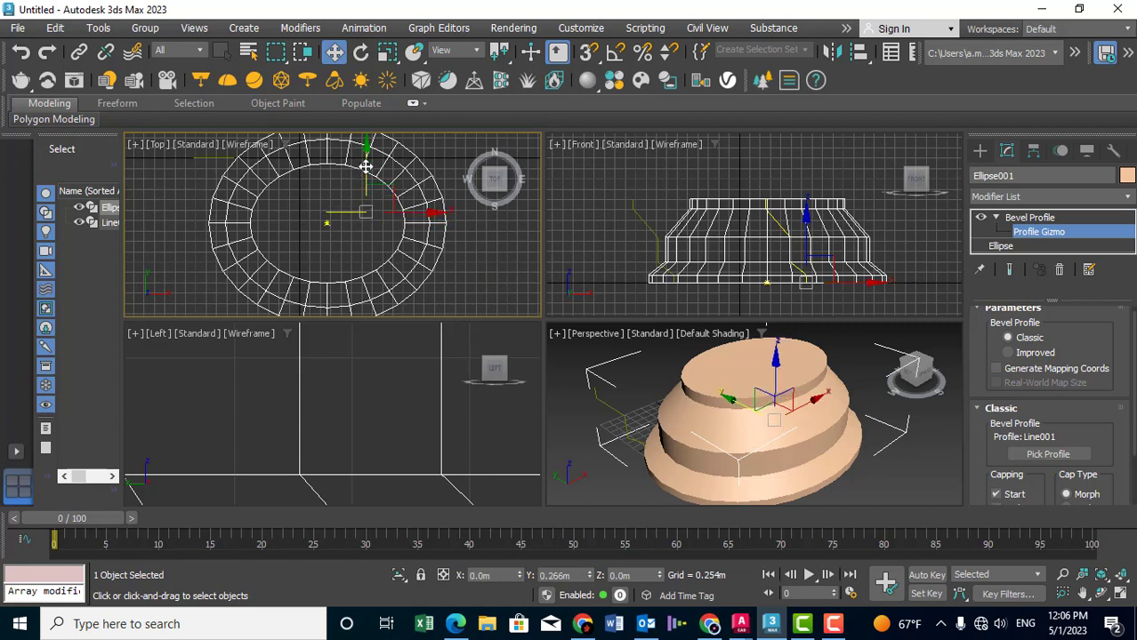
left_click(20, 51)
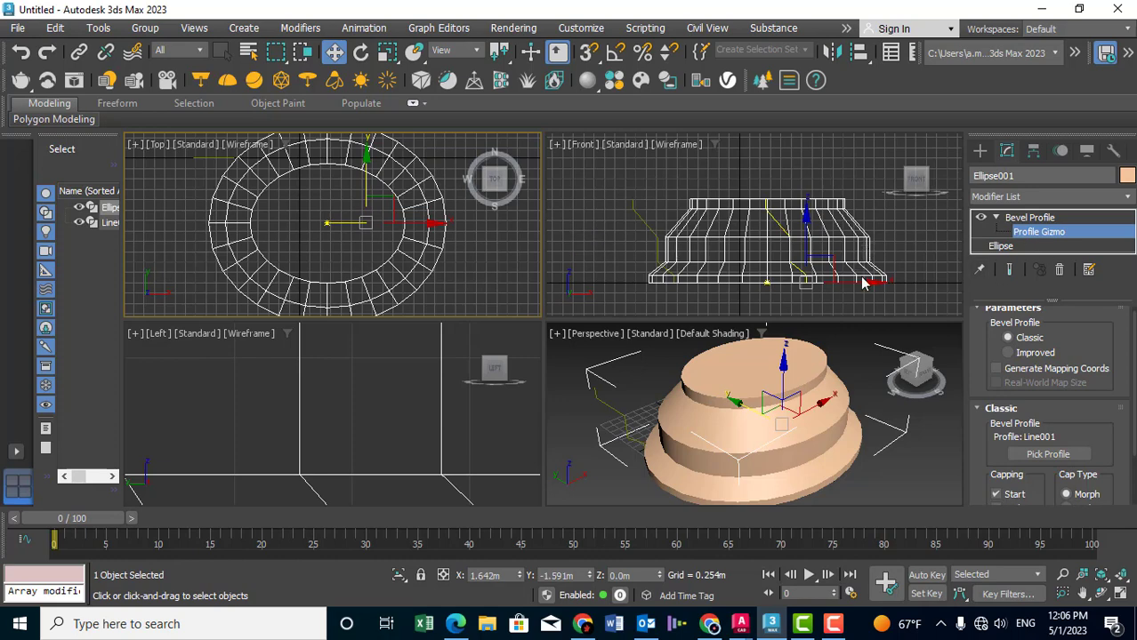
Turn Capping End off and back on, then leave the Profile Gizmo sub-level.
left_click_drag(978, 339, 986, 264)
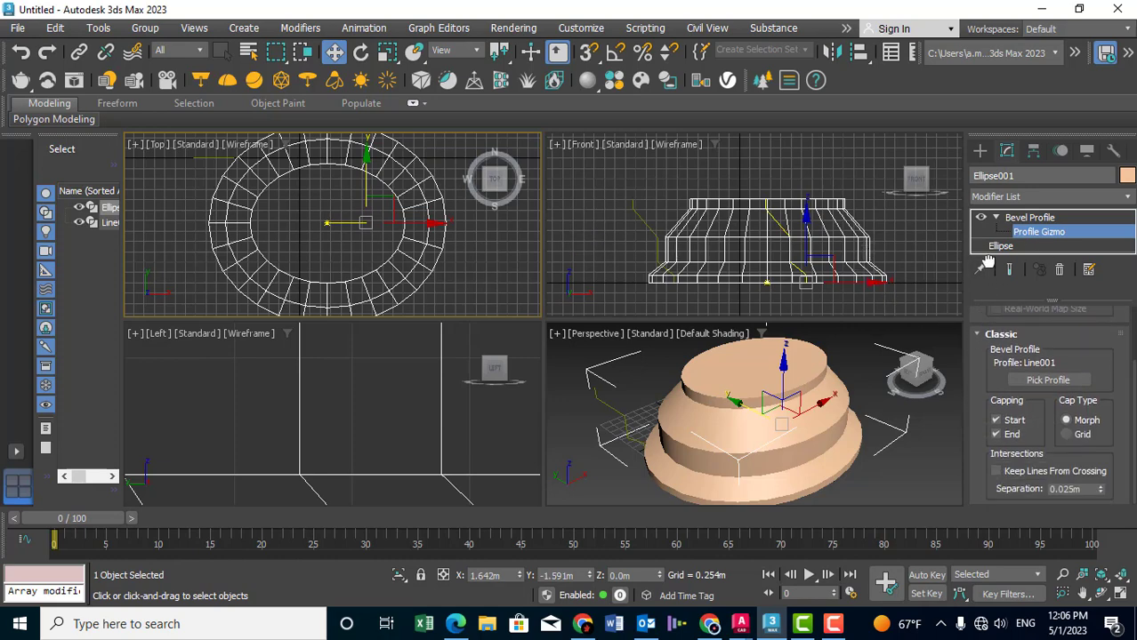
left_click(1006, 437)
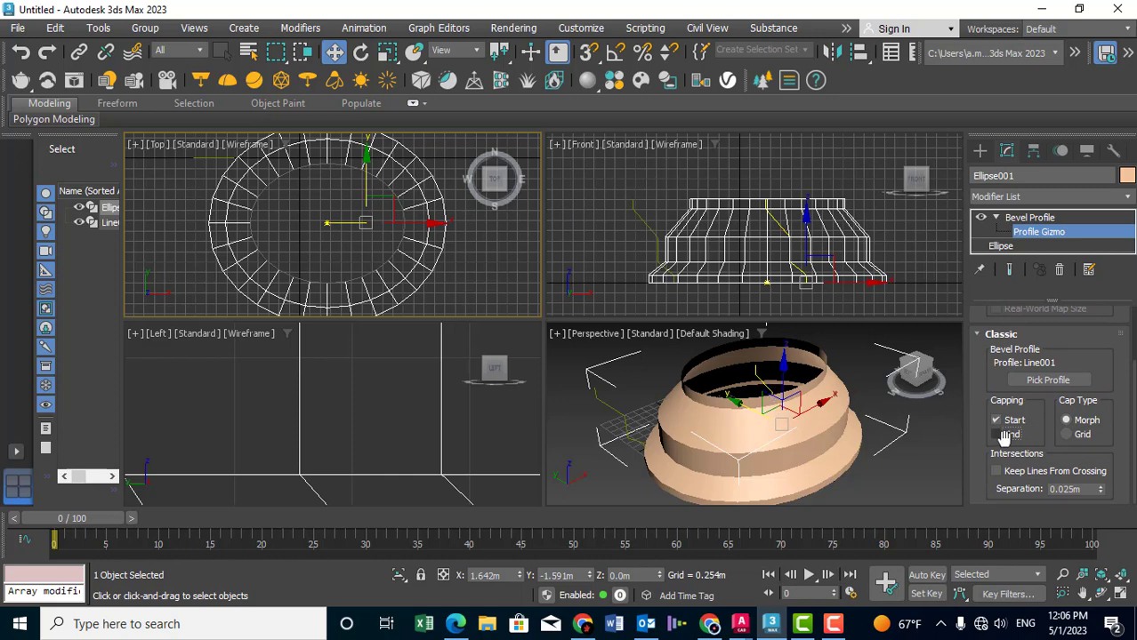
left_click(1007, 440)
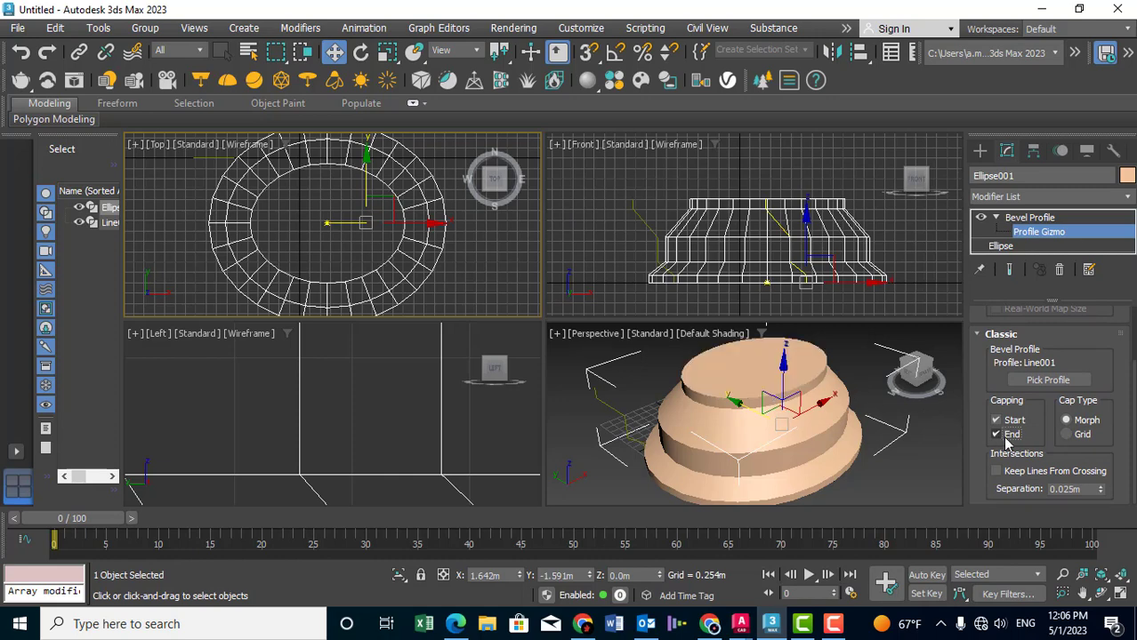
left_click(998, 218)
left_click(1023, 218)
middle_click_drag(669, 217, 679, 198)
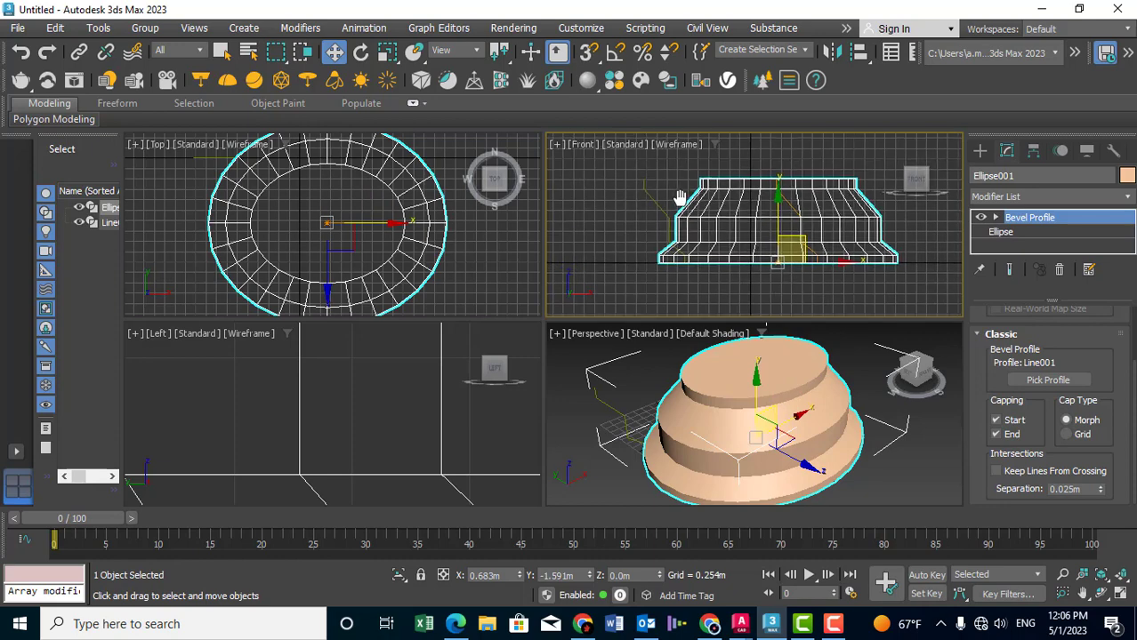
Select Line001 in the Front view and move it farther left along X.
scroll(672, 212, "up", 2)
left_click(661, 218)
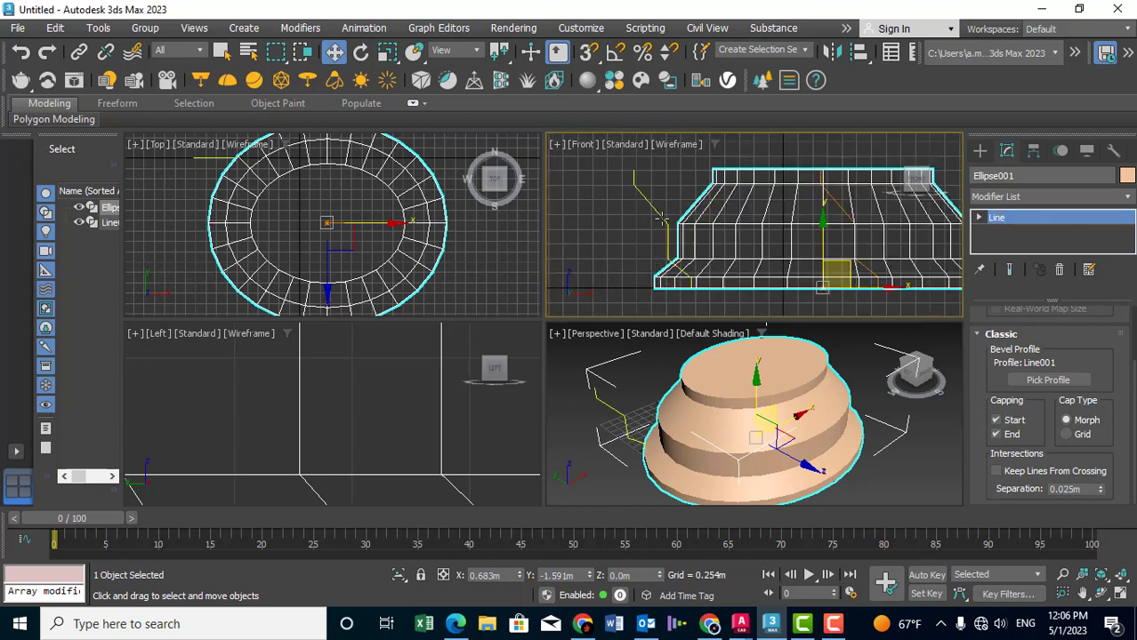
left_click(661, 218)
left_click_drag(717, 238, 653, 263)
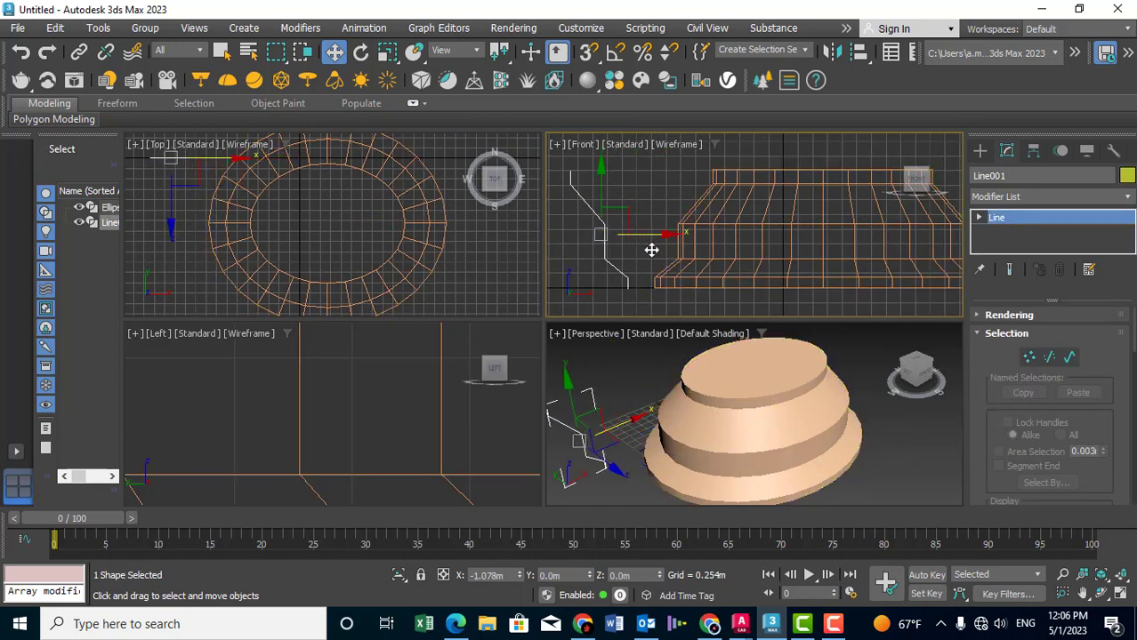
middle_click_drag(654, 263, 709, 253)
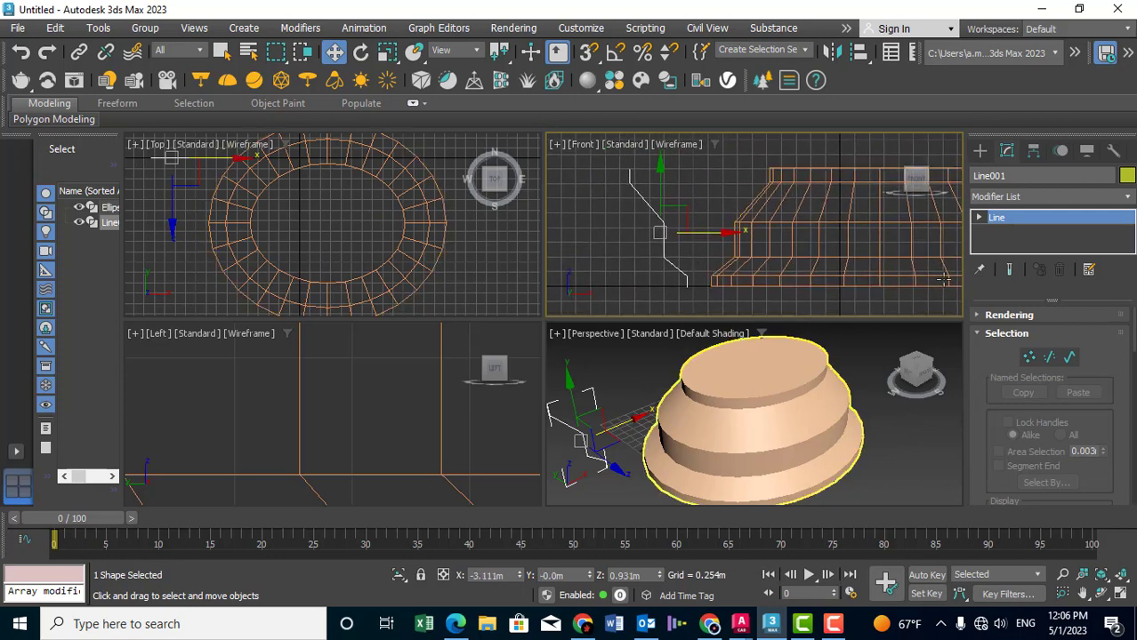
Enter Vertex sub-object mode on Line001 and select its middle vertex.
left_click(1029, 357)
middle_click_drag(655, 288, 643, 273)
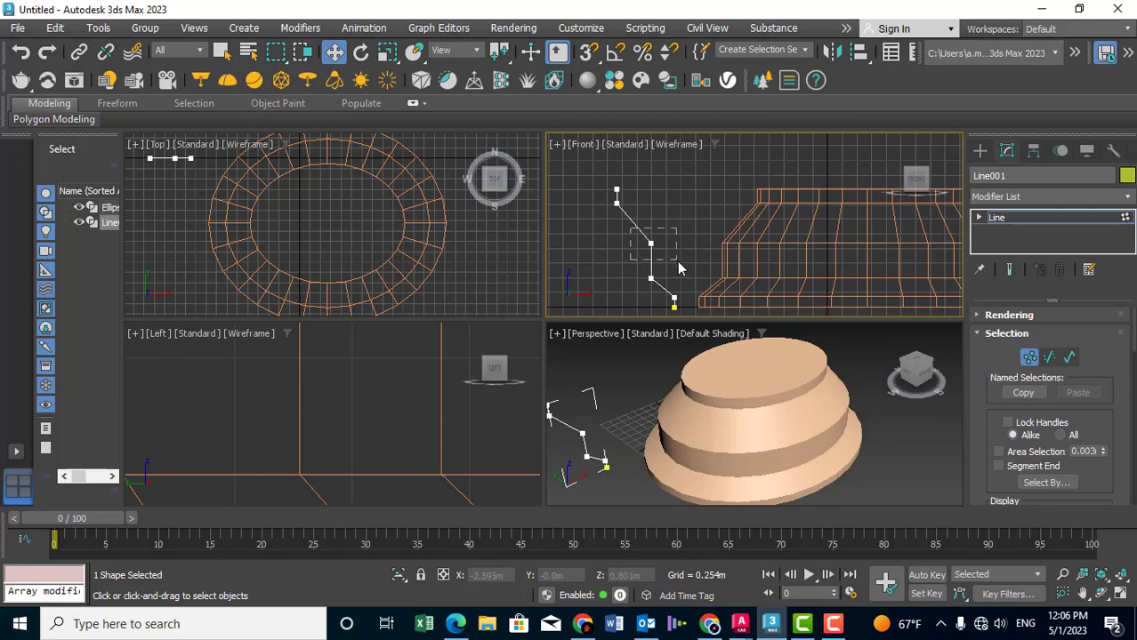
left_click_drag(633, 237, 678, 267)
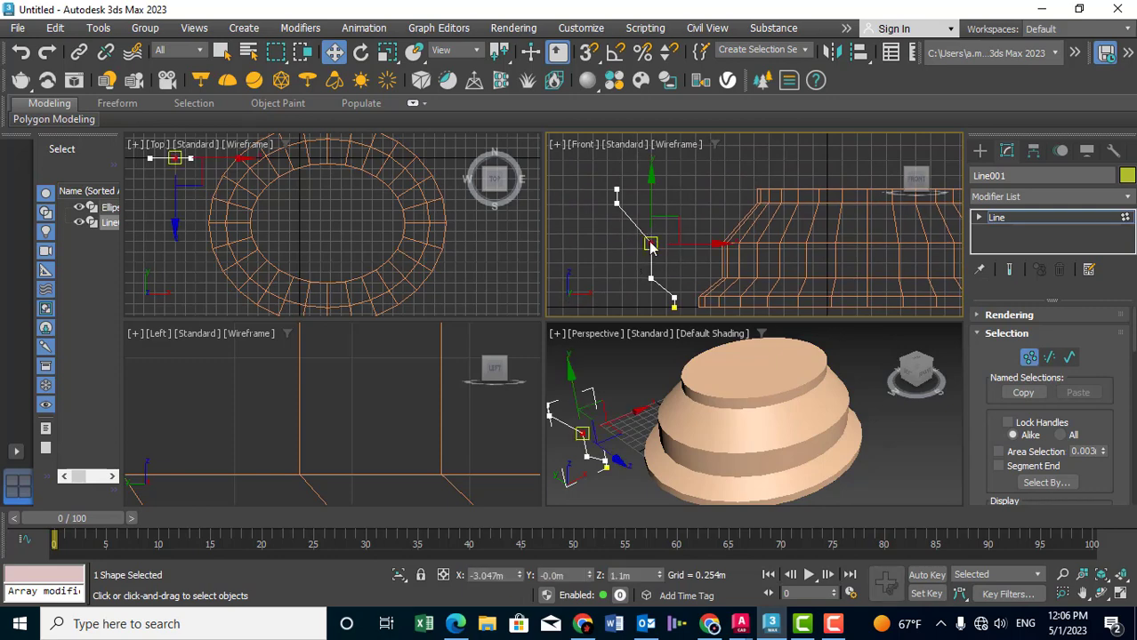
Change Line001's middle vertex from Corner to Smooth using the right-click menu.
right_click(646, 237)
mouse_move(702, 192)
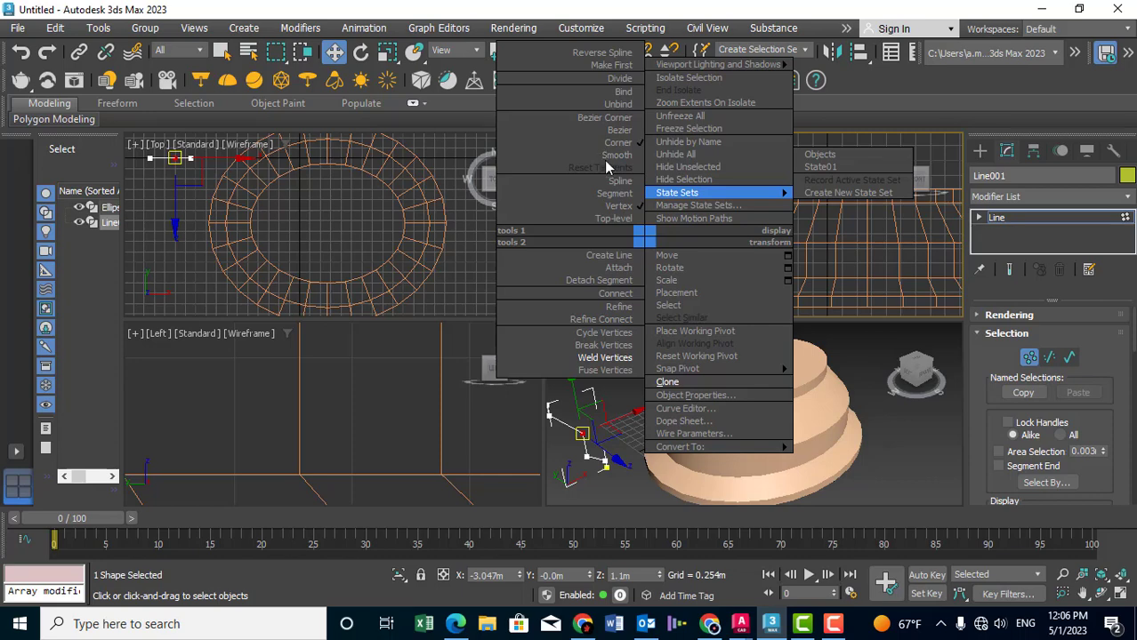
left_click(620, 152)
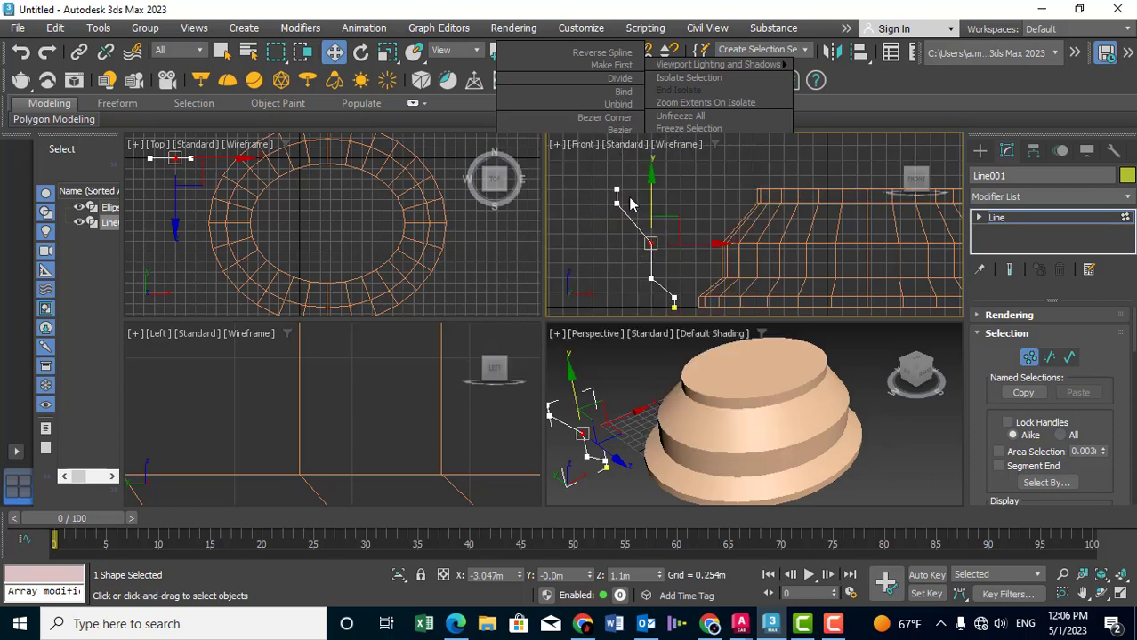
right_click(653, 235)
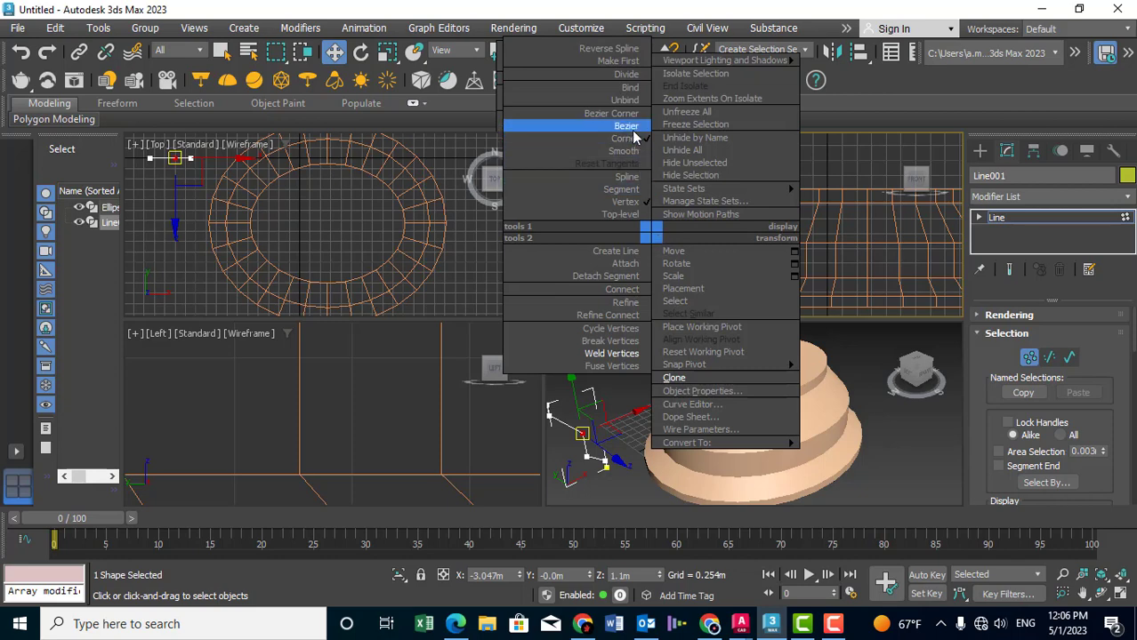
left_click(625, 152)
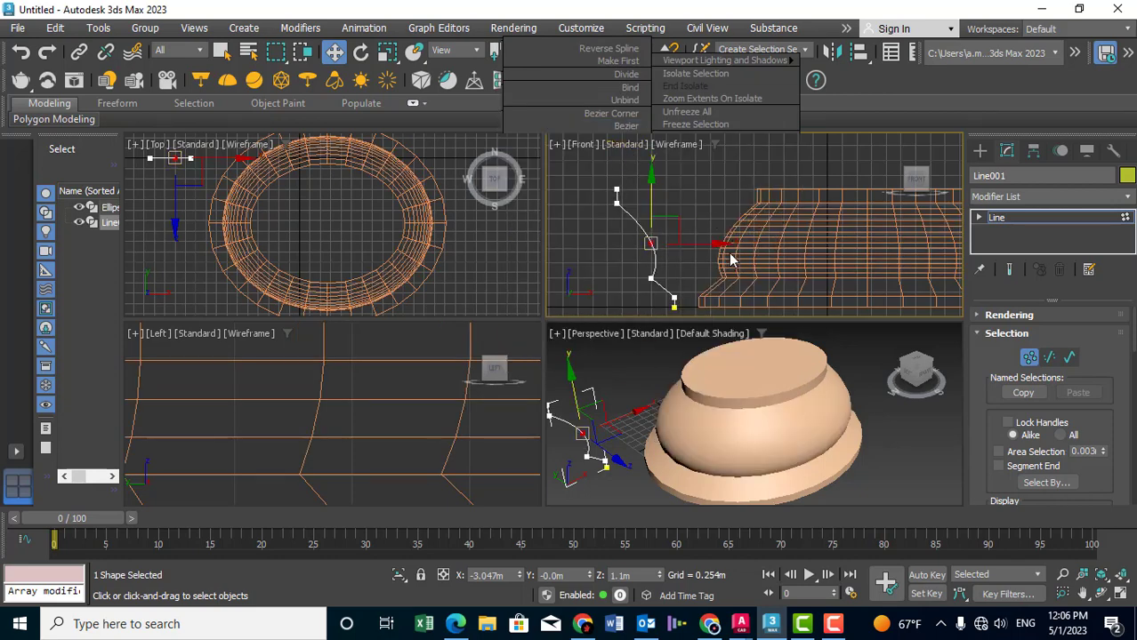
right_click(645, 237)
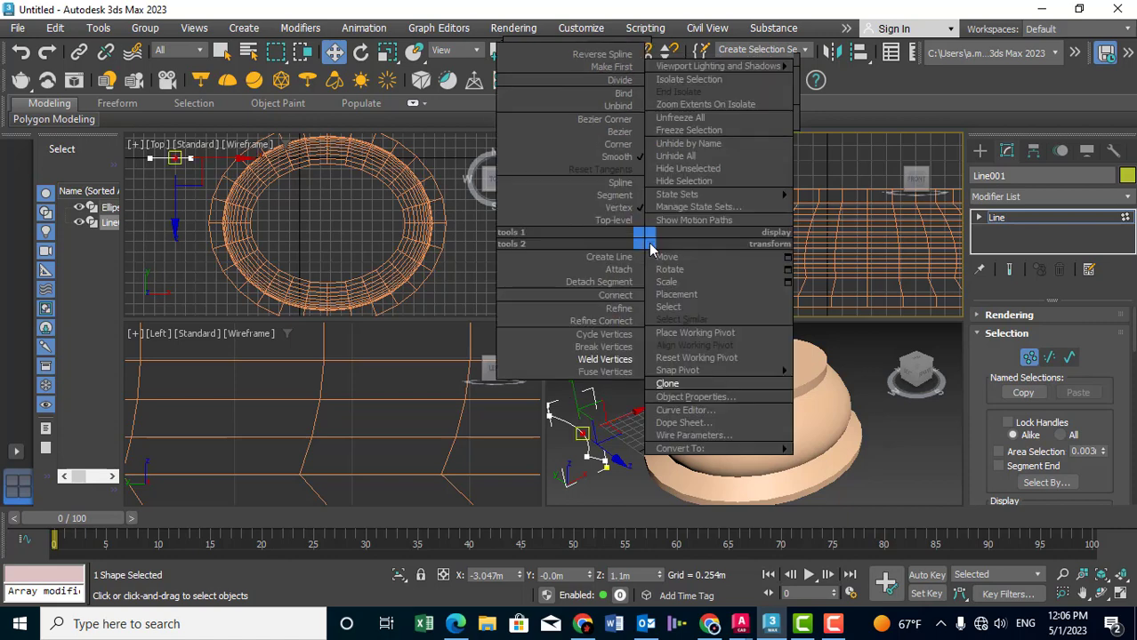
left_click(620, 144)
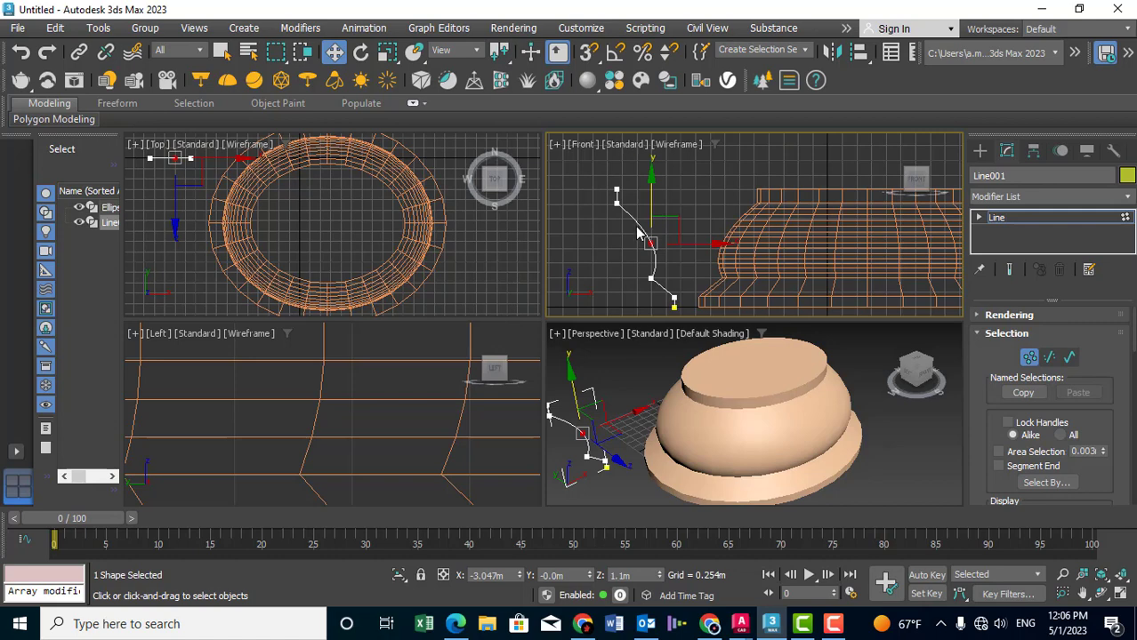
right_click(635, 231)
Make the middle vertex Bezier and drag its tangent handles to reshape the curve.
left_click(612, 121)
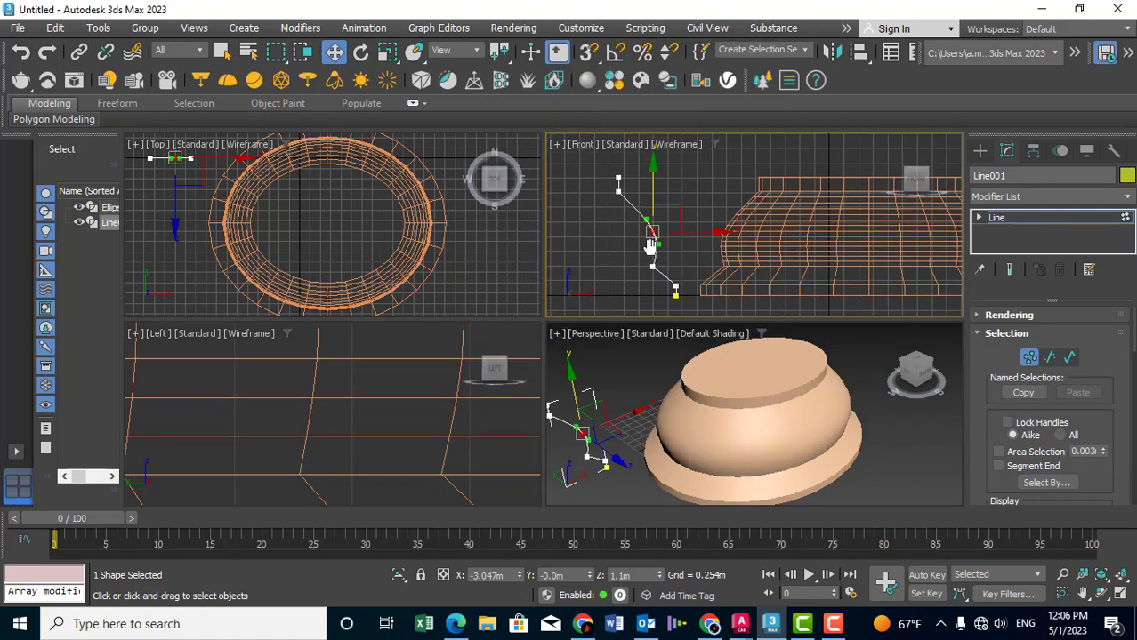
scroll(652, 267, "up", 1)
scroll(652, 244, "up", 1)
scroll(631, 249, "up", 2)
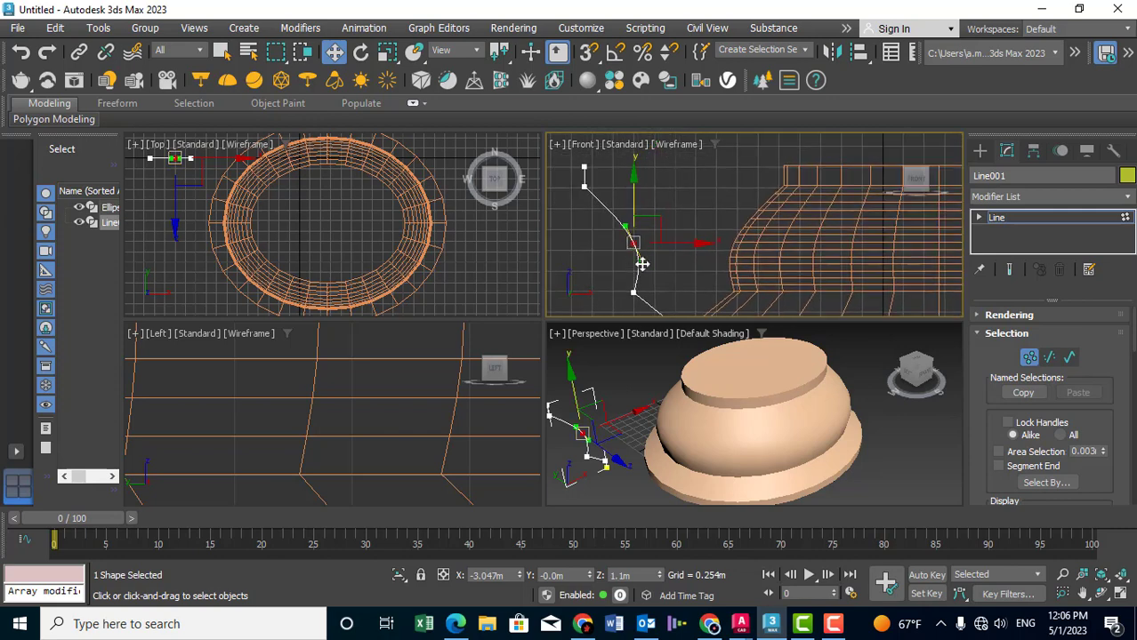
left_click_drag(642, 262, 645, 261)
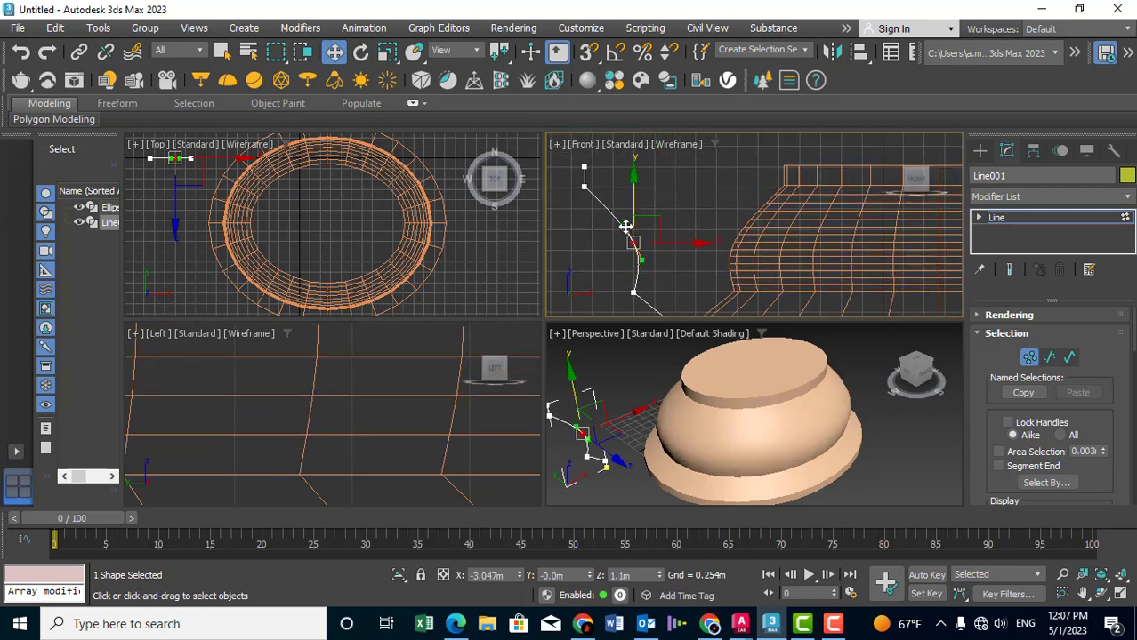
mouse_move(625, 227)
left_mouse_down()
mouse_move(662, 212)
mouse_move(617, 232)
left_mouse_up()
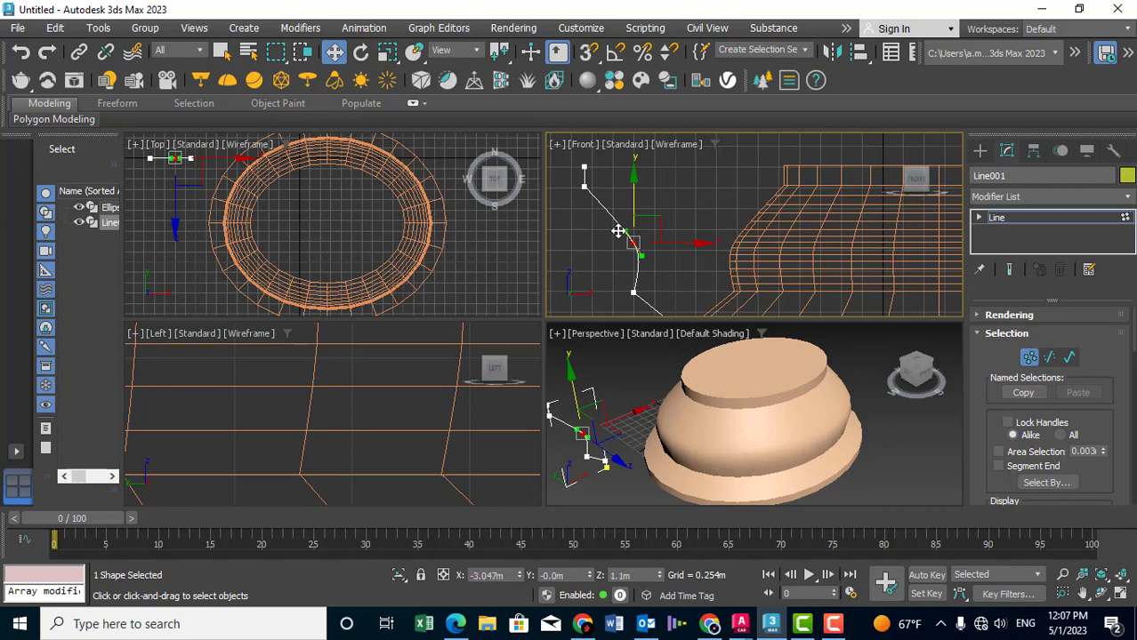
Select the bottom profile vertex and set it to Smooth.
middle_click_drag(614, 270, 610, 234)
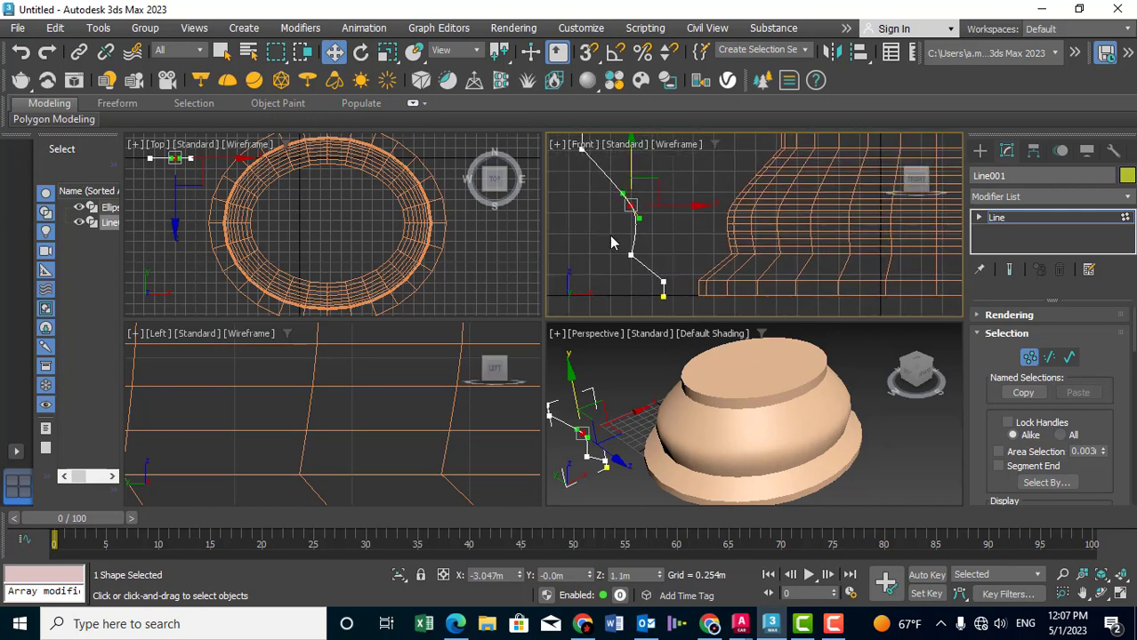
left_click_drag(611, 237, 660, 281)
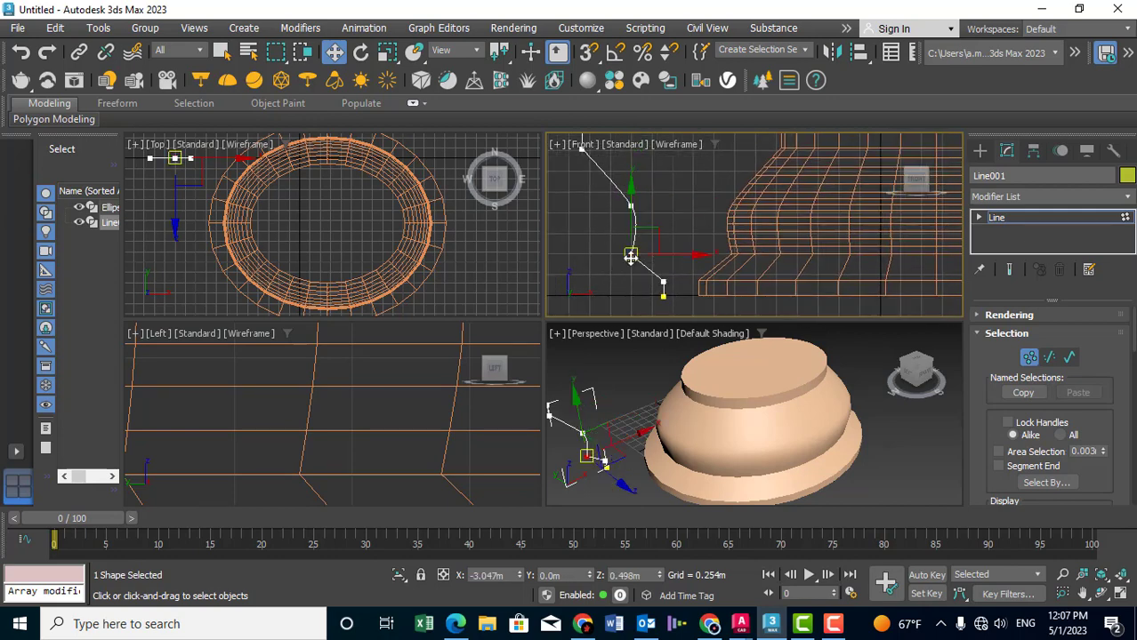
right_click(626, 252)
left_click(580, 171)
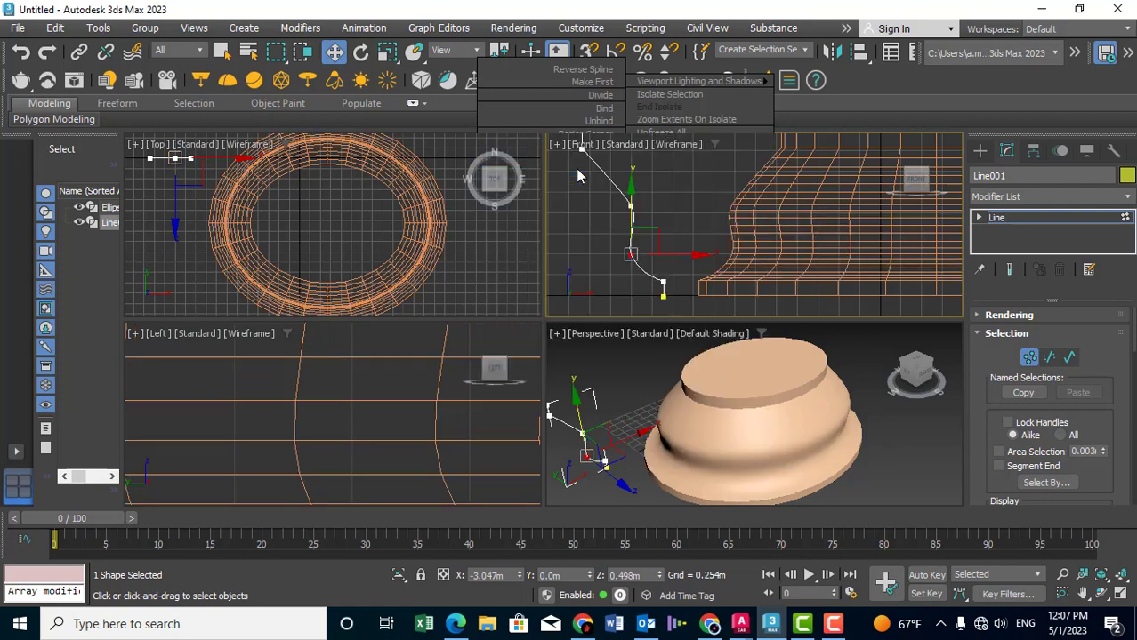
Fillet the lowest corner vertex of the profile to round it off.
middle_click_drag(814, 209, 633, 253)
scroll(734, 228, "up", 2)
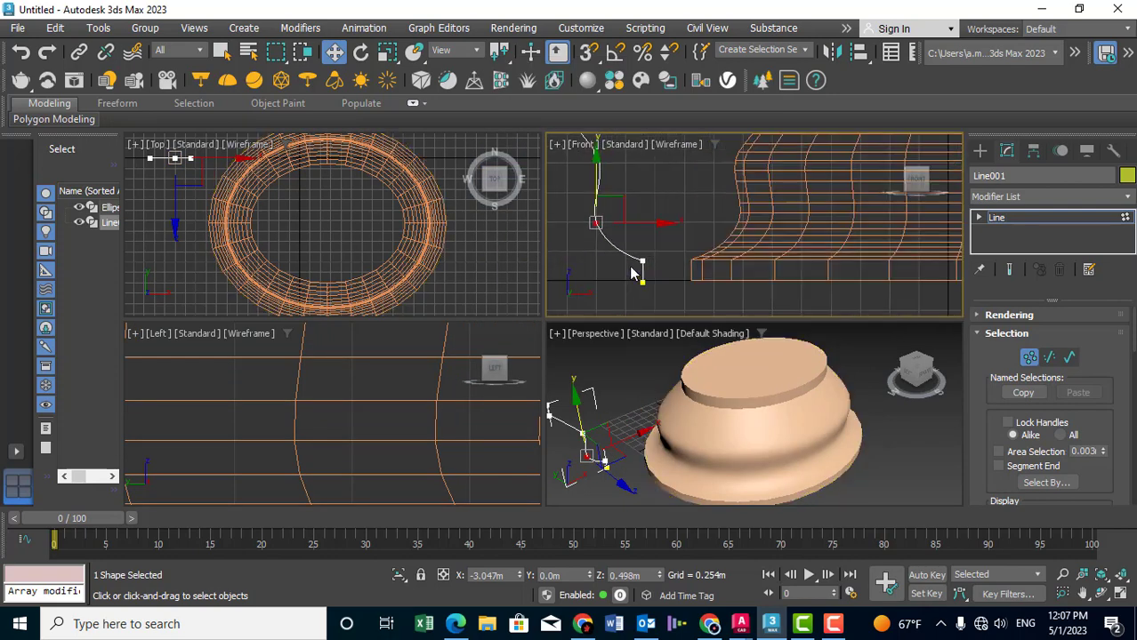
left_click(642, 262)
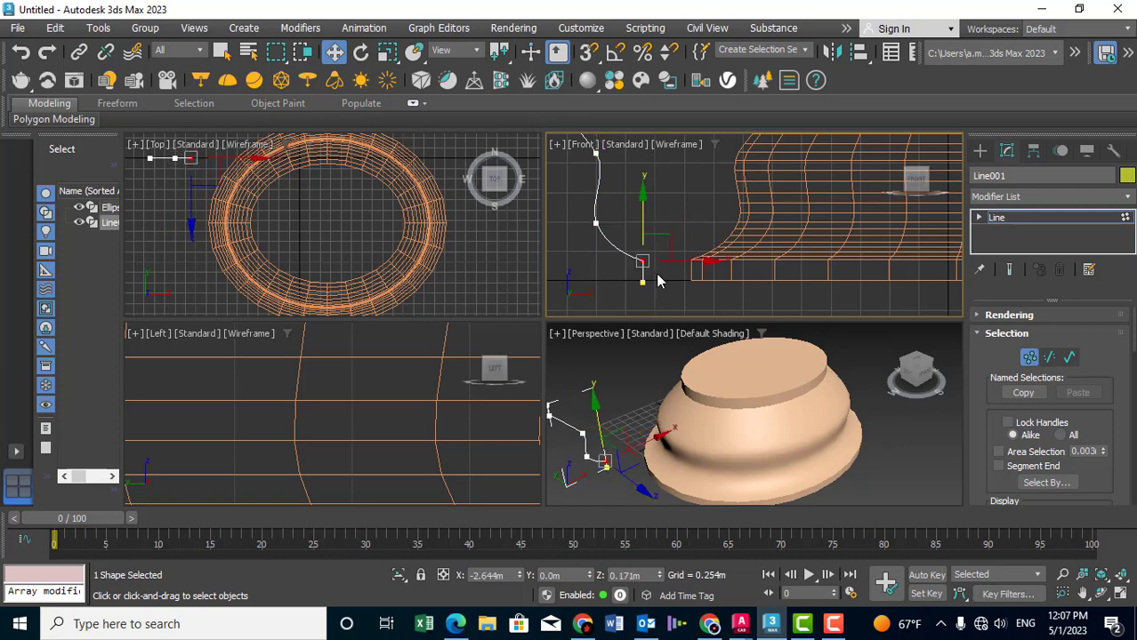
scroll(988, 391, "down", 2)
scroll(990, 378, "down", 3)
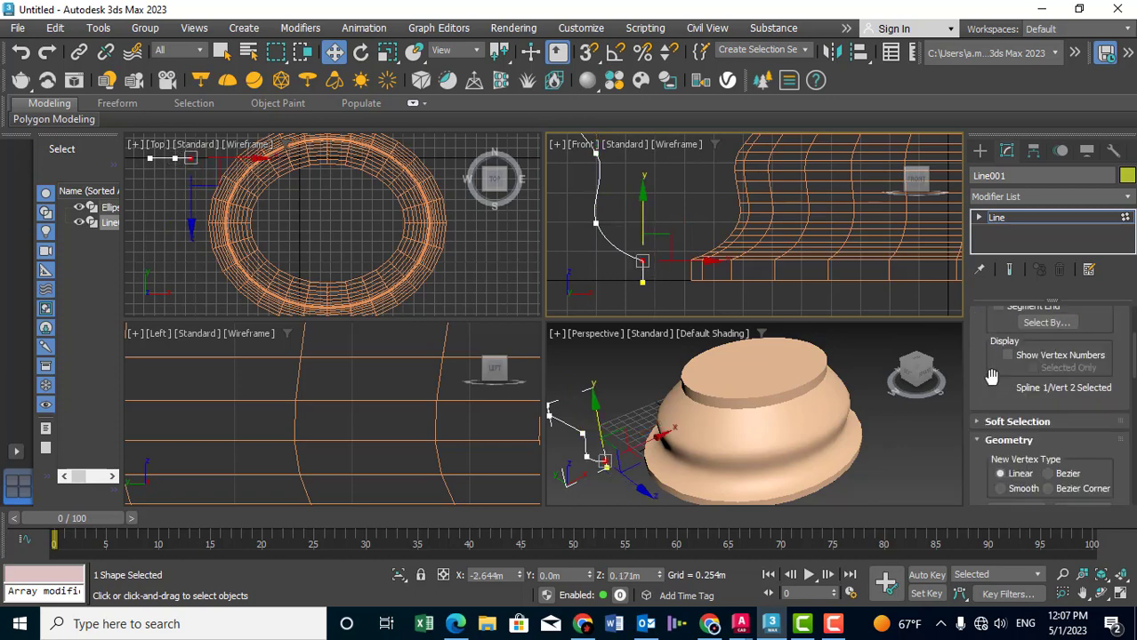
scroll(990, 378, "down", 3)
scroll(993, 381, "down", 2)
left_click(1017, 423)
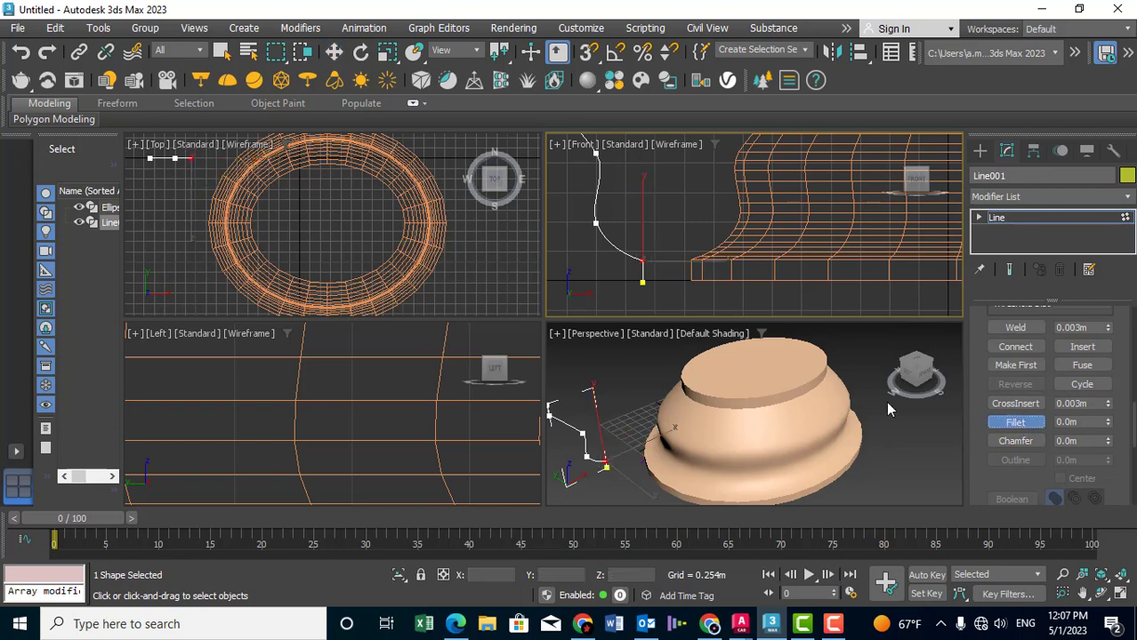
mouse_move(642, 262)
left_mouse_down()
mouse_move(645, 250)
mouse_move(646, 267)
left_mouse_up()
Chamfer the top vertex of the profile line by 0.058m.
scroll(646, 284, "up", 2)
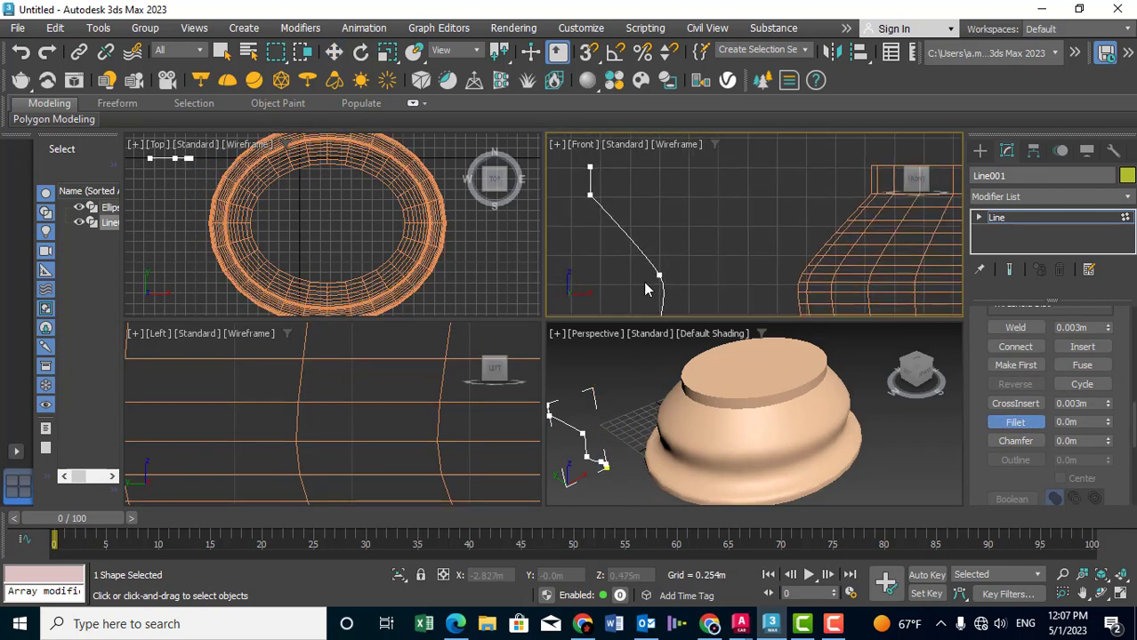
left_click(588, 193)
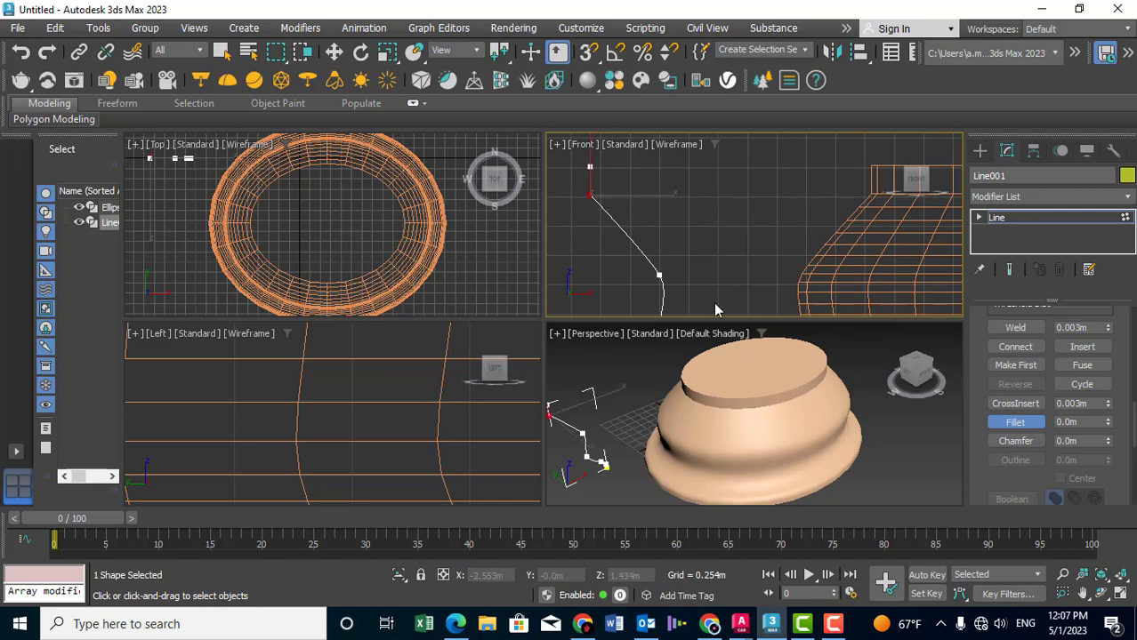
left_click(1015, 441)
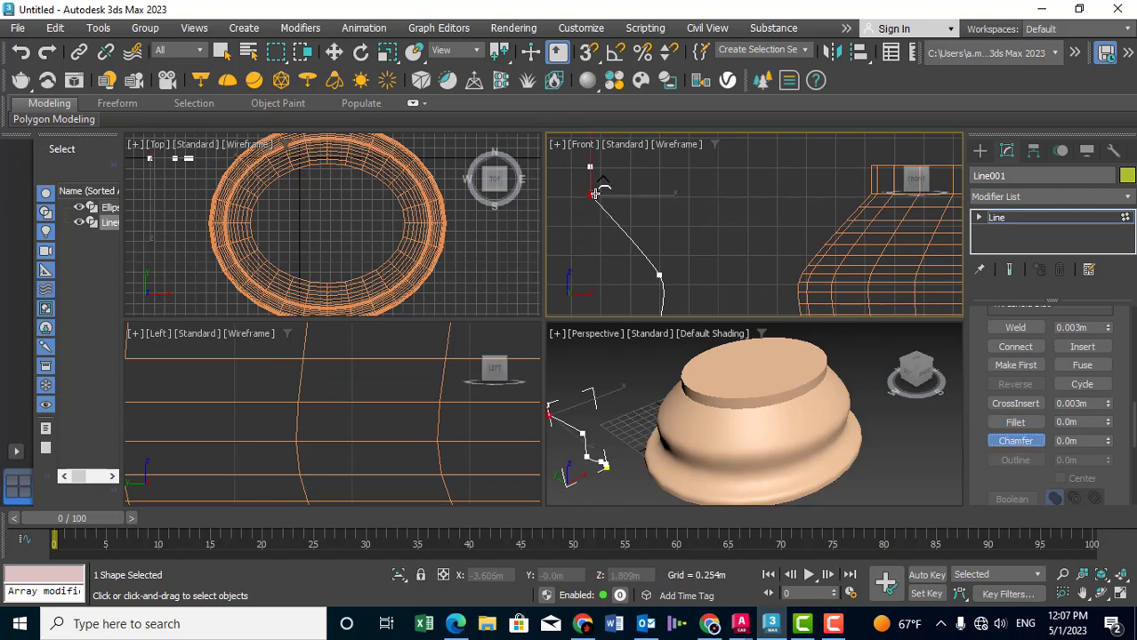
left_click_drag(595, 194, 596, 189)
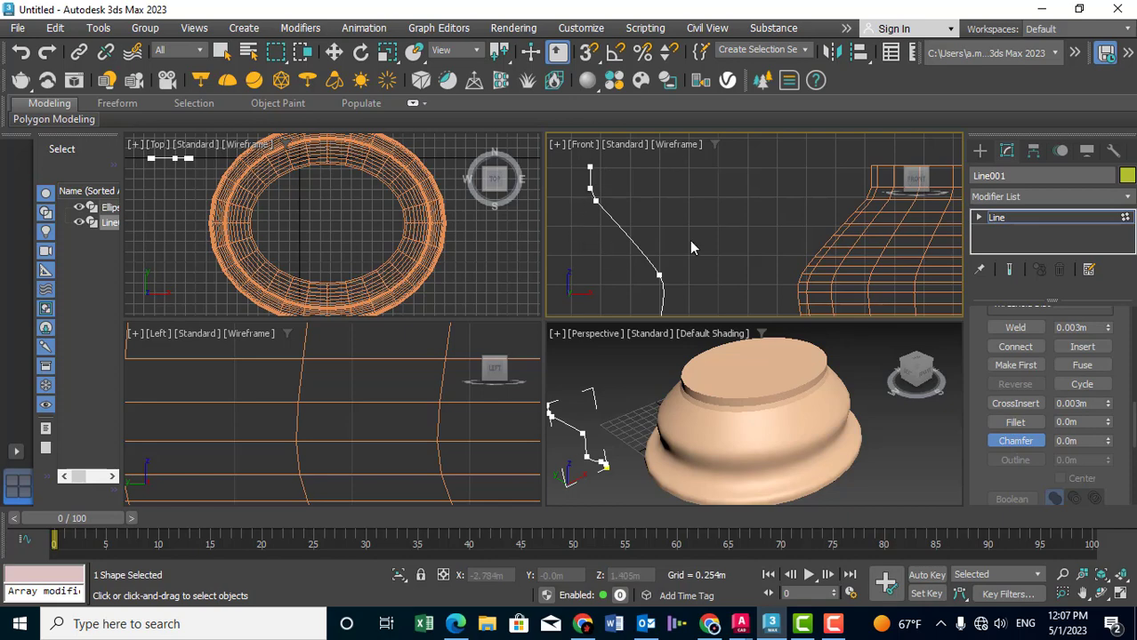
Review the reshaped vessel in the viewports and activate Select and Rotate.
scroll(692, 247, "up", 2)
middle_click_drag(724, 404, 749, 392)
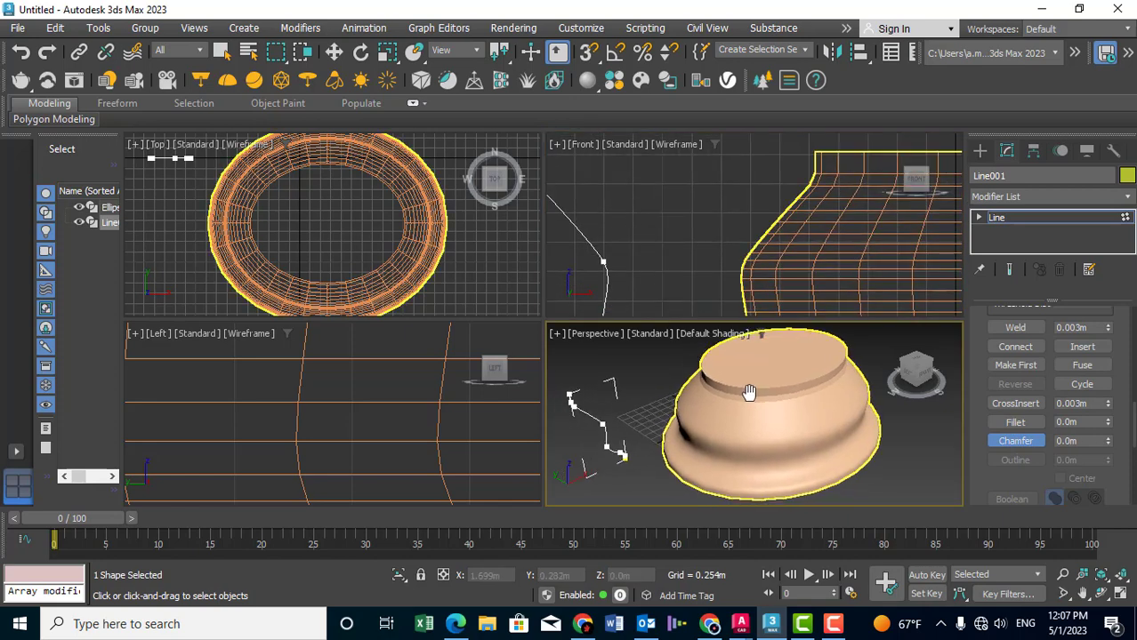
scroll(792, 405, "down", 3)
scroll(752, 242, "down", 2)
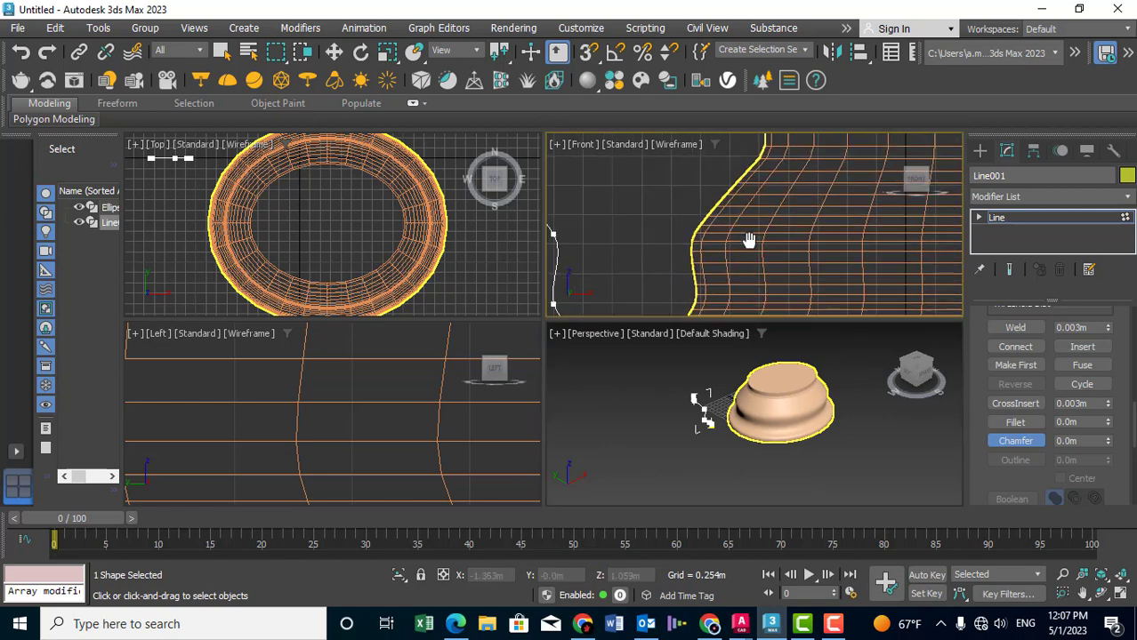
scroll(750, 247, "down", 3)
scroll(750, 248, "up", 2)
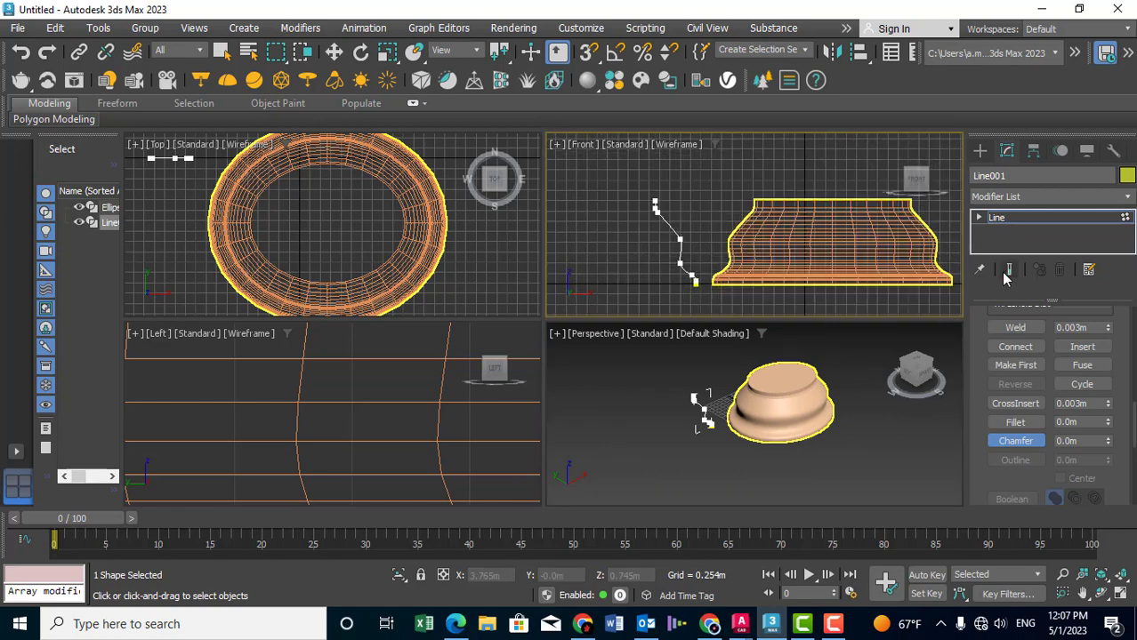
key("w")
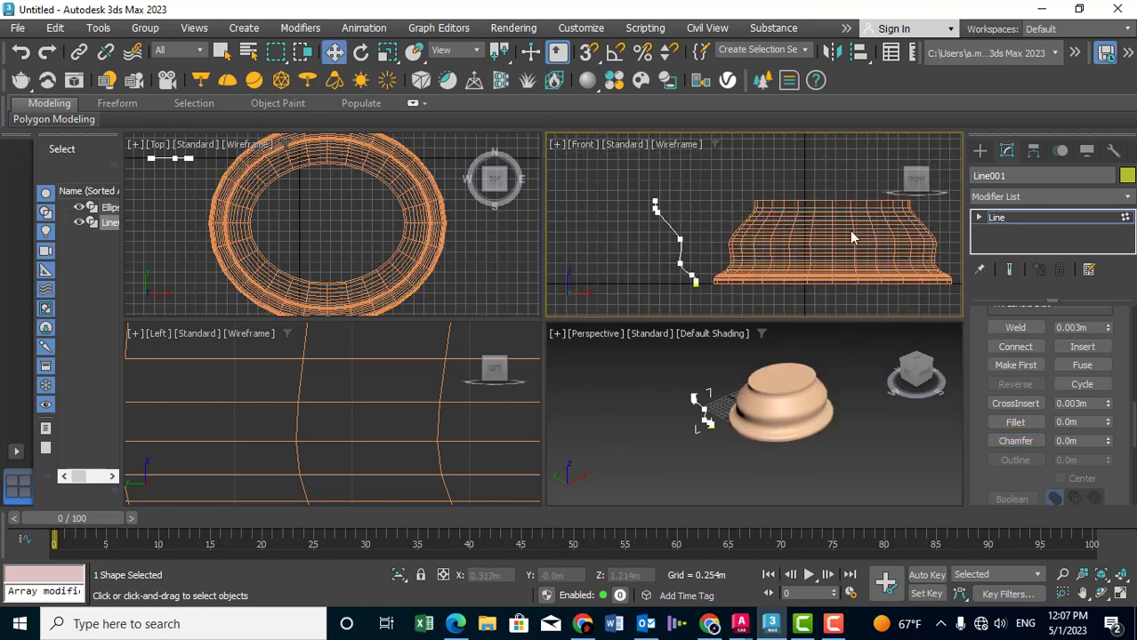
middle_click_drag(683, 234, 696, 240)
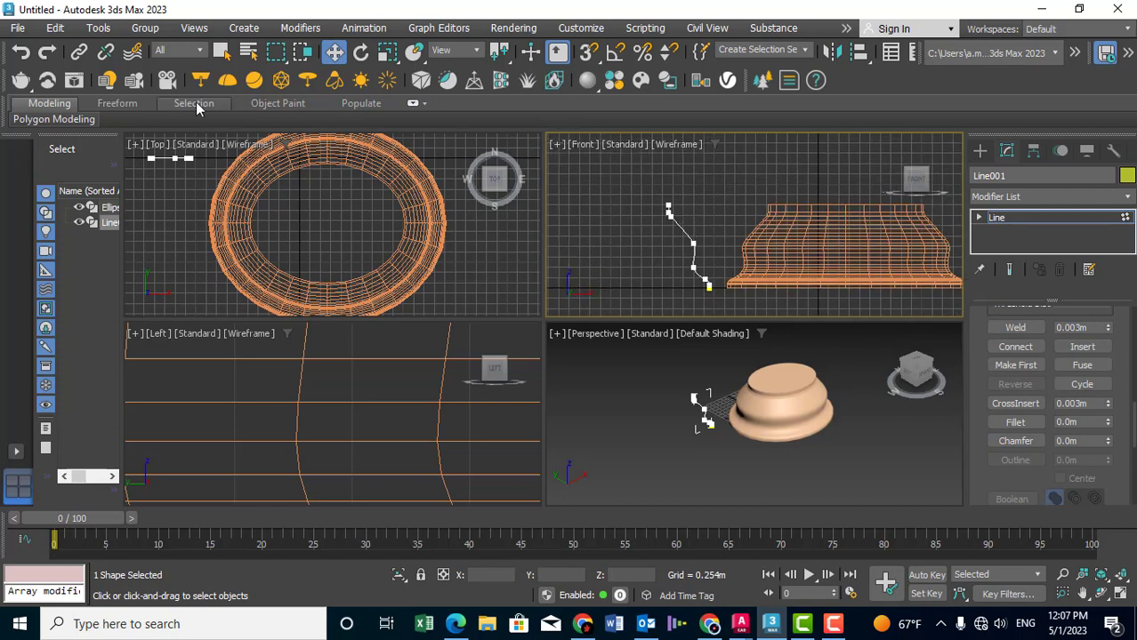
left_click(361, 52)
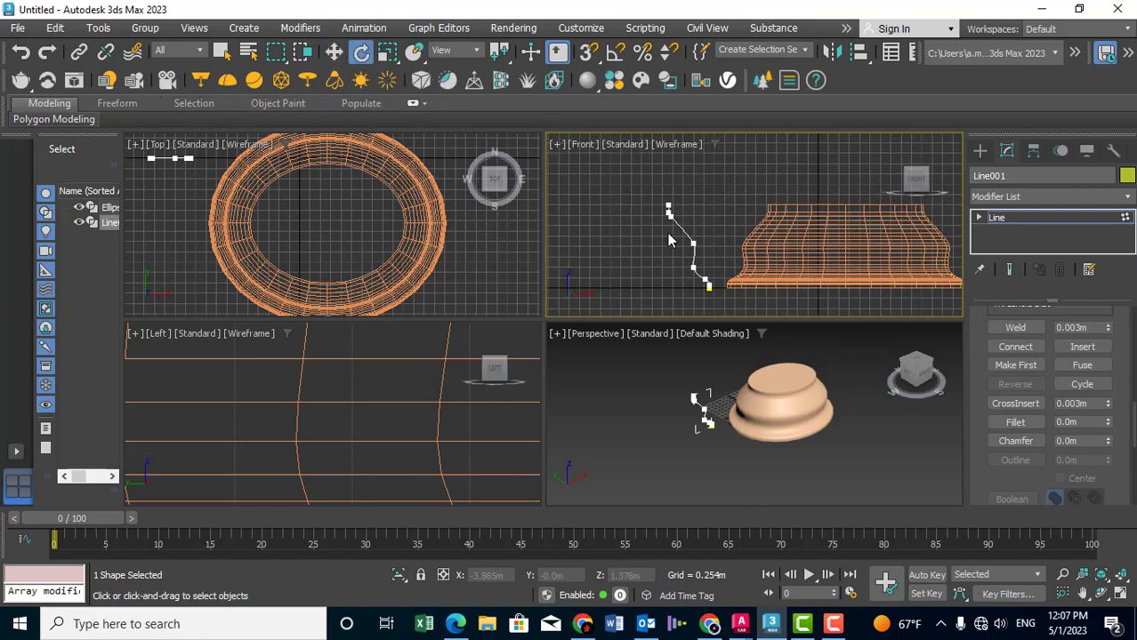
left_click(996, 221)
middle_click_drag(290, 223, 324, 247)
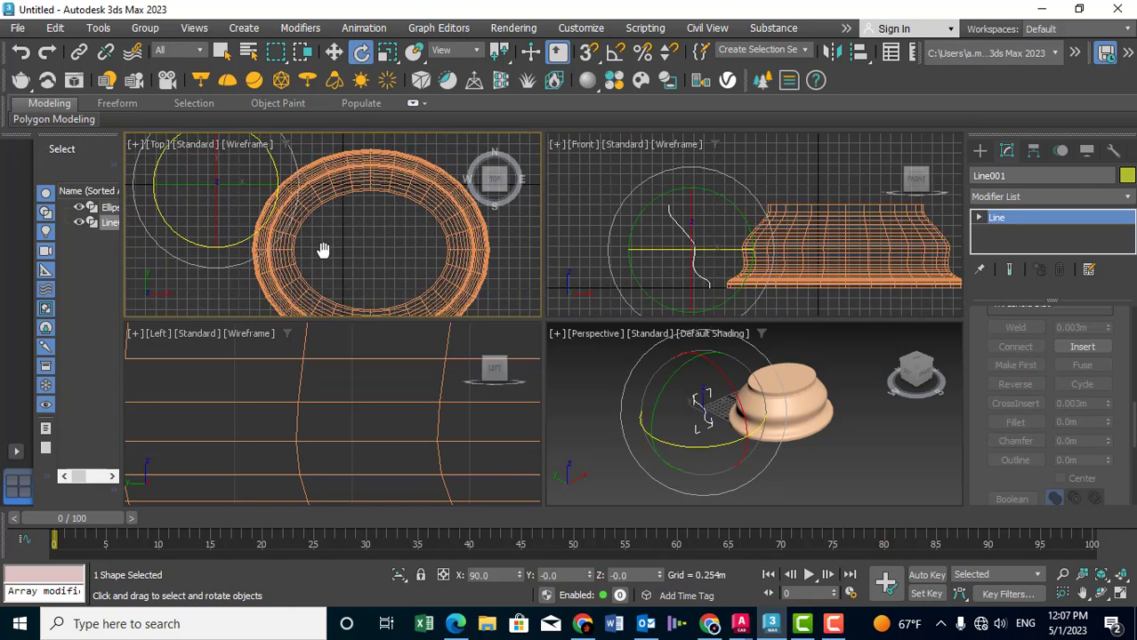
scroll(320, 243, "down", 3)
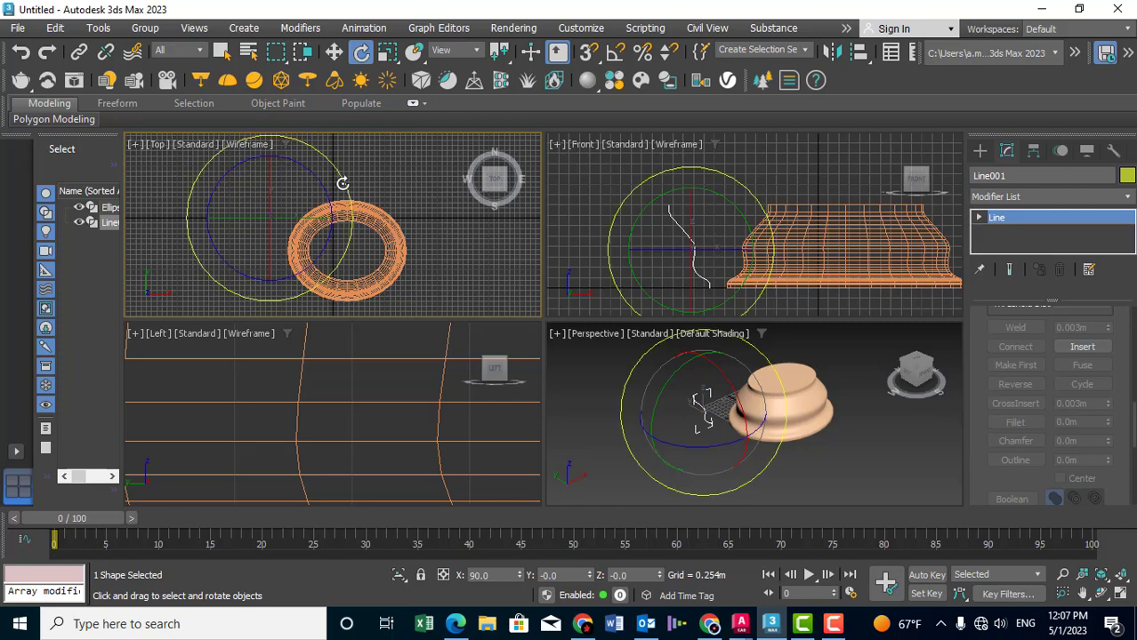
left_click_drag(344, 182, 338, 163)
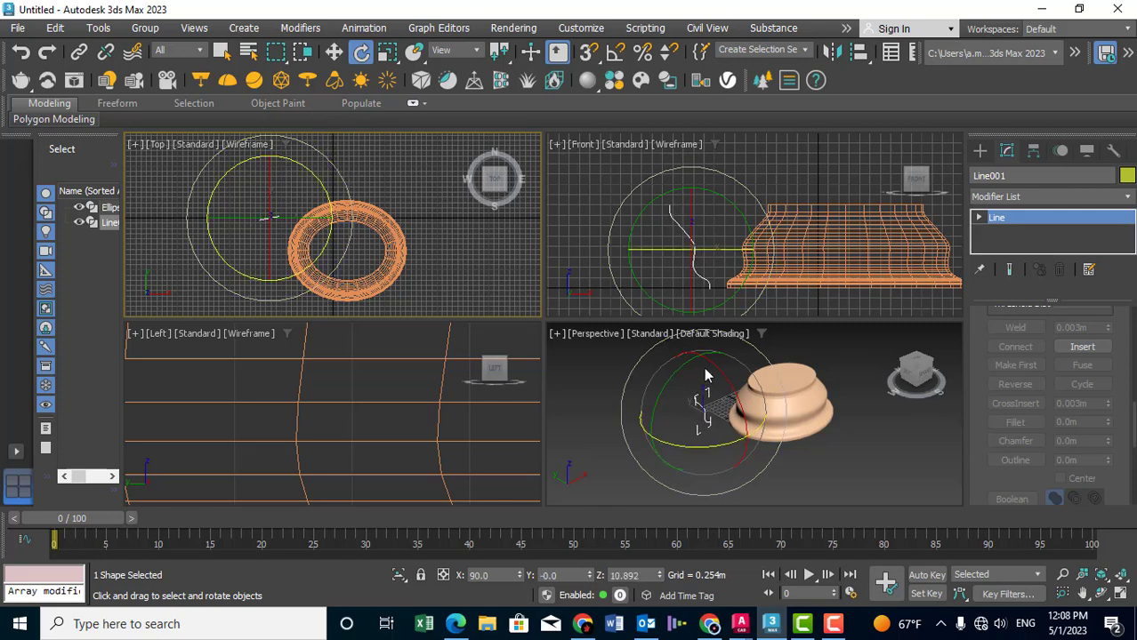
left_click(21, 51)
left_click(977, 218)
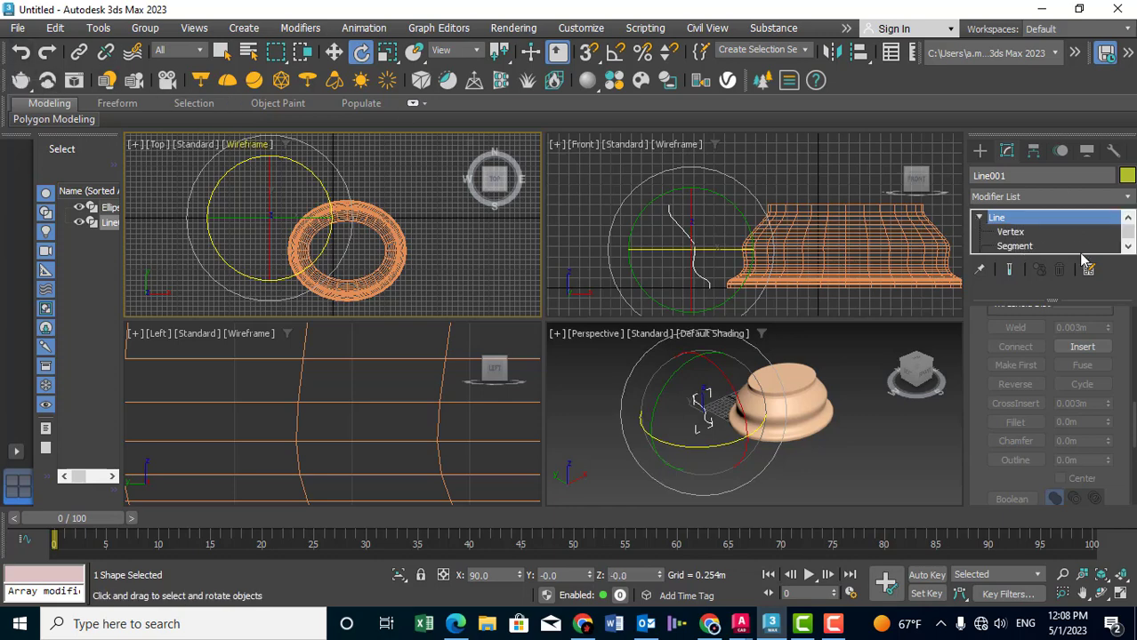
scroll(1083, 249, "down", 2)
left_click(1023, 246)
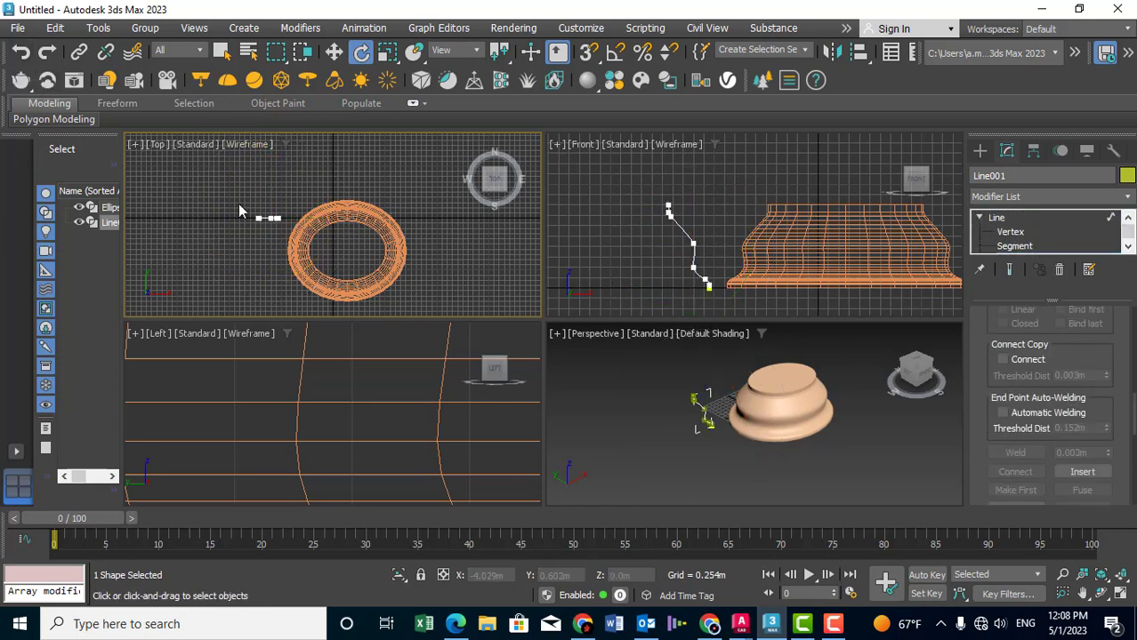
left_click(264, 219)
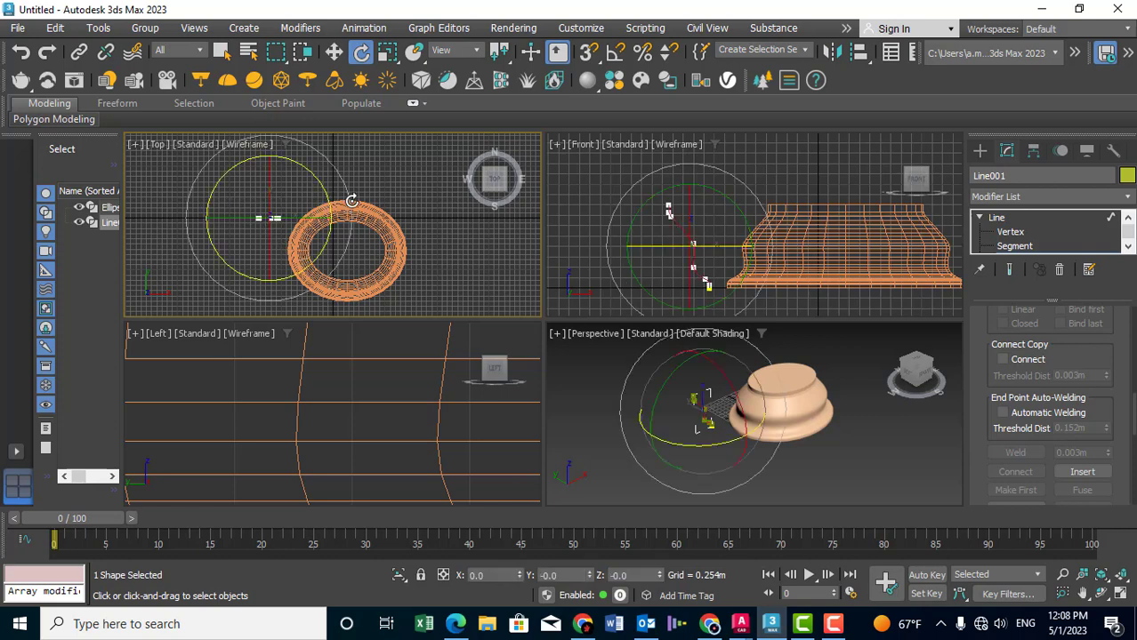
mouse_move(351, 200)
left_mouse_down()
mouse_move(323, 109)
mouse_move(325, 51)
mouse_move(296, 435)
left_mouse_up()
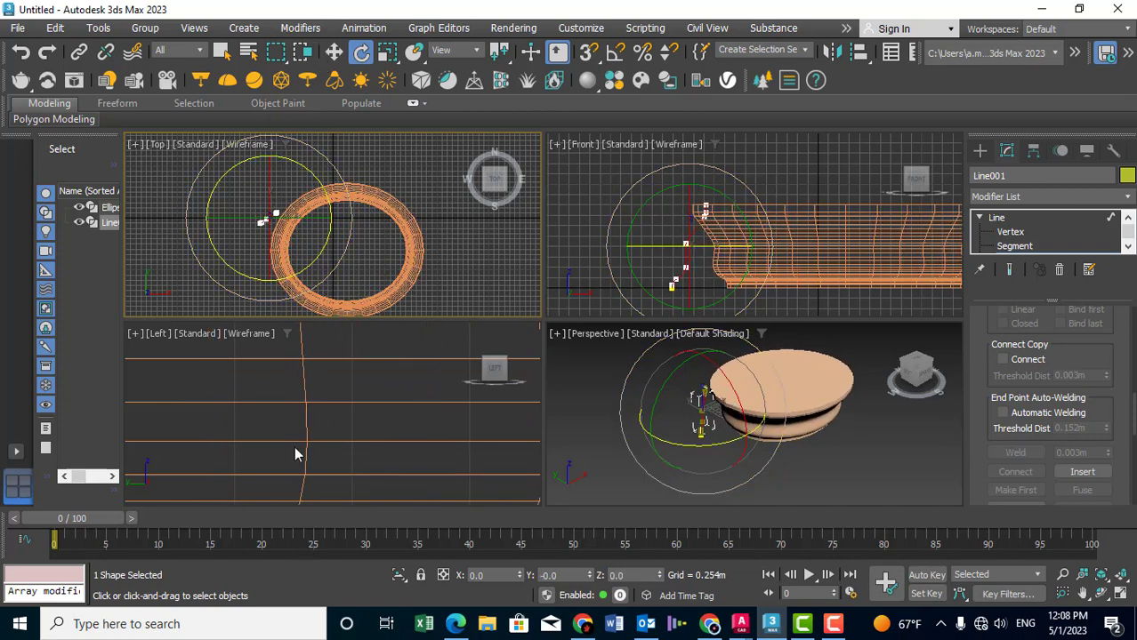
left_click(304, 254)
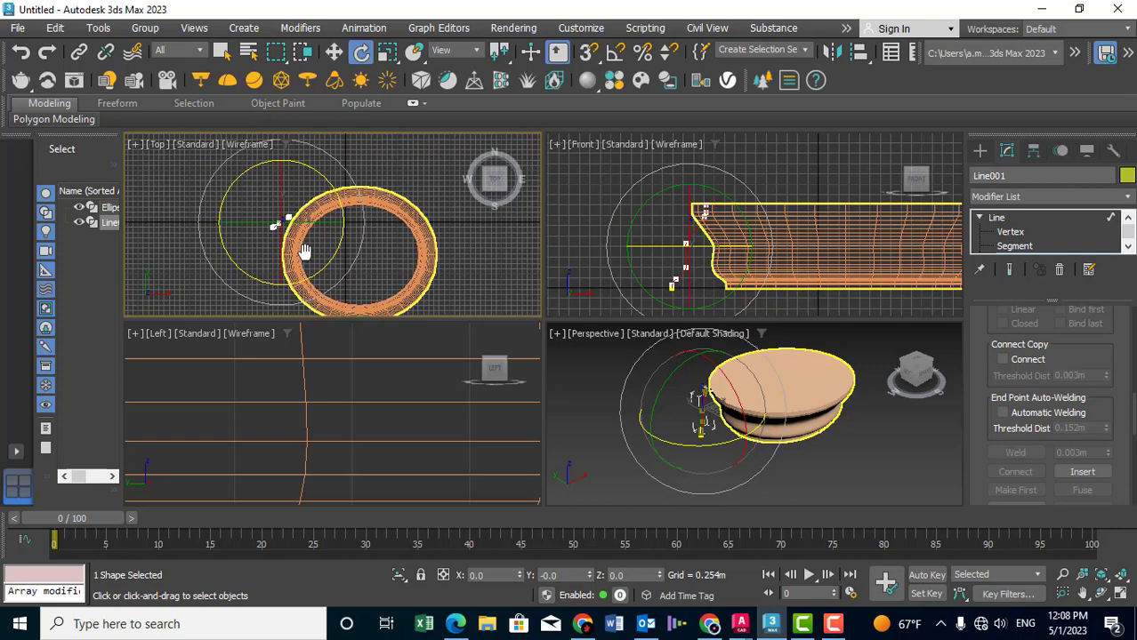
right_click(361, 53)
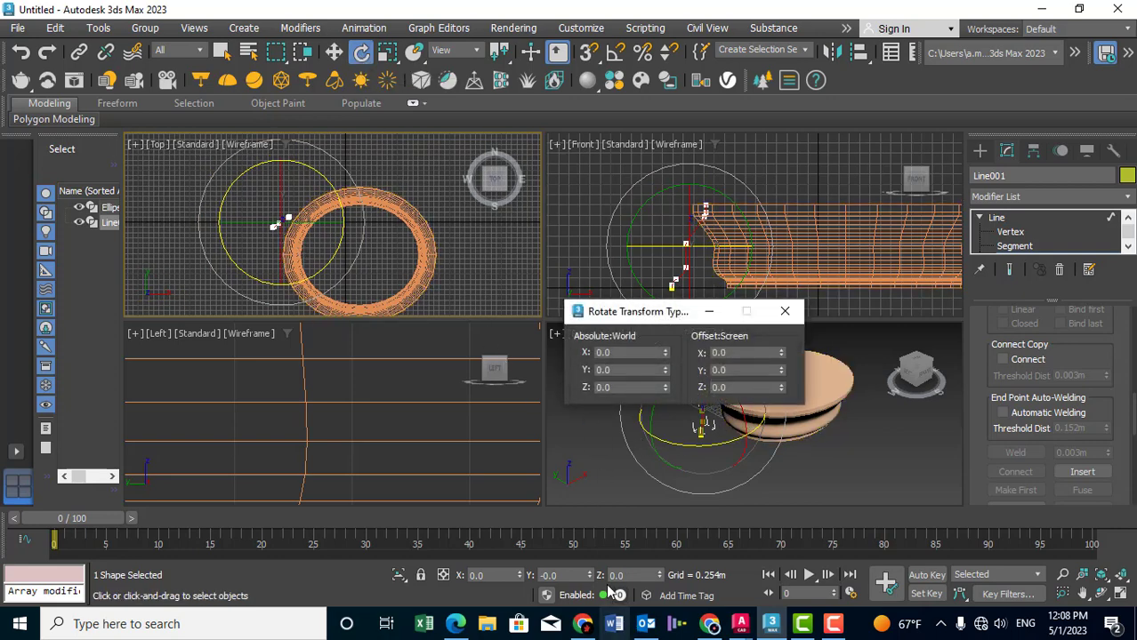
left_click(785, 312)
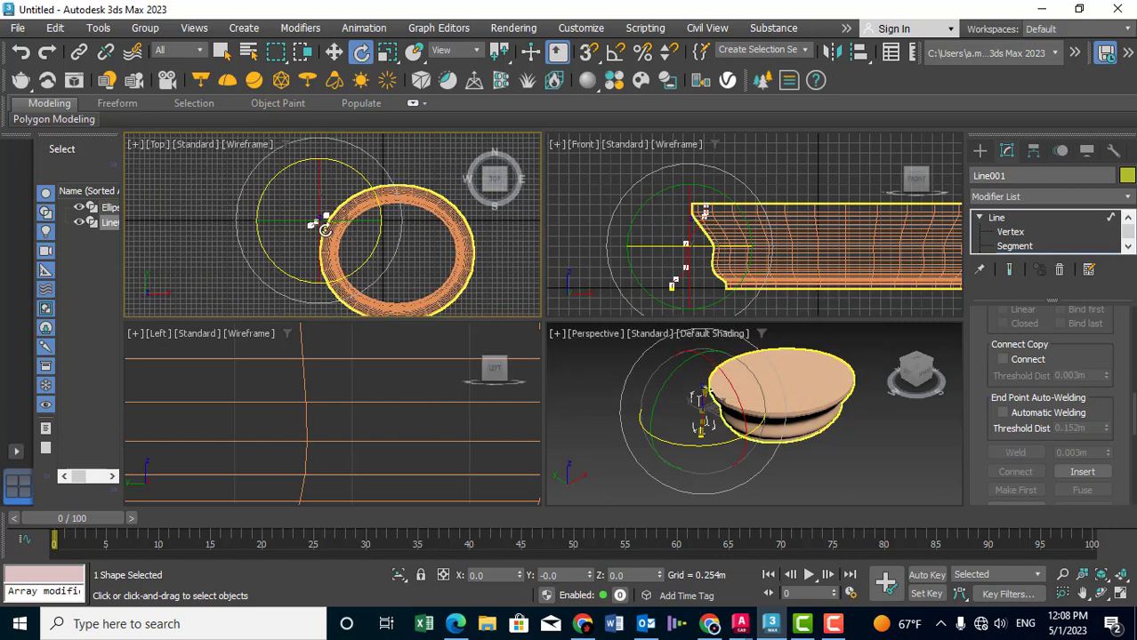
scroll(325, 228, "up", 2)
scroll(325, 227, "up", 2)
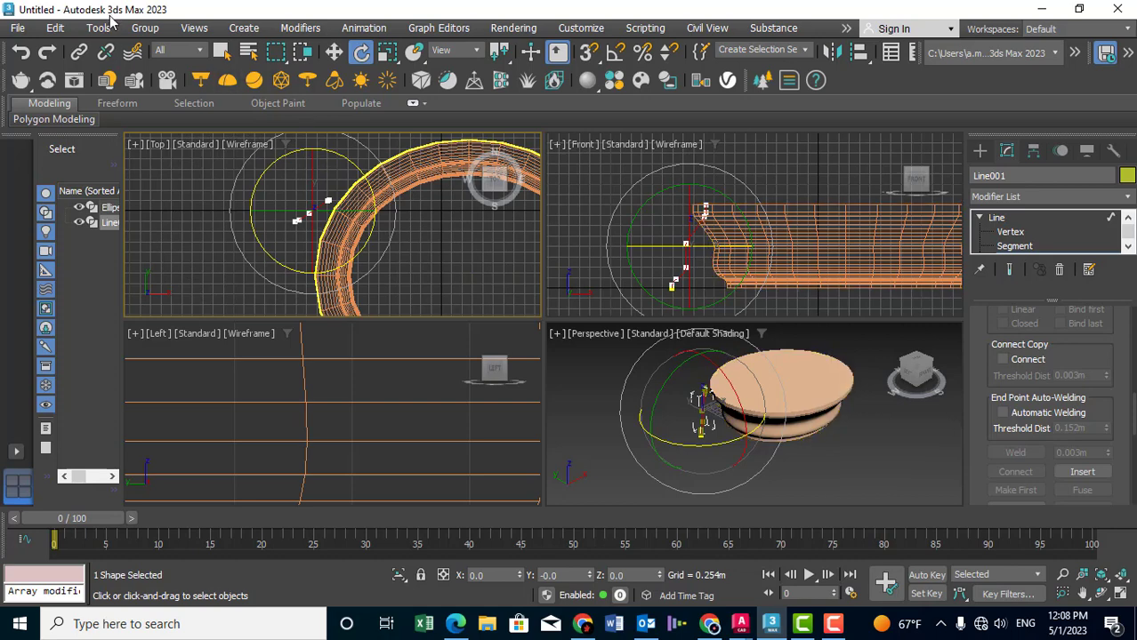
left_click(23, 53)
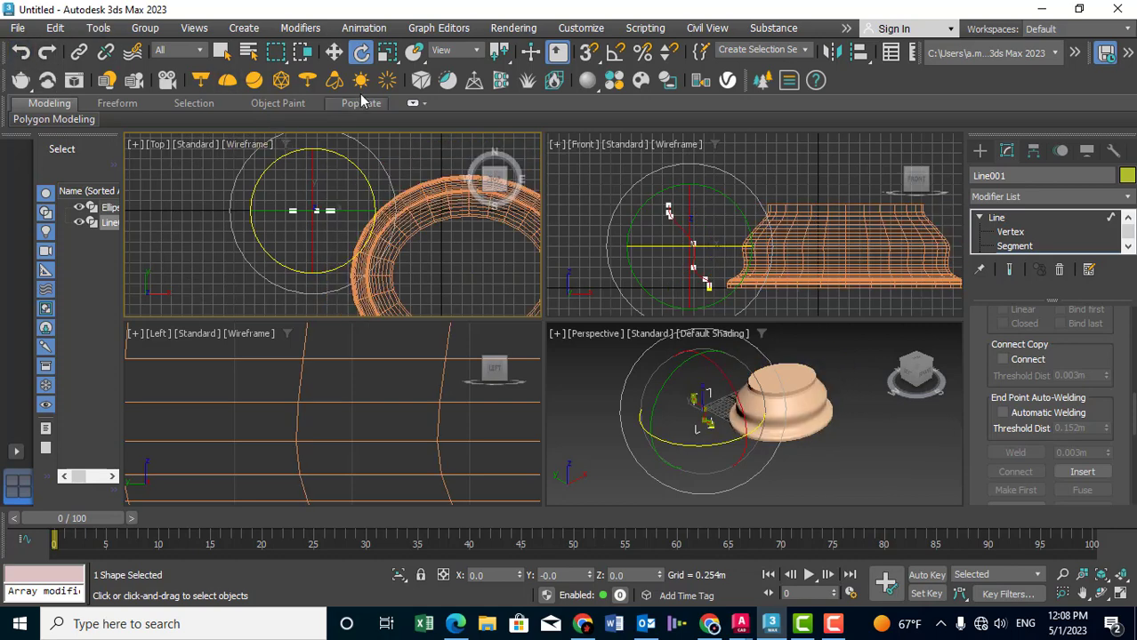
left_click(365, 53)
middle_click_drag(735, 171, 664, 169)
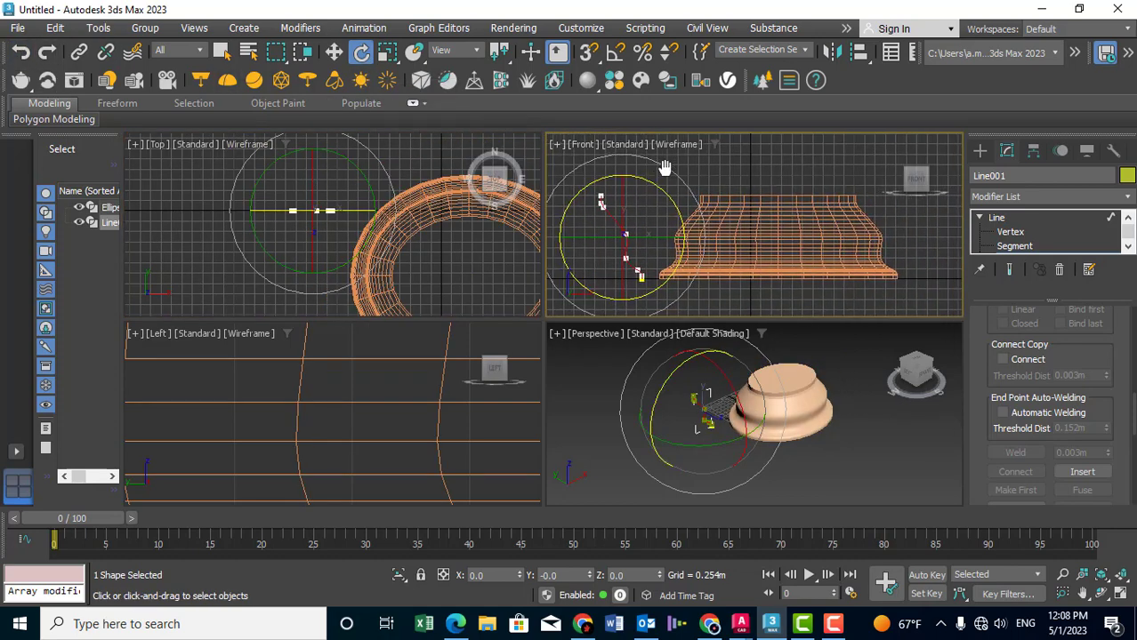
Test a 90° Z offset rotation on the profile line, undoing it twice.
right_click(361, 53)
left_click_drag(681, 313, 226, 251)
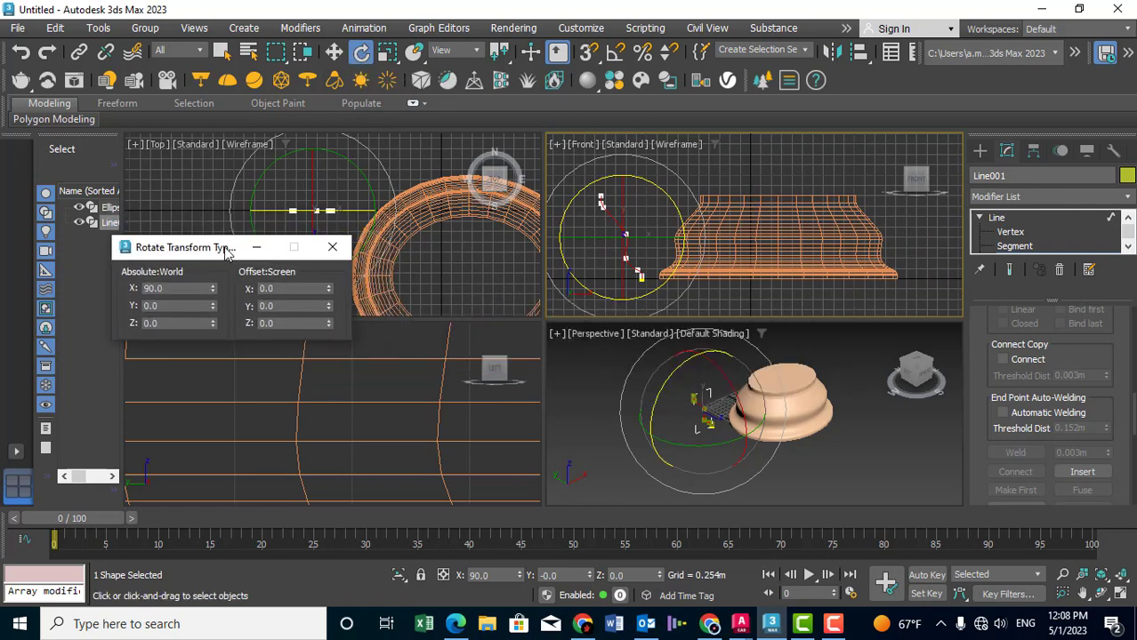
left_click(277, 326)
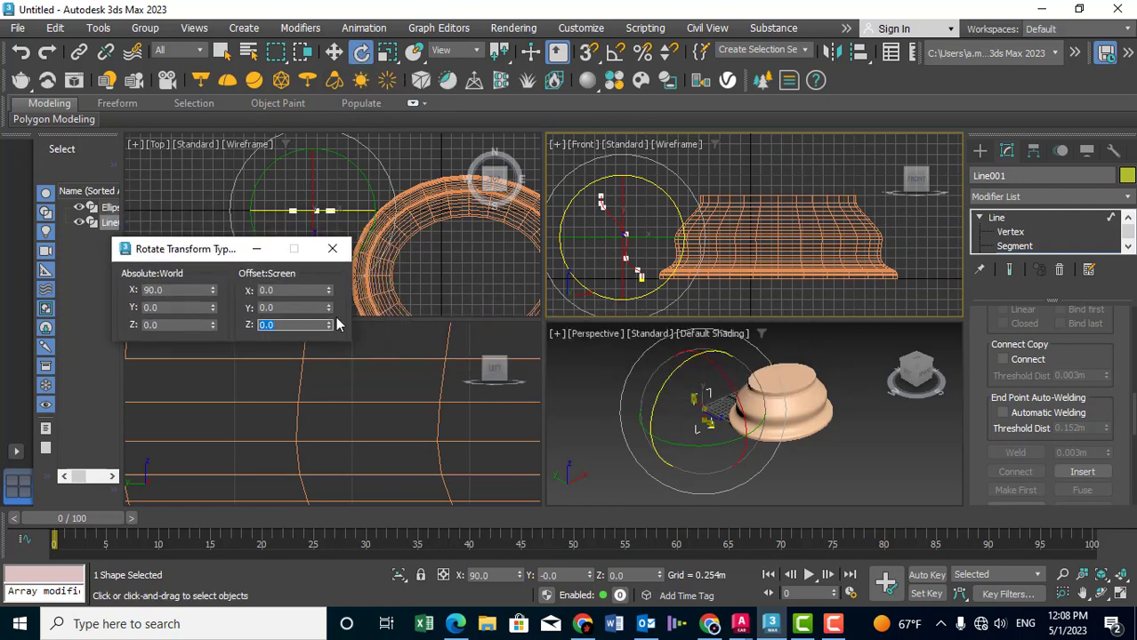
type("90")
key("Return")
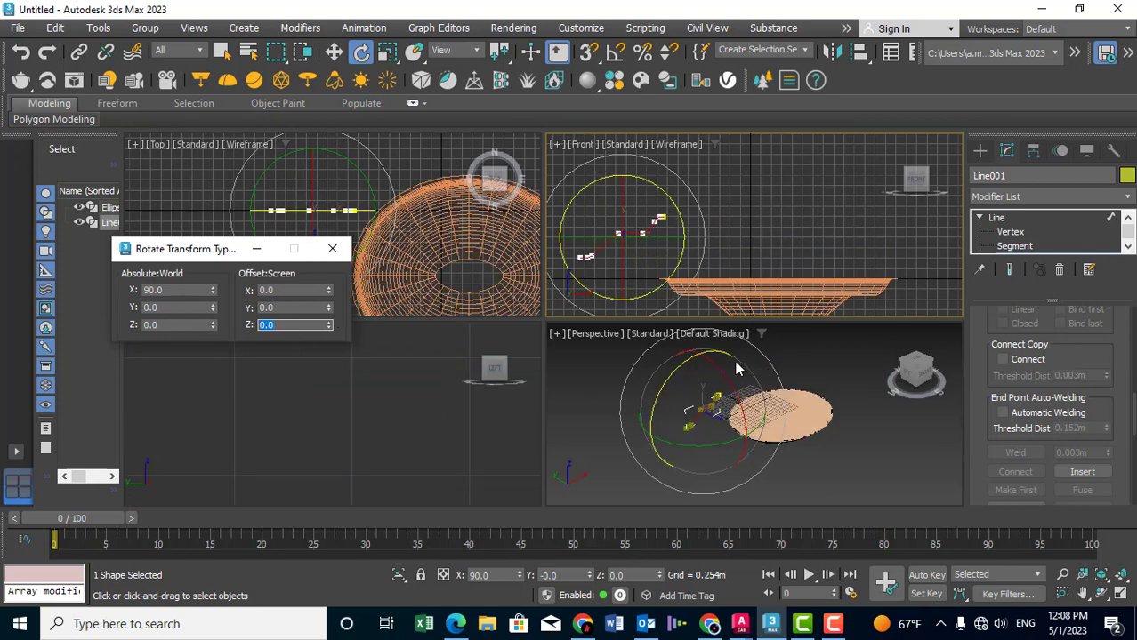
left_click(22, 55)
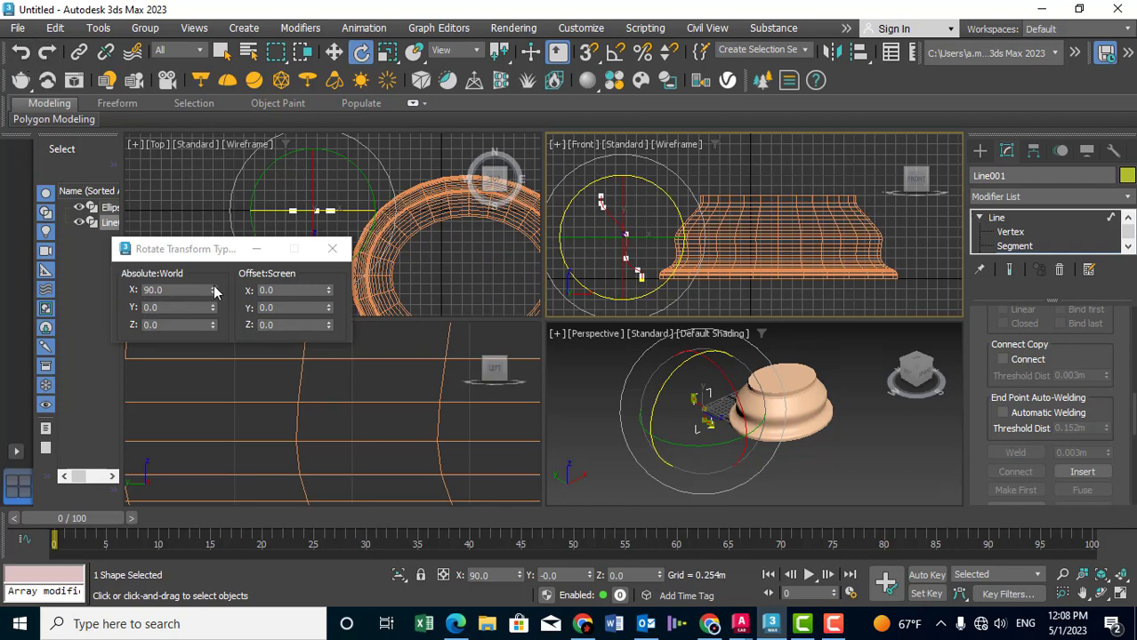
key("Return")
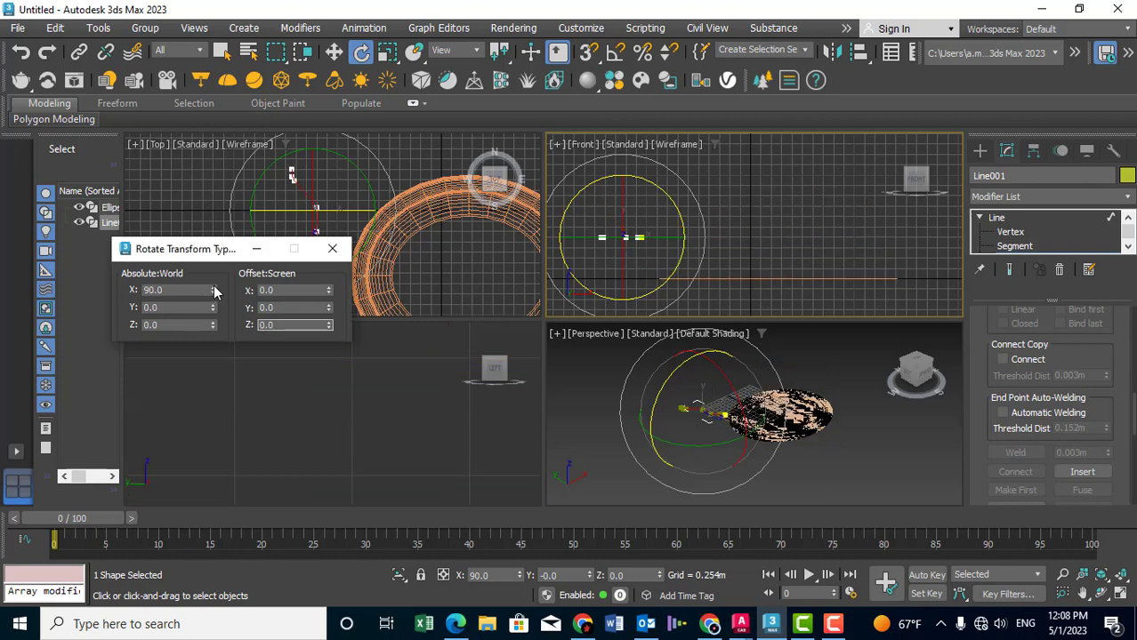
left_click(20, 52)
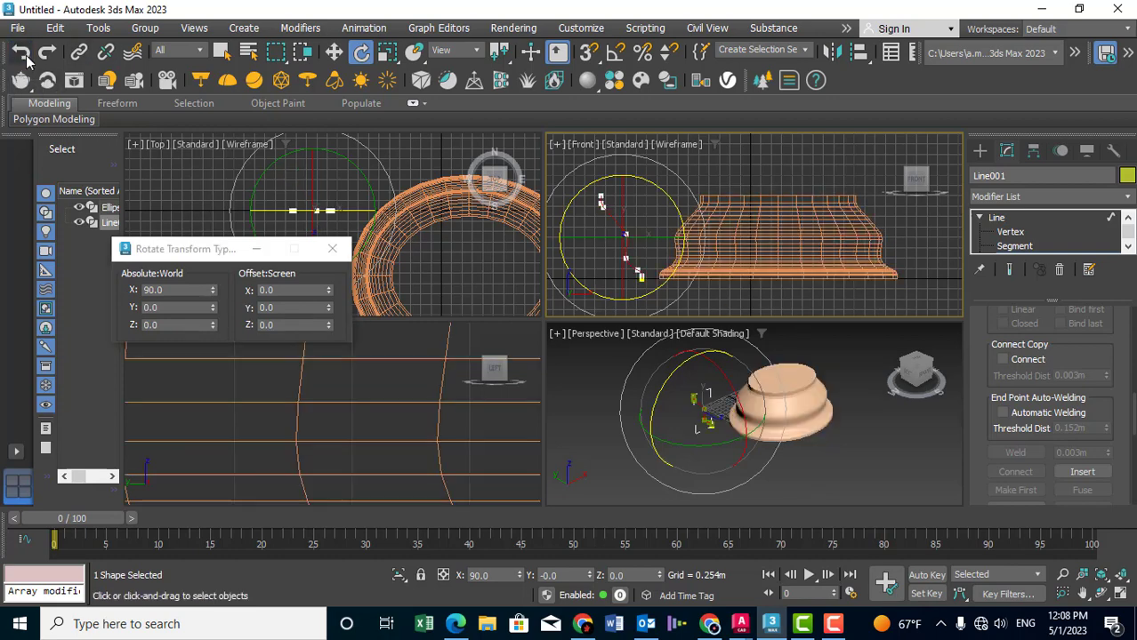
Apply Z offsets of 45, 45, -90 and 90 degrees until the bowl flares upward.
right_click(493, 238)
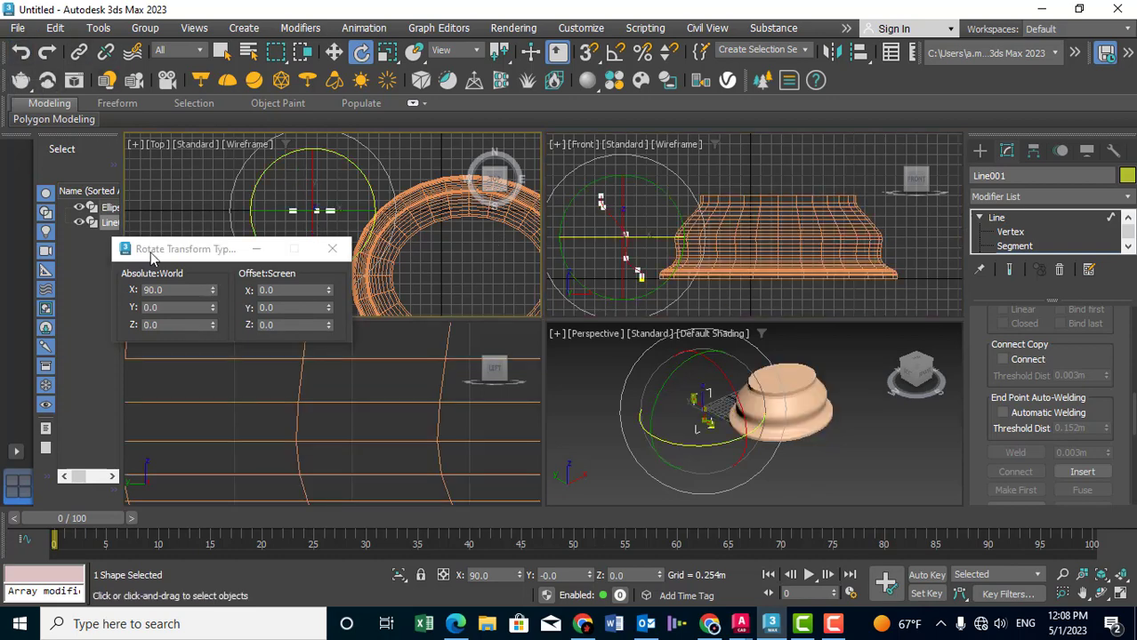
right_click(212, 294)
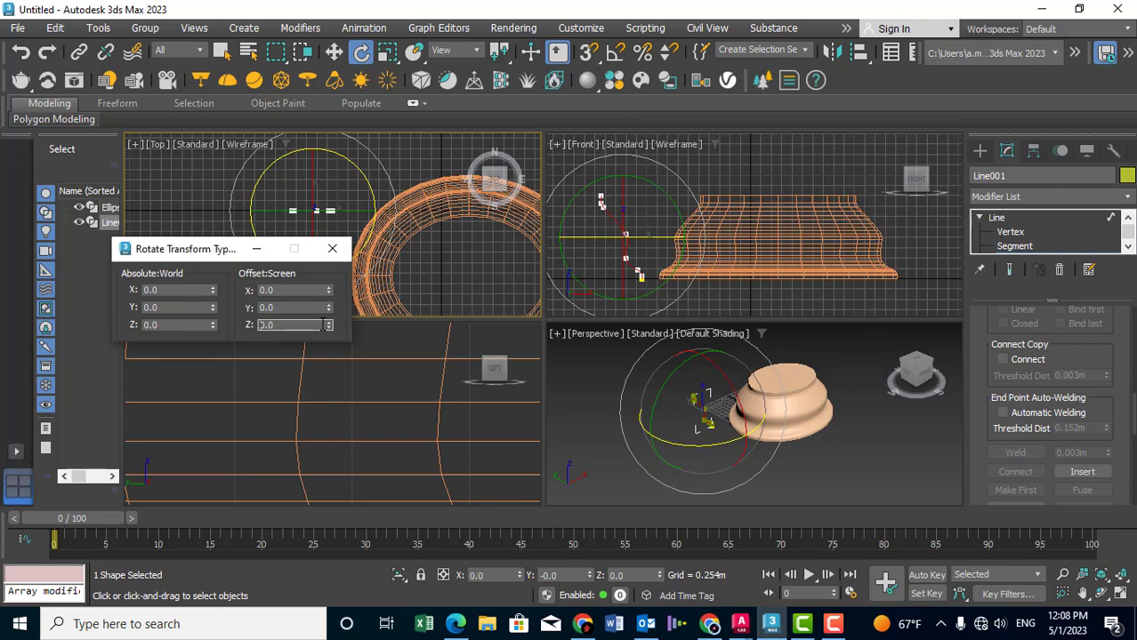
mouse_move(328, 327)
left_mouse_down()
mouse_move(316, 130)
mouse_move(276, 325)
left_mouse_up()
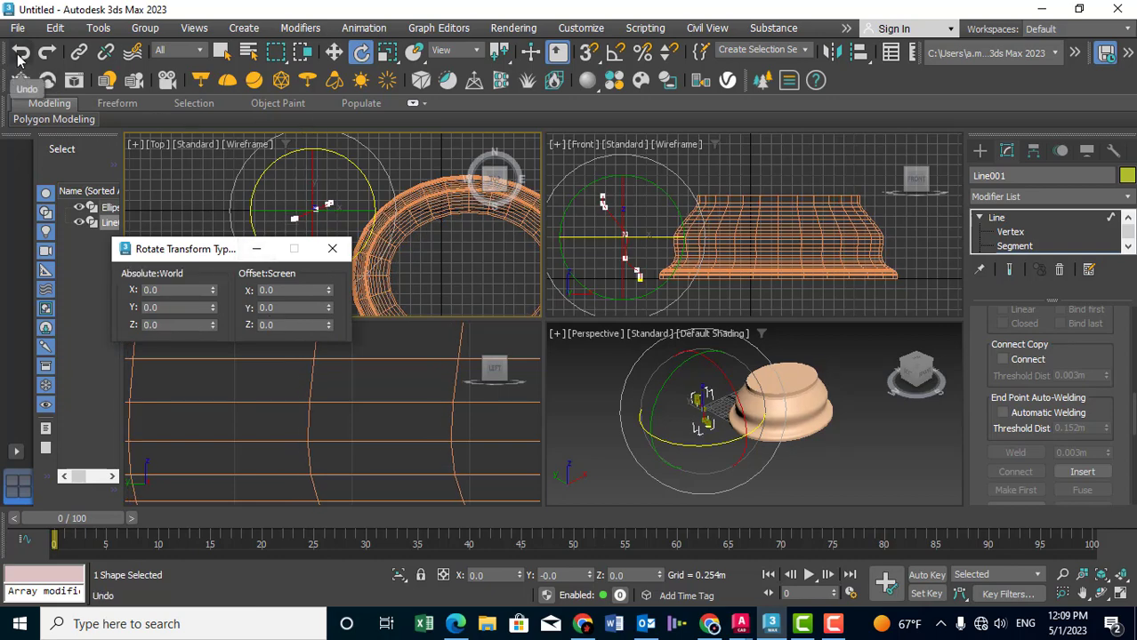
key("ctrl+z")
left_click_drag(286, 327, 248, 325)
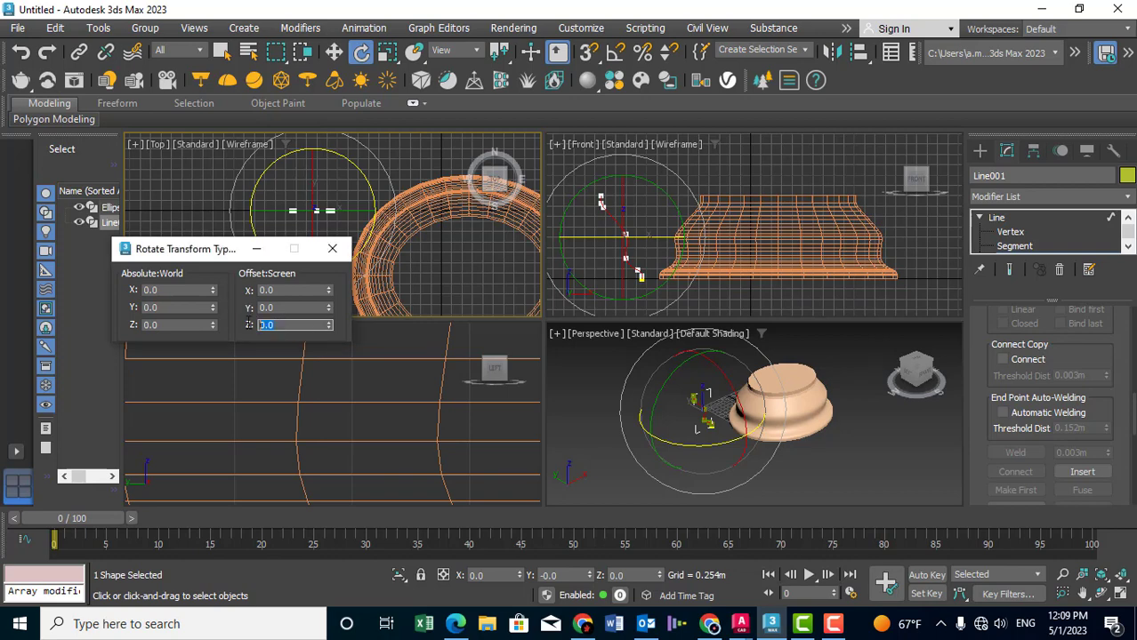
type("45")
key("Return")
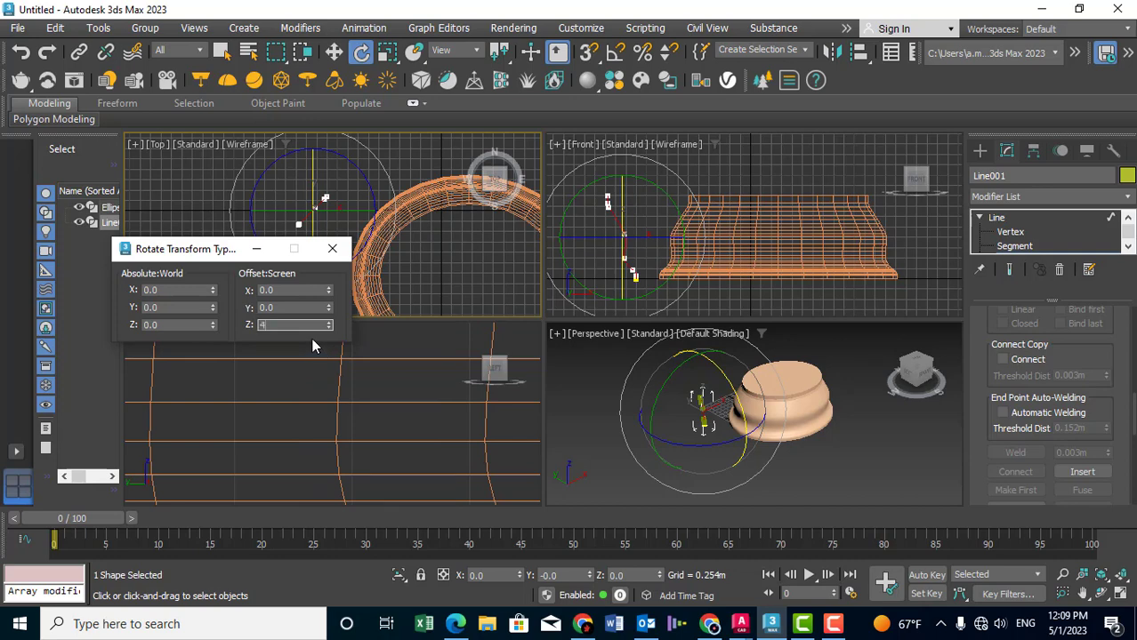
key("Return")
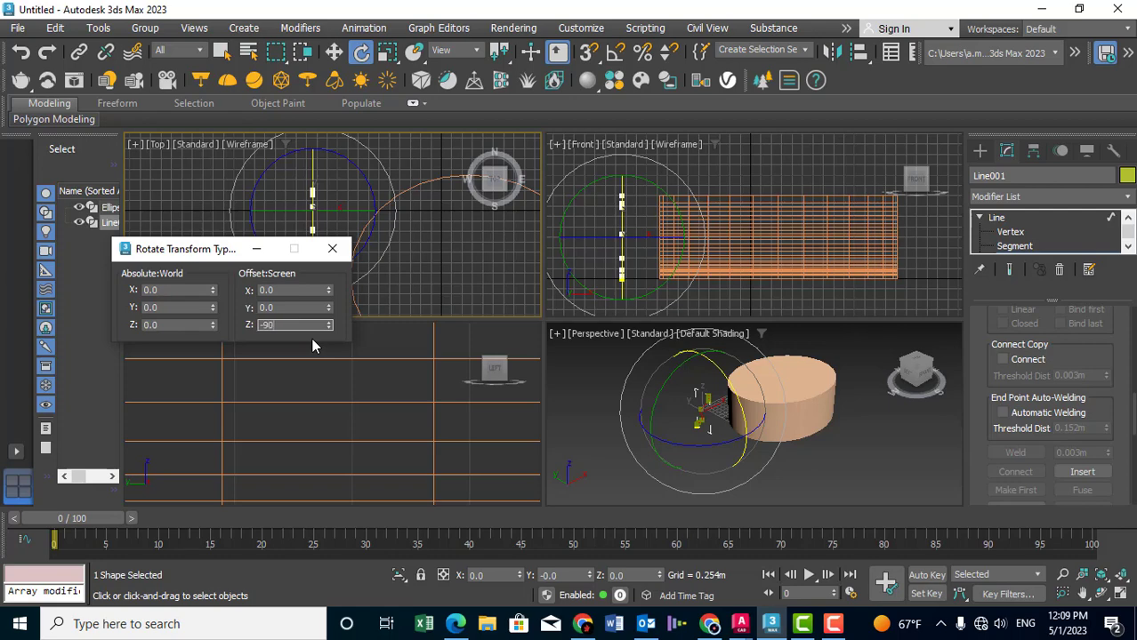
key("Return")
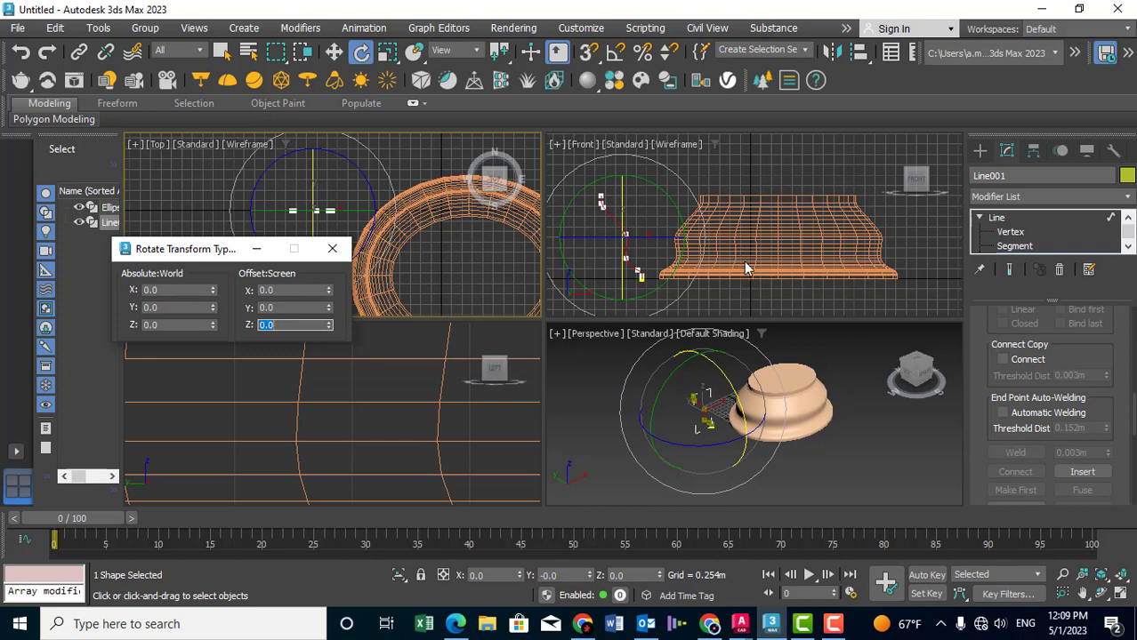
type("-90")
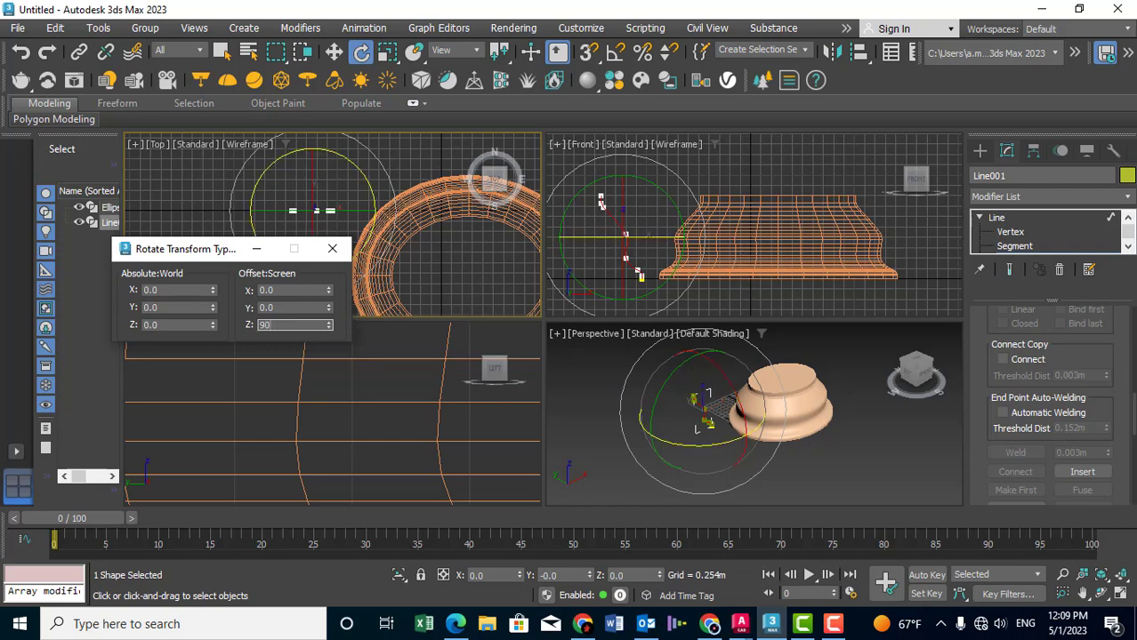
key("Return")
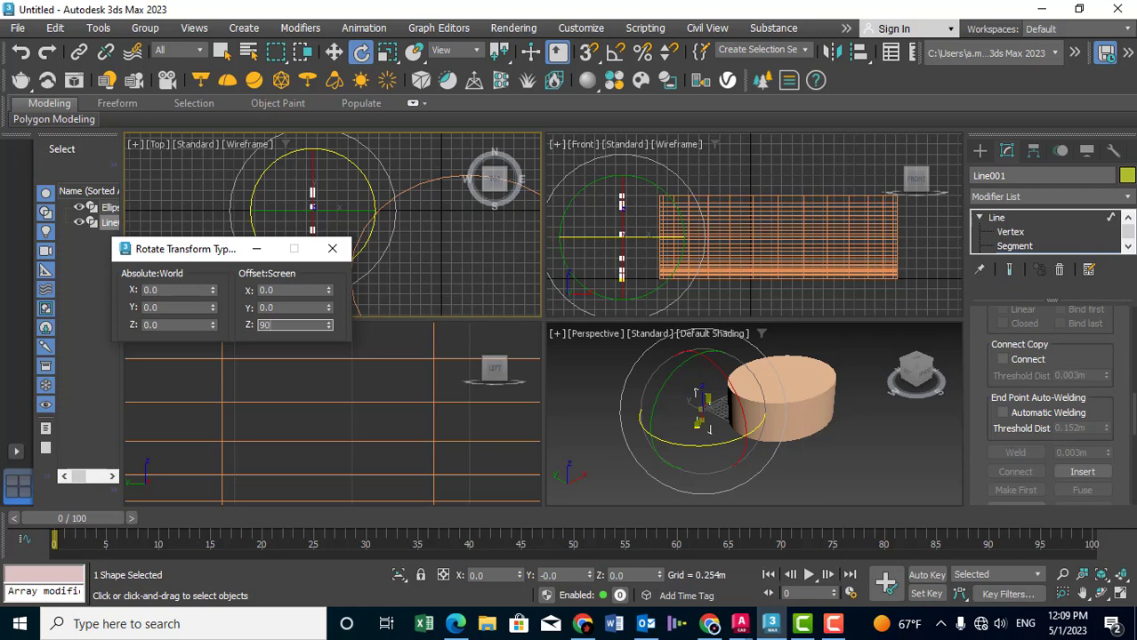
key("Return")
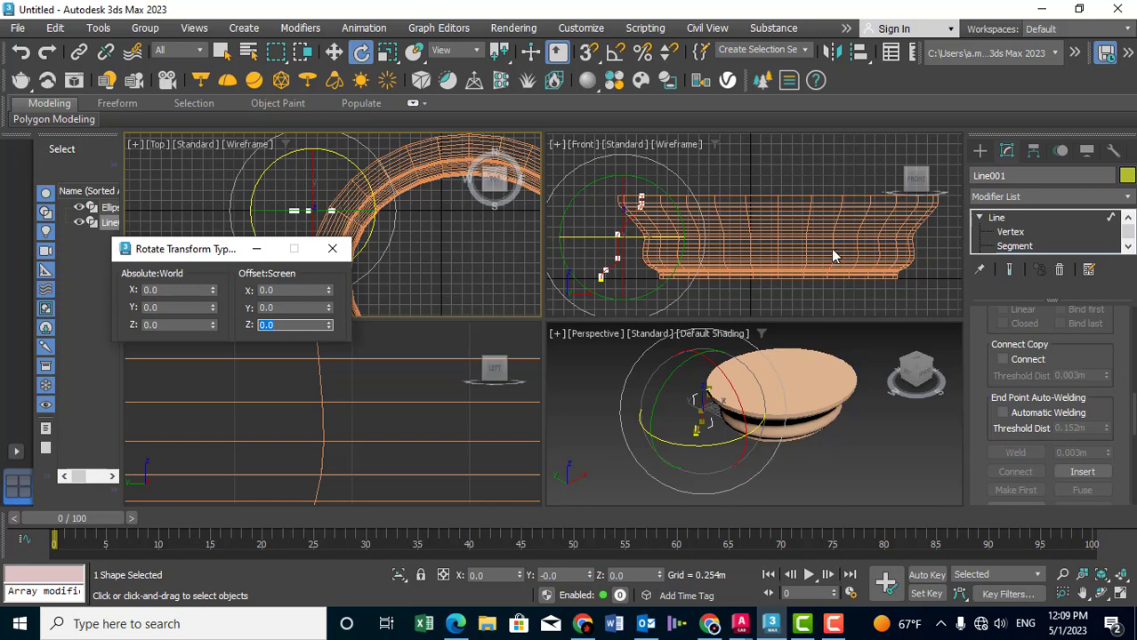
left_click(332, 251)
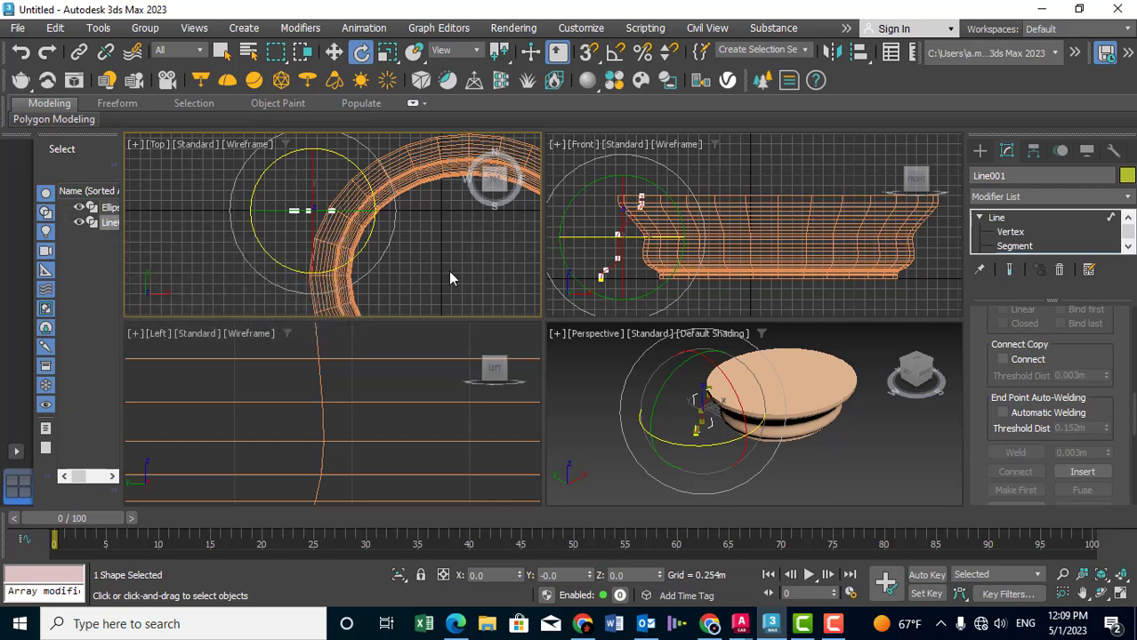
Select Ellipse001 and move its Bevel Profile gizmo left to reshape the bowl.
left_click(980, 218)
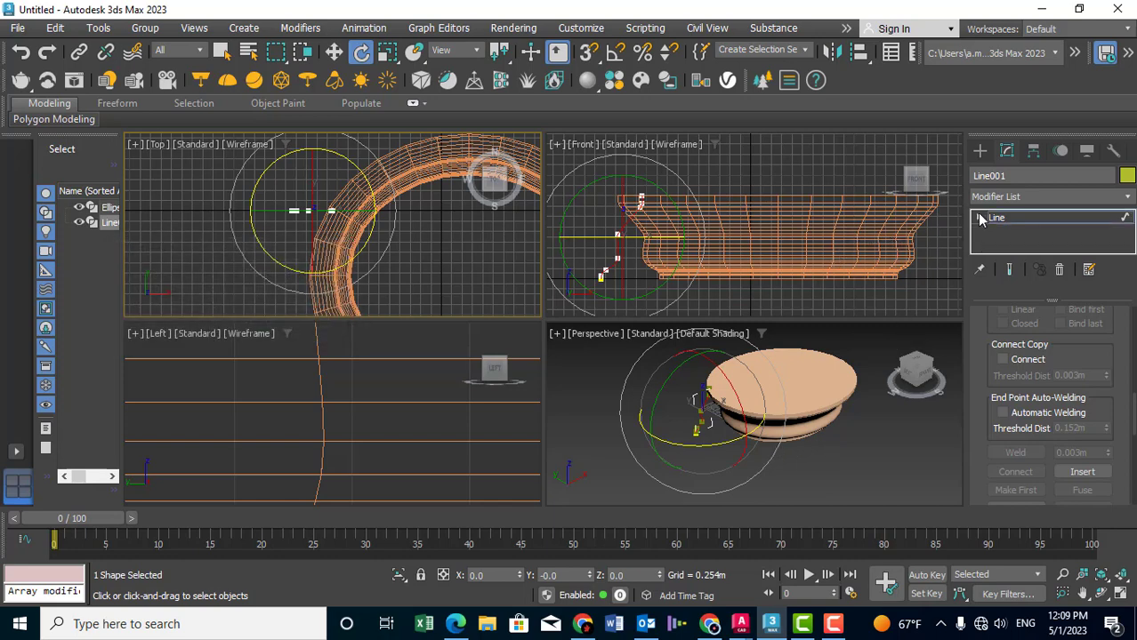
left_click(840, 393)
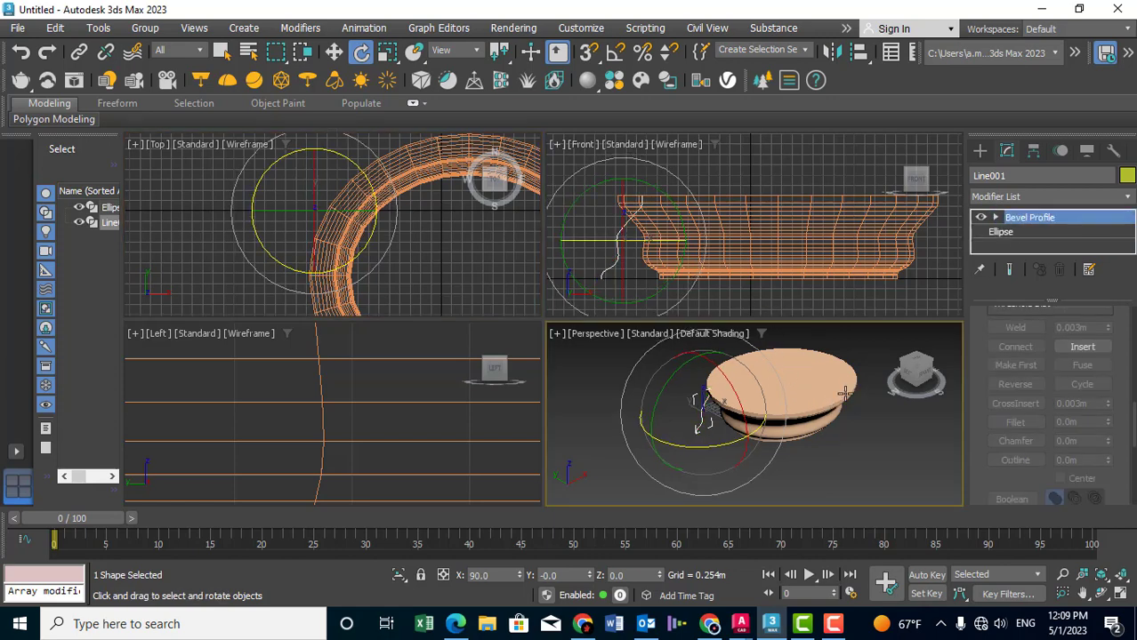
right_click(787, 402)
left_click(800, 411)
middle_click_drag(776, 411, 789, 415)
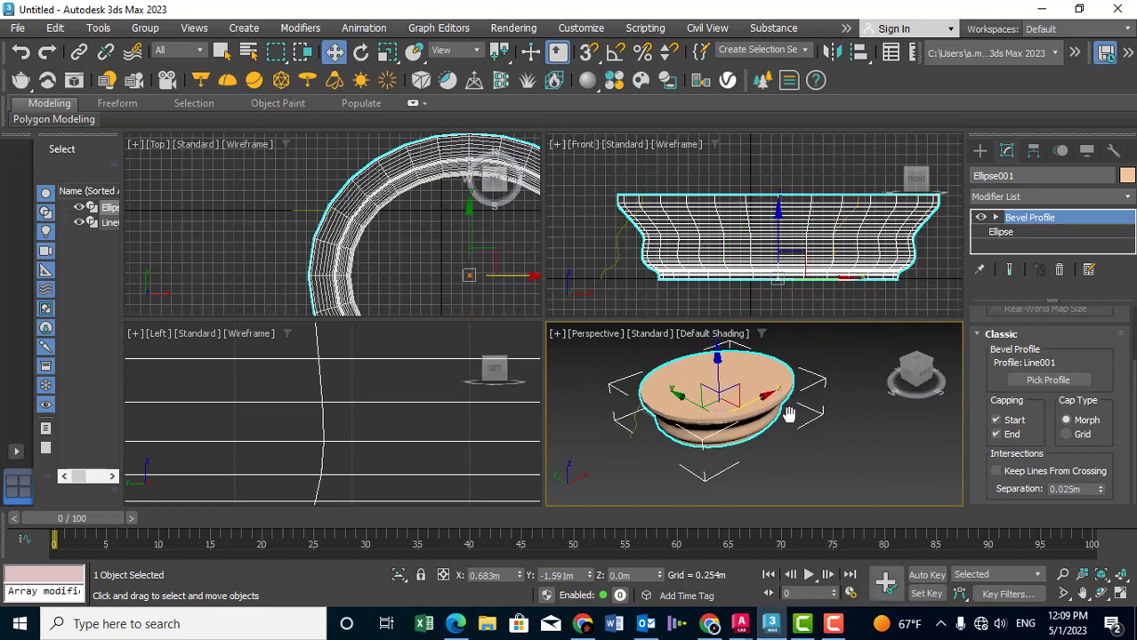
left_click(995, 218)
left_click(1038, 232)
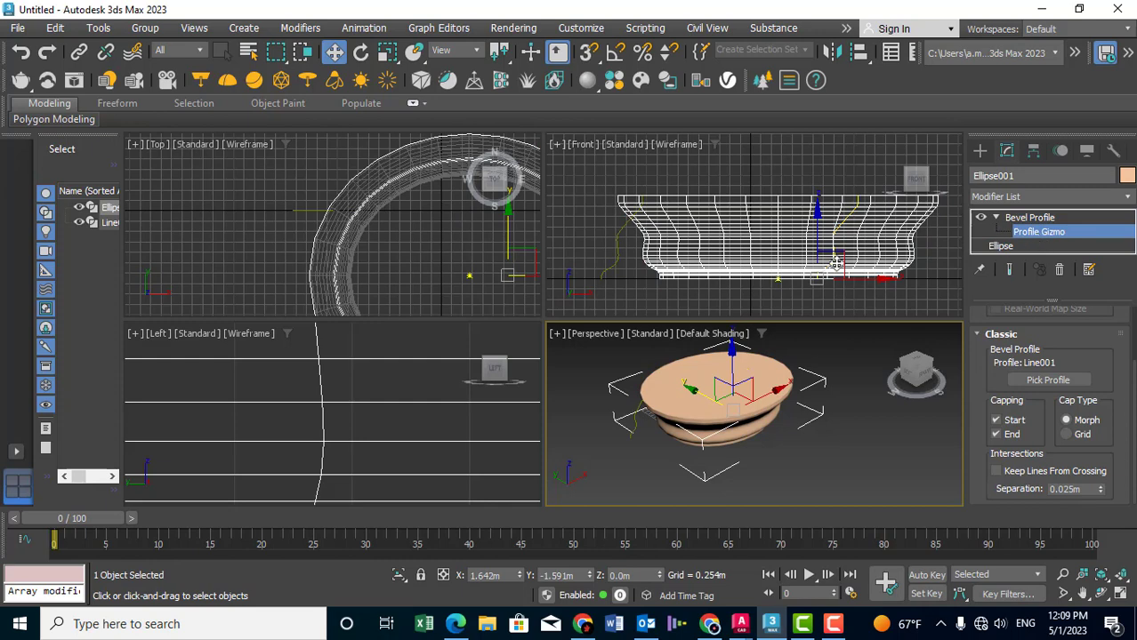
left_click_drag(869, 281, 803, 295)
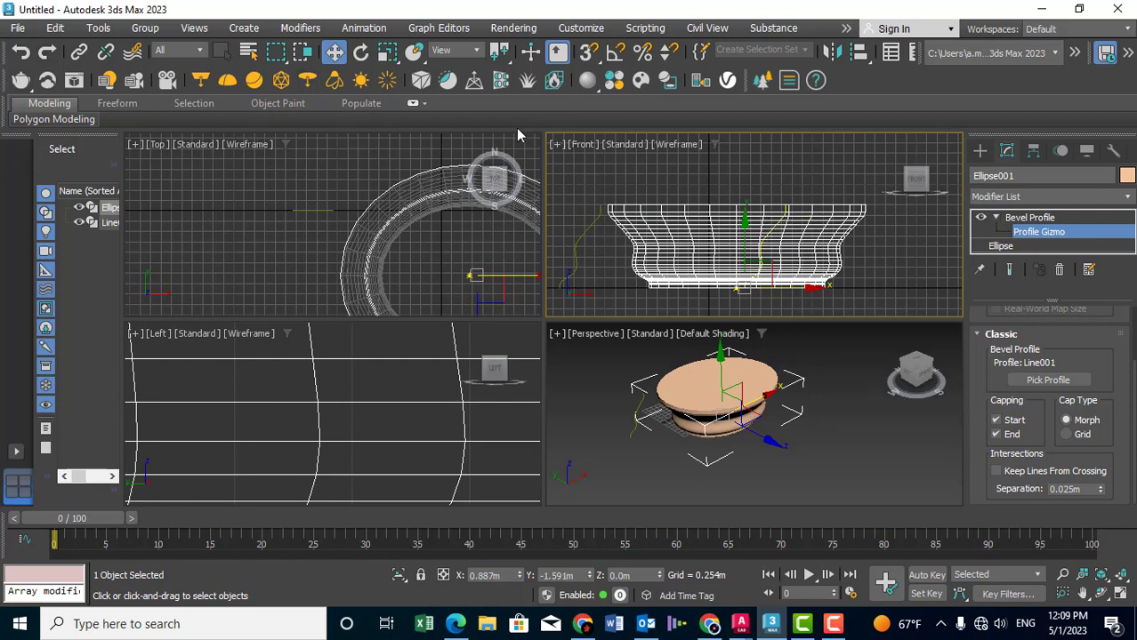
Rotate the profile gizmo around Z, then turn Capping End off and back on.
left_click(361, 52)
middle_click_drag(435, 221, 332, 203)
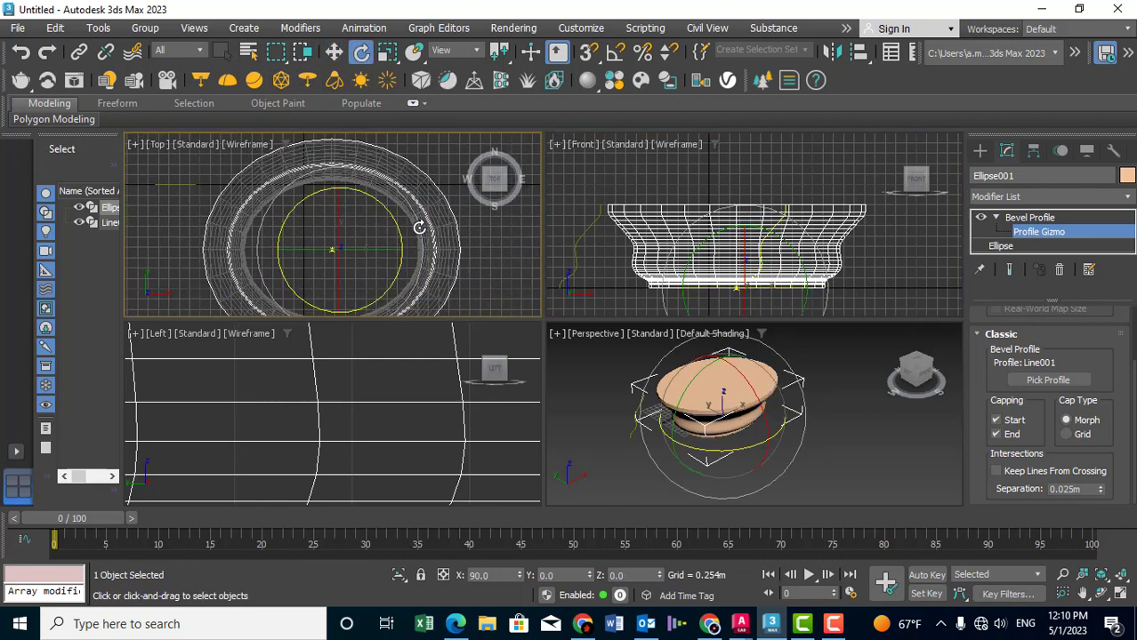
mouse_move(419, 227)
left_mouse_down()
mouse_move(354, 214)
mouse_move(414, 27)
mouse_move(481, 193)
mouse_move(457, 37)
left_mouse_up()
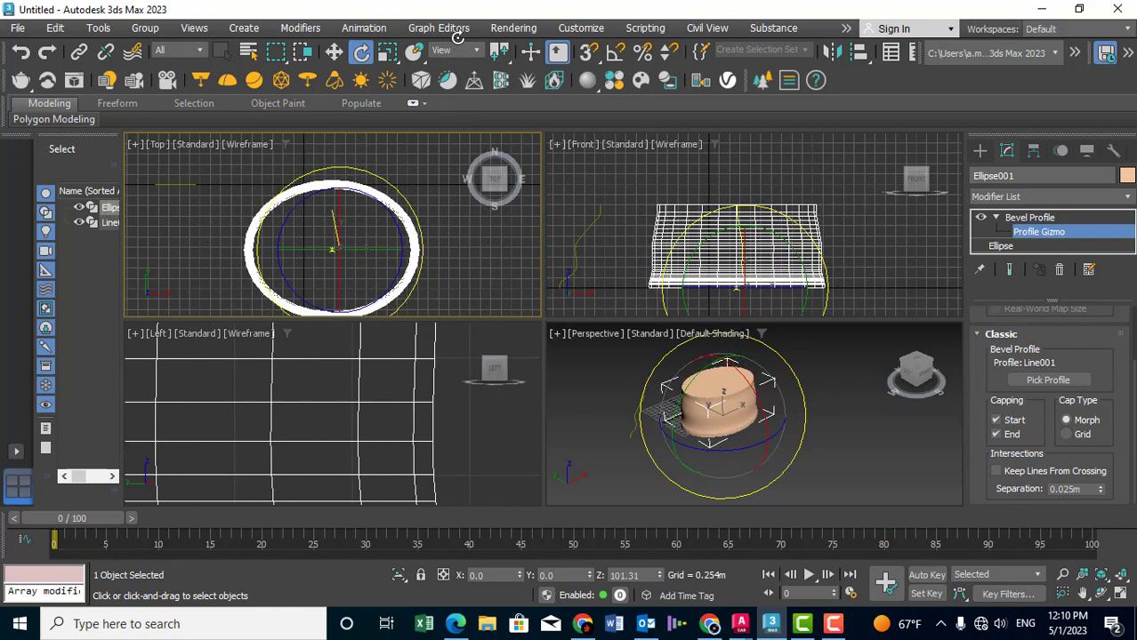
mouse_move(457, 39)
left_mouse_down()
mouse_move(496, 205)
mouse_move(509, 333)
mouse_move(490, 182)
left_mouse_up()
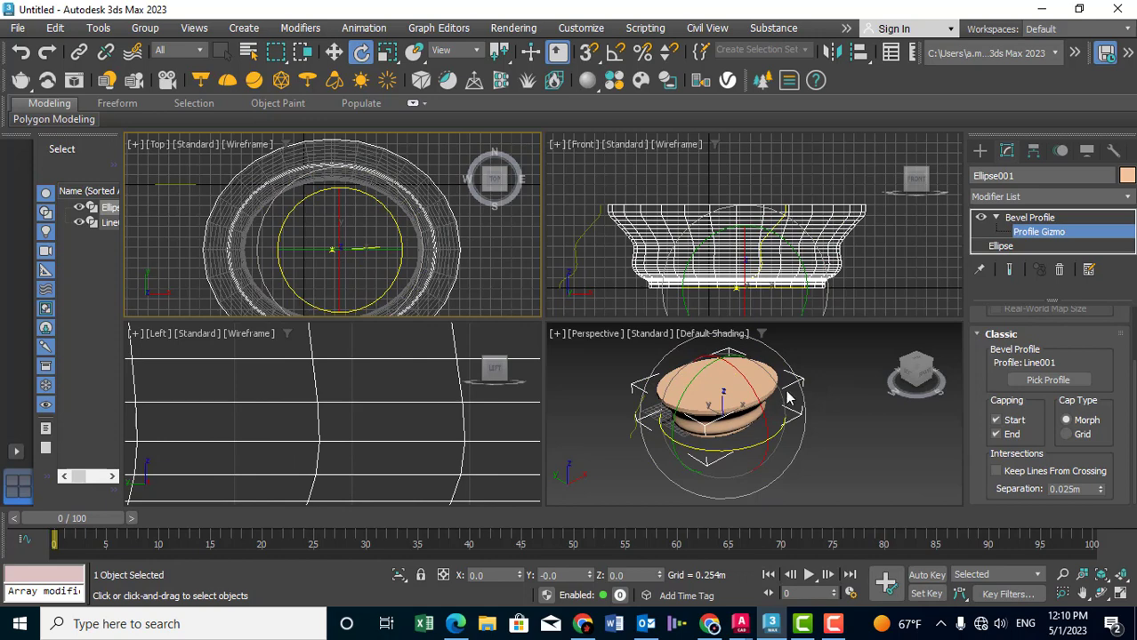
left_click(996, 435)
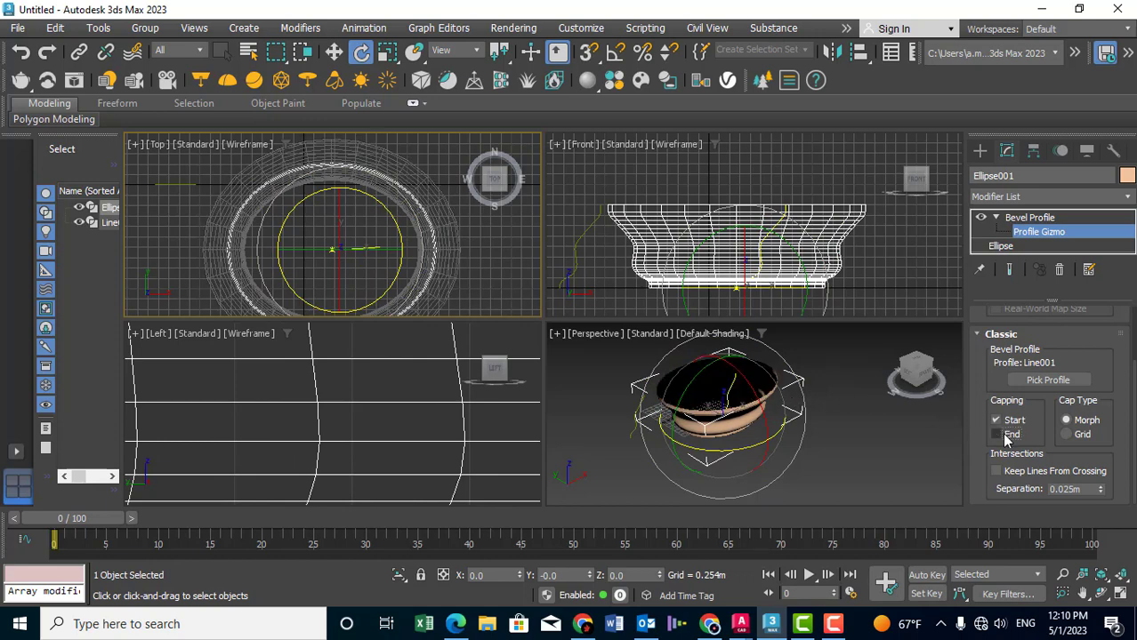
left_click(996, 435)
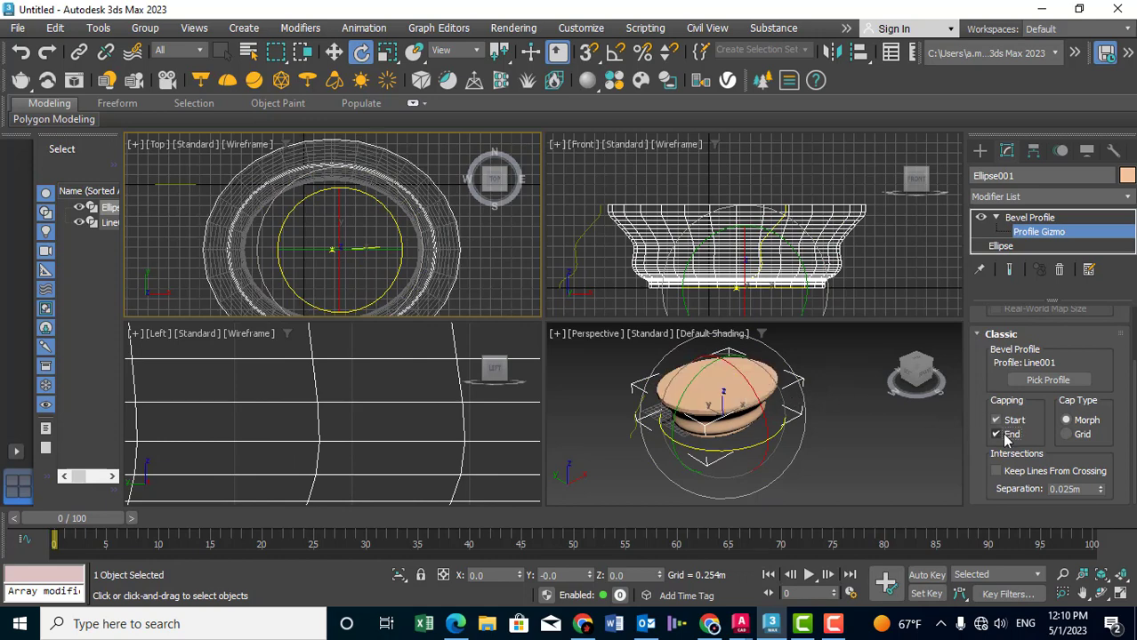
right_click(418, 189)
Try moving the profile gizmo left in the top view, then undo that move.
left_click(452, 205)
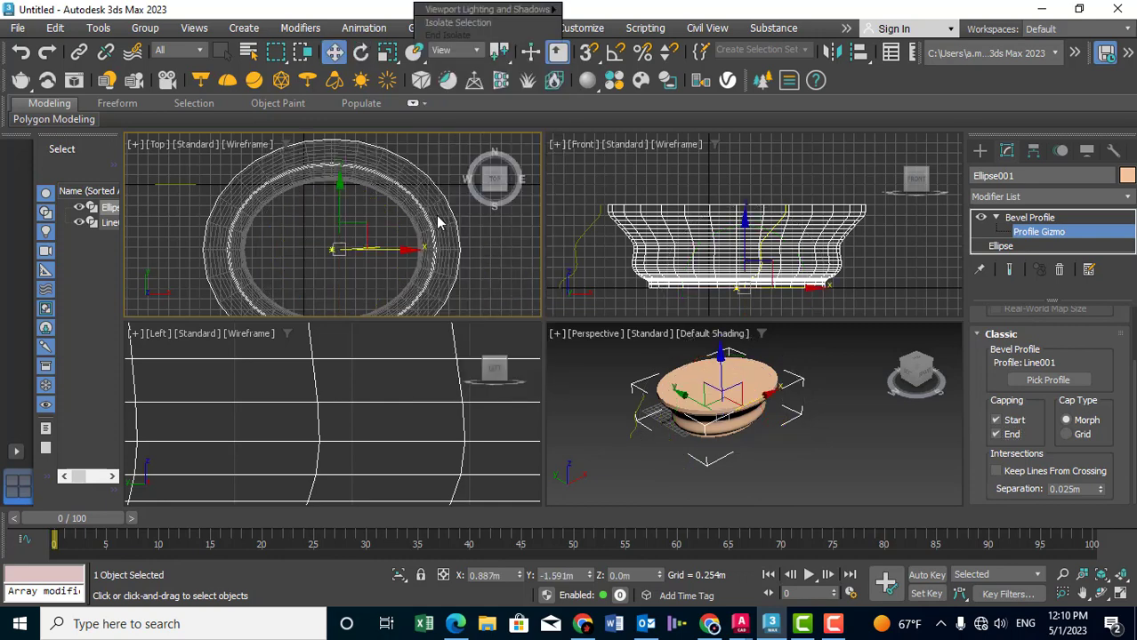
scroll(424, 233, "down", 3)
scroll(429, 241, "down", 2)
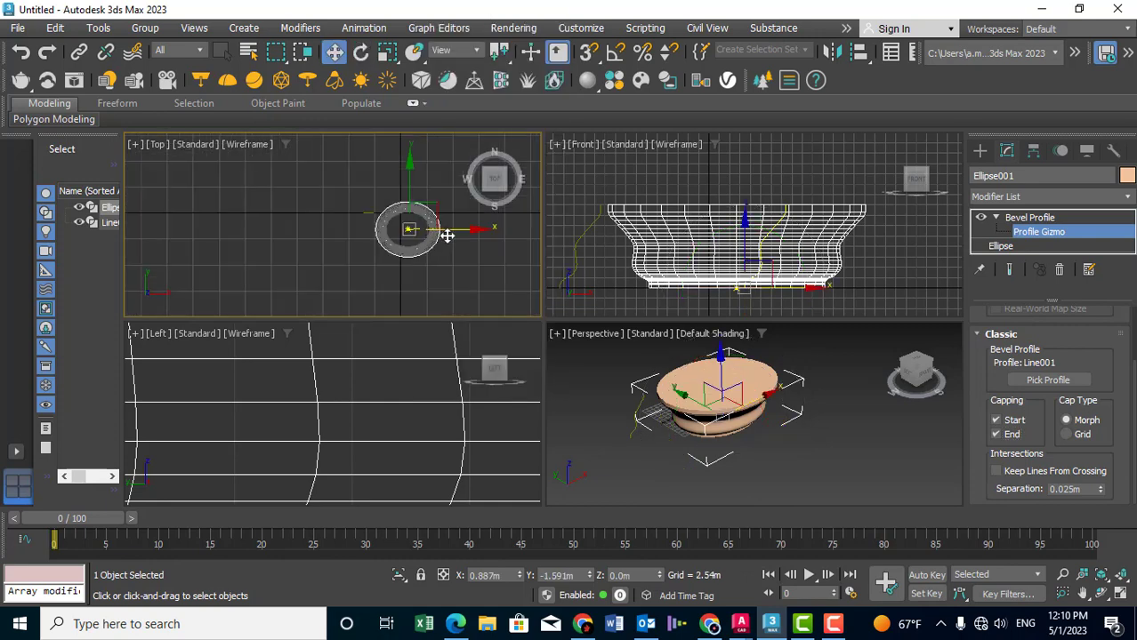
left_click_drag(468, 231, 363, 231)
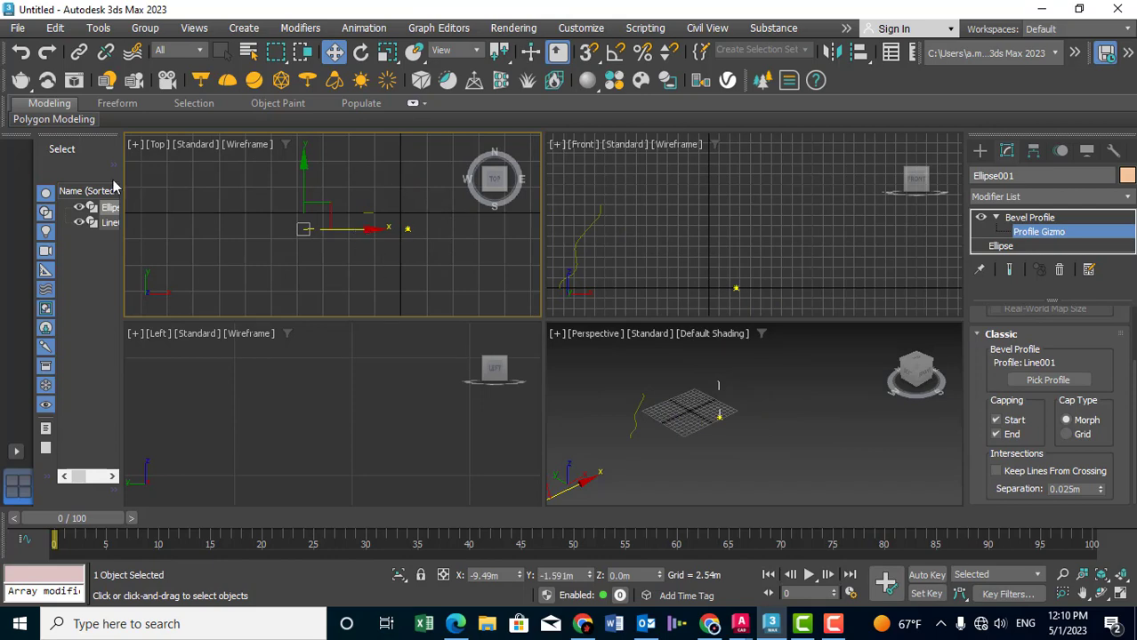
left_click(20, 53)
Back at the Bevel Profile level, copy the bowl to the left as Ellipse002.
left_click(1049, 219)
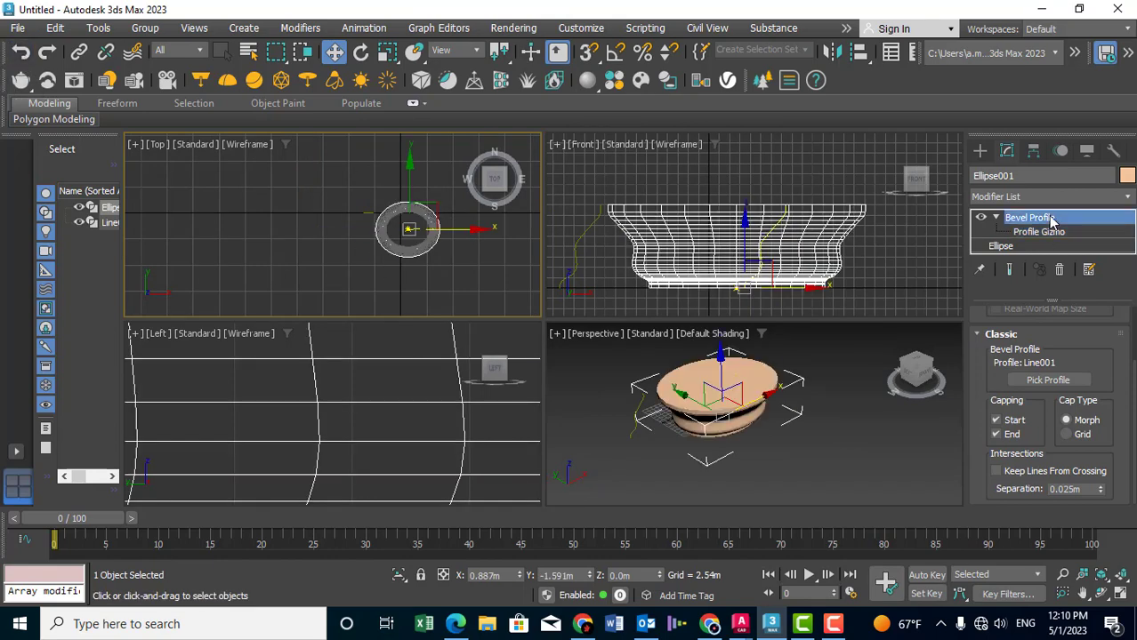
left_click_drag(463, 231, 303, 230, "shift")
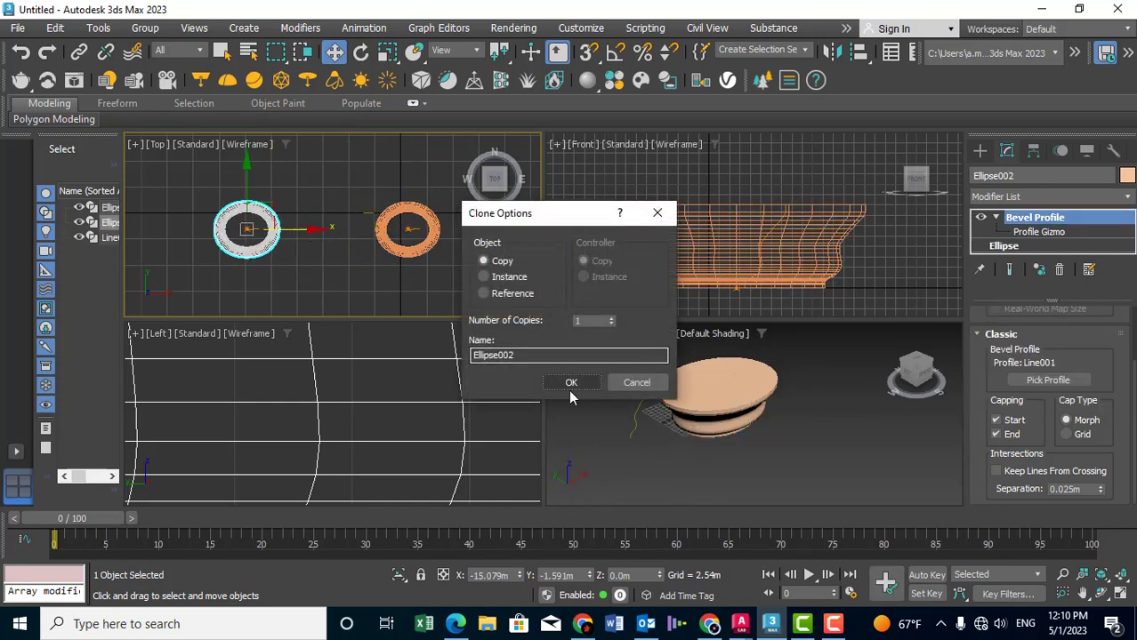
left_click(571, 383)
Select and frame the original Ellipse001 bowl, then turn off End capping to open its top.
middle_click_drag(739, 432, 798, 412)
scroll(798, 412, "down", 3)
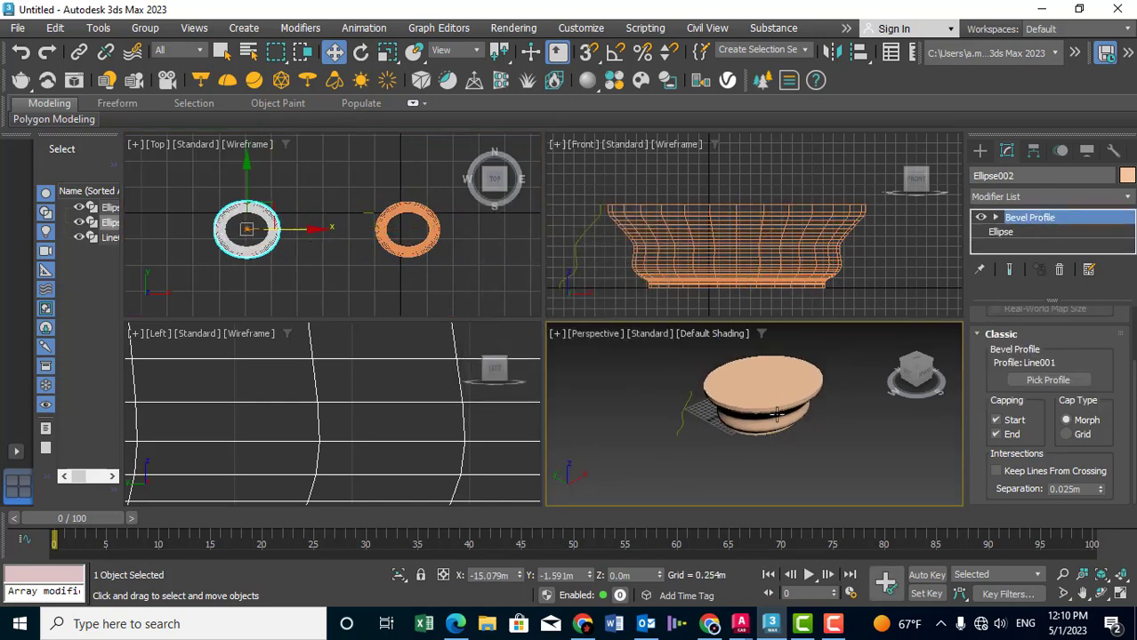
left_click(777, 412)
scroll(777, 412, "down", 3)
scroll(777, 412, "up", 3)
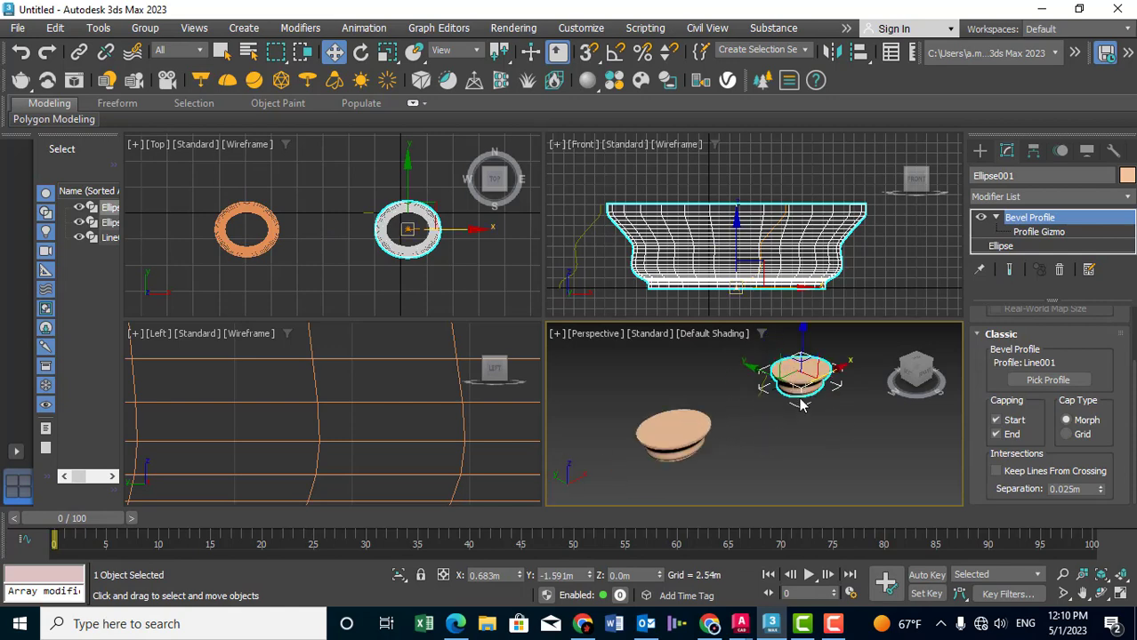
scroll(801, 383, "up", 3)
key("z")
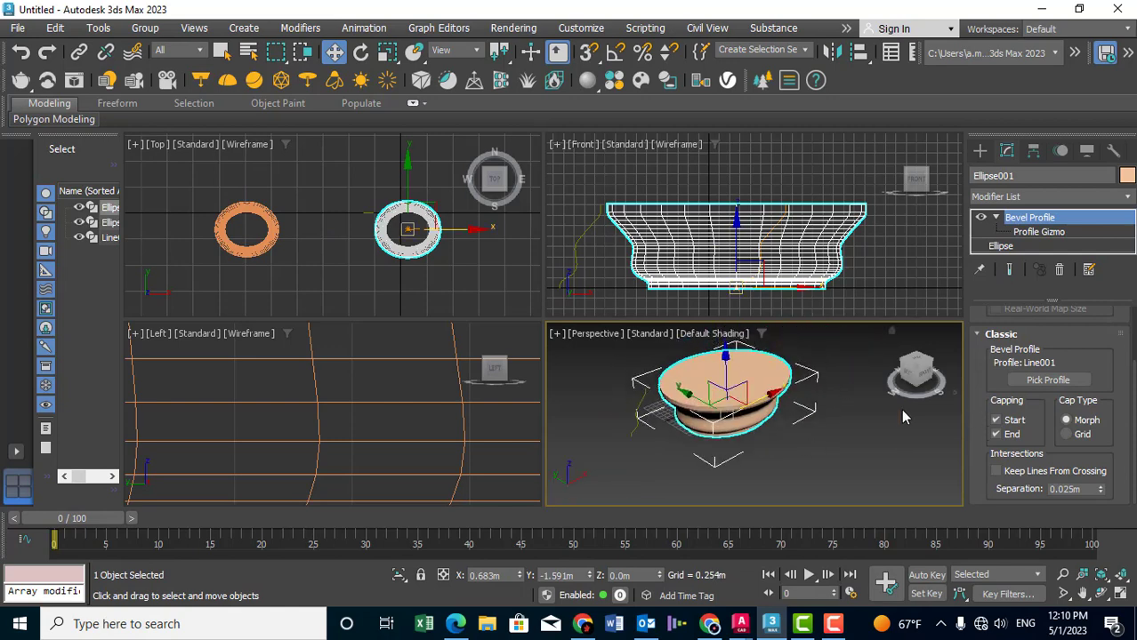
left_click(995, 218)
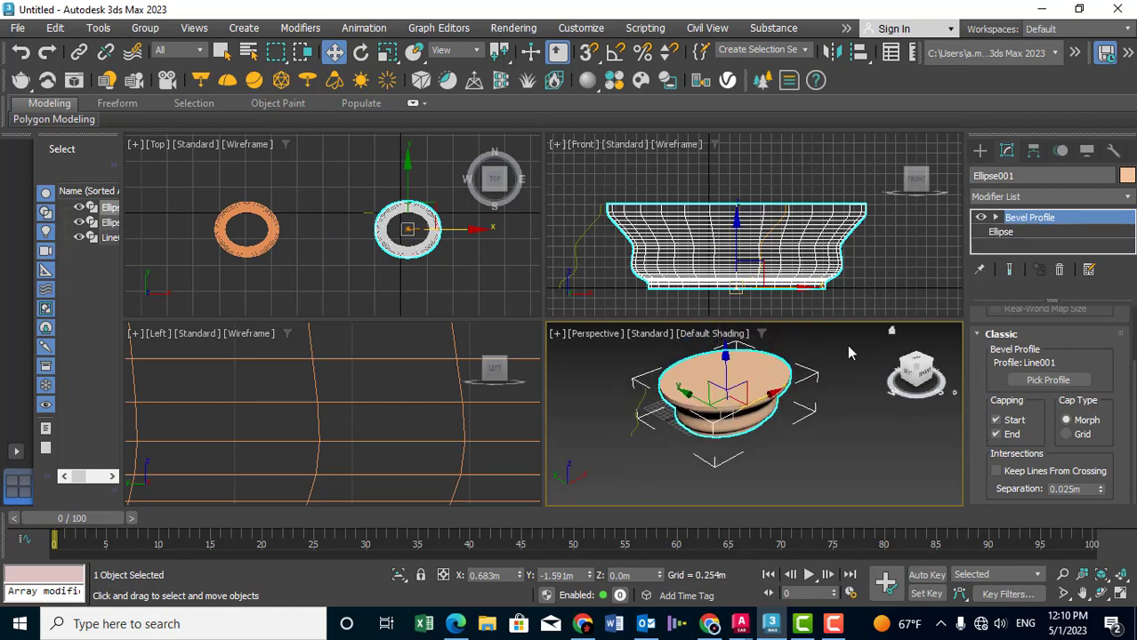
mouse_move(988, 385)
left_mouse_down()
mouse_move(976, 418)
mouse_move(978, 382)
left_mouse_up()
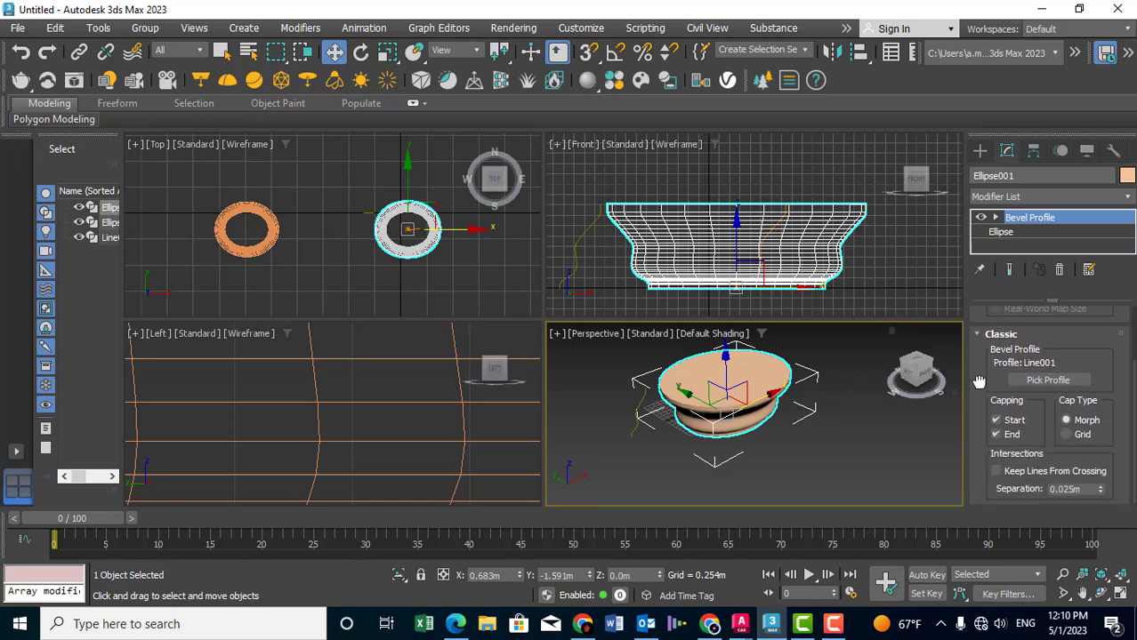
left_click(1006, 434)
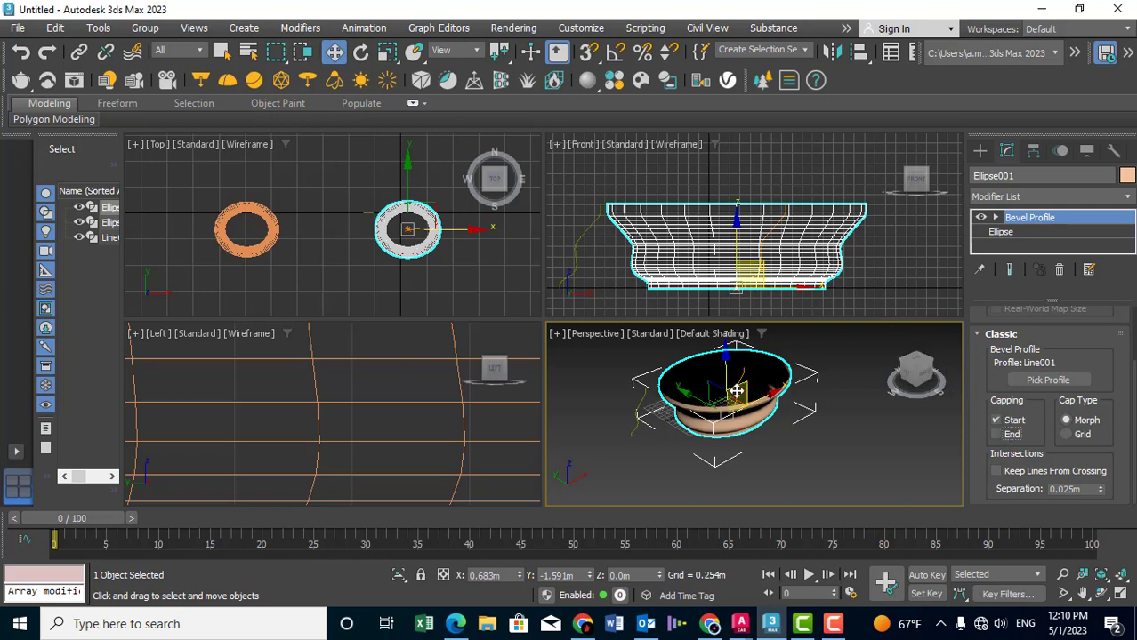
Add a Shell modifier to the Ellipse001 bowl.
left_click(1036, 202)
key("s")
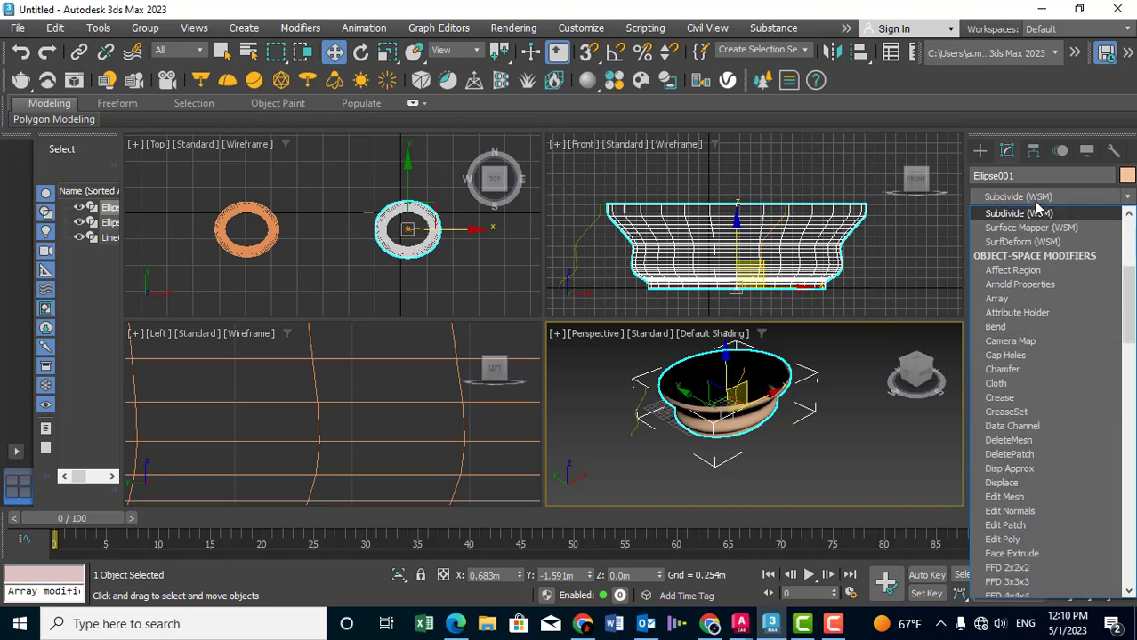
key("h")
left_click(1015, 211)
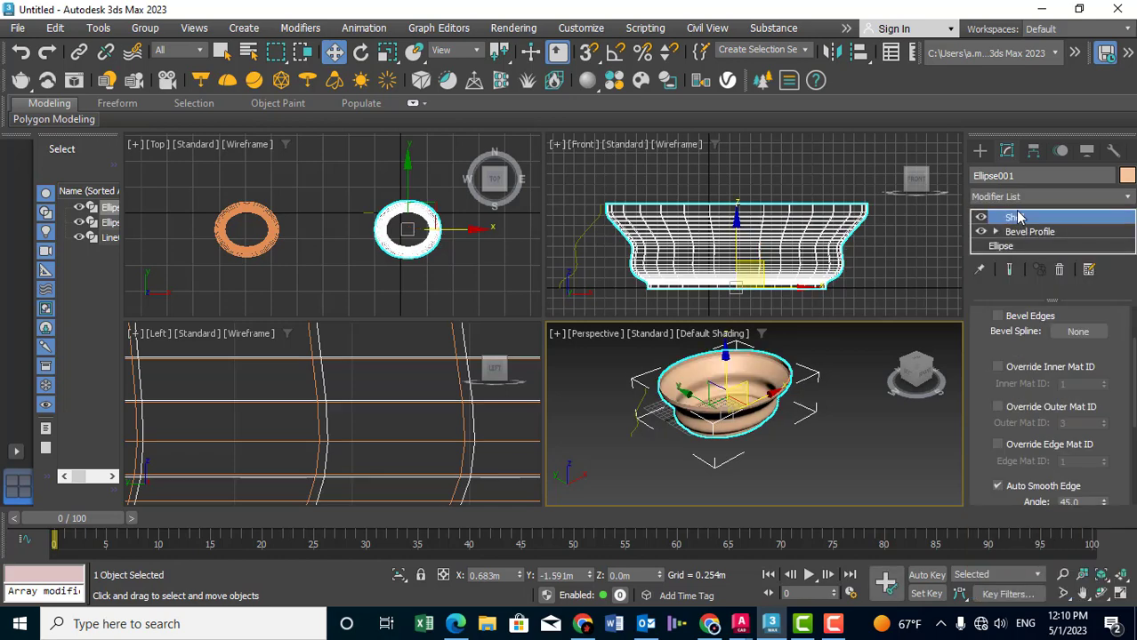
Set the Shell Outer Amount to 0m and Inner Amount to 0.016m.
middle_click_drag(612, 212, 630, 218)
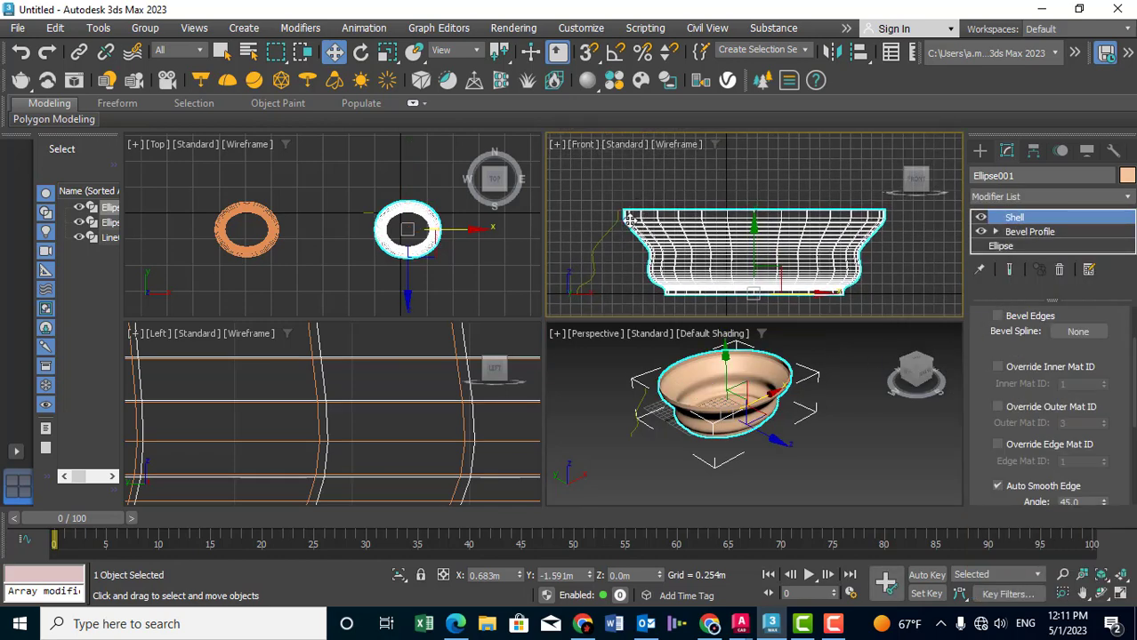
scroll(629, 218, "up", 3)
scroll(621, 205, "up", 3)
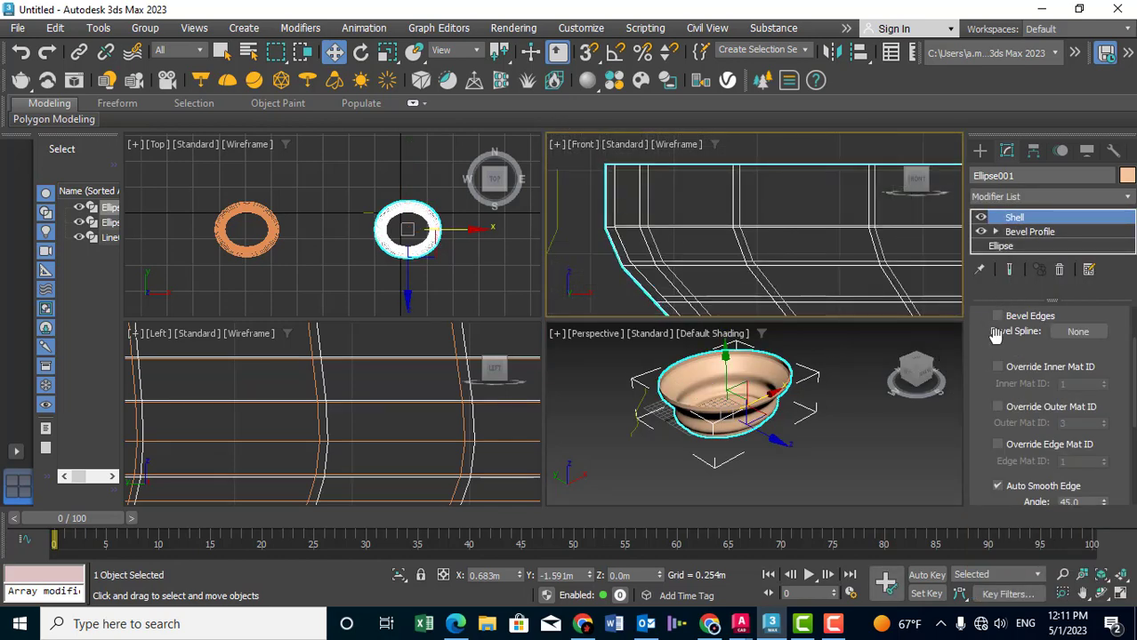
left_click_drag(994, 334, 979, 464)
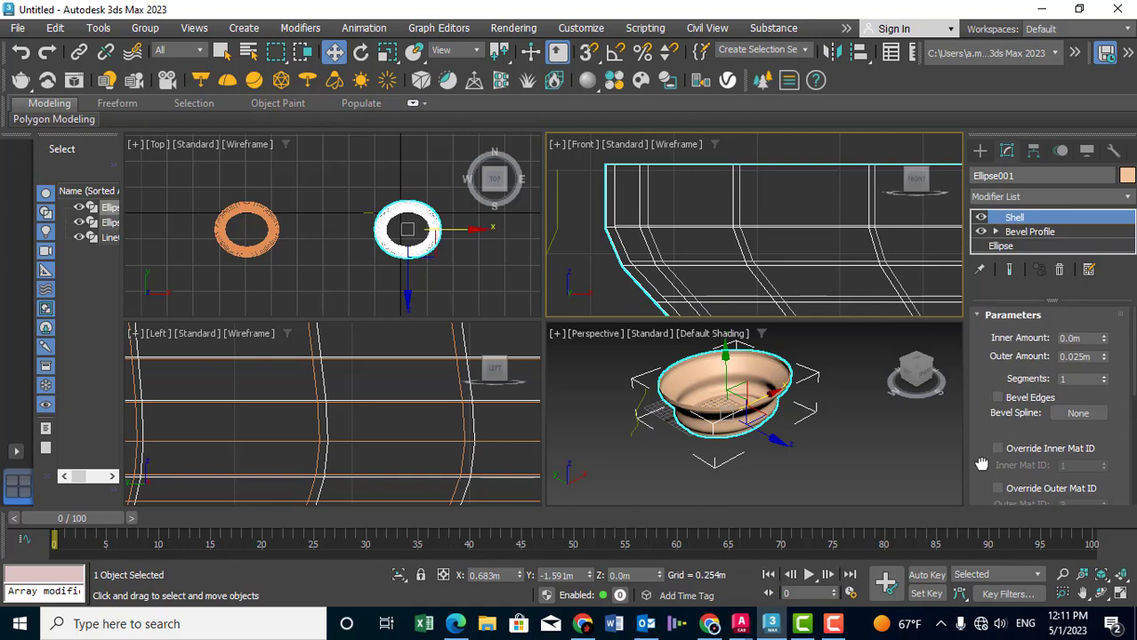
right_click(1104, 357)
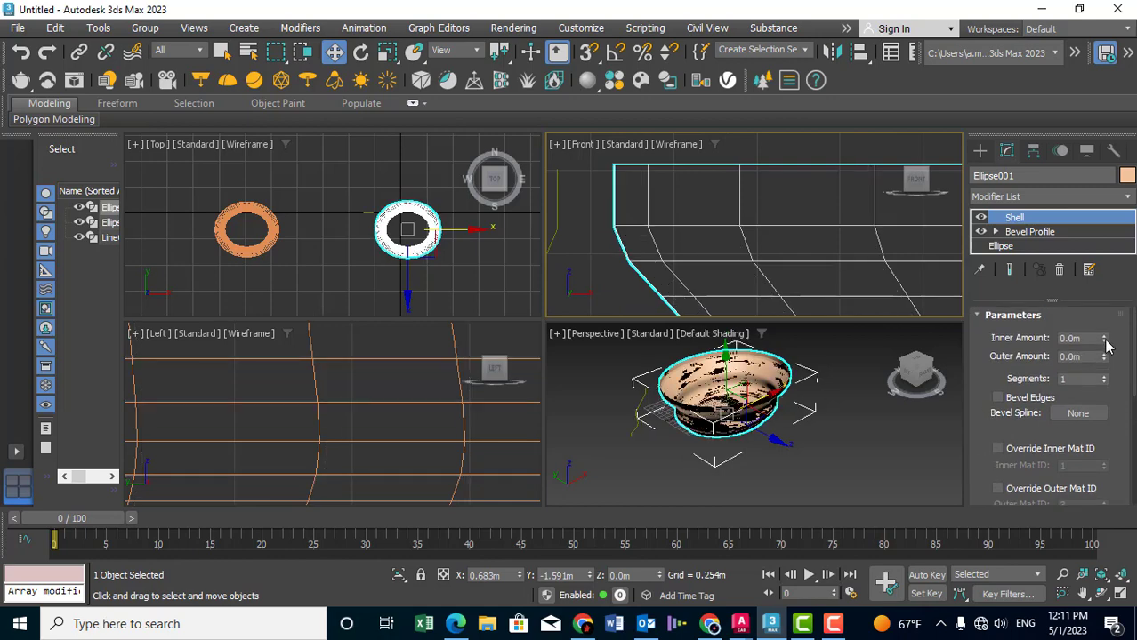
left_click_drag(1104, 342, 1108, 287)
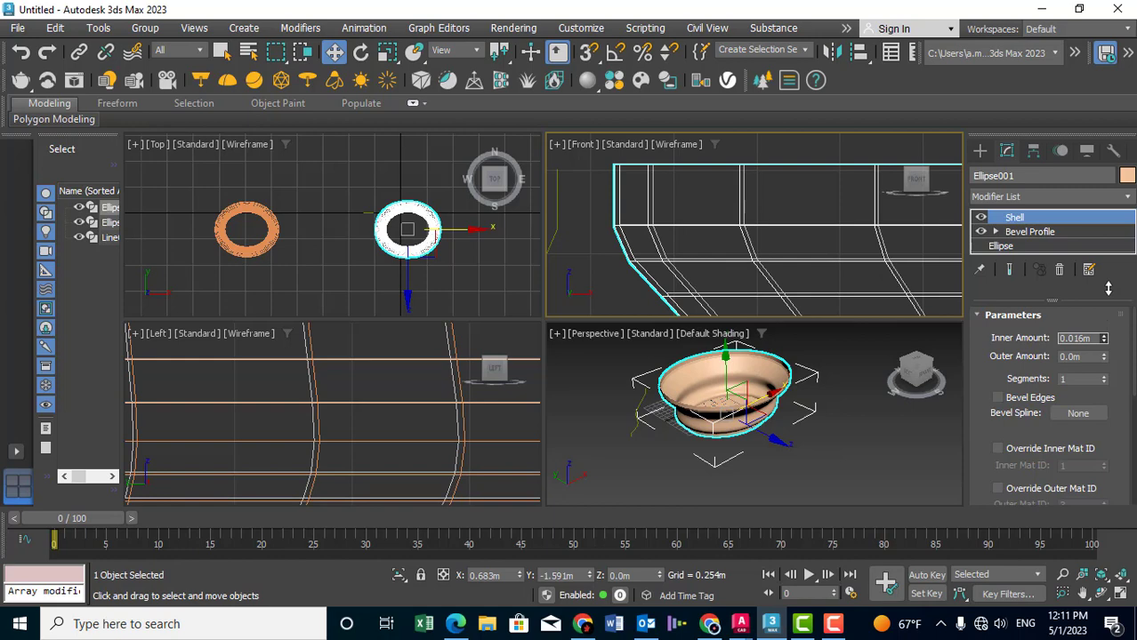
Turn on Straighten Corners in the Shell settings.
scroll(498, 363, "down", 2)
scroll(499, 365, "down", 2)
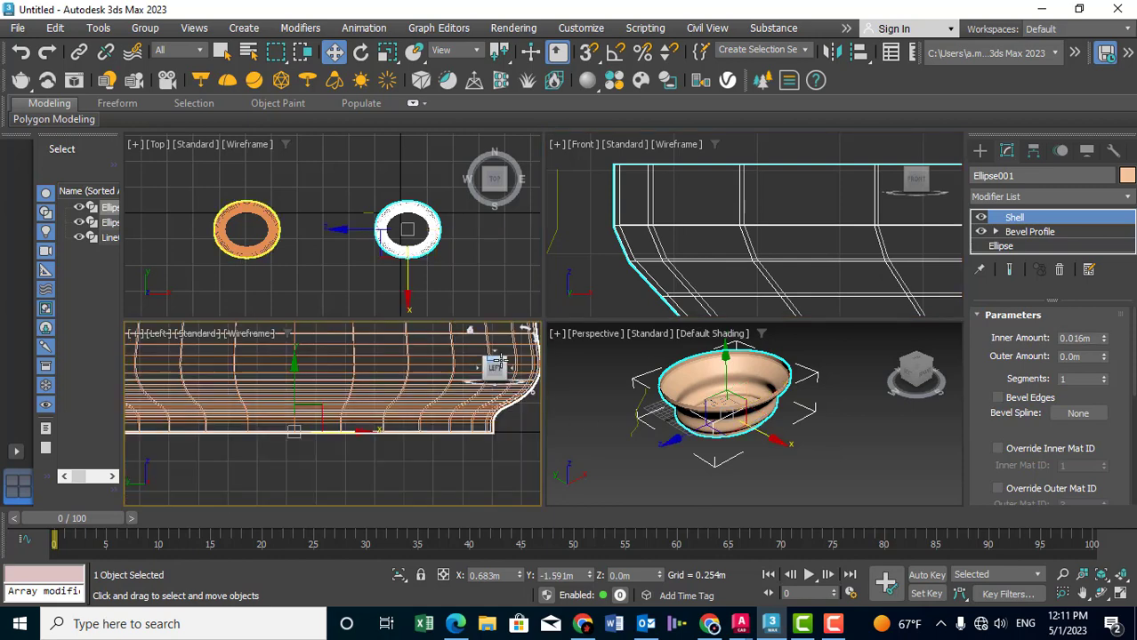
scroll(503, 410, "down", 2)
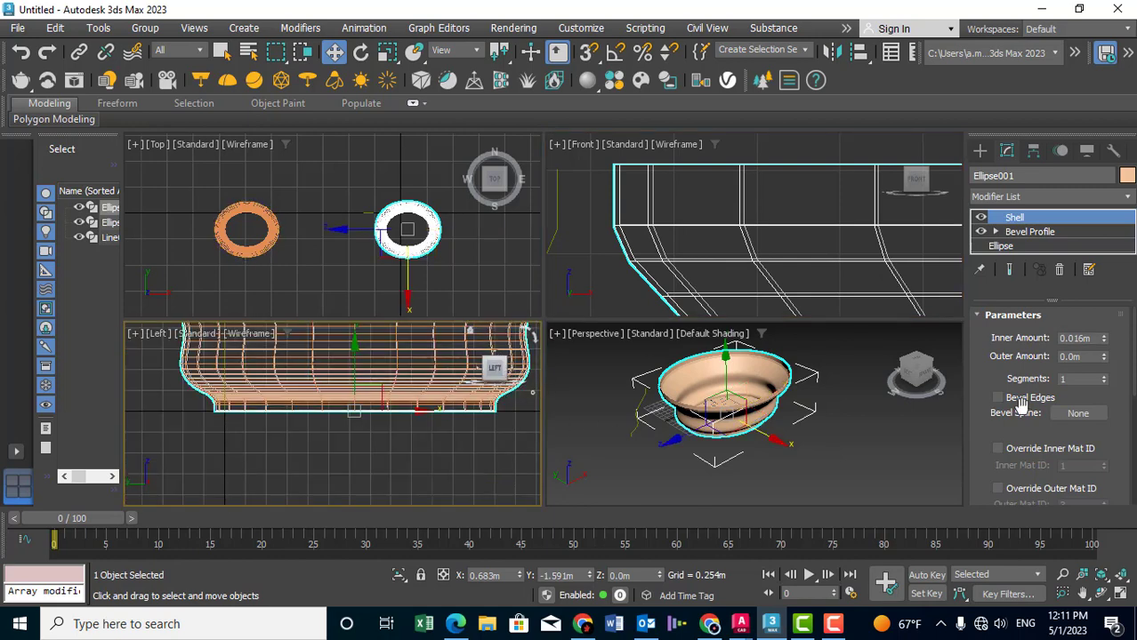
scroll(513, 400, "up", 2)
scroll(513, 400, "up", 1)
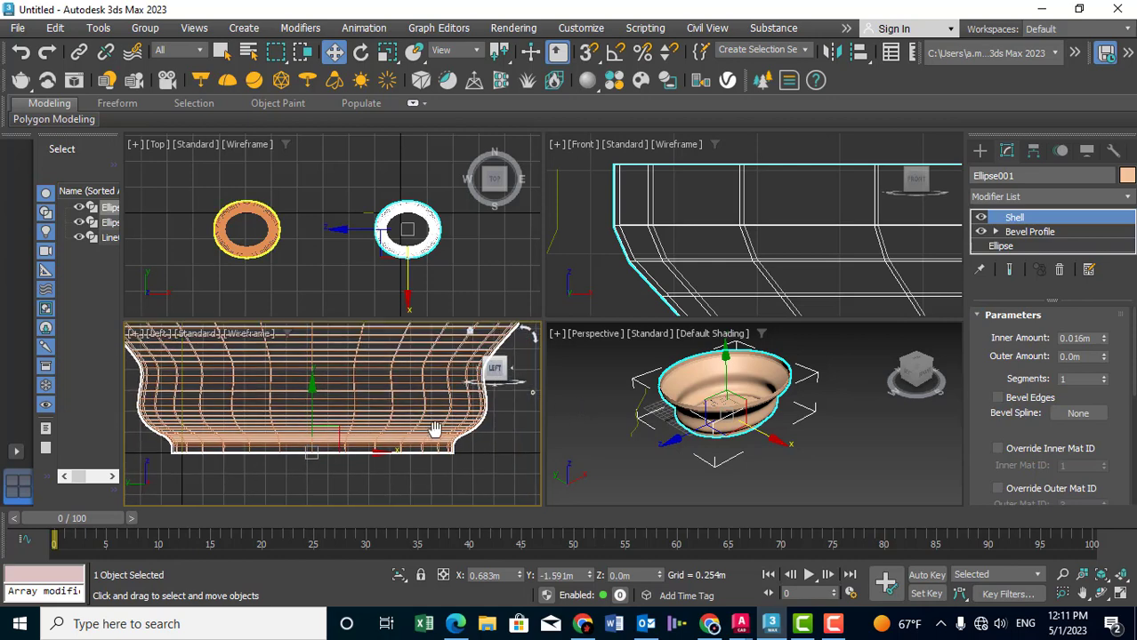
scroll(513, 401, "up", 1)
scroll(1003, 327, "down", 2)
scroll(1003, 327, "down", 2)
scroll(1003, 328, "down", 2)
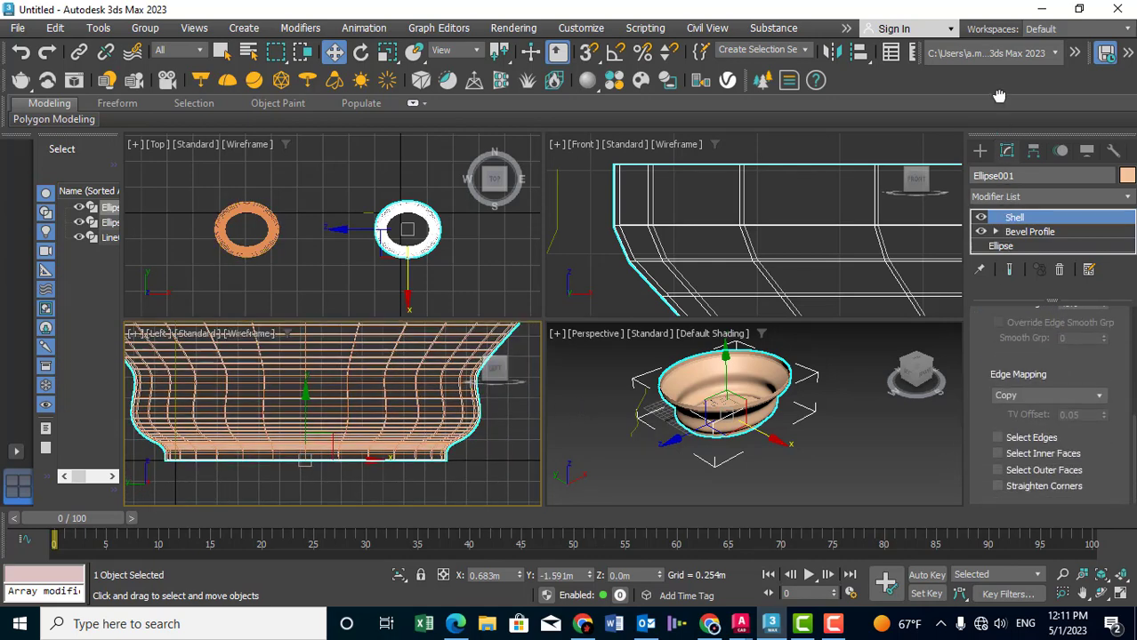
left_click(998, 486)
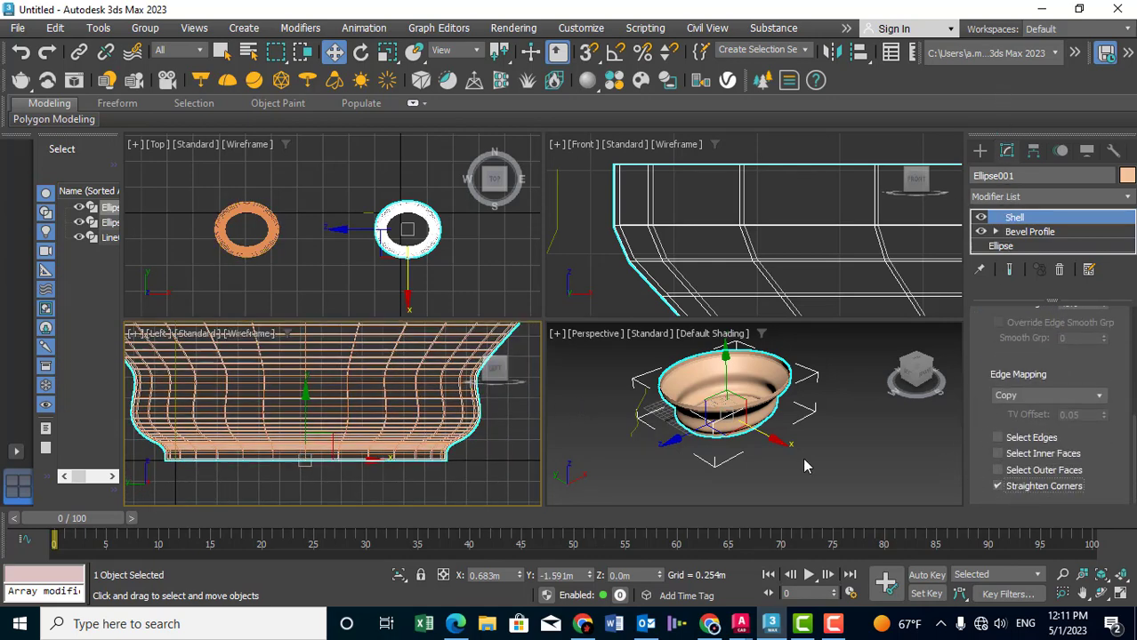
scroll(404, 473, "up", 1)
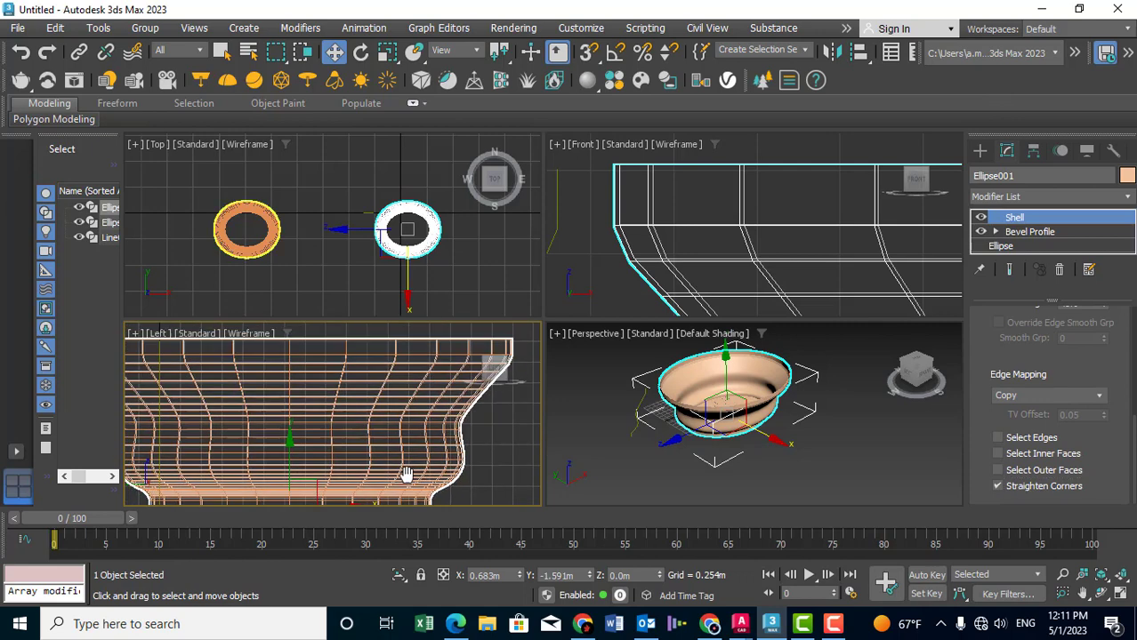
scroll(396, 470, "up", 2)
scroll(398, 469, "up", 1)
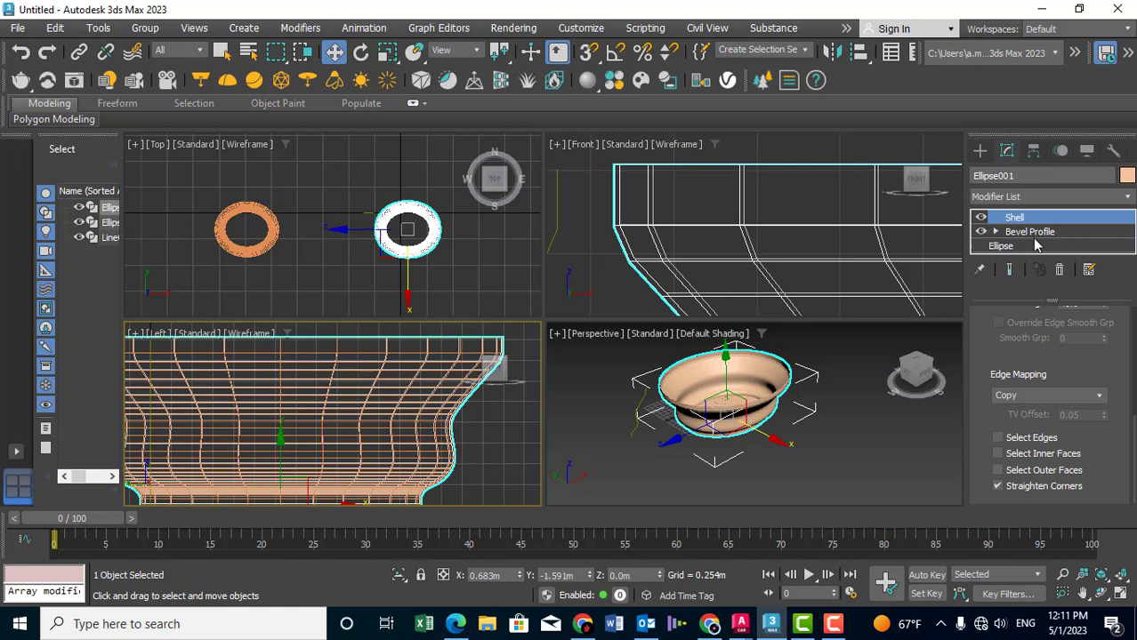
Enable Adaptive interpolation on the base Ellipse so the curve is smoother.
left_click(1002, 246)
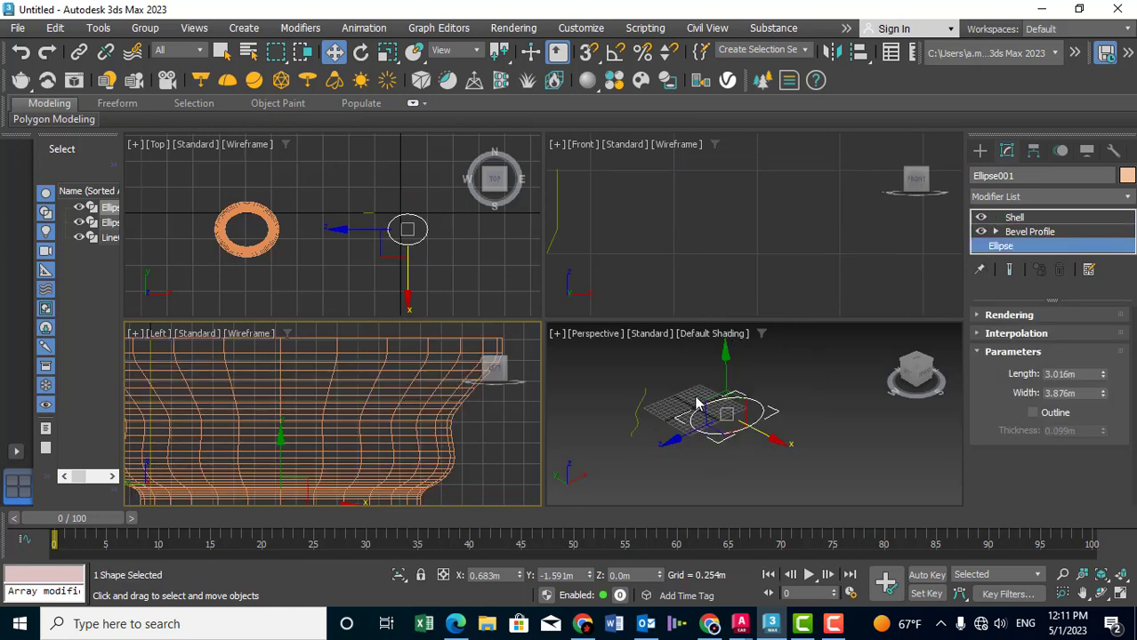
scroll(387, 226, "up", 4)
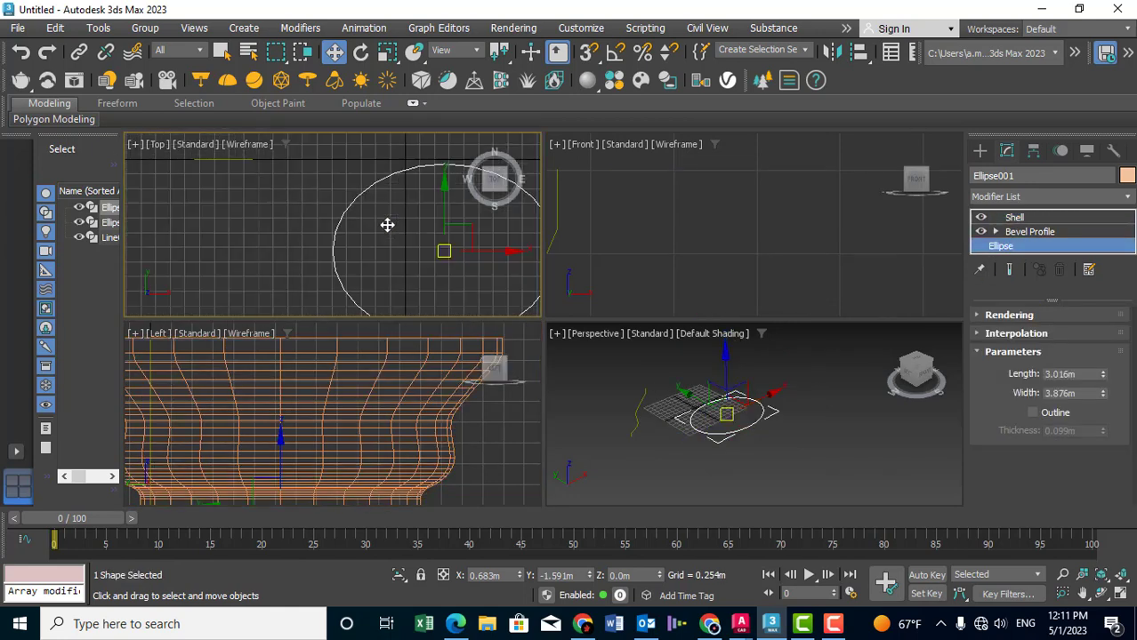
middle_click_drag(387, 225, 269, 207)
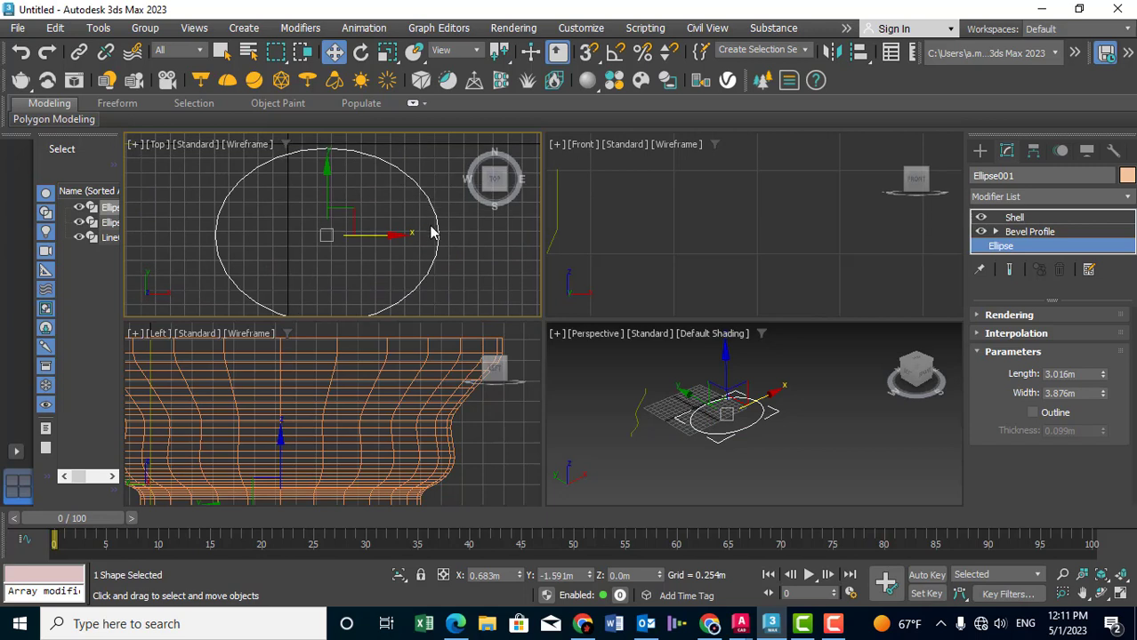
scroll(416, 178, "up", 3)
scroll(417, 178, "up", 2)
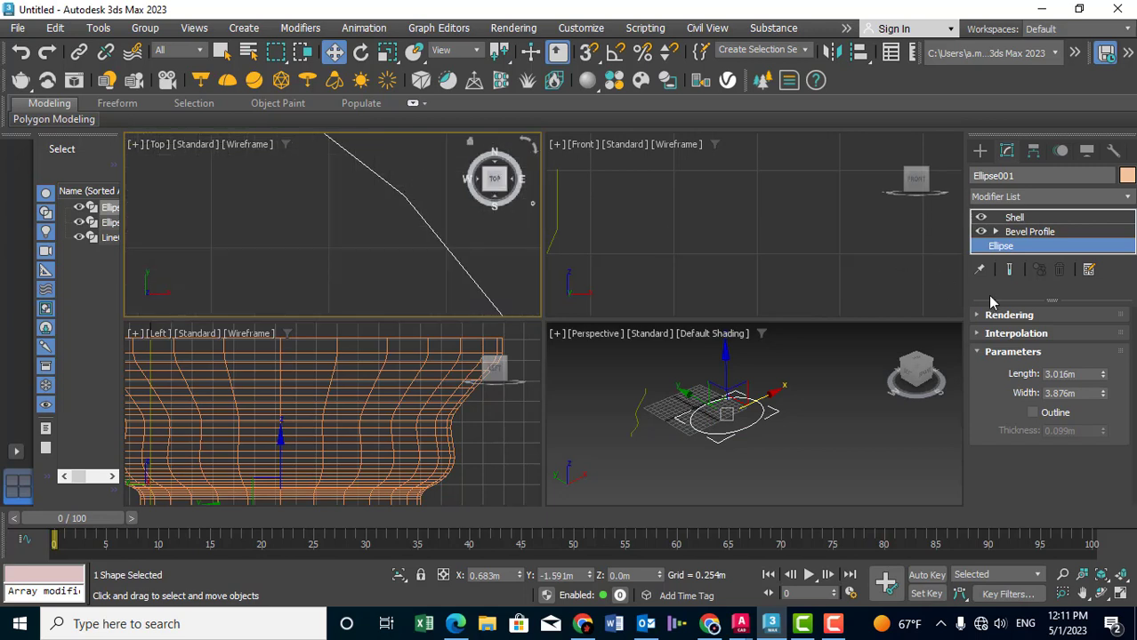
left_click(1012, 335)
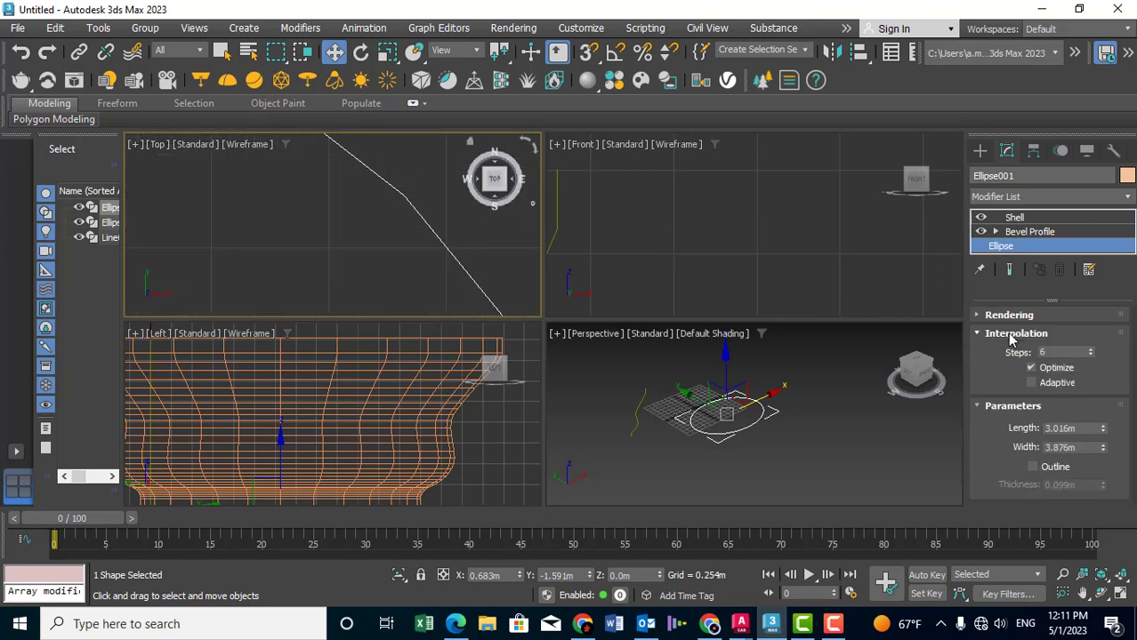
left_click(1044, 383)
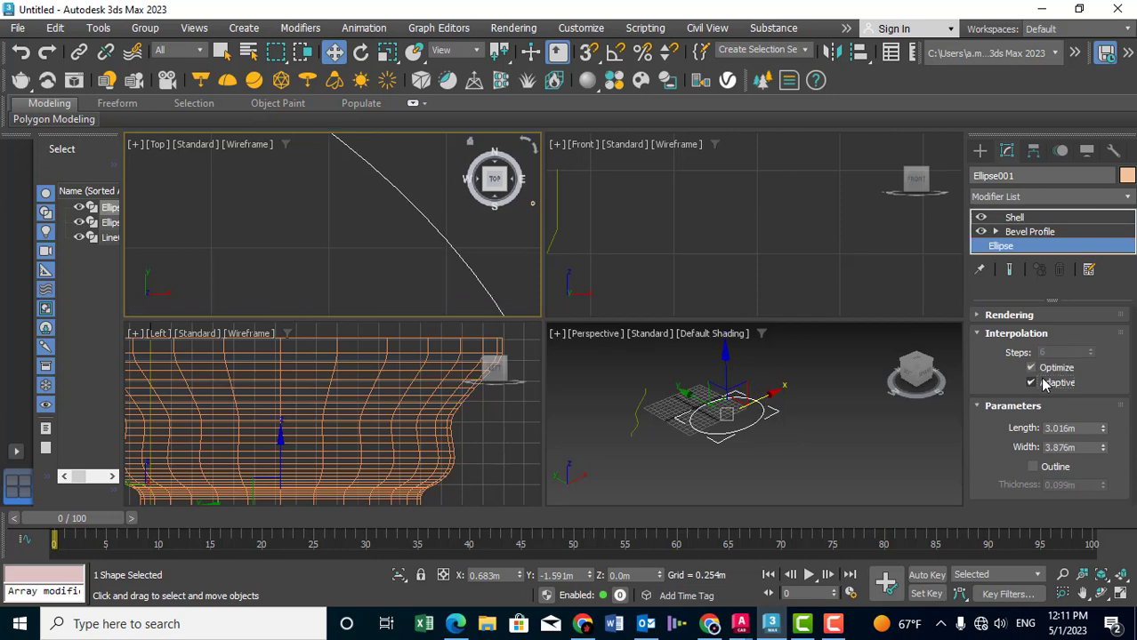
Return to the Shell modifier and set it to 3 Segments across the wall.
left_click(1048, 232)
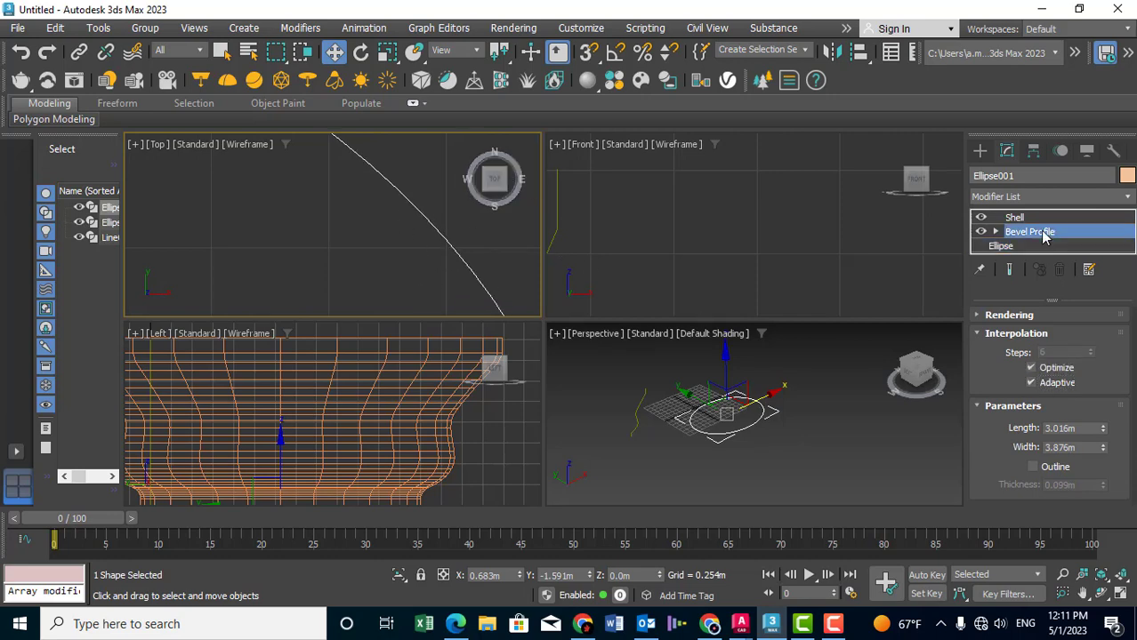
left_click(1023, 218)
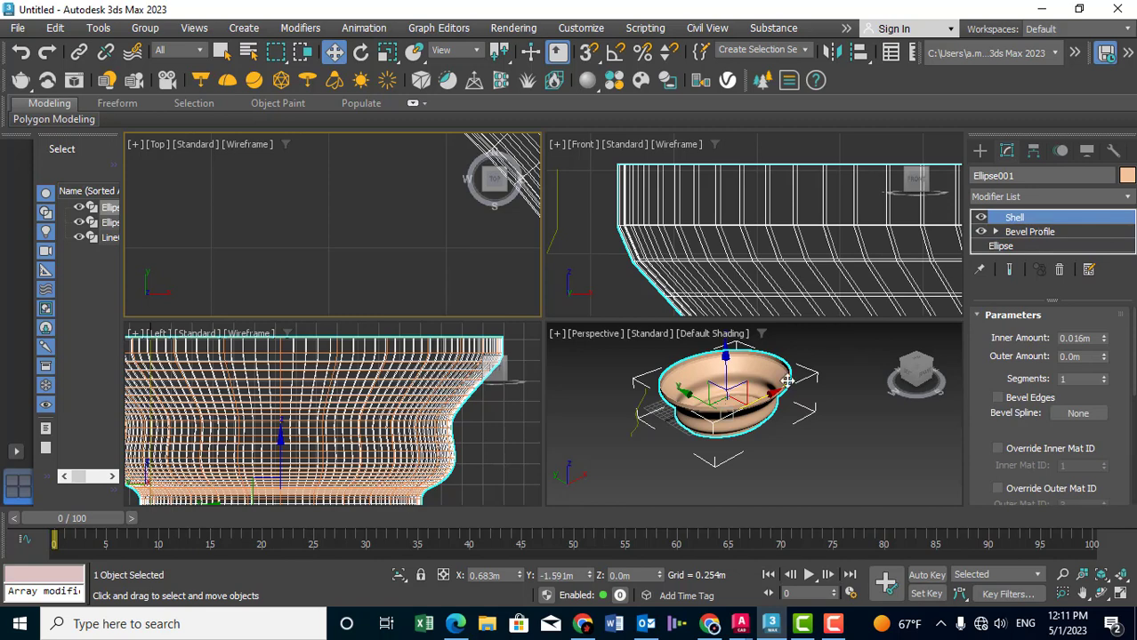
middle_click_drag(788, 380, 749, 428, "alt")
scroll(739, 221, "up", 2)
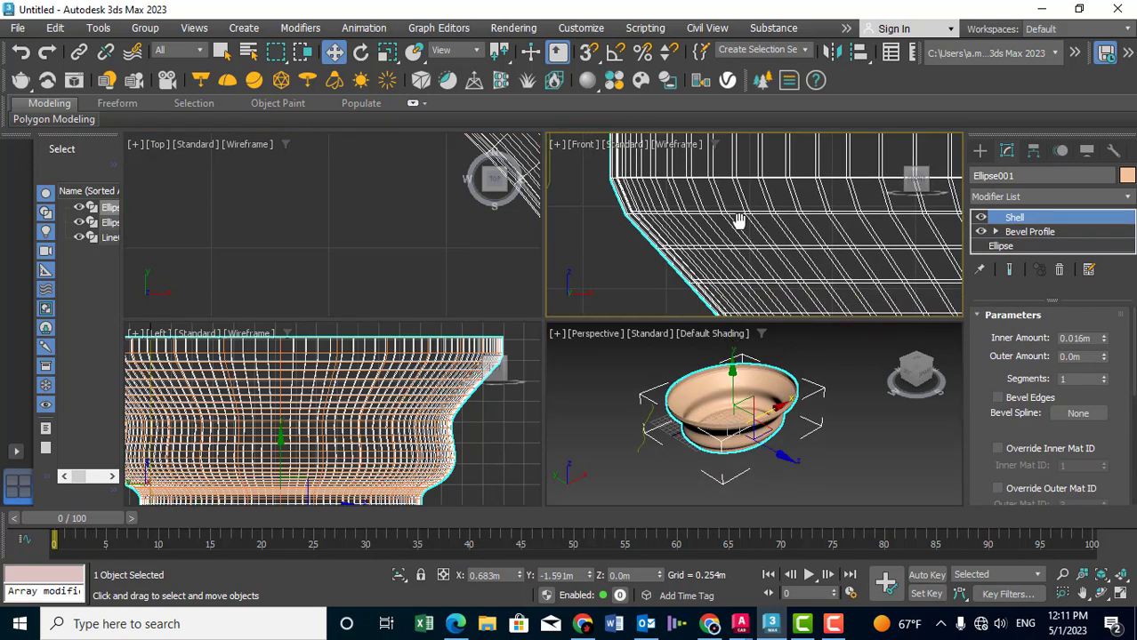
scroll(738, 222, "down", 2)
scroll(739, 222, "down", 2)
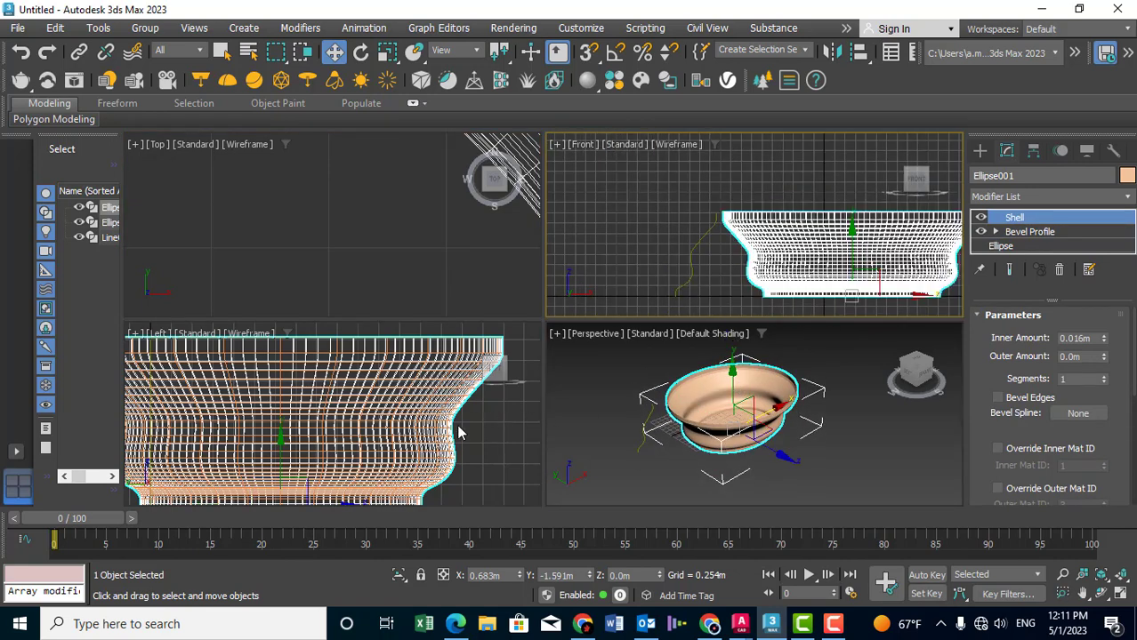
scroll(461, 433, "down", 3)
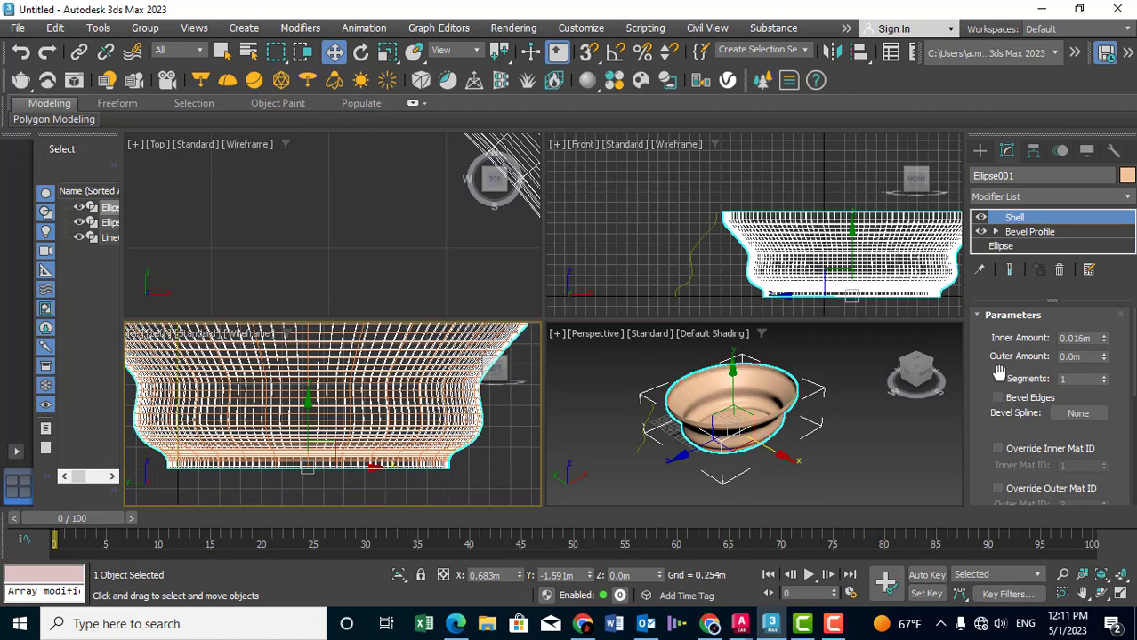
left_click(1106, 381)
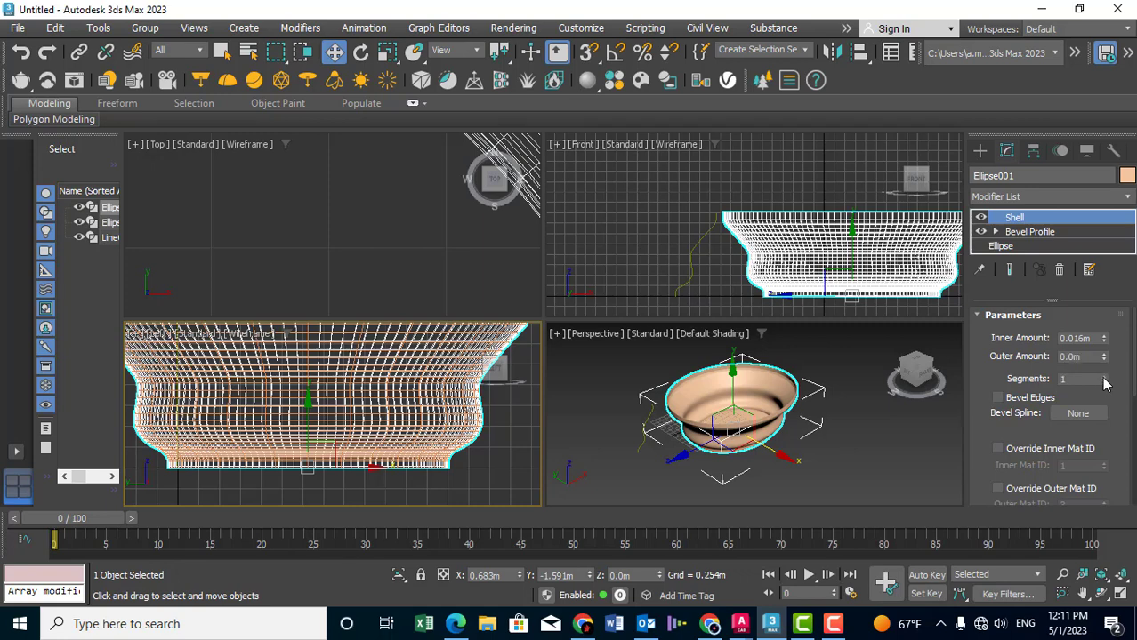
Uncheck Keep Lines From Crossing in the Bevel Profile's Intersections, then reselect the Shell modifier.
left_click(1035, 232)
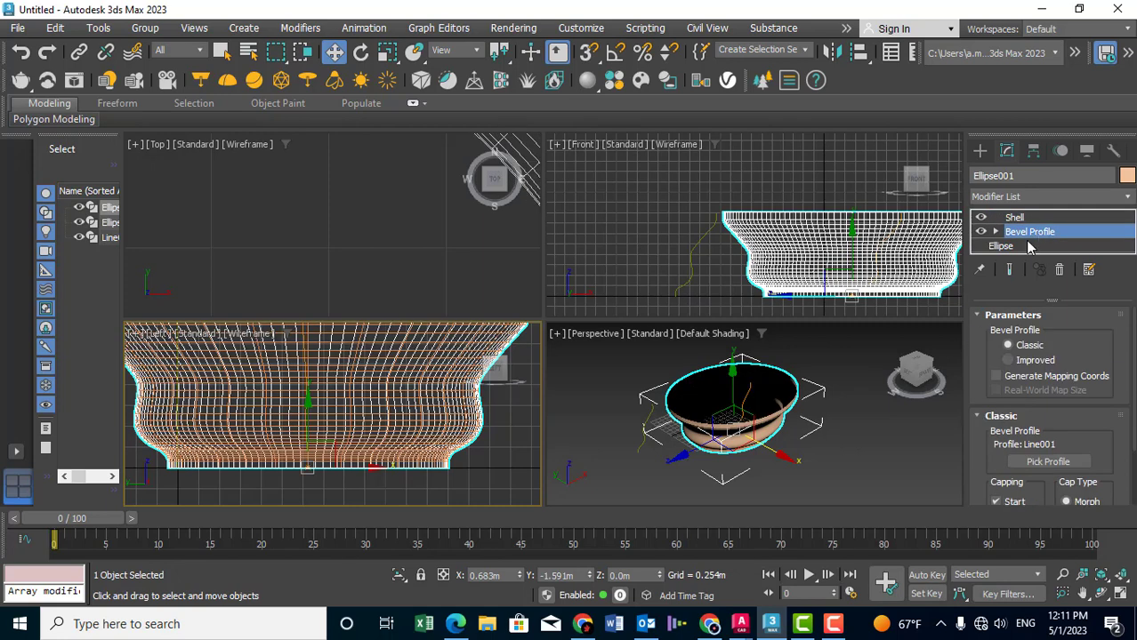
left_click_drag(995, 352, 988, 269)
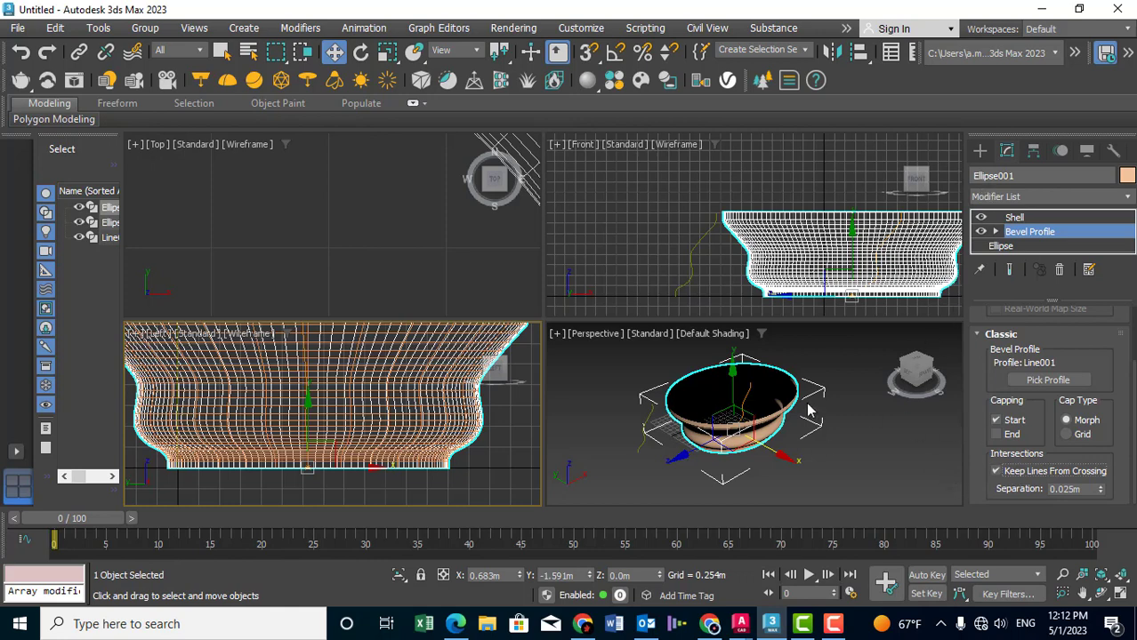
left_click(996, 471)
left_click_drag(985, 350, 998, 501)
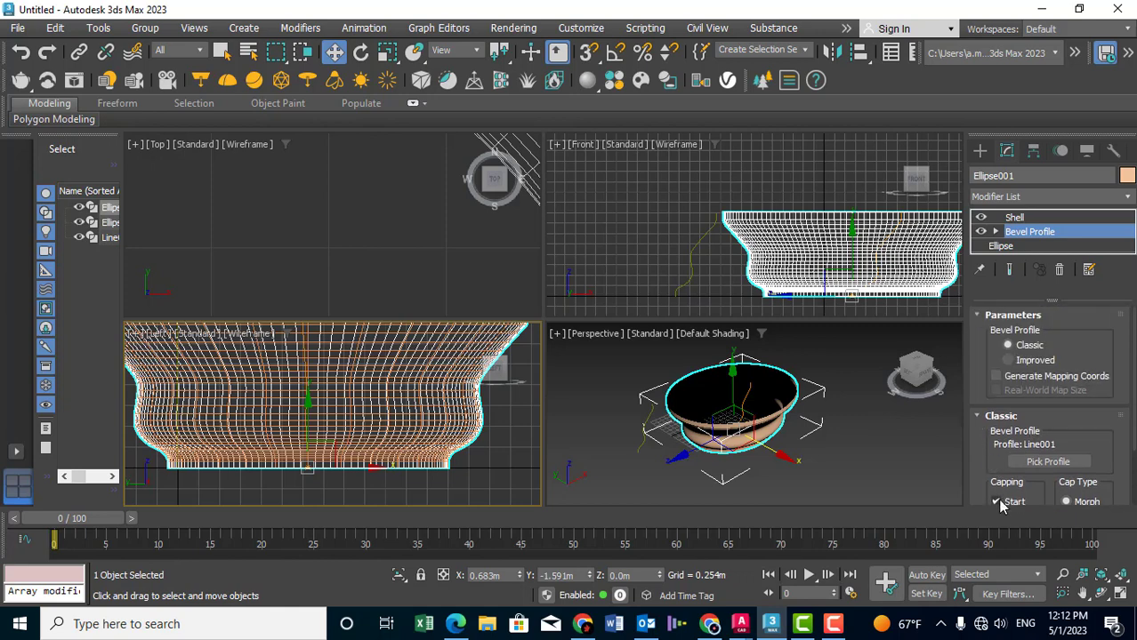
middle_click_drag(765, 418, 749, 418)
left_click(1023, 219)
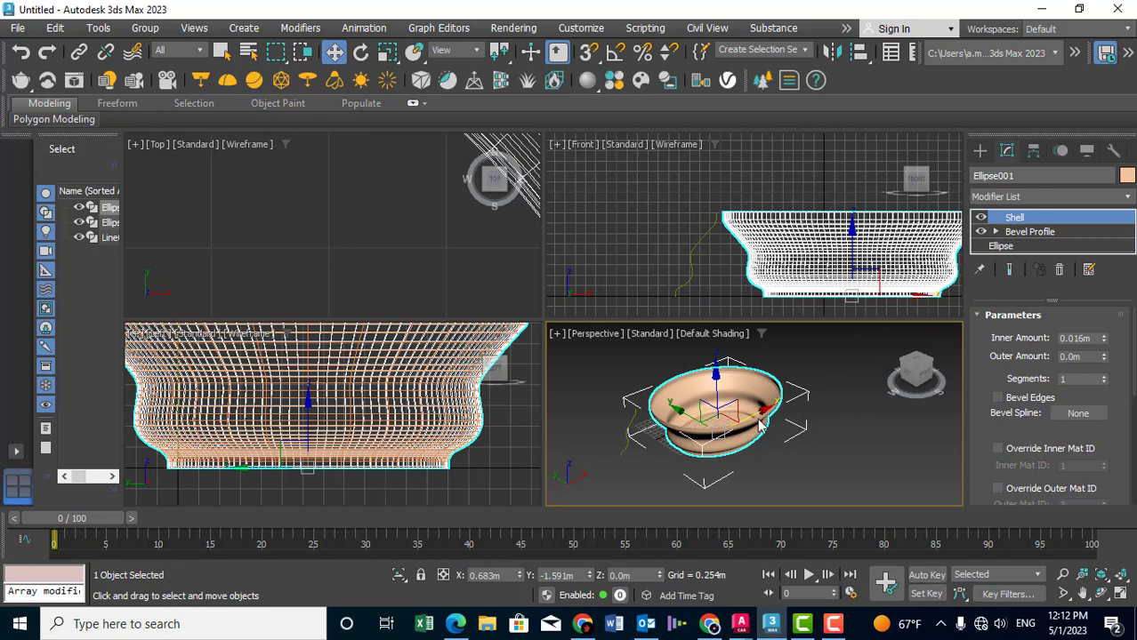
Raise the Shell's Inner Amount to 0.086m and zoom the viewports to inspect the thicker bowl.
scroll(761, 427, "up", 2)
scroll(681, 396, "up", 2)
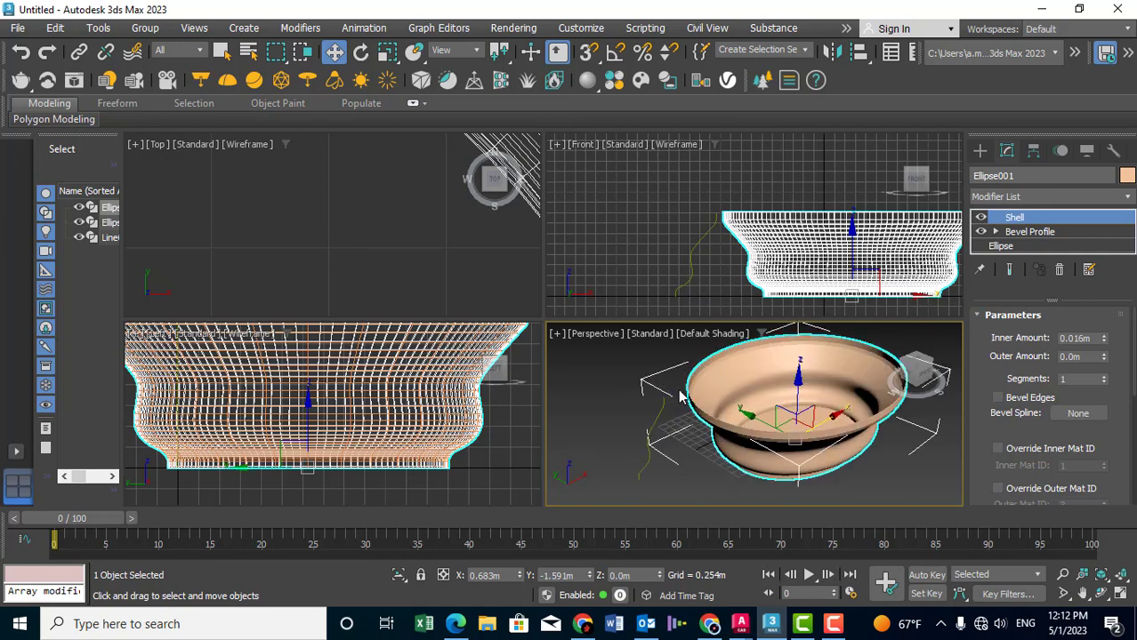
scroll(702, 393, "up", 3)
scroll(710, 391, "up", 2)
scroll(710, 391, "down", 2)
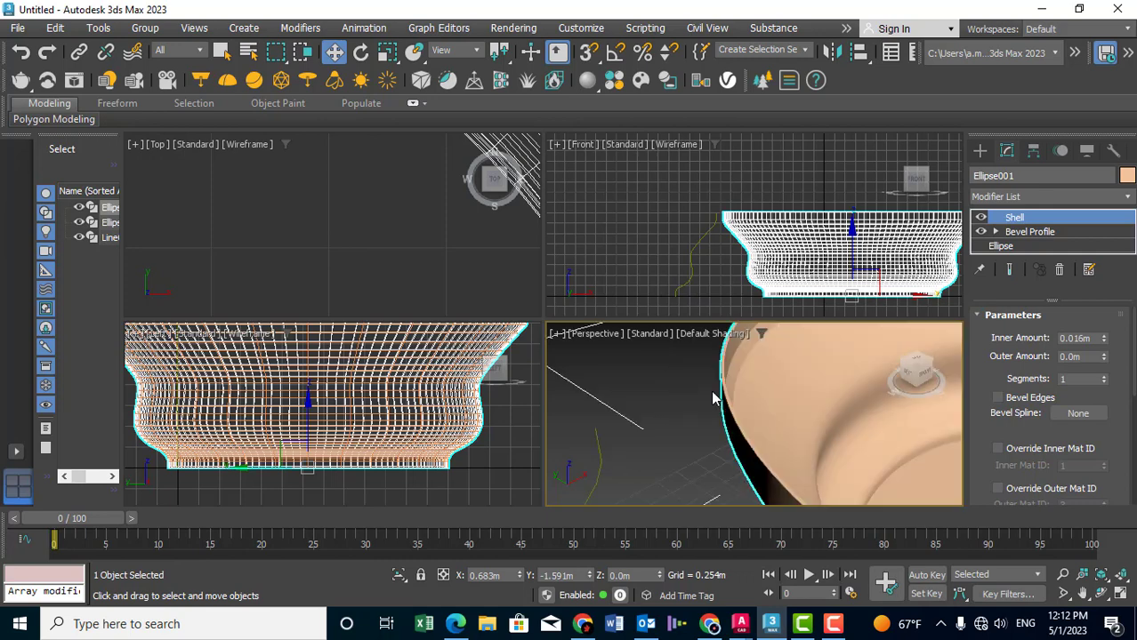
left_click_drag(1103, 340, 12, 120)
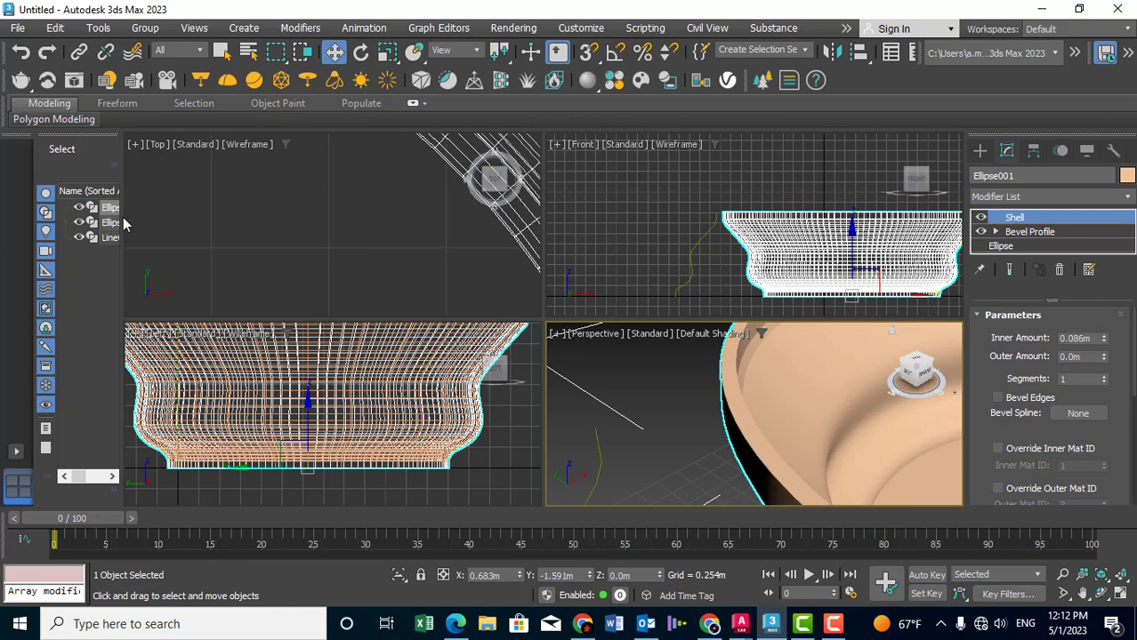
scroll(620, 250, "down", 3)
scroll(662, 253, "down", 2)
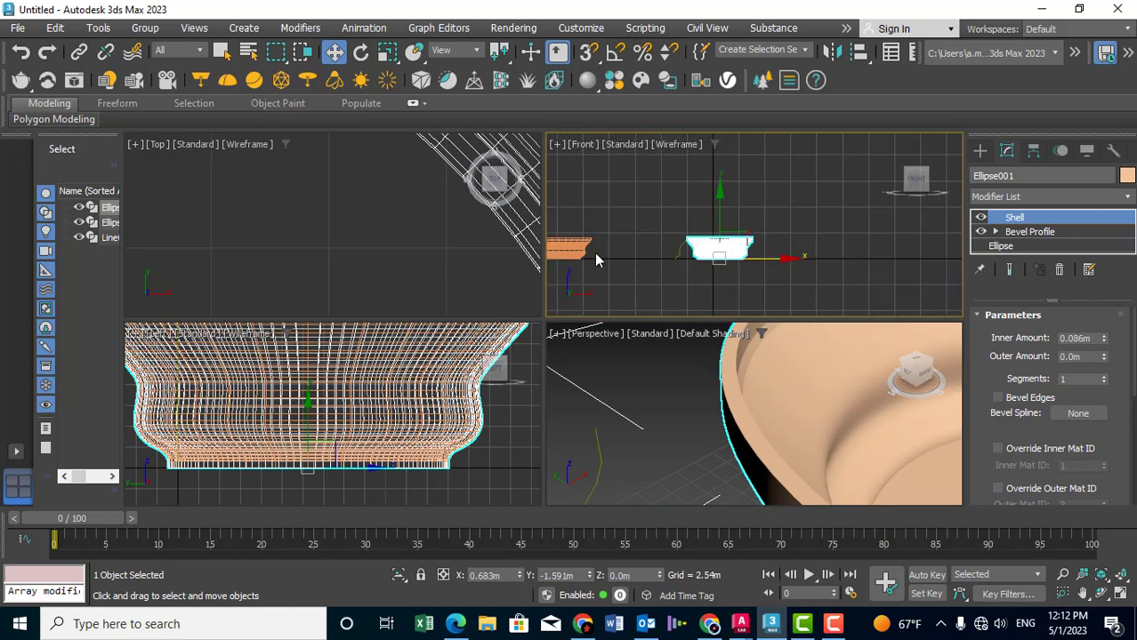
scroll(678, 259, "up", 3)
scroll(685, 227, "up", 2)
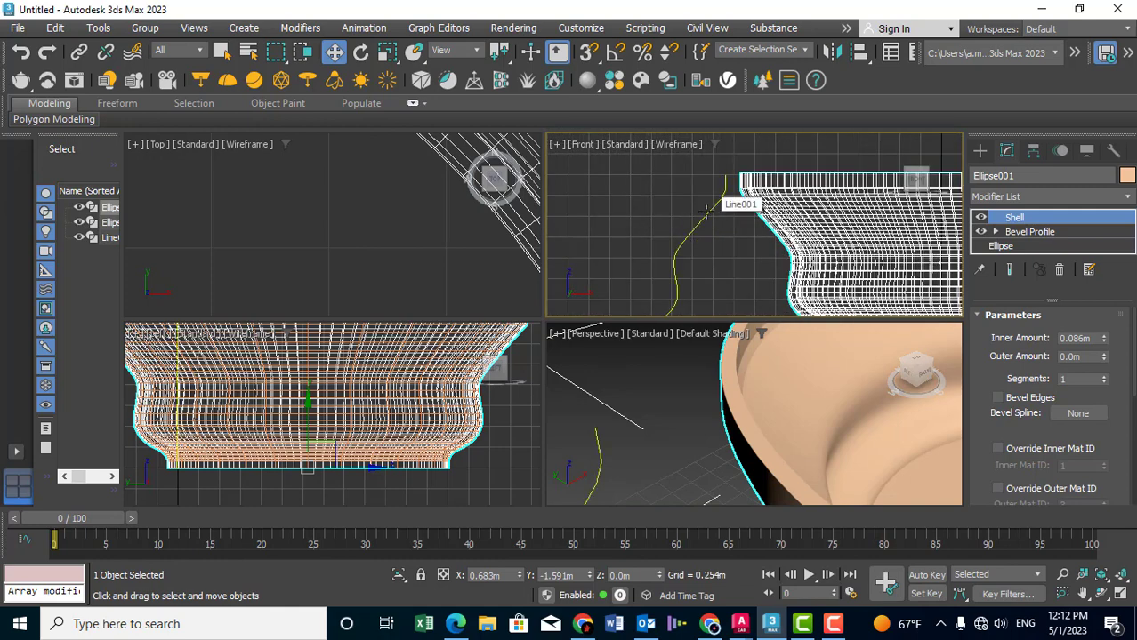
scroll(688, 255, "down", 2)
scroll(694, 249, "down", 1)
scroll(623, 248, "down", 2)
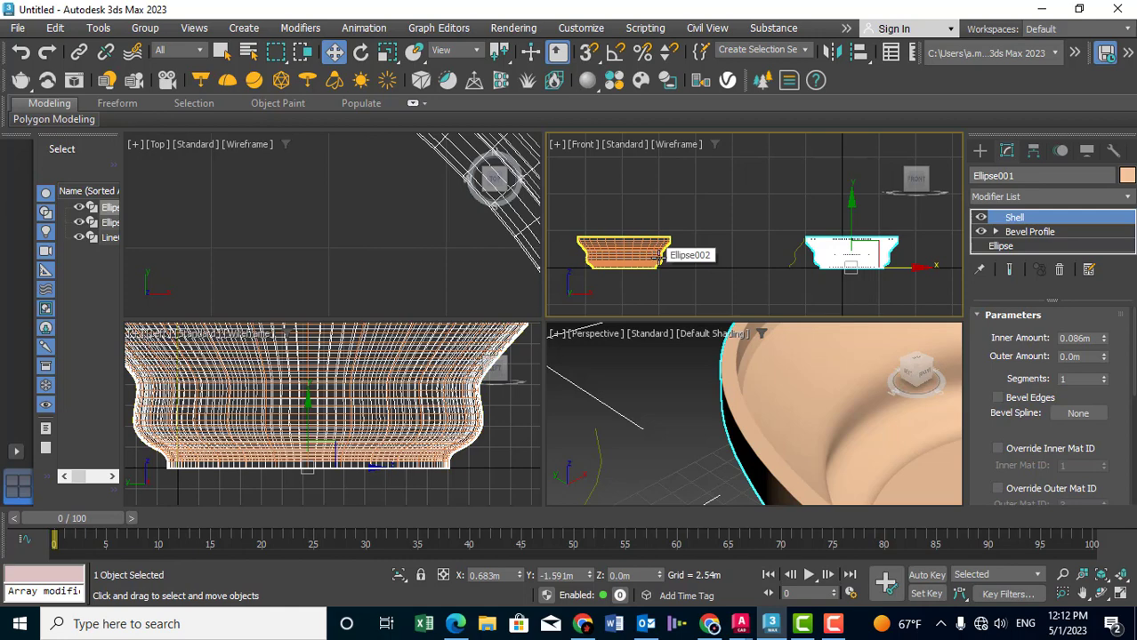
left_click(658, 257)
scroll(705, 374, "down", 2)
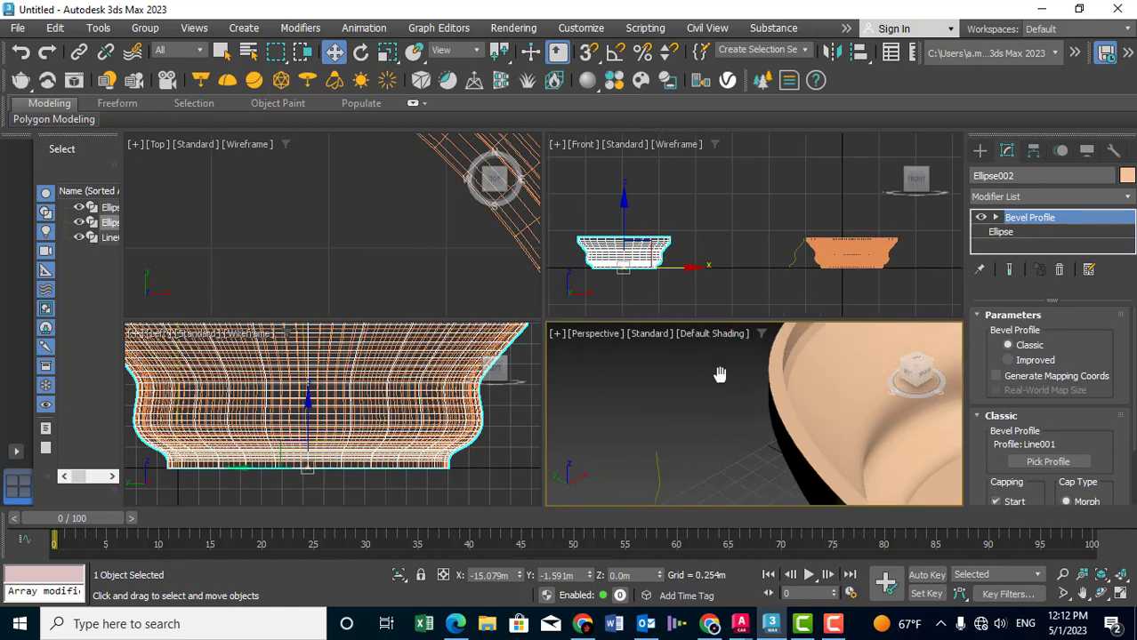
scroll(707, 378, "down", 3)
scroll(712, 386, "down", 3)
scroll(719, 407, "up", 2)
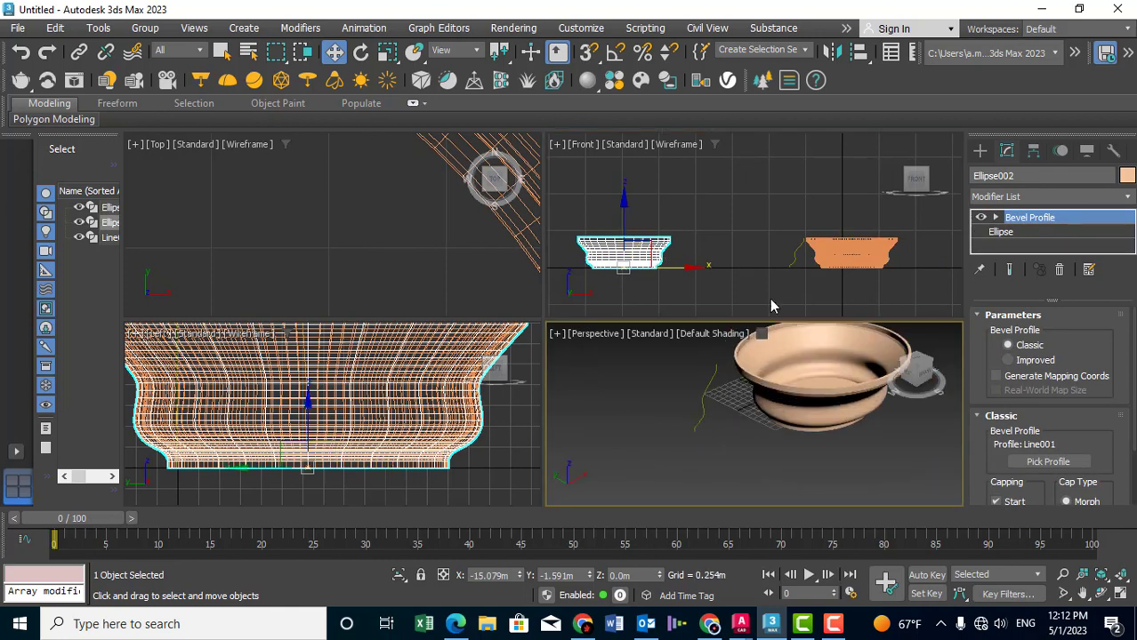
scroll(790, 260, "up", 2)
scroll(784, 259, "up", 2)
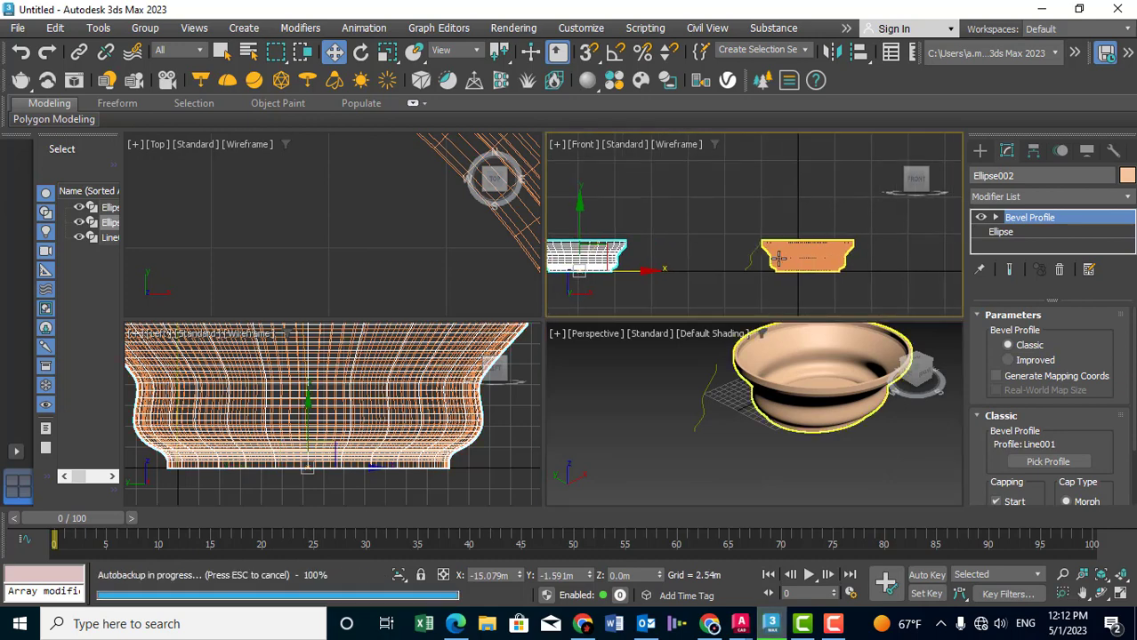
scroll(779, 258, "up", 3)
scroll(778, 258, "up", 2)
middle_click_drag(779, 257, 754, 246)
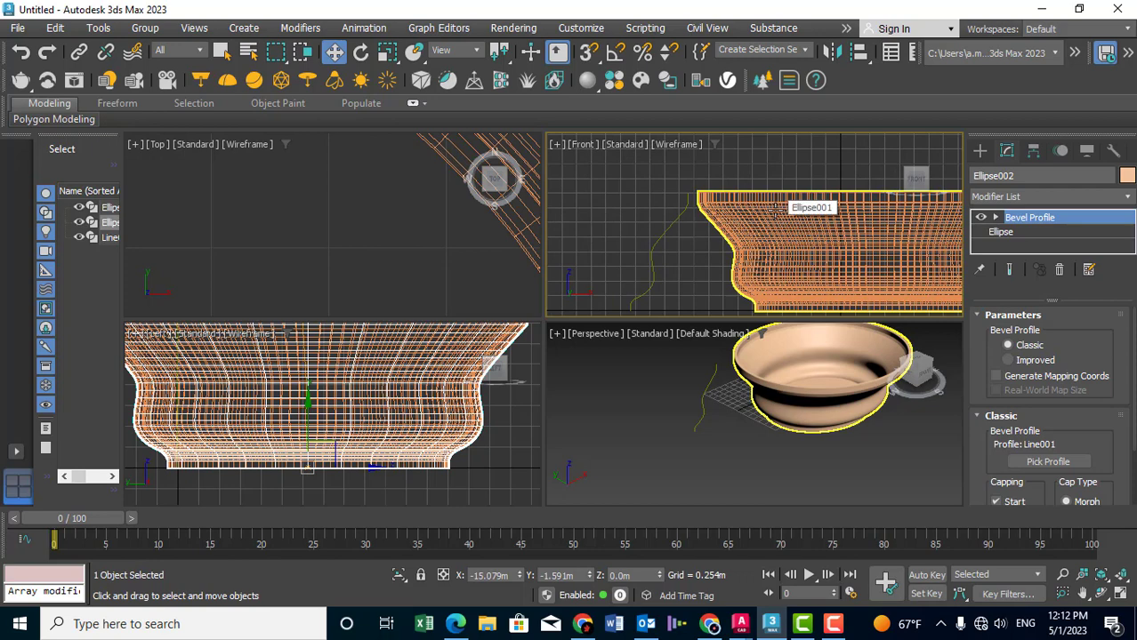
left_click(775, 210)
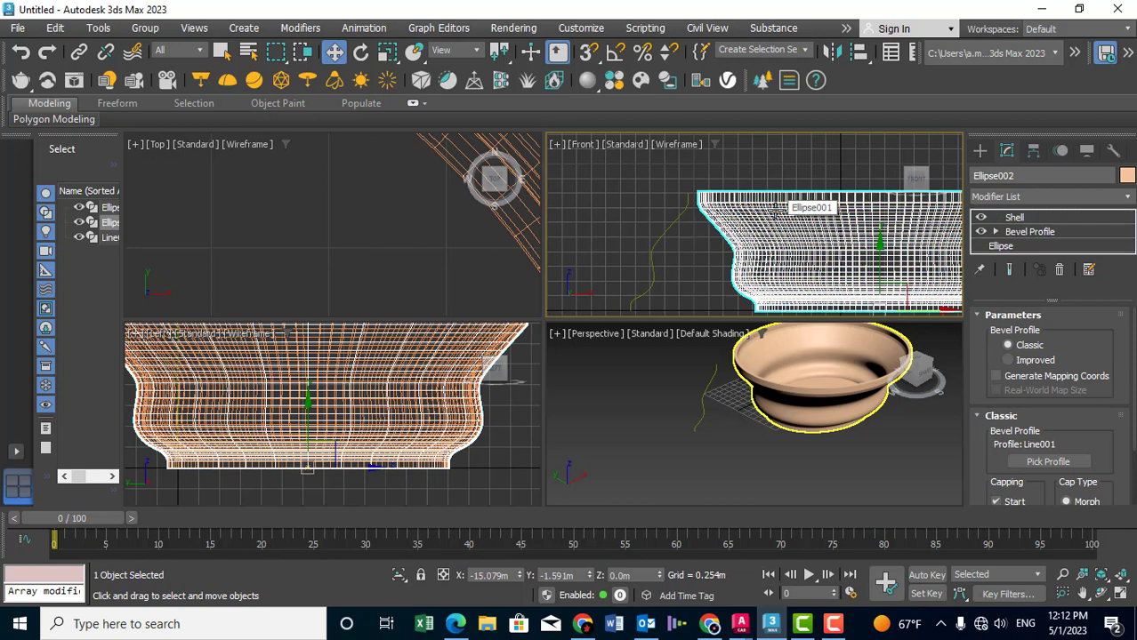
Delete the bowl's Shell modifier and select the profile line Line001.
right_click(1001, 220)
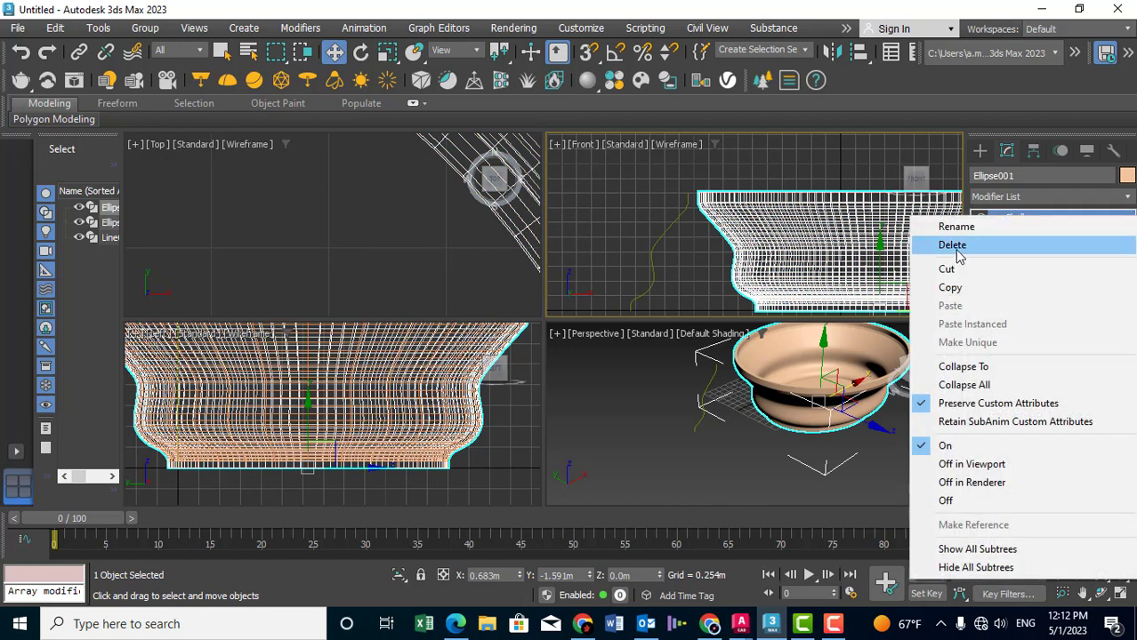
left_click(952, 244)
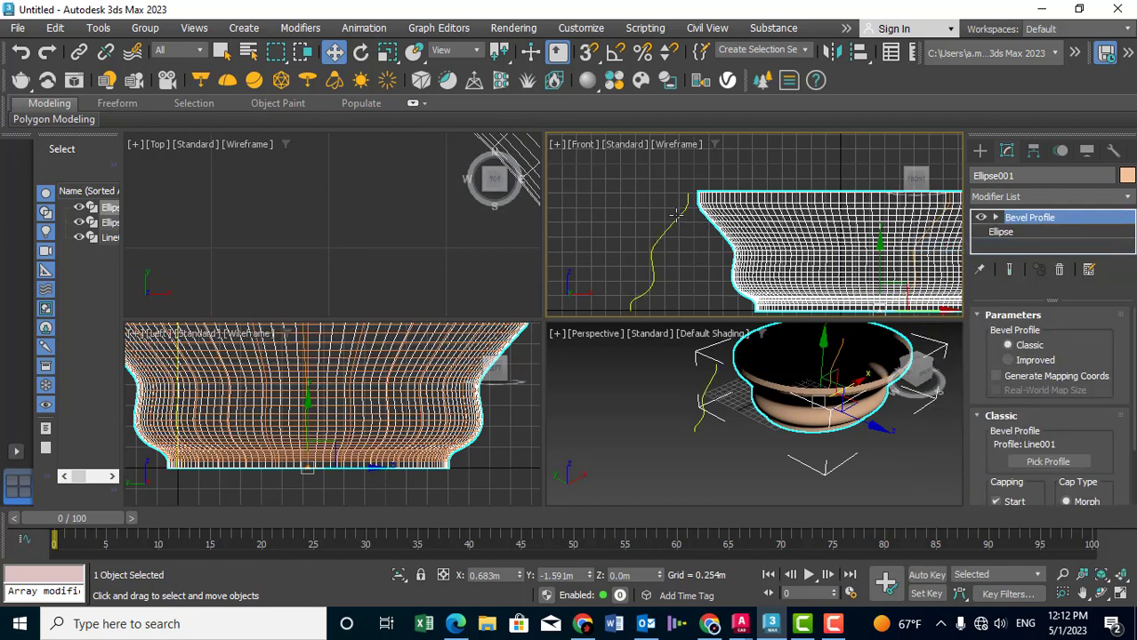
left_click(678, 211)
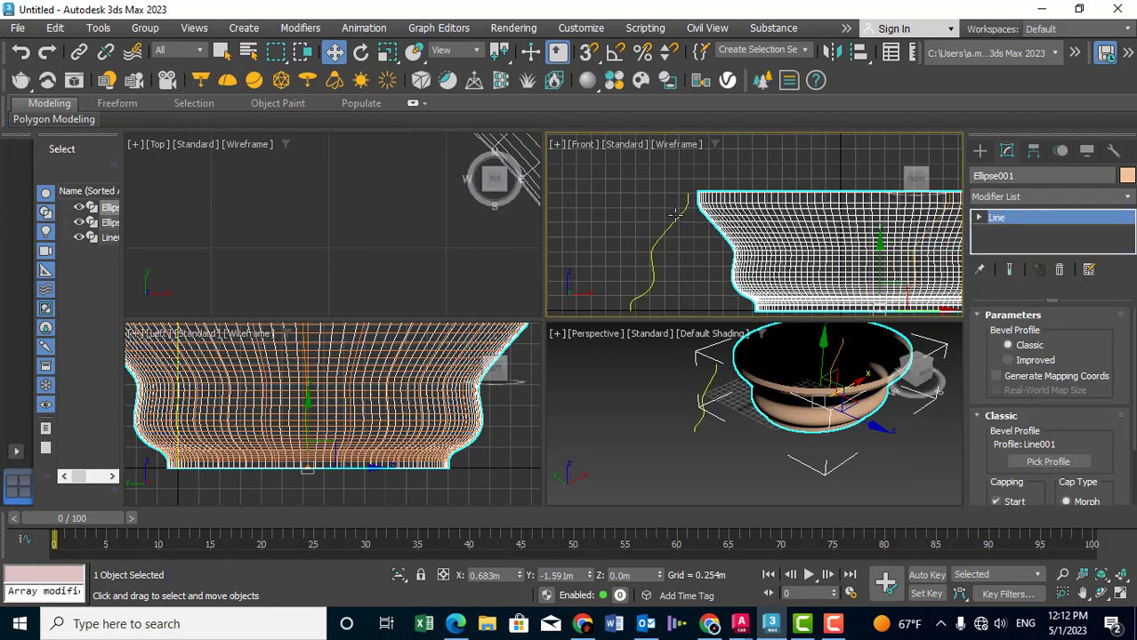
Put Line001 at Spline sub-object level and bring the Geometry rollout's Outline setting into view.
left_click(979, 218)
left_click(1128, 246)
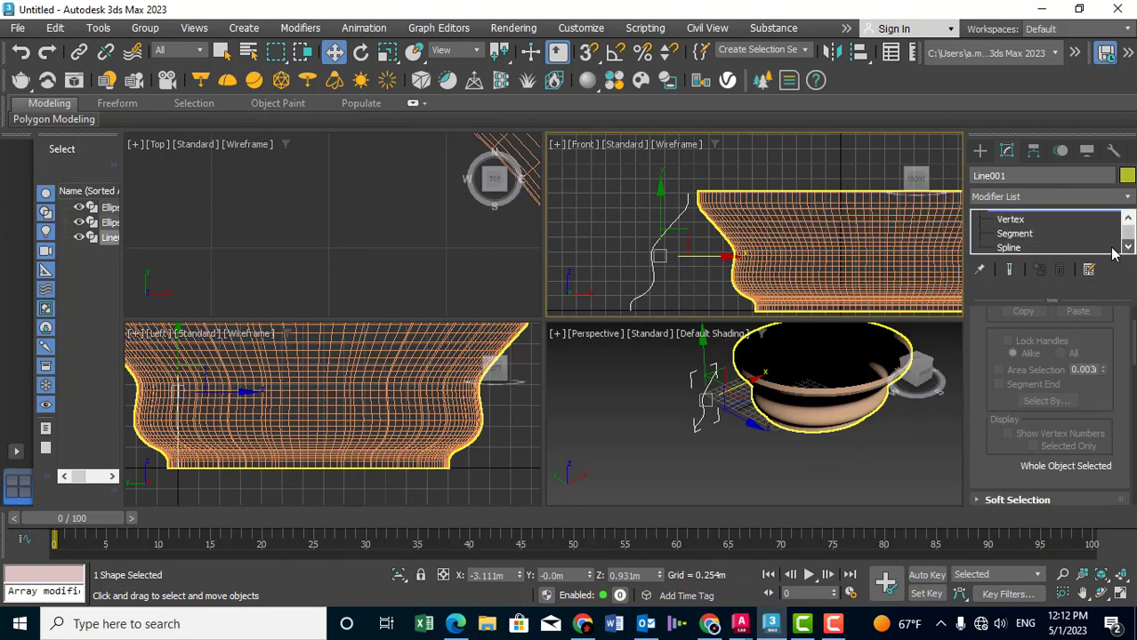
left_click(1011, 246)
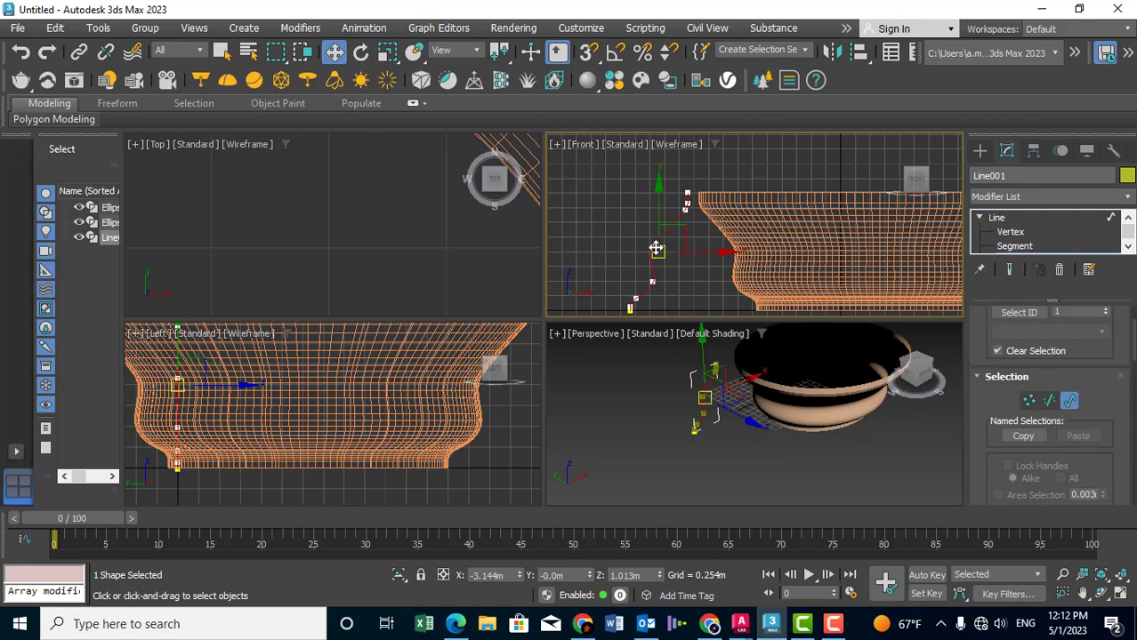
middle_click_drag(657, 246, 665, 224)
scroll(988, 400, "down", 3)
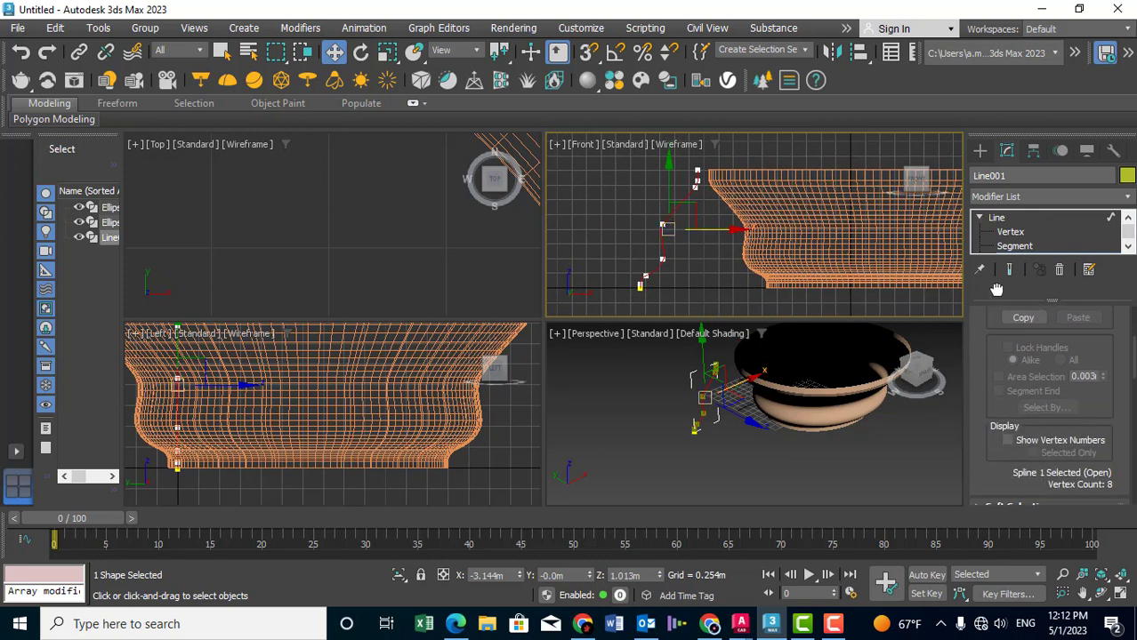
scroll(988, 400, "down", 3)
scroll(987, 400, "down", 3)
scroll(1050, 401, "down", 1)
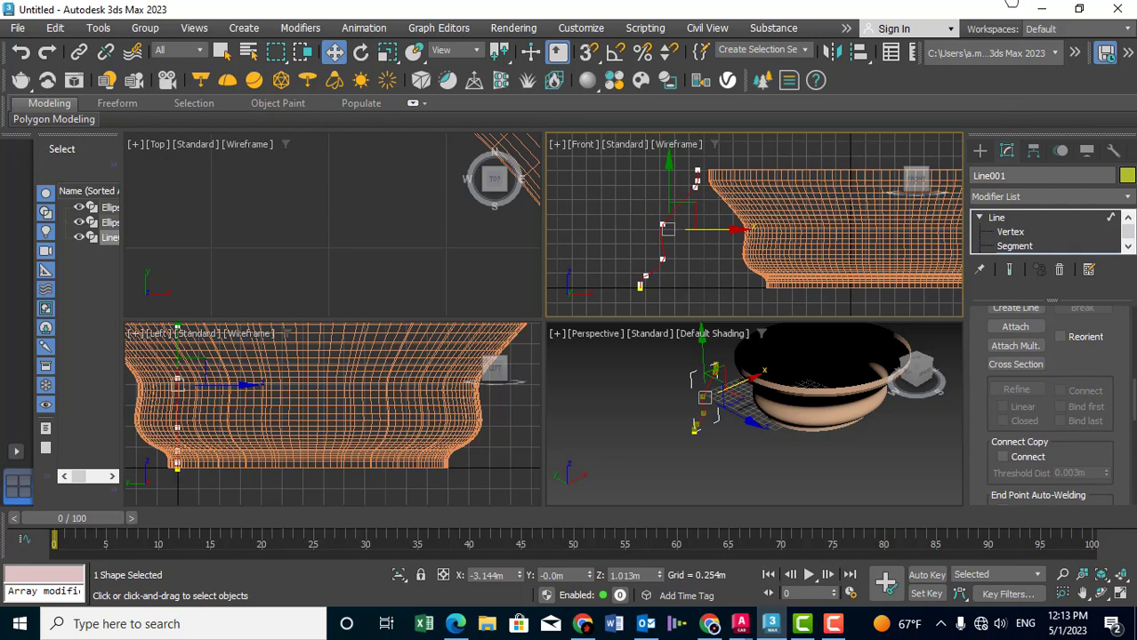
scroll(1092, 365, "up", 5)
scroll(1092, 364, "up", 1)
scroll(1092, 365, "down", 3)
scroll(1092, 365, "down", 3)
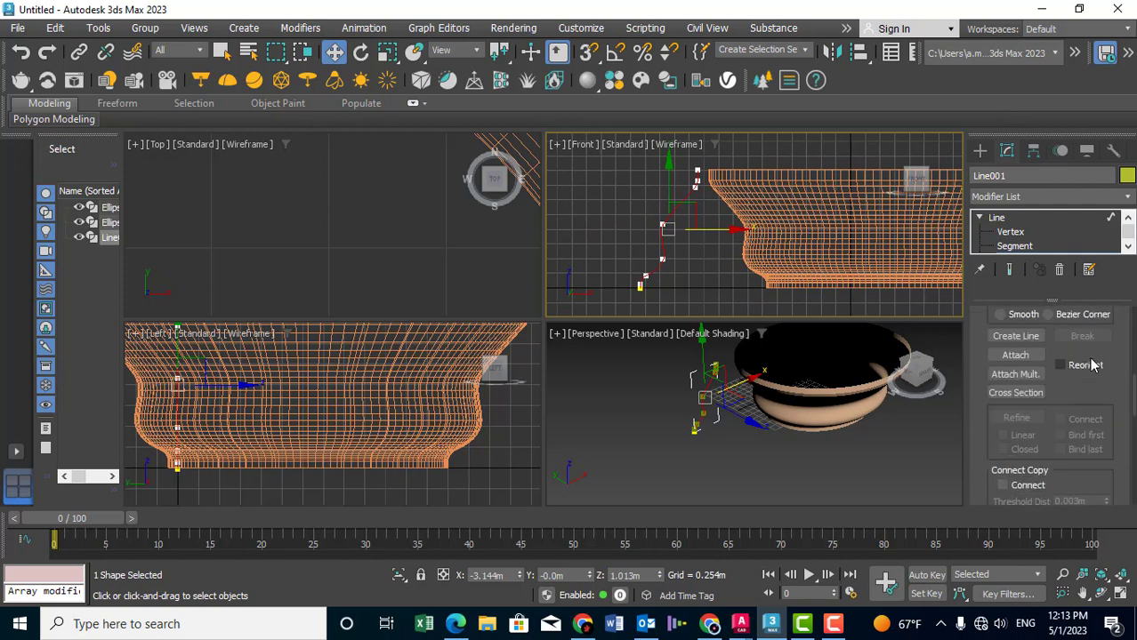
scroll(1092, 365, "down", 5)
scroll(1092, 361, "down", 5)
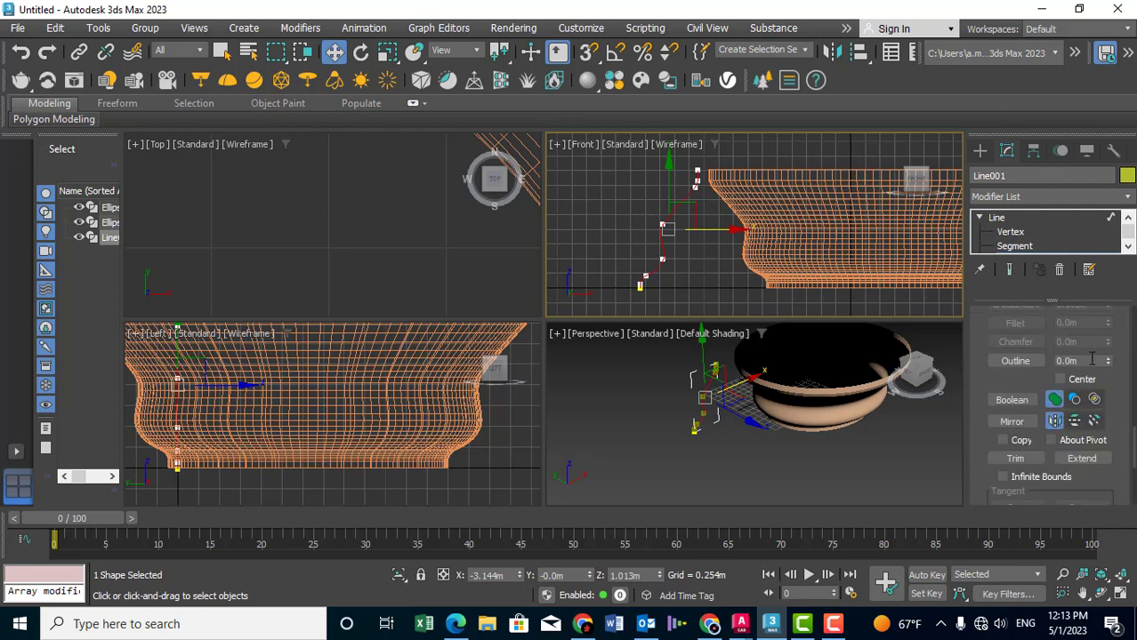
Outline Line001's profile spline by about 0.07m into a closed two-sided wall shape.
left_click(1015, 360)
scroll(578, 253, "down", 2)
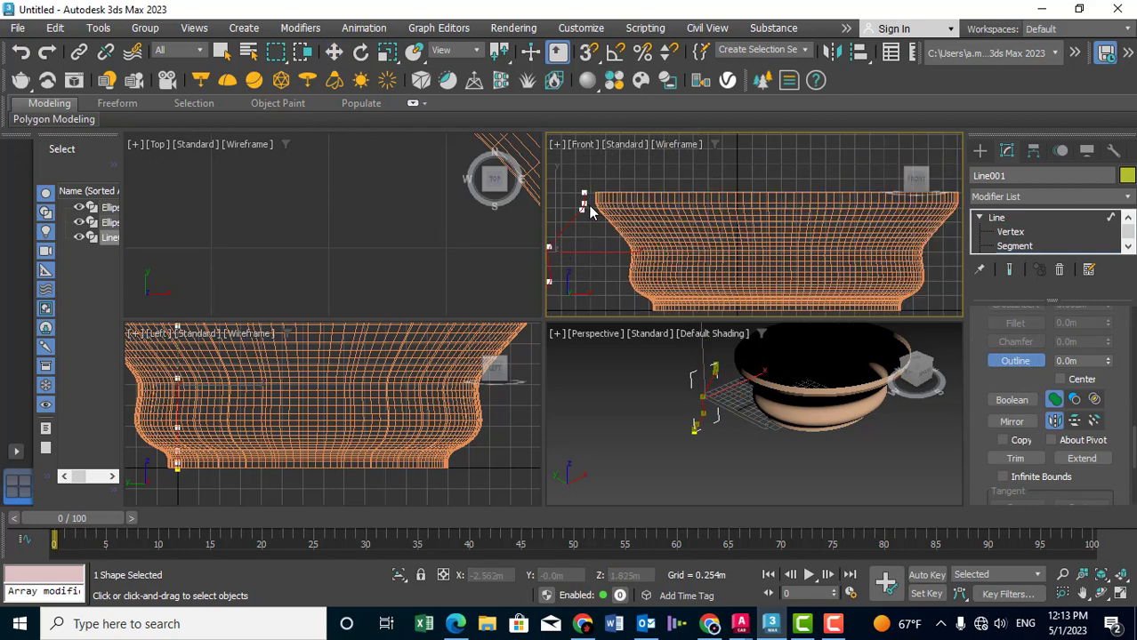
scroll(582, 200, "up", 3)
left_click_drag(601, 210, 612, 199)
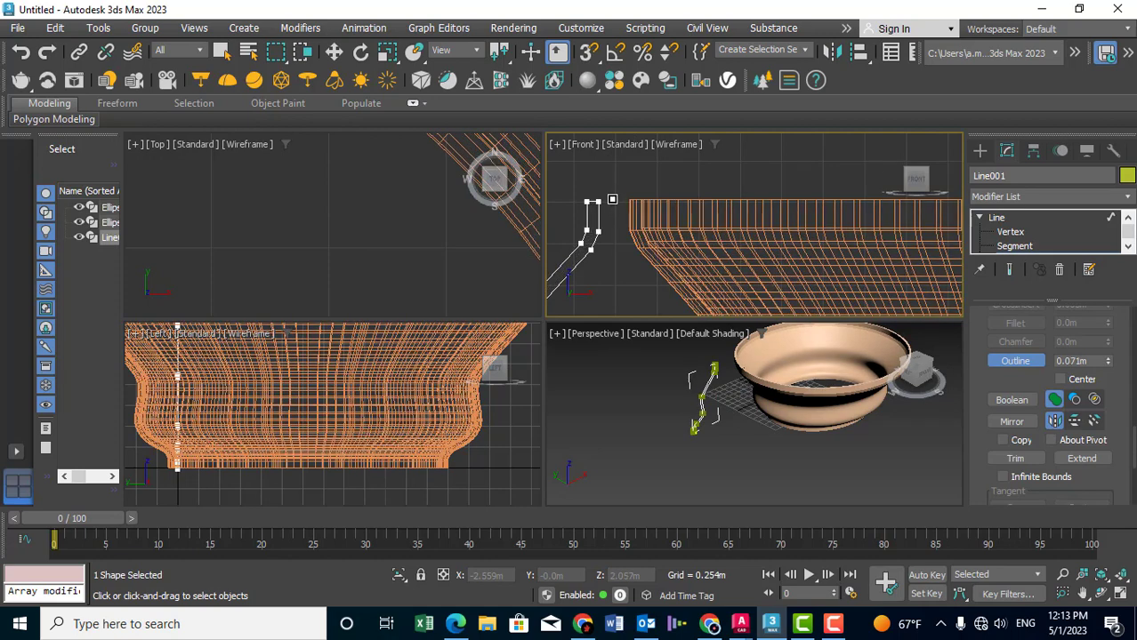
Zoom and pan the Perspective view in close on the profile line beside the bowl's rim.
scroll(767, 230, "down", 1)
scroll(736, 223, "down", 1)
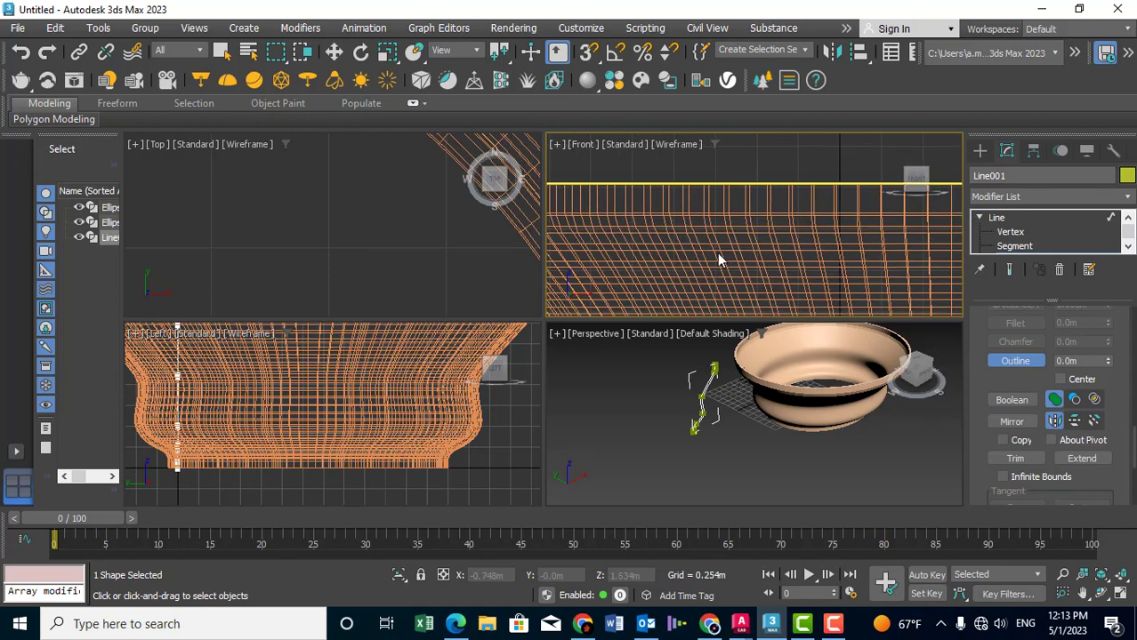
scroll(717, 253, "down", 2)
scroll(735, 424, "up", 2)
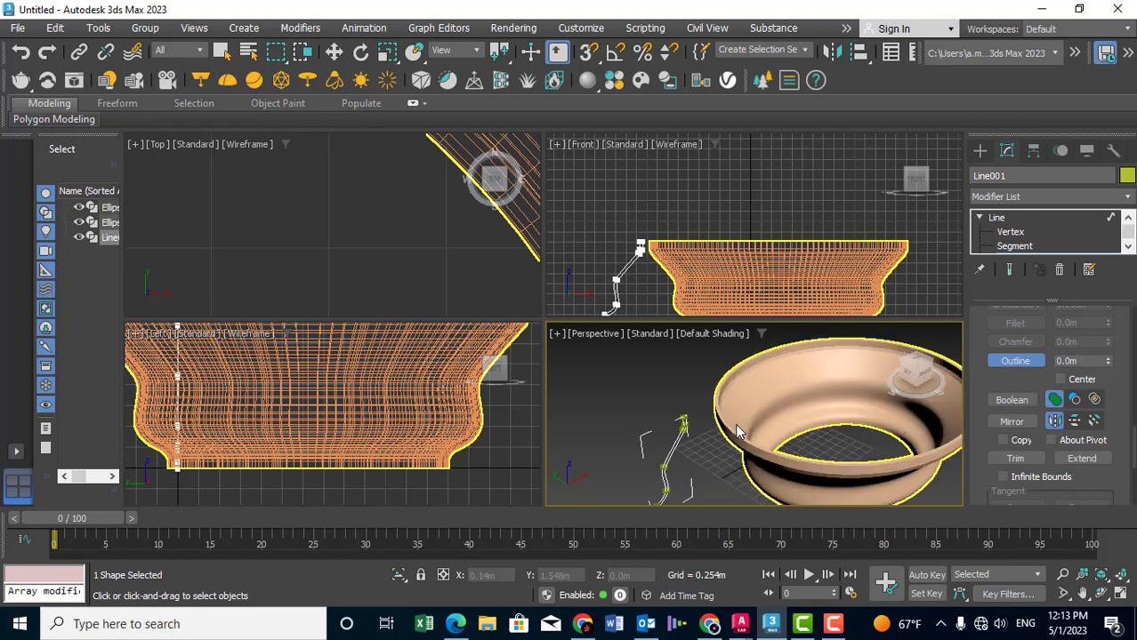
scroll(729, 418, "up", 2)
scroll(729, 418, "up", 2)
scroll(640, 430, "up", 2)
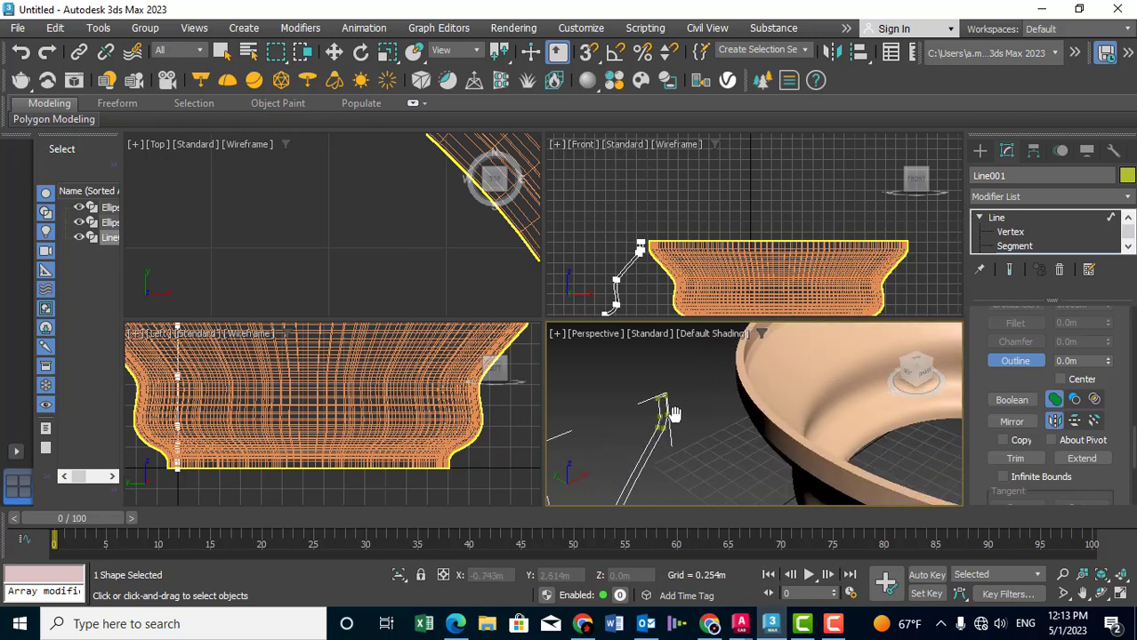
scroll(642, 418, "up", 1)
scroll(644, 411, "up", 2)
scroll(644, 407, "up", 1)
middle_click_drag(644, 407, 632, 432)
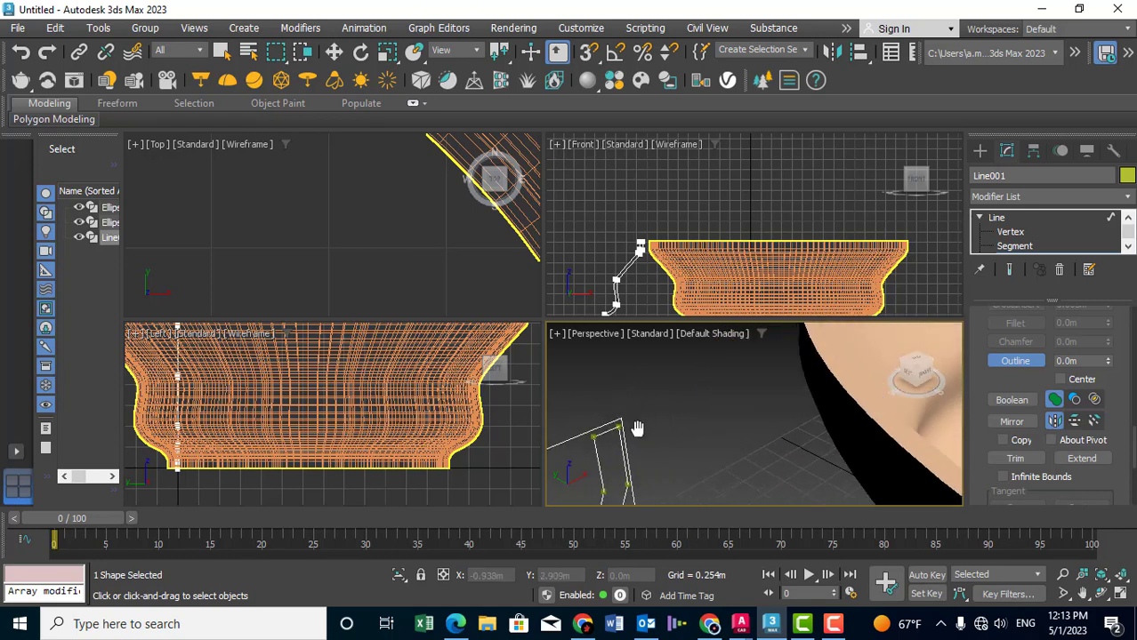
Set the Perspective viewport to Facets shading with Edged Faces turned on.
left_click(701, 335)
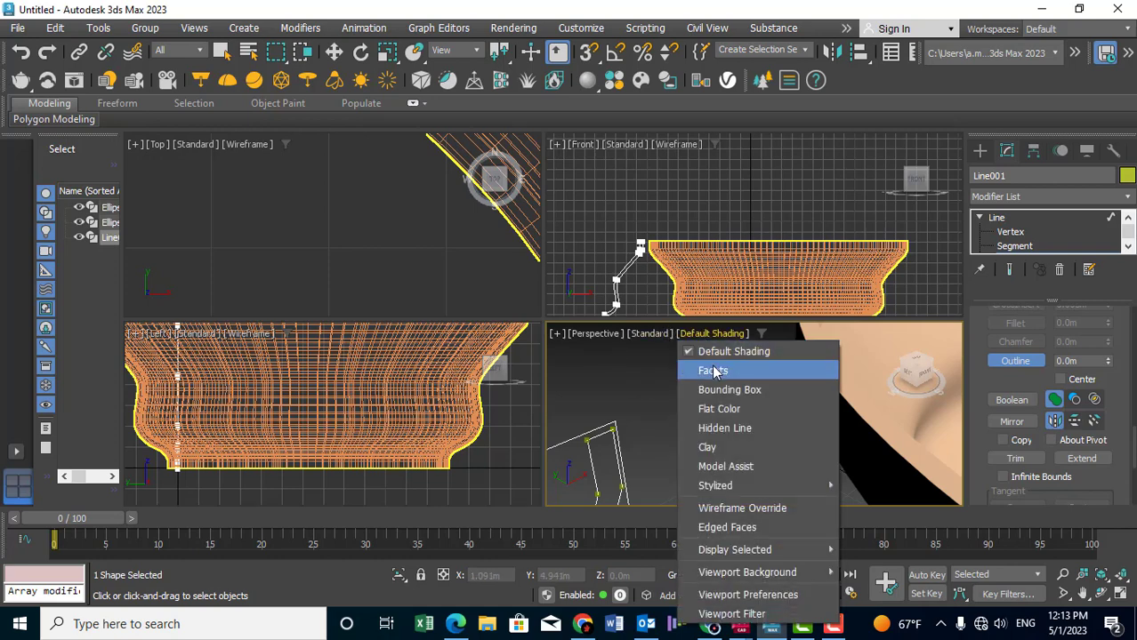
left_click(712, 370)
left_click(692, 335)
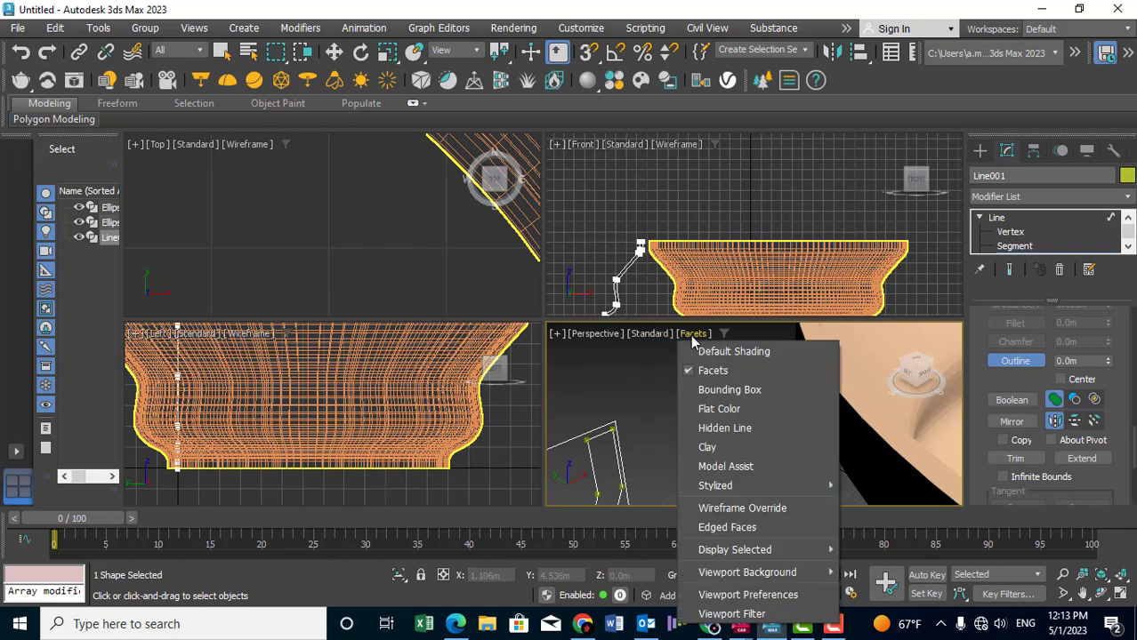
left_click(725, 530)
middle_click_drag(765, 439, 757, 429)
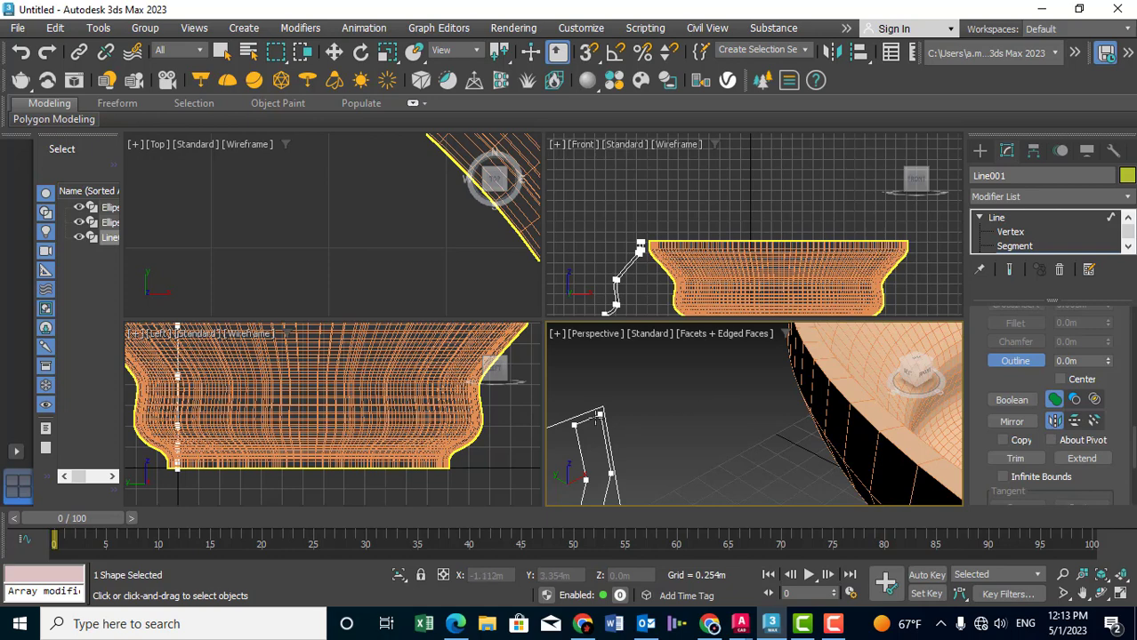
At Vertex level, box-select the top vertices of Line001's profile.
left_click(1010, 232)
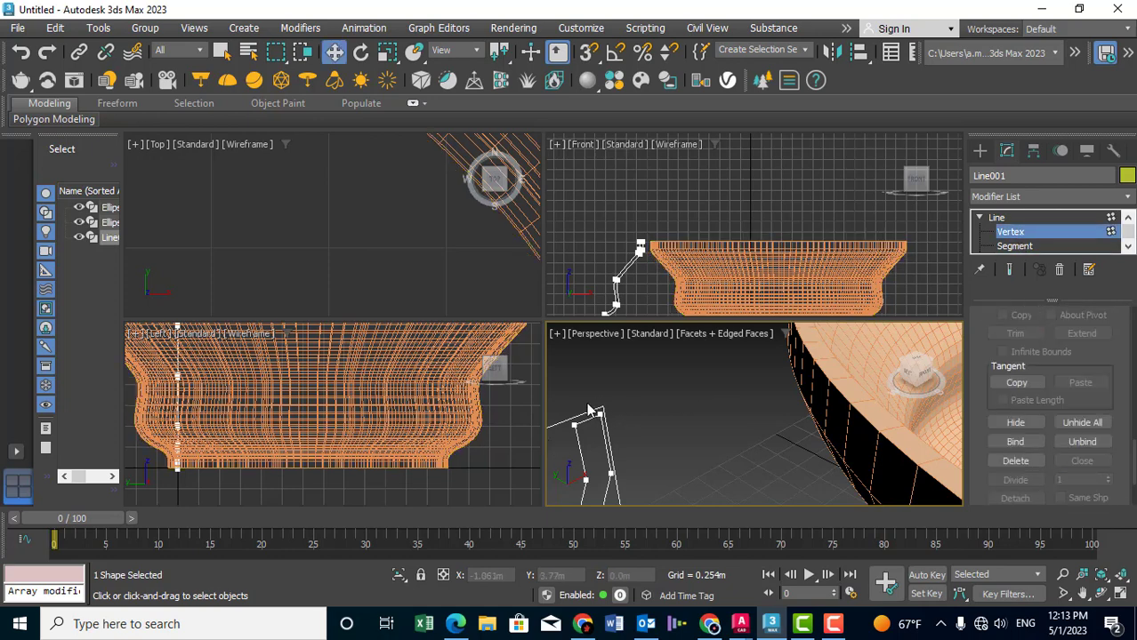
key("w")
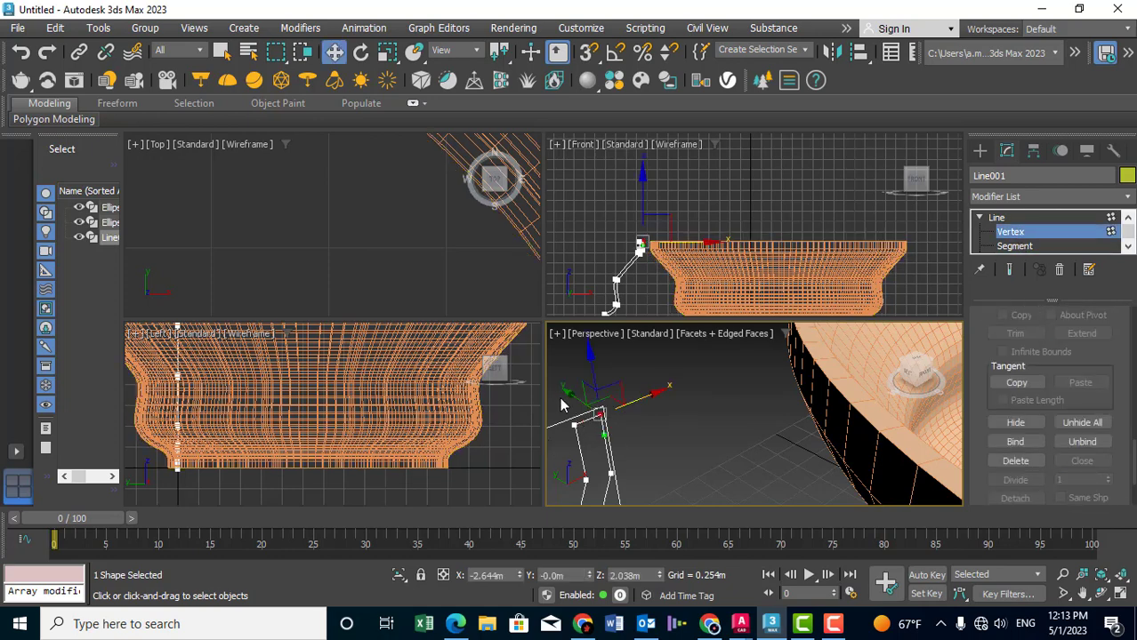
left_click_drag(559, 399, 622, 441)
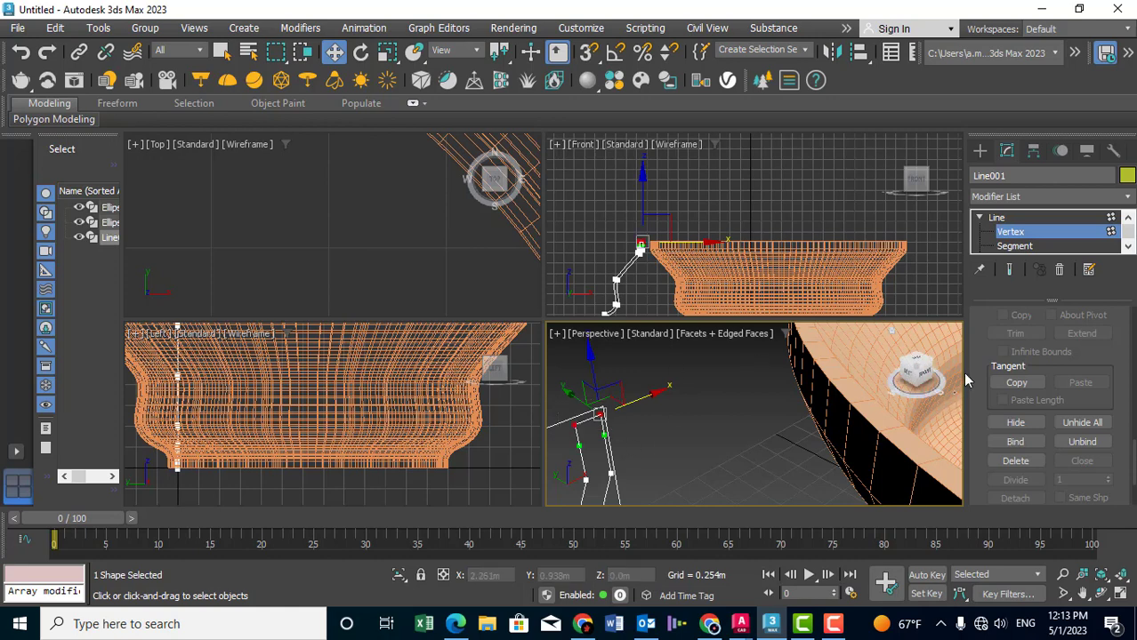
scroll(975, 378, "down", 3)
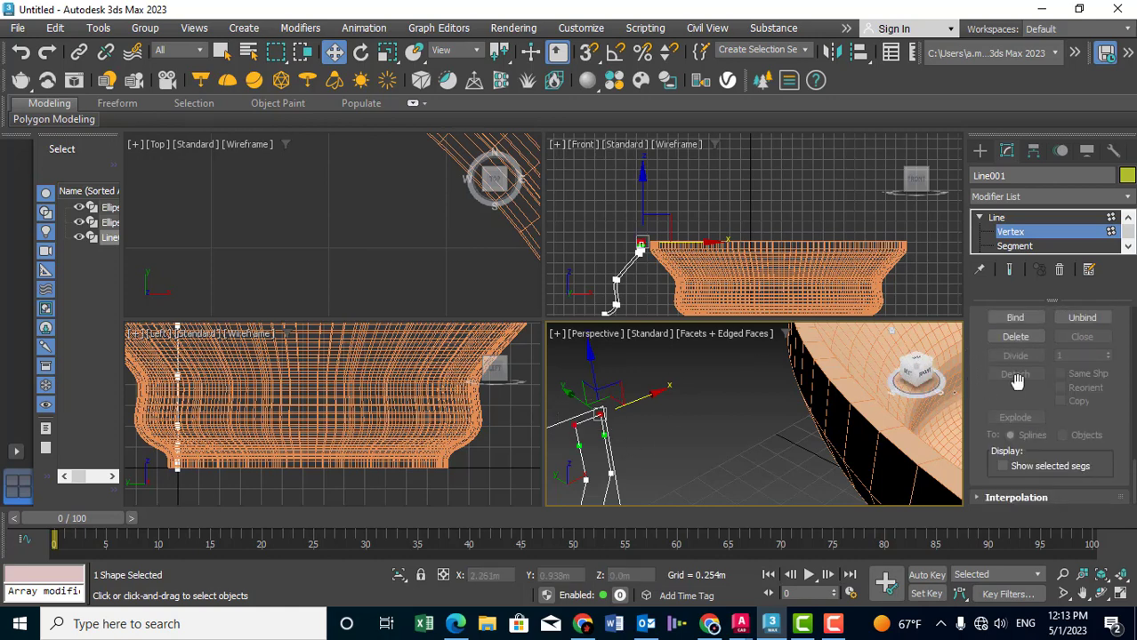
scroll(997, 383, "up", 3)
scroll(1016, 381, "up", 1)
scroll(1017, 380, "up", 3)
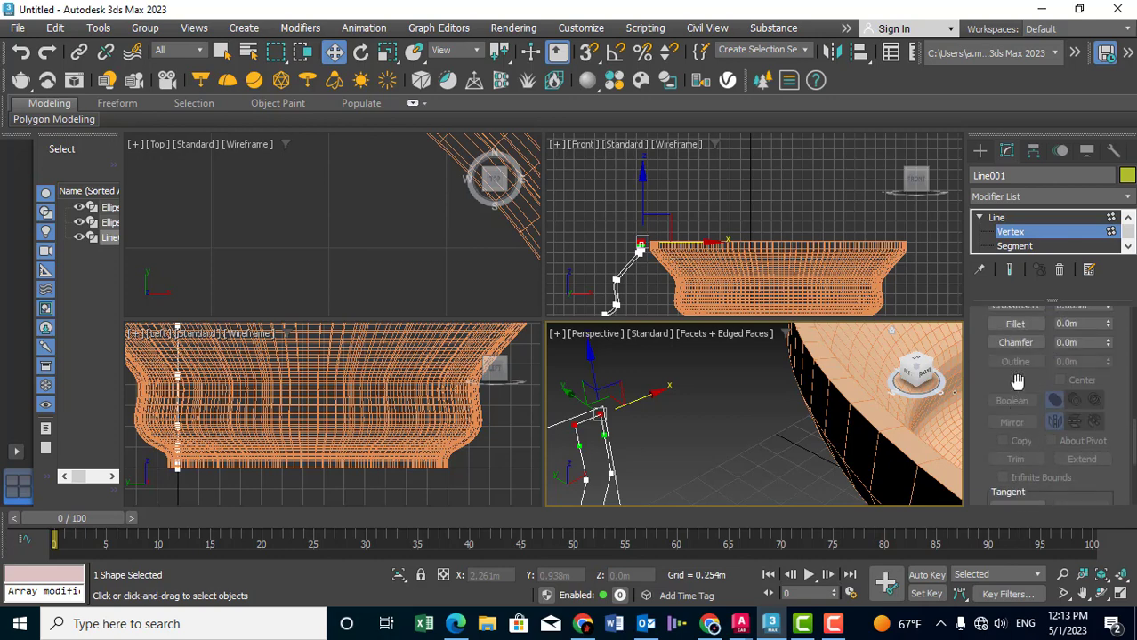
Fillet the profile's two top corners so the bowl's rim is rounded.
left_click(1015, 324)
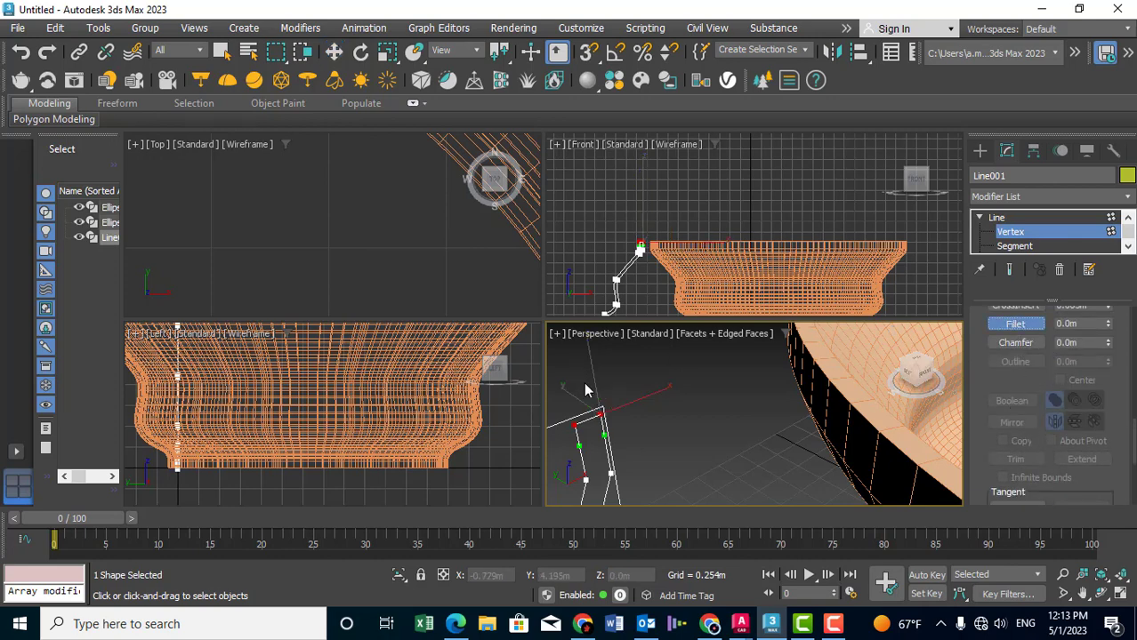
scroll(658, 236, "up", 3)
scroll(658, 236, "up", 2)
scroll(660, 236, "up", 2)
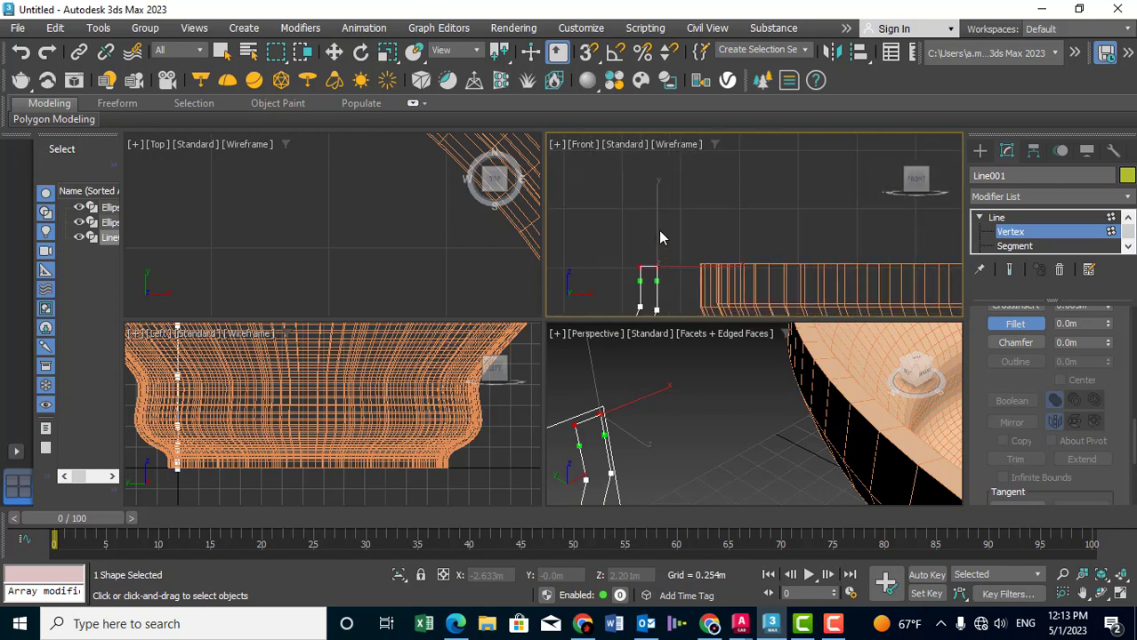
scroll(649, 230, "up", 2)
scroll(643, 254, "up", 2)
scroll(643, 255, "up", 2)
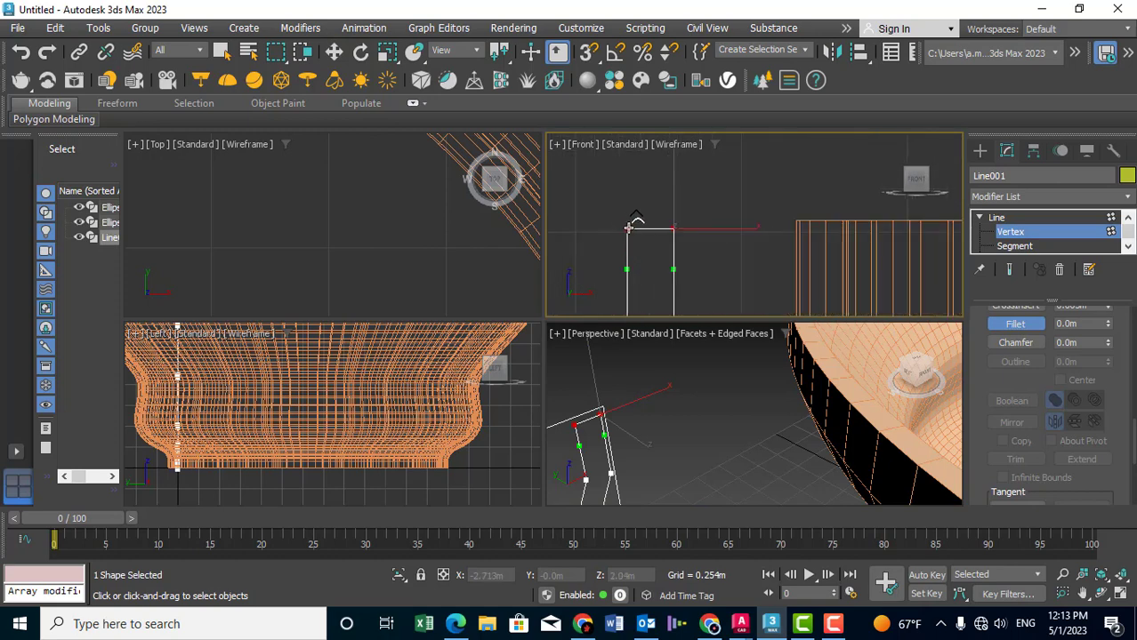
left_click_drag(628, 228, 628, 213)
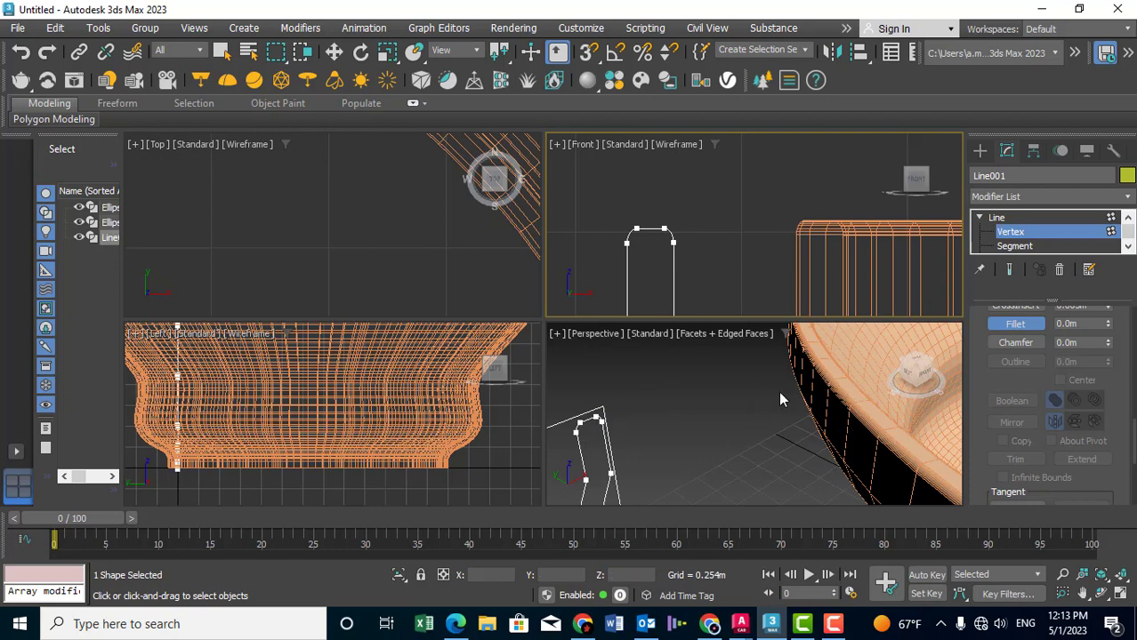
mouse_move(742, 425)
middle_mouse_down("alt")
mouse_move(736, 435)
mouse_move(745, 383)
middle_mouse_up("alt")
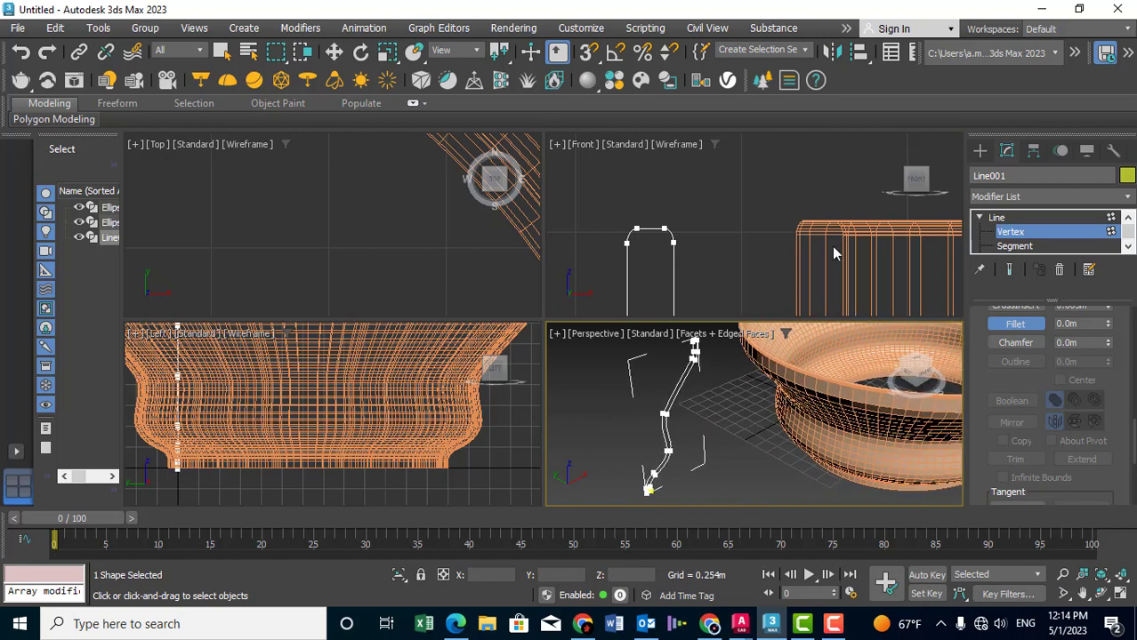
middle_click_drag(826, 260, 741, 240, "alt")
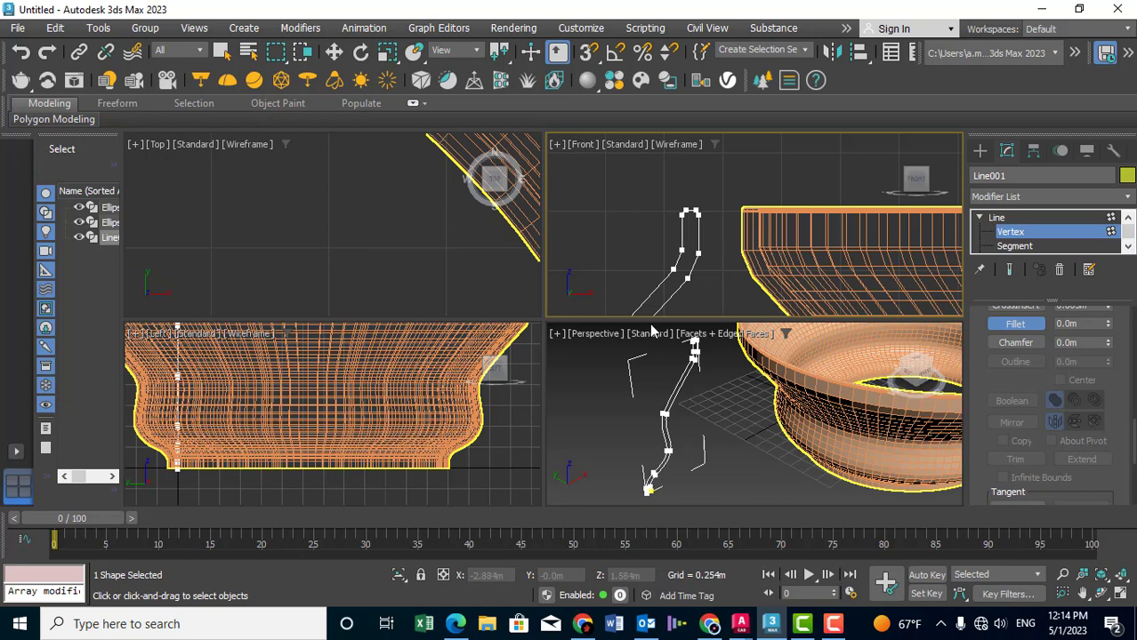
middle_click_drag(714, 224, 700, 203)
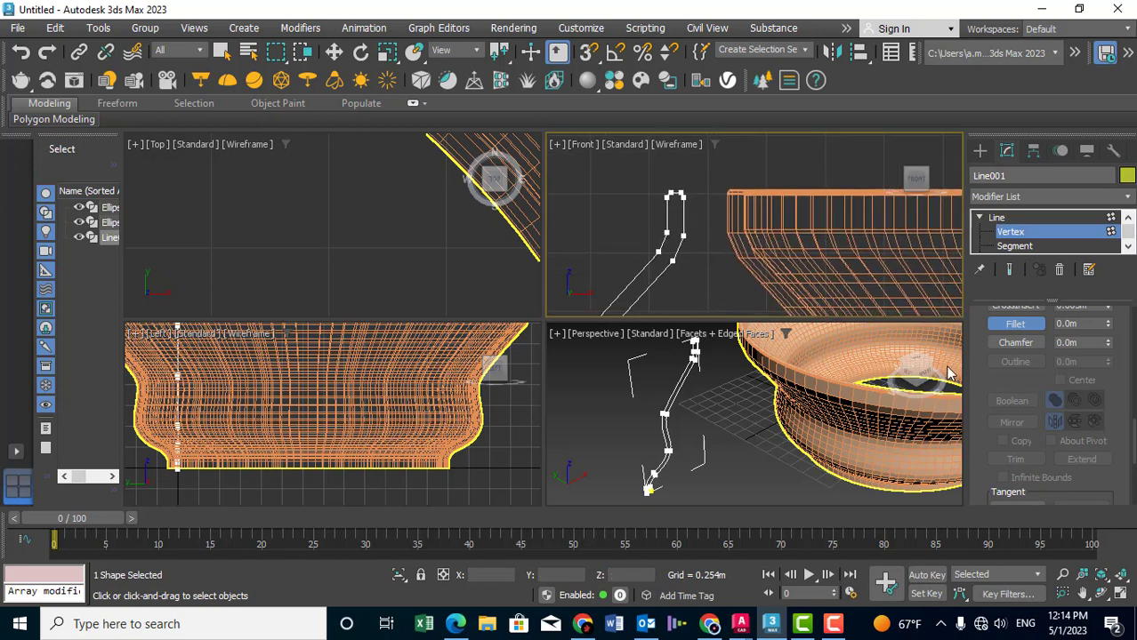
End filleting and activate Refine for inserting new vertices on the profile.
left_click(1003, 326)
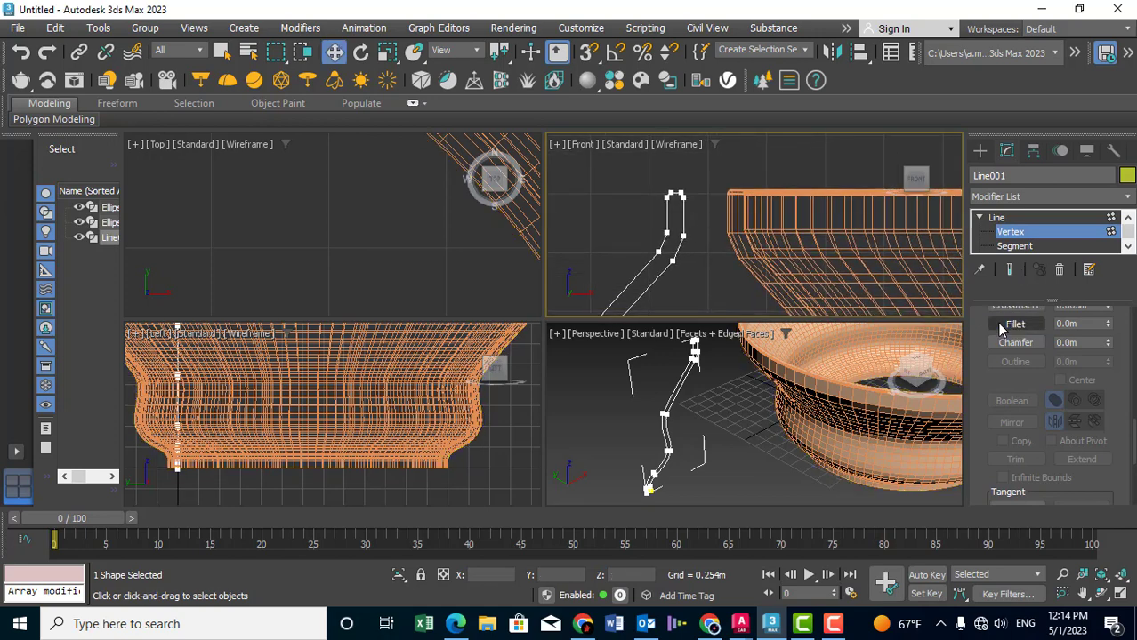
scroll(1002, 374, "up", 5)
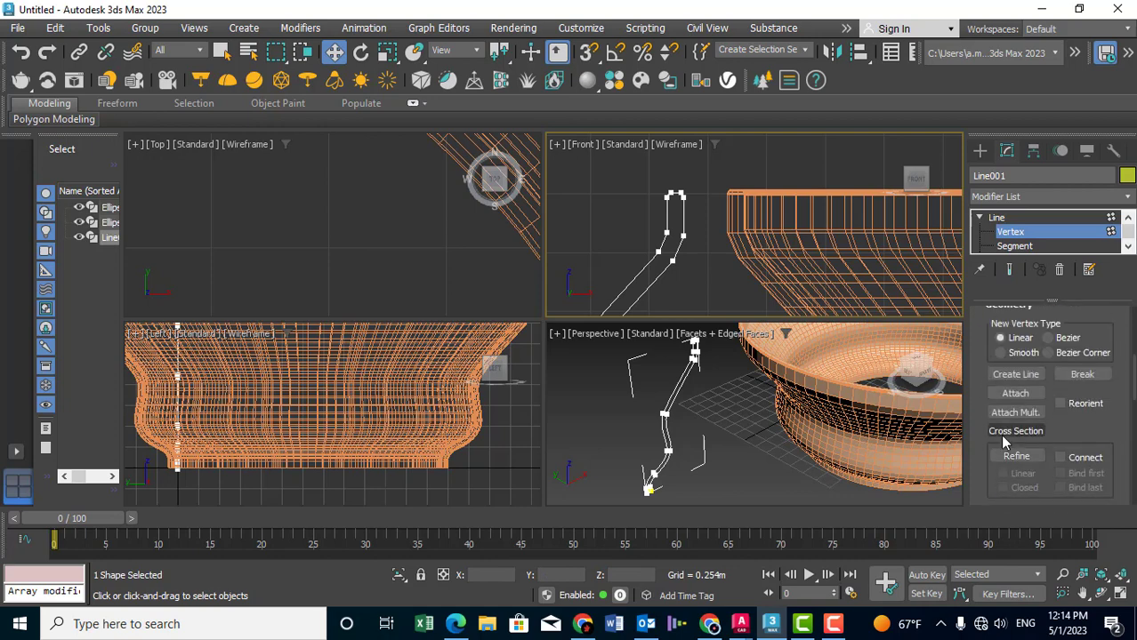
left_click(1015, 456)
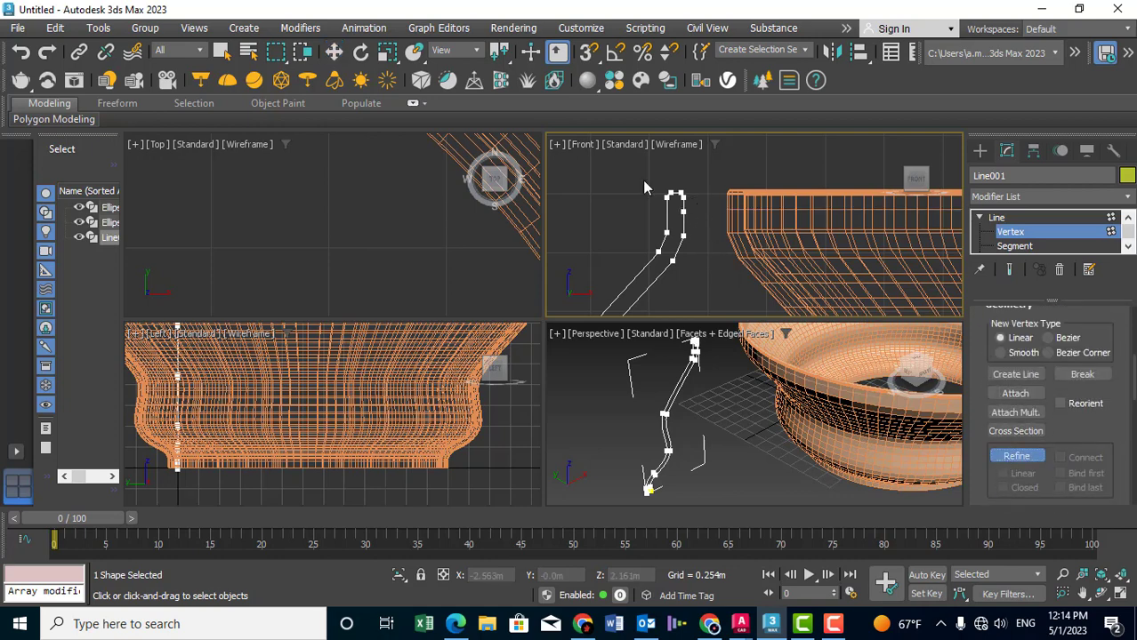
Move a vertex on the profile's outer side and adjust its handles to reshape the bowl wall.
key("w")
right_click(708, 181)
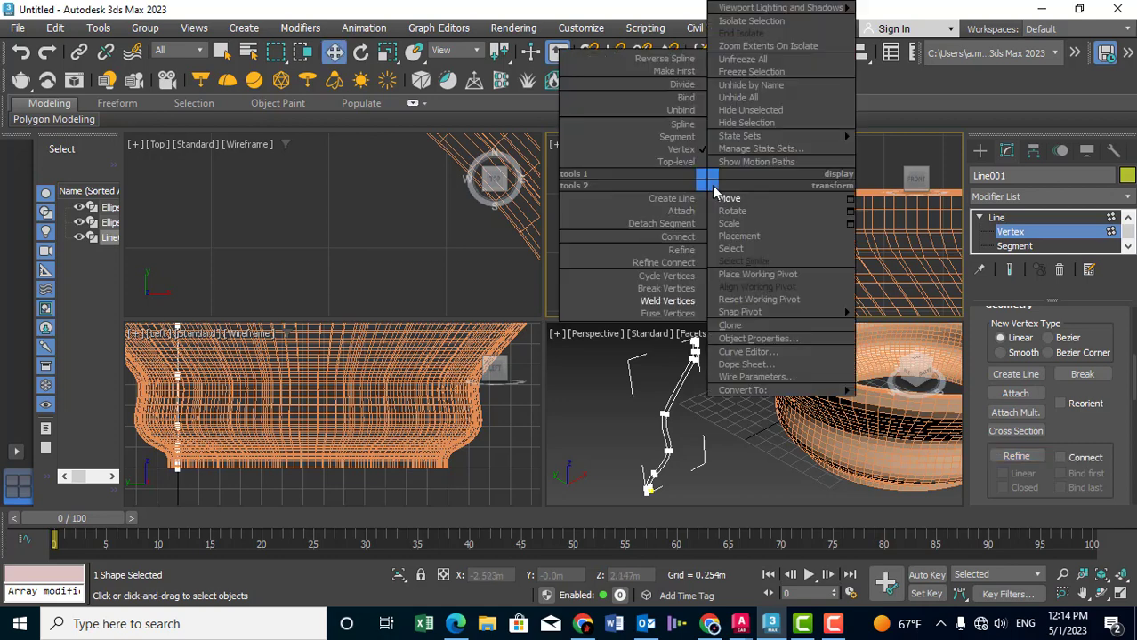
left_click(730, 199)
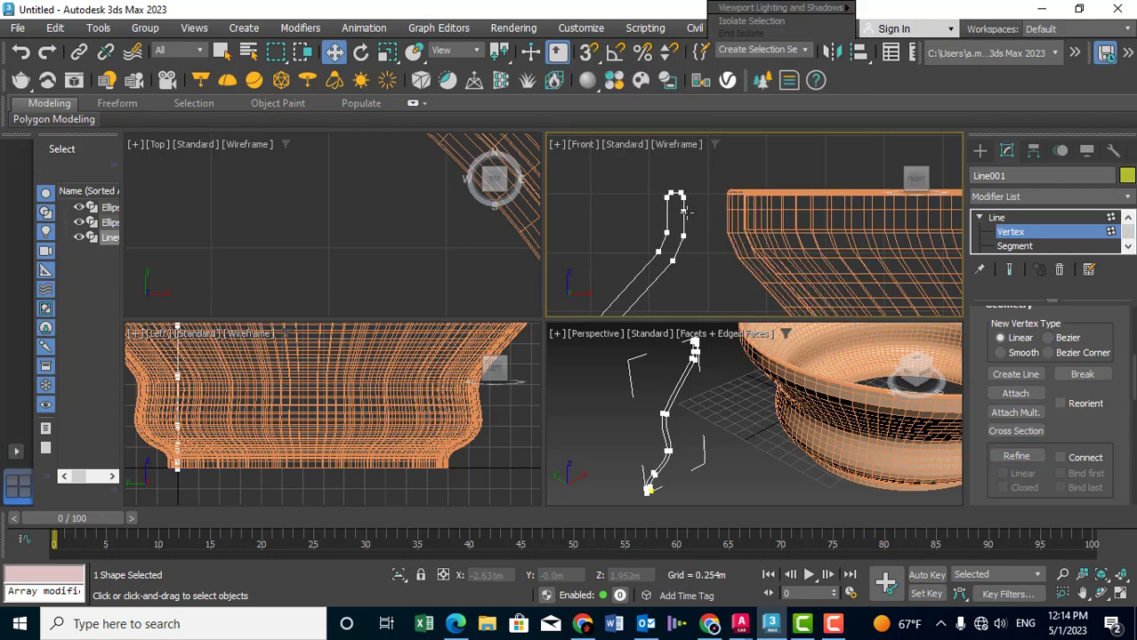
scroll(685, 211, "up", 2)
left_click(672, 225)
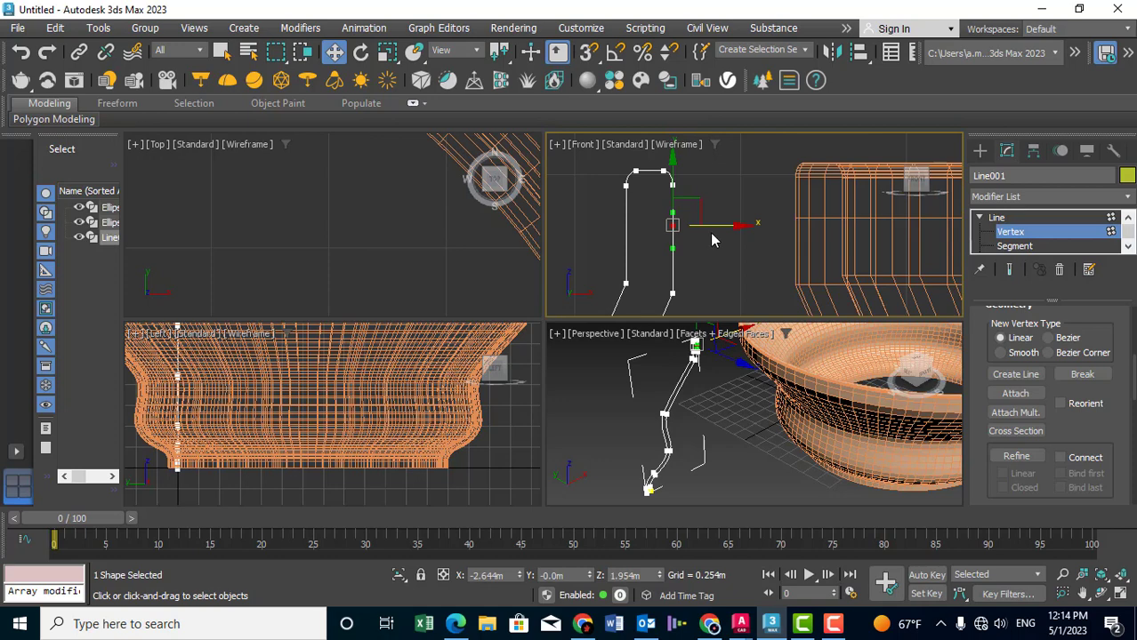
mouse_move(712, 227)
left_mouse_down()
mouse_move(701, 245)
mouse_move(665, 217)
mouse_move(649, 231)
mouse_move(698, 224)
mouse_move(683, 227)
left_mouse_up()
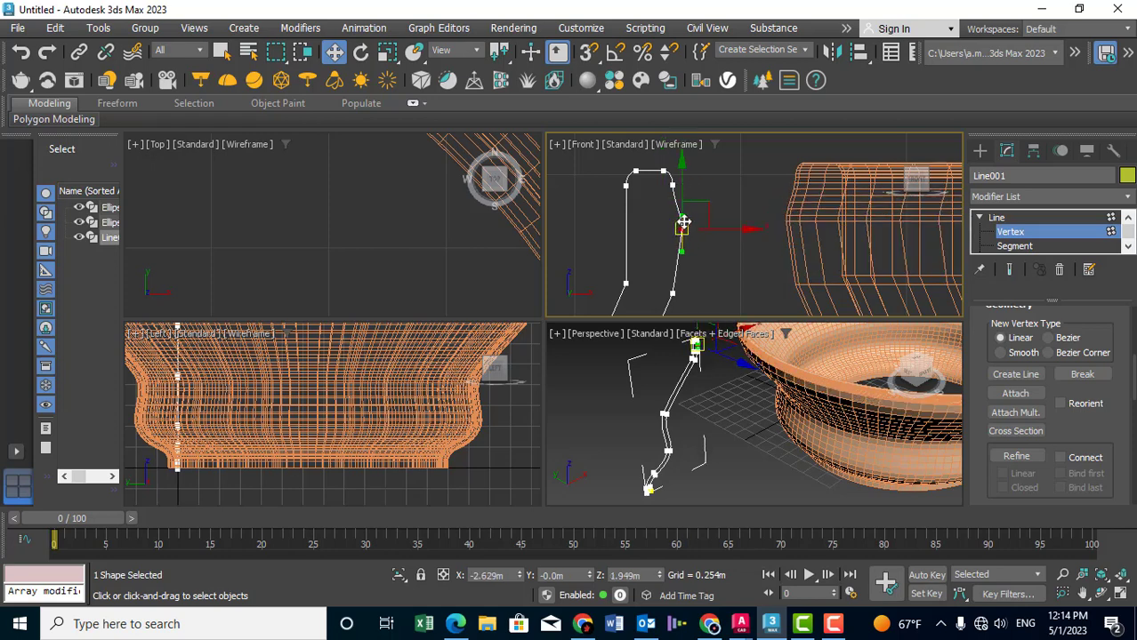
mouse_move(683, 226)
left_mouse_down()
mouse_move(692, 167)
mouse_move(700, 206)
left_mouse_up()
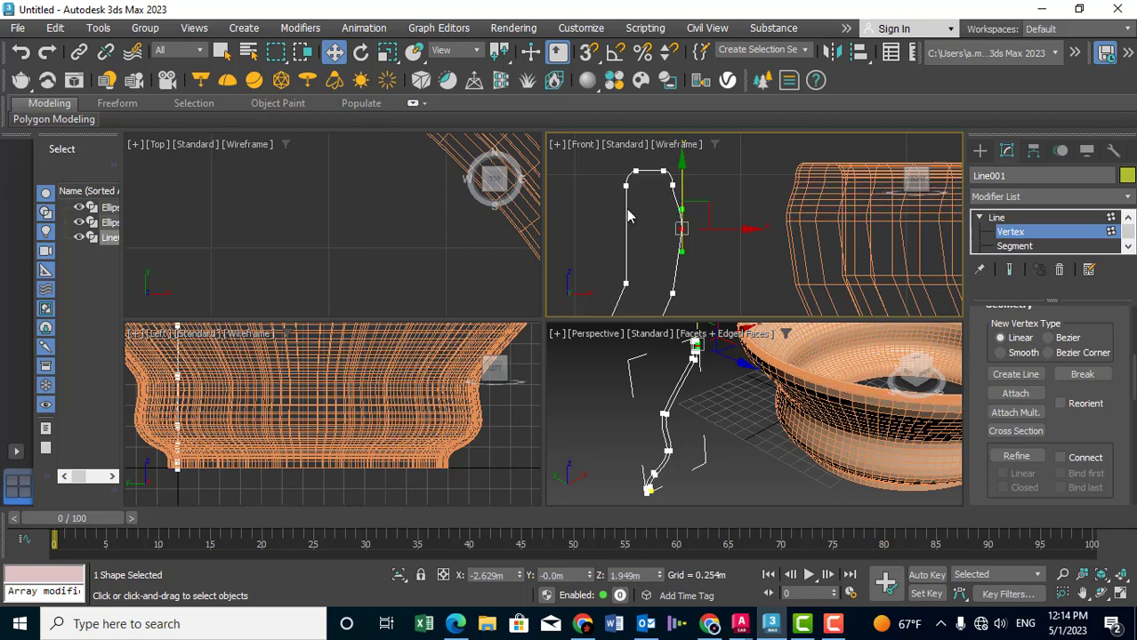
mouse_move(666, 270)
middle_mouse_down()
mouse_move(651, 239)
mouse_move(680, 270)
middle_mouse_up()
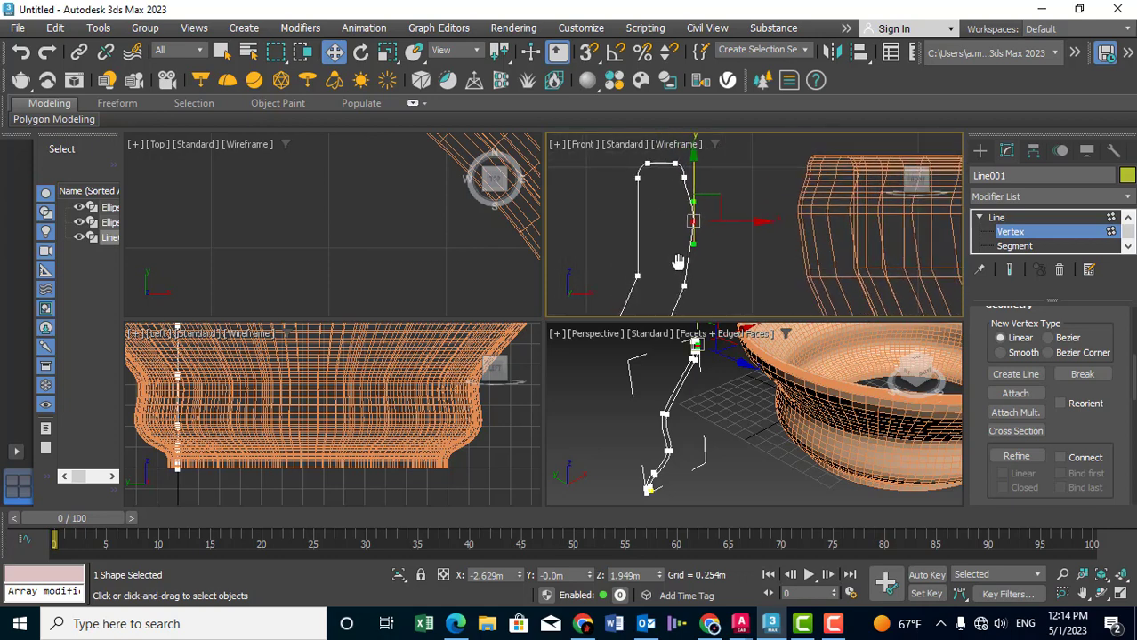
left_click(981, 219)
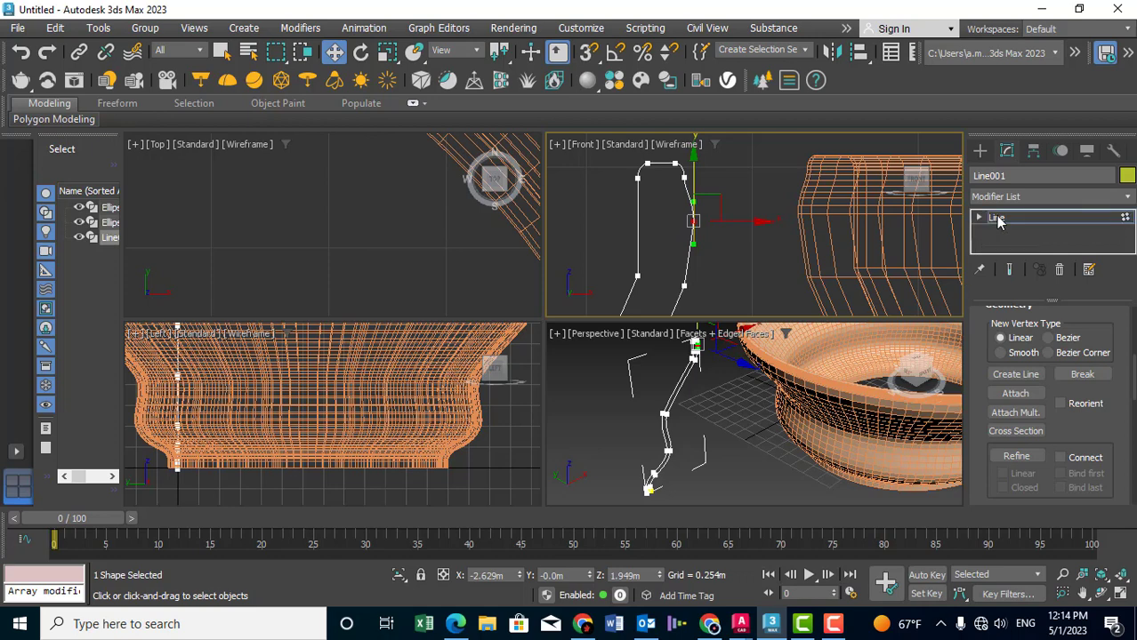
Exit Vertex mode on Line001 and collapse its Selection and Geometry rollouts.
left_click(1003, 218)
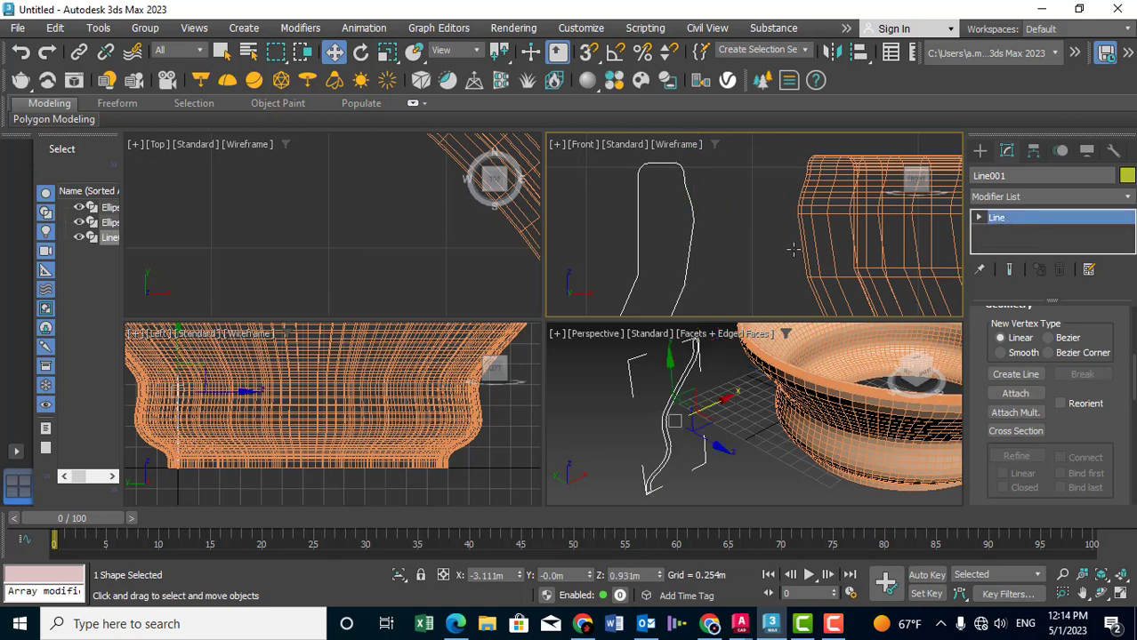
scroll(685, 224, "down", 2)
scroll(681, 241, "down", 2)
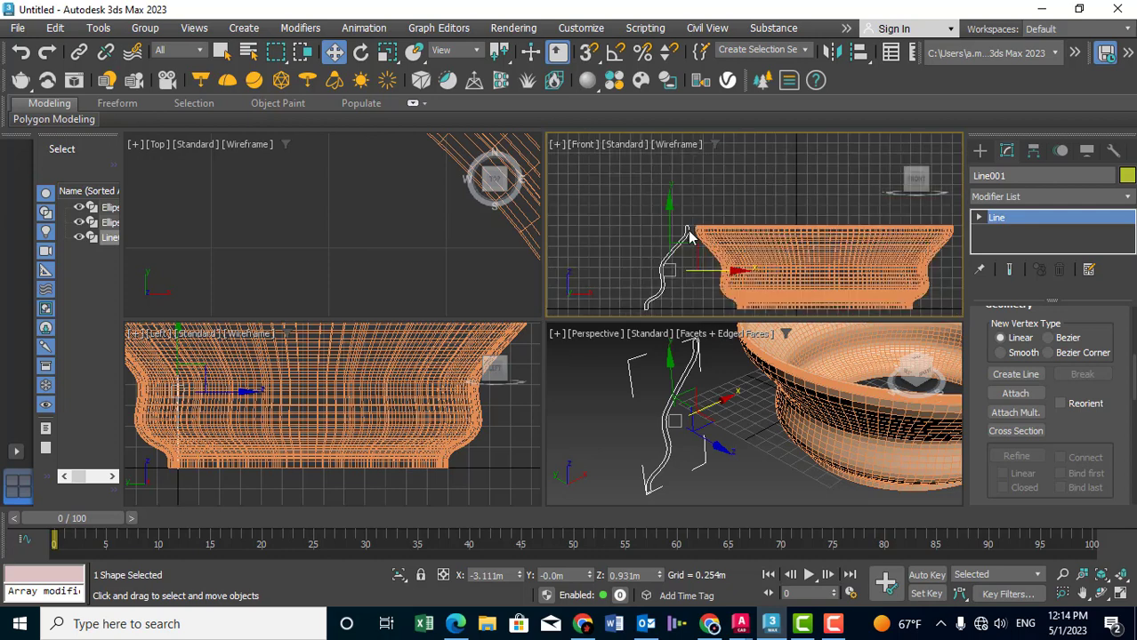
scroll(670, 259, "down", 1)
scroll(670, 260, "up", 3)
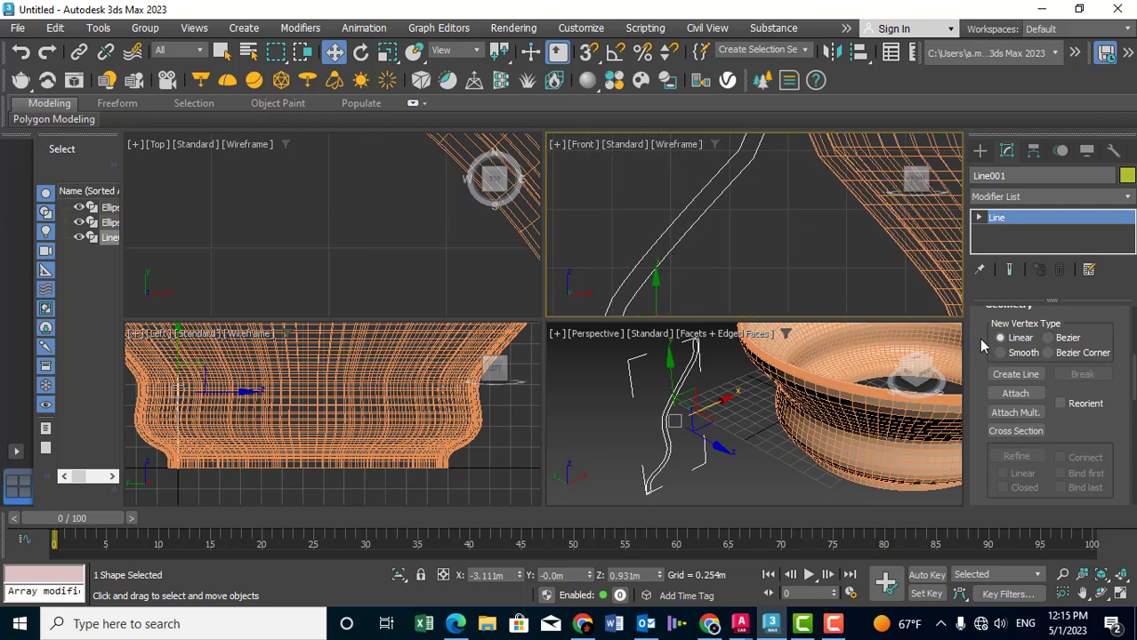
left_click_drag(997, 325, 1000, 481)
scroll(1003, 445, "up", 3)
scroll(1010, 395, "up", 2)
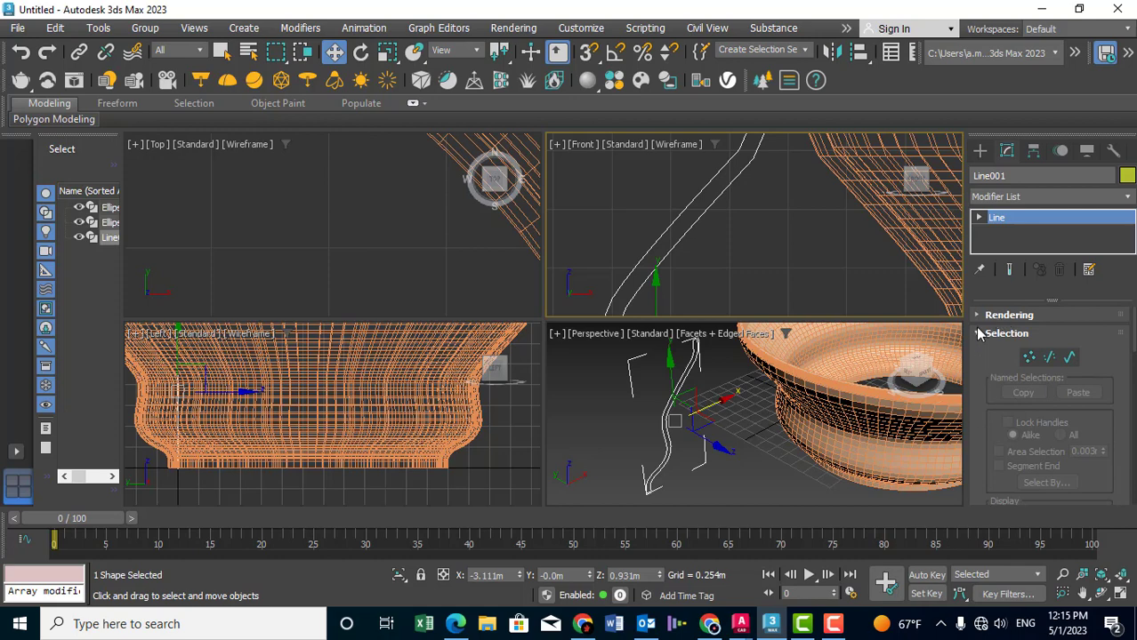
left_click(977, 335)
left_click(977, 371)
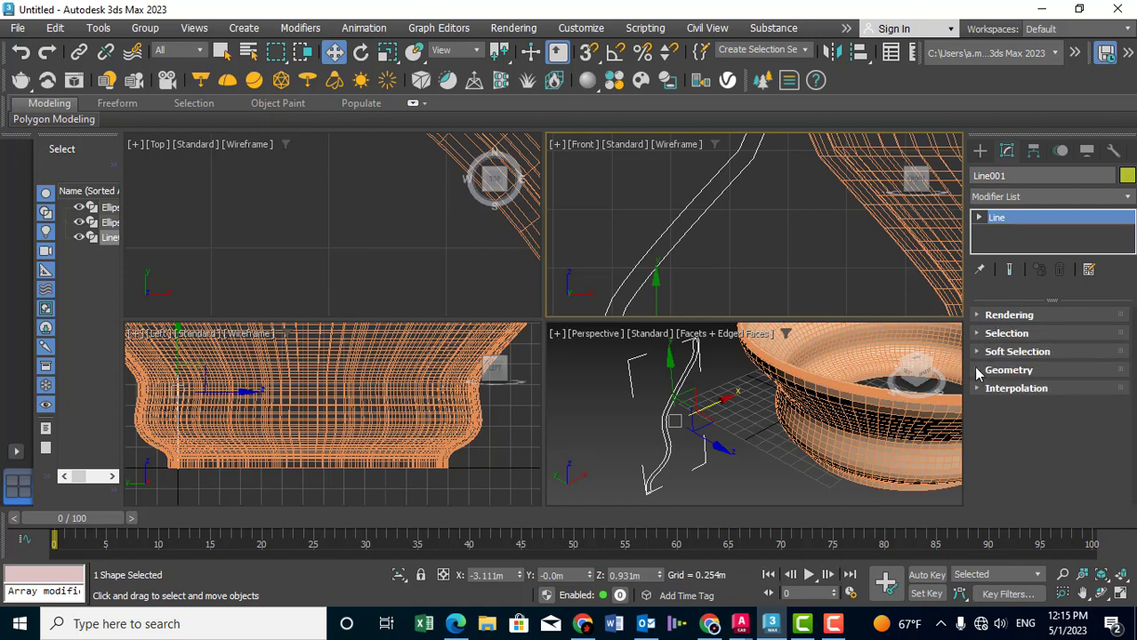
Enable Adaptive interpolation on Line001 so the bowl's mesh becomes denser and smoother.
left_click(999, 391)
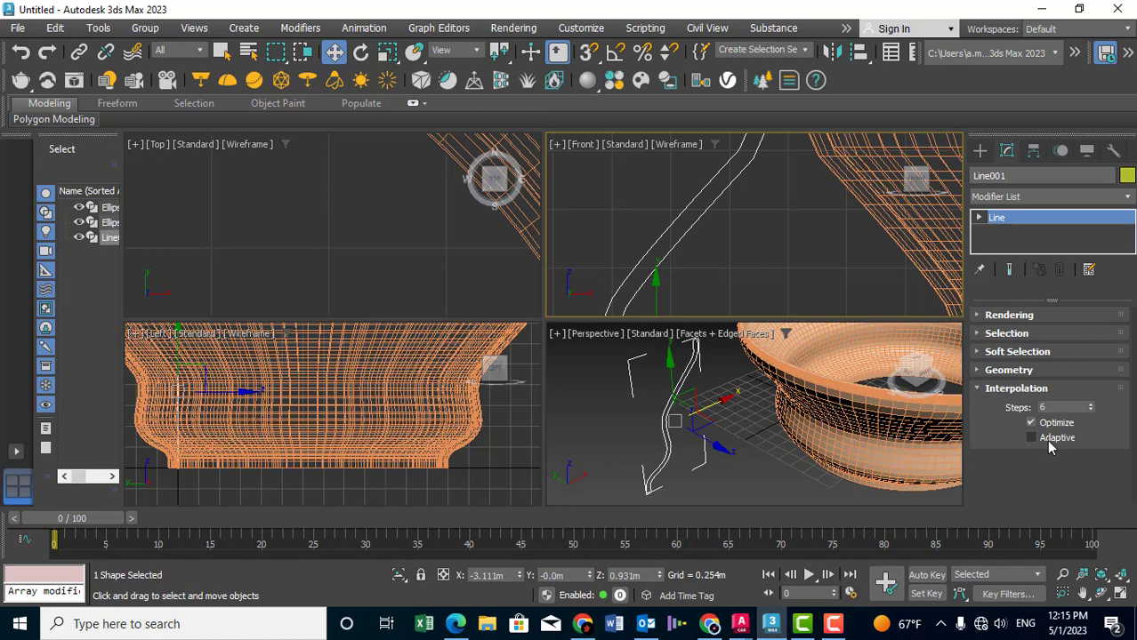
left_click(1032, 437)
left_click(1048, 440)
left_click(1048, 444)
middle_click_drag(826, 228, 845, 255)
scroll(834, 238, "down", 5)
right_click(750, 397)
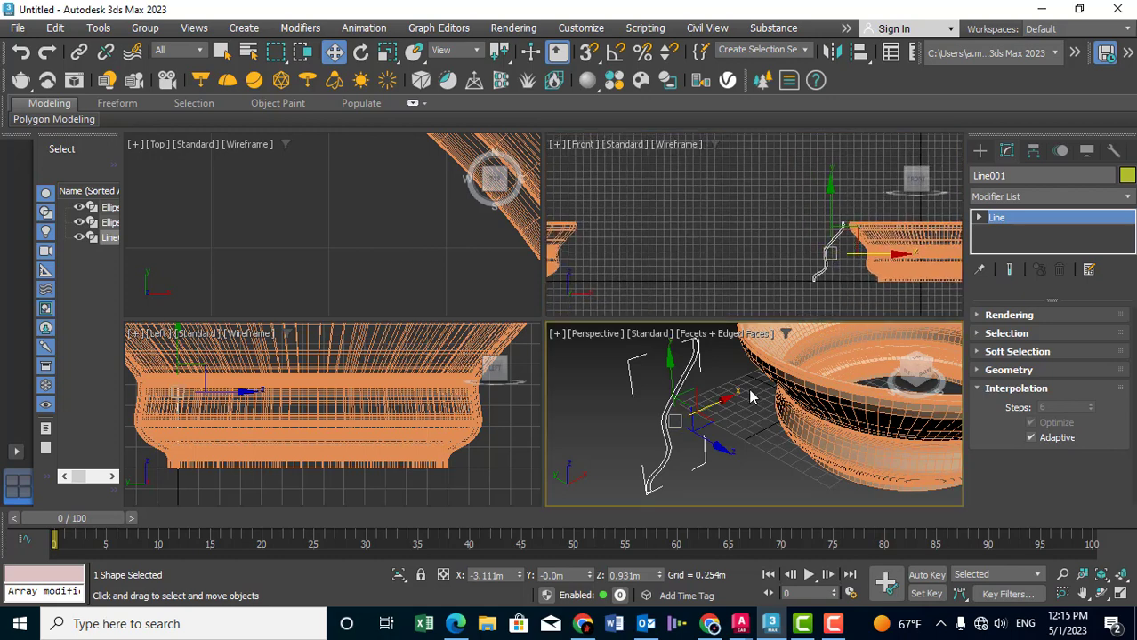
Select Ellipse002 and turn on Outline (0.099m) and Adaptive interpolation on its base ellipse.
scroll(761, 393, "down", 3)
scroll(765, 397, "down", 2)
middle_click_drag(655, 443, 689, 378)
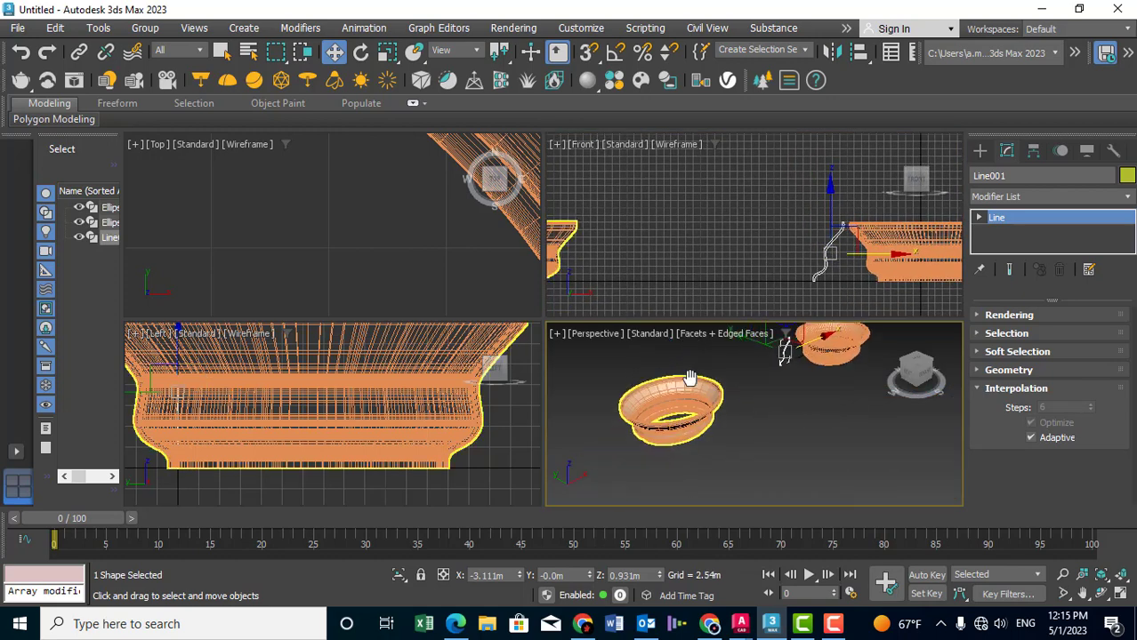
scroll(710, 392, "up", 5)
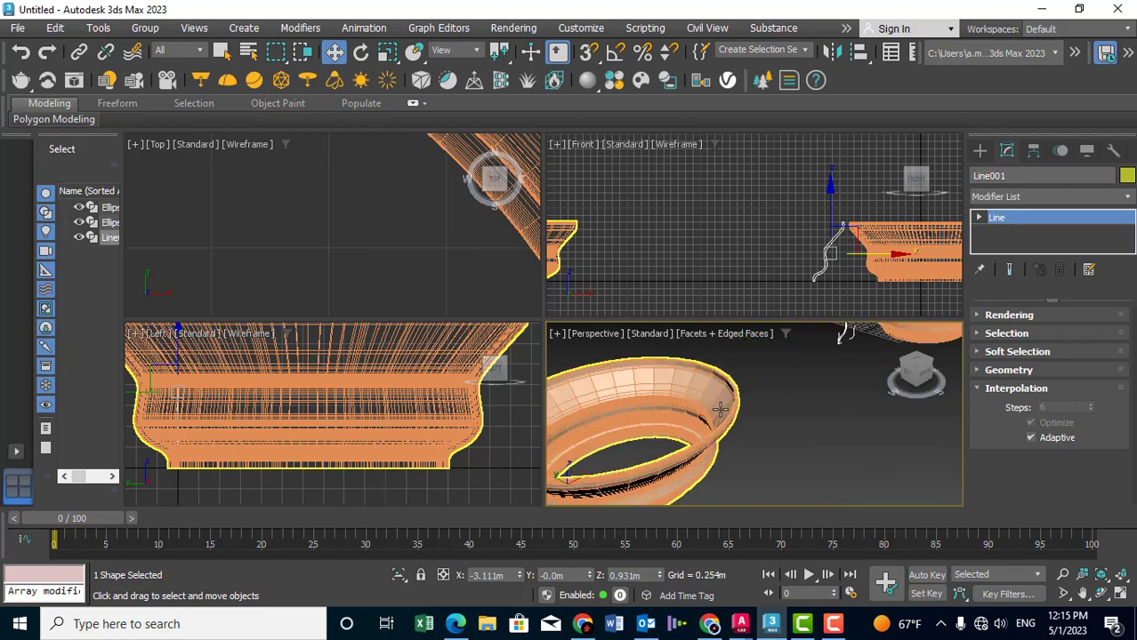
left_click(721, 409)
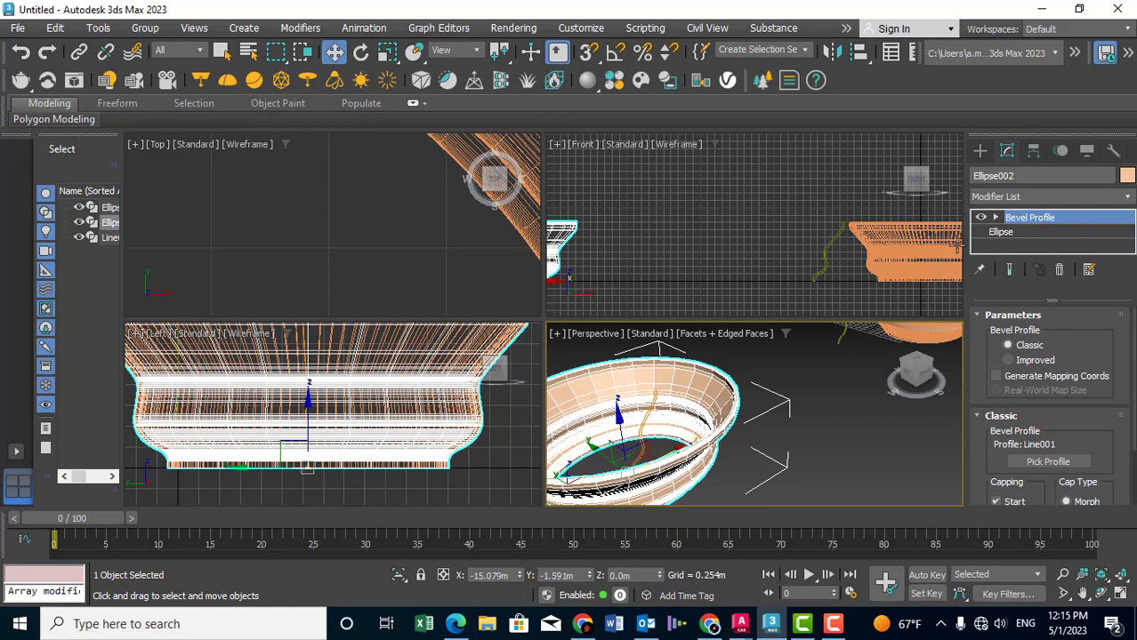
left_click(1002, 232)
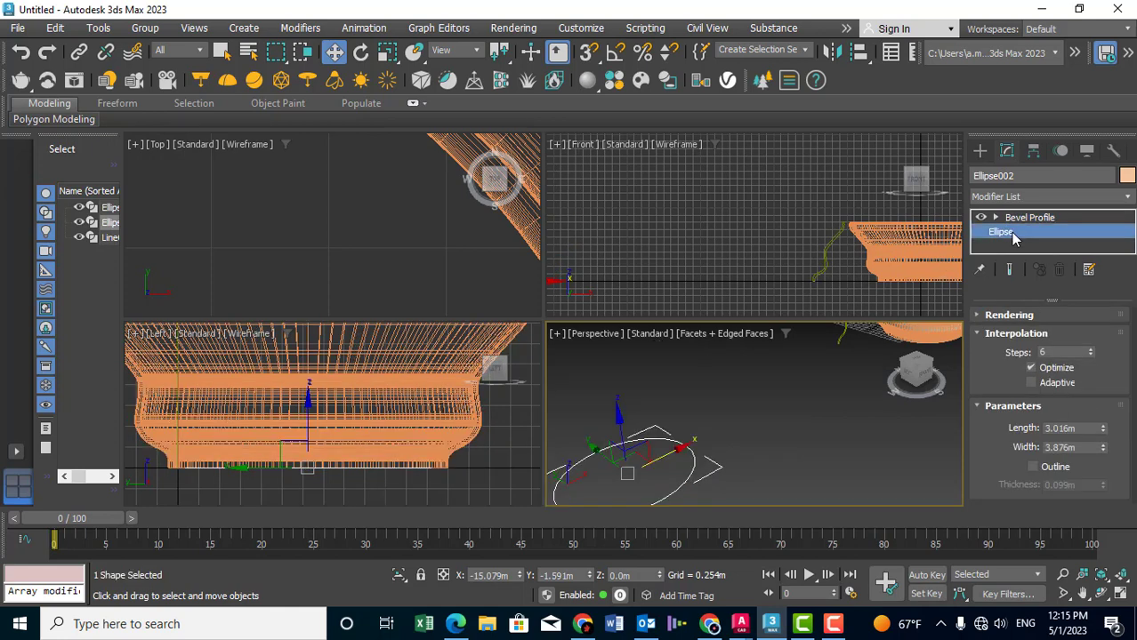
left_click(1033, 467)
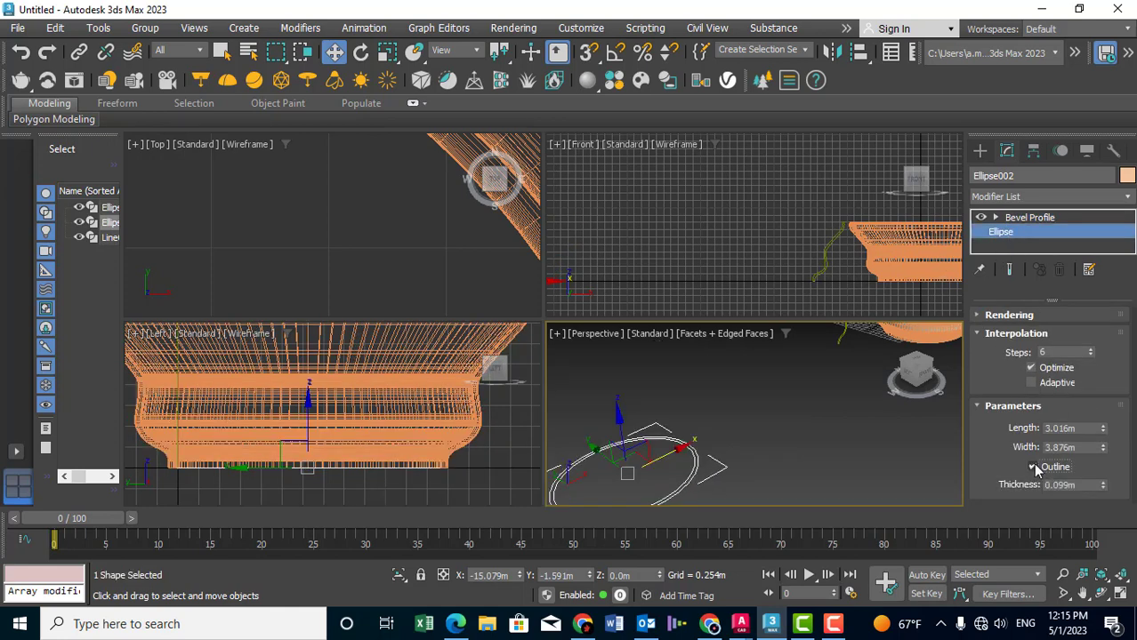
left_click(1031, 382)
left_click(1032, 220)
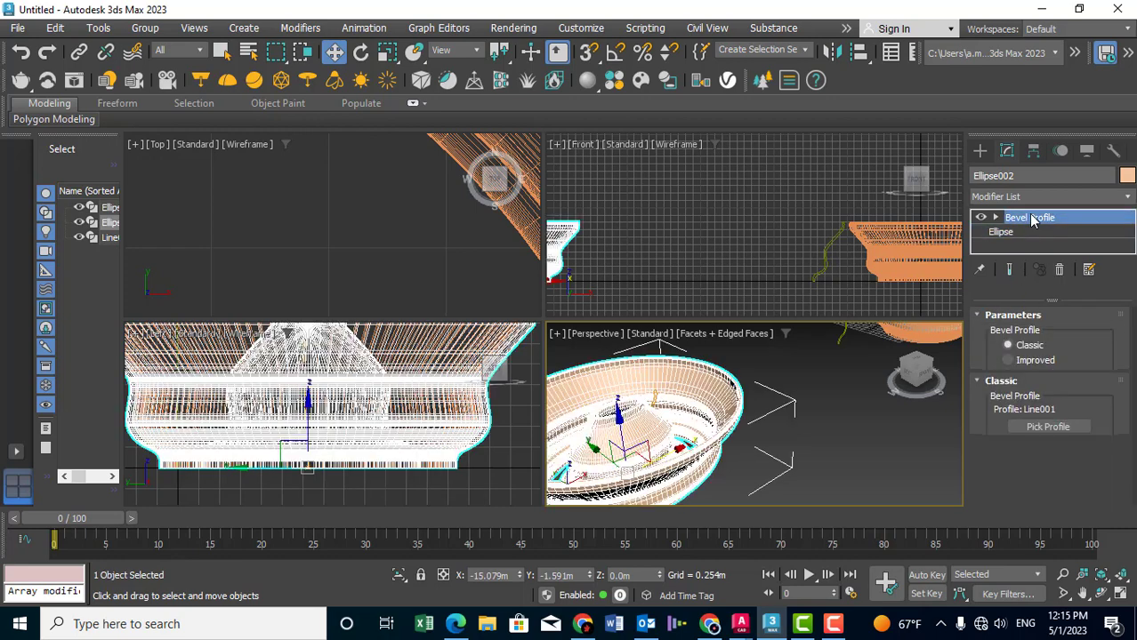
scroll(729, 430, "up", 2)
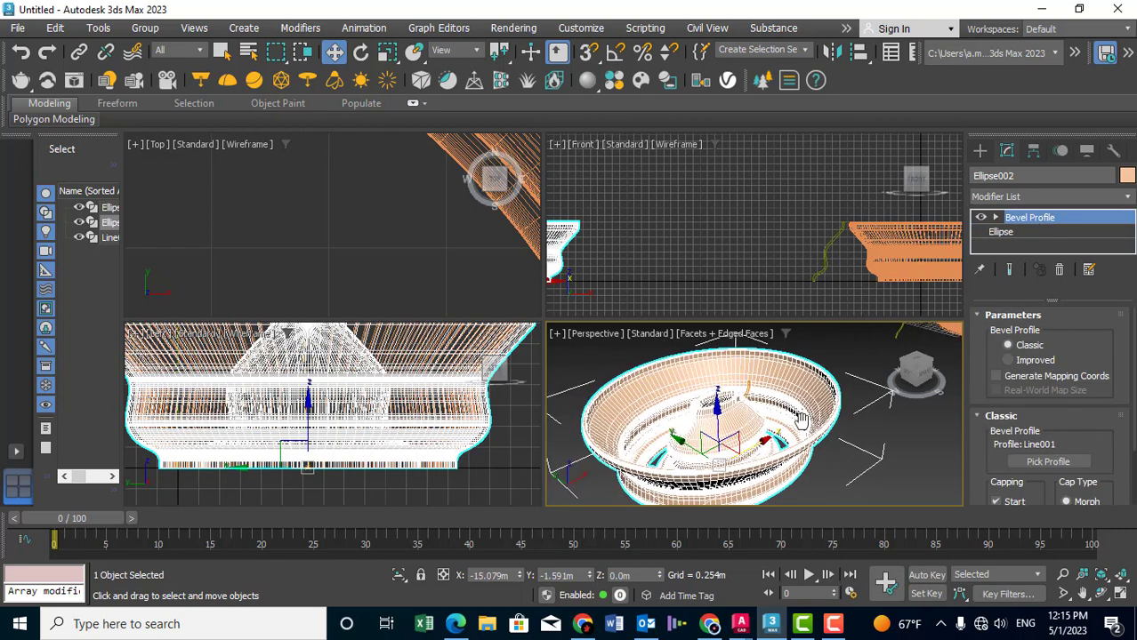
scroll(725, 430, "up", 2)
scroll(721, 430, "up", 4)
scroll(716, 431, "up", 3)
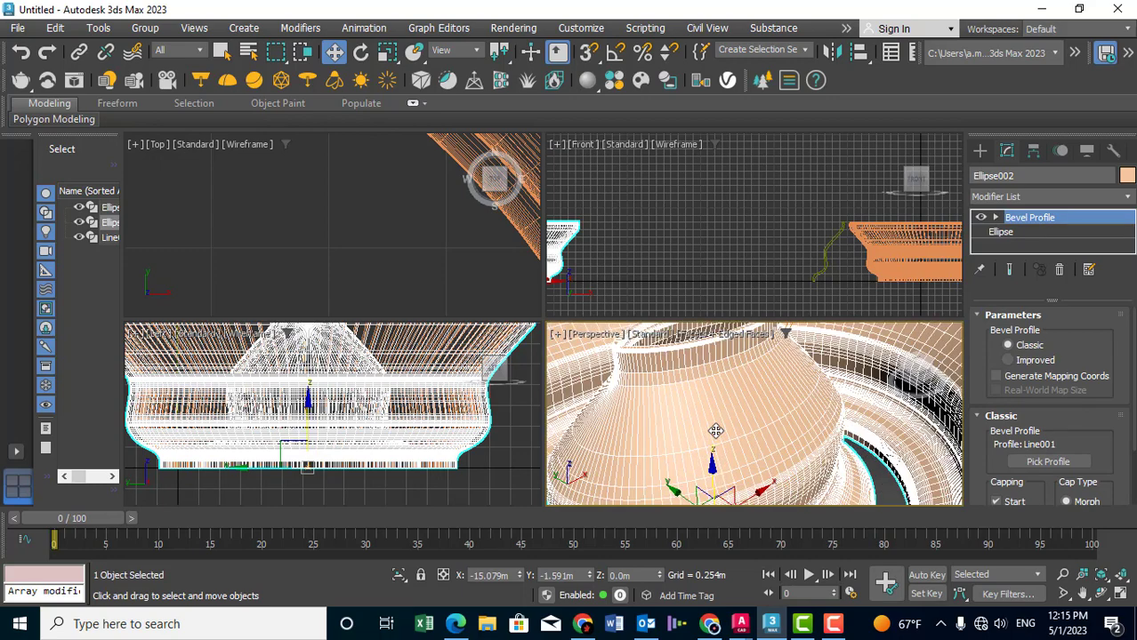
scroll(715, 431, "down", 5)
scroll(715, 431, "down", 5)
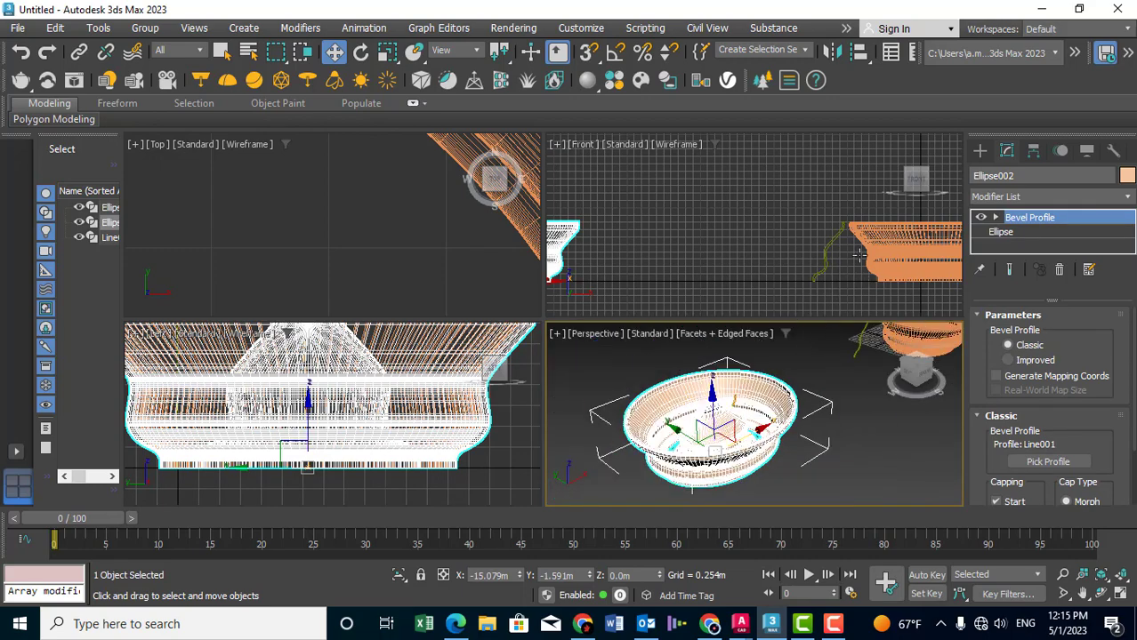
middle_click_drag(860, 255, 780, 250)
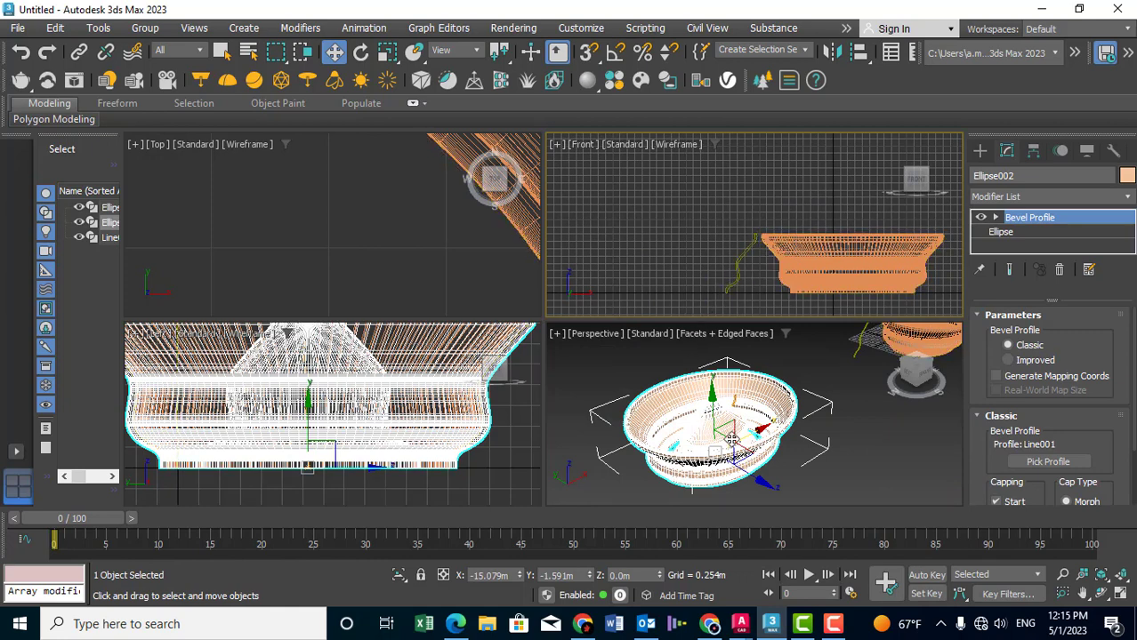
scroll(731, 437, "up", 3)
scroll(731, 439, "up", 3)
scroll(731, 438, "down", 5)
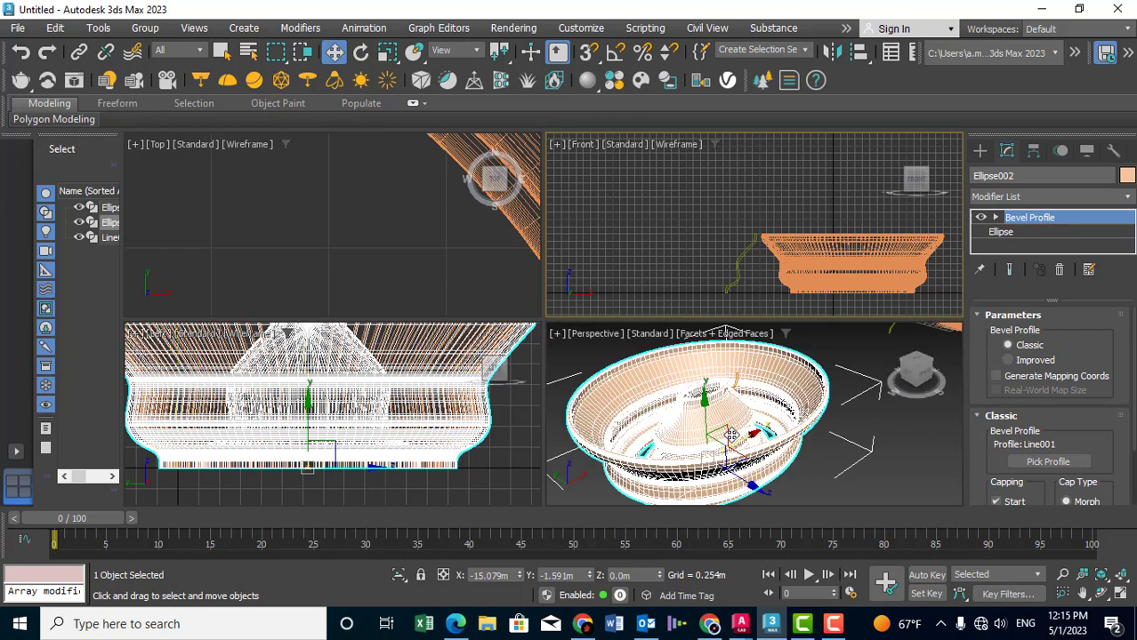
scroll(731, 435, "down", 3)
scroll(732, 418, "up", 2)
scroll(732, 396, "up", 4)
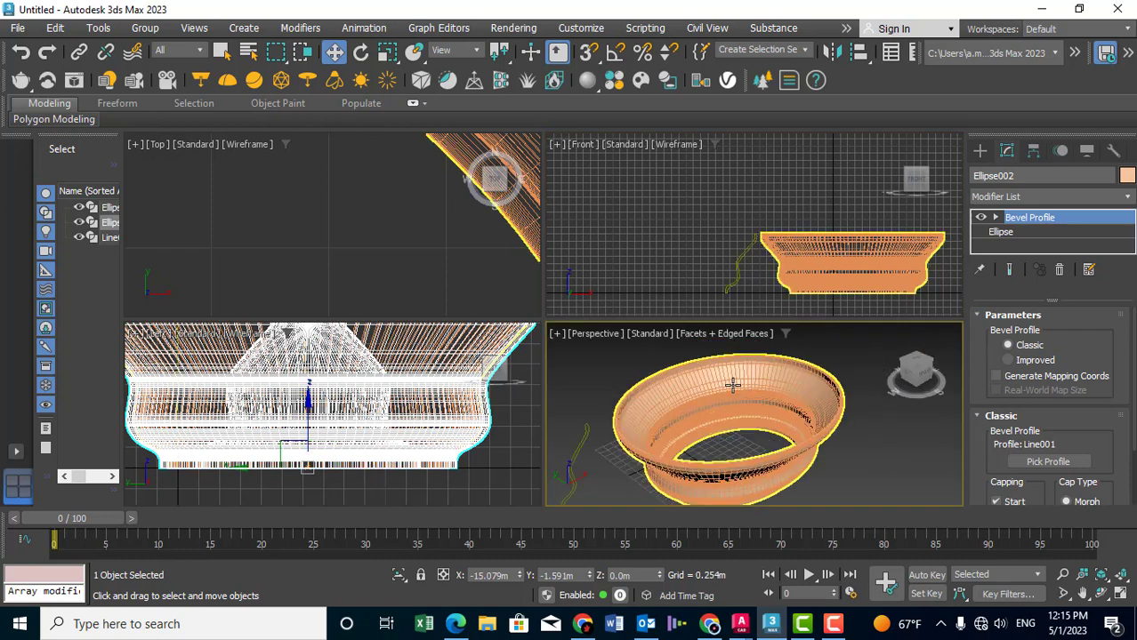
scroll(732, 384, "up", 2)
scroll(732, 385, "up", 2)
scroll(683, 374, "down", 3)
scroll(659, 418, "up", 4)
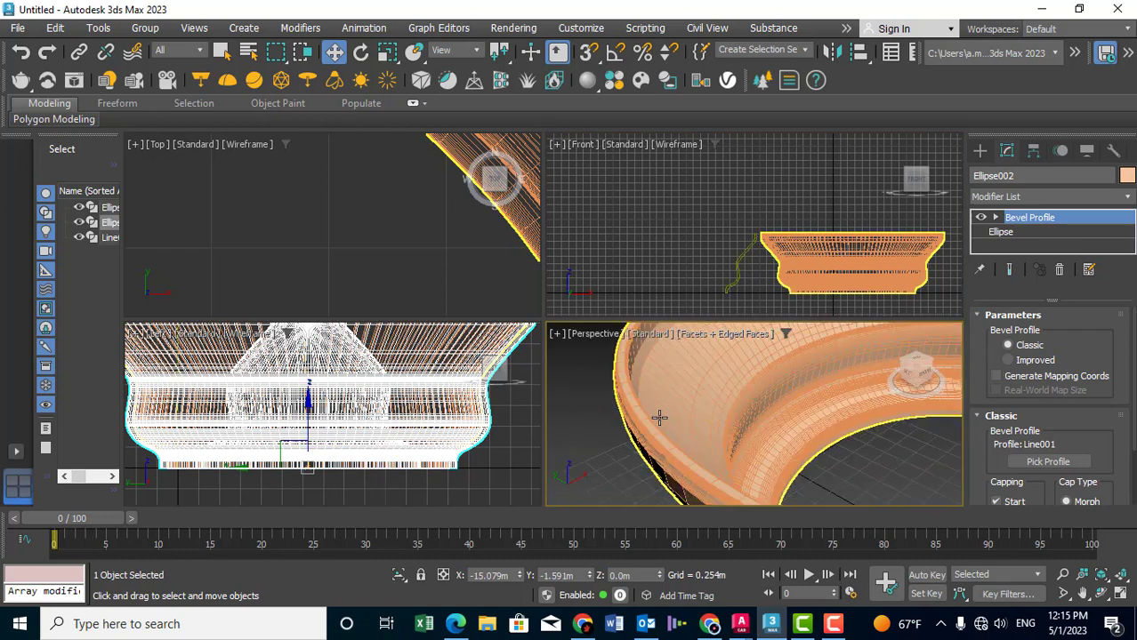
scroll(707, 415, "down", 4)
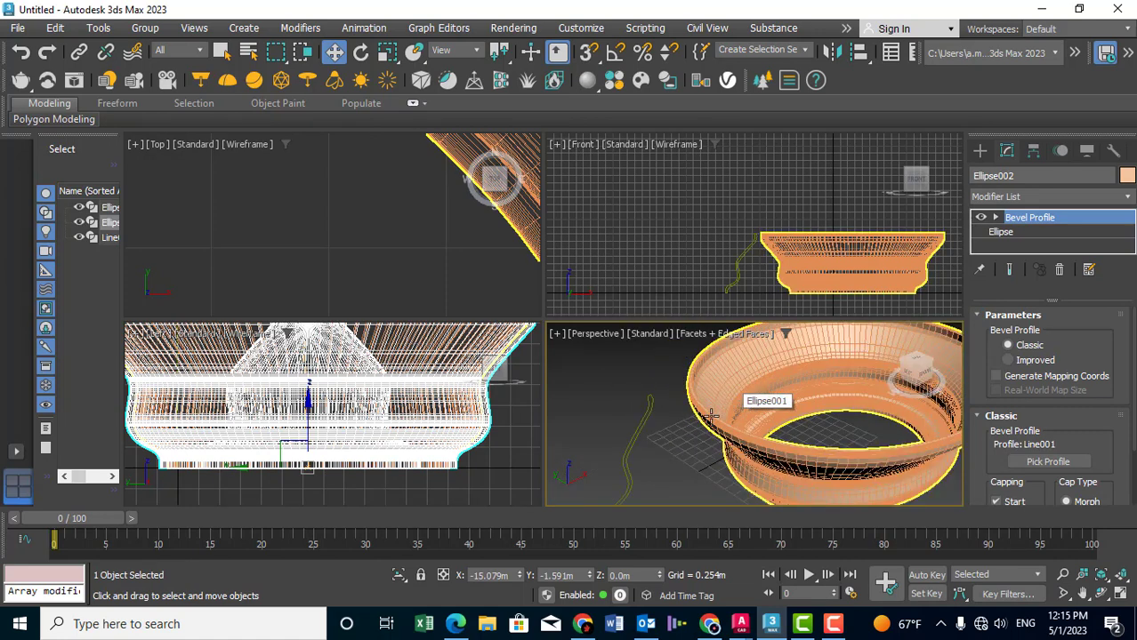
left_click(684, 460)
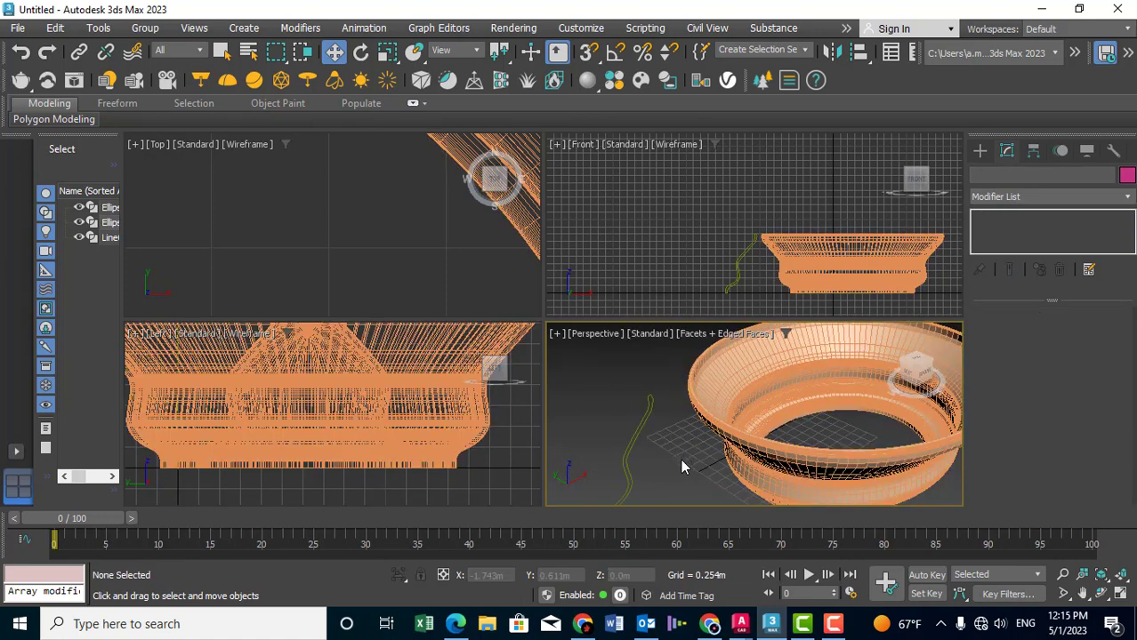
Switch the Perspective view to Default Shading and turn off Edged Faces.
left_click(712, 335)
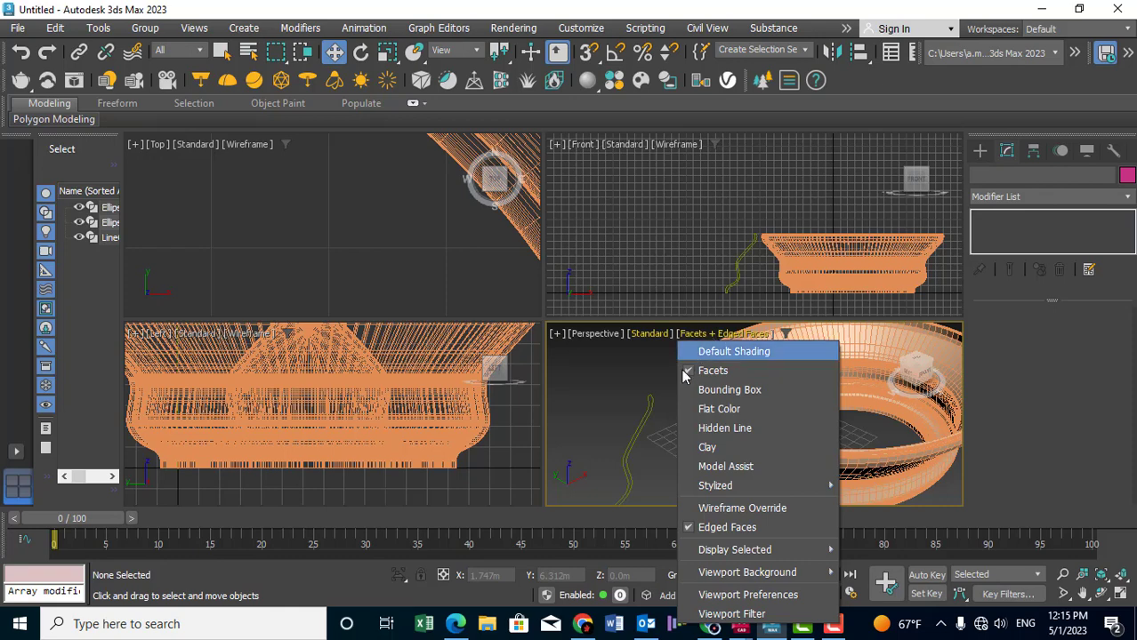
left_click(720, 428)
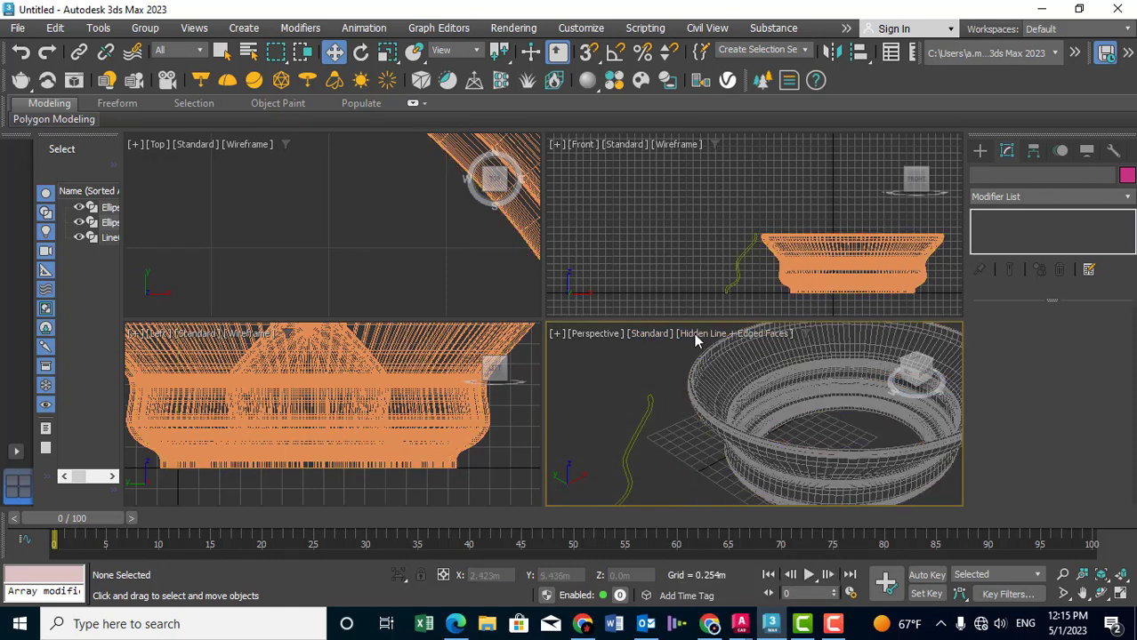
left_click(739, 335)
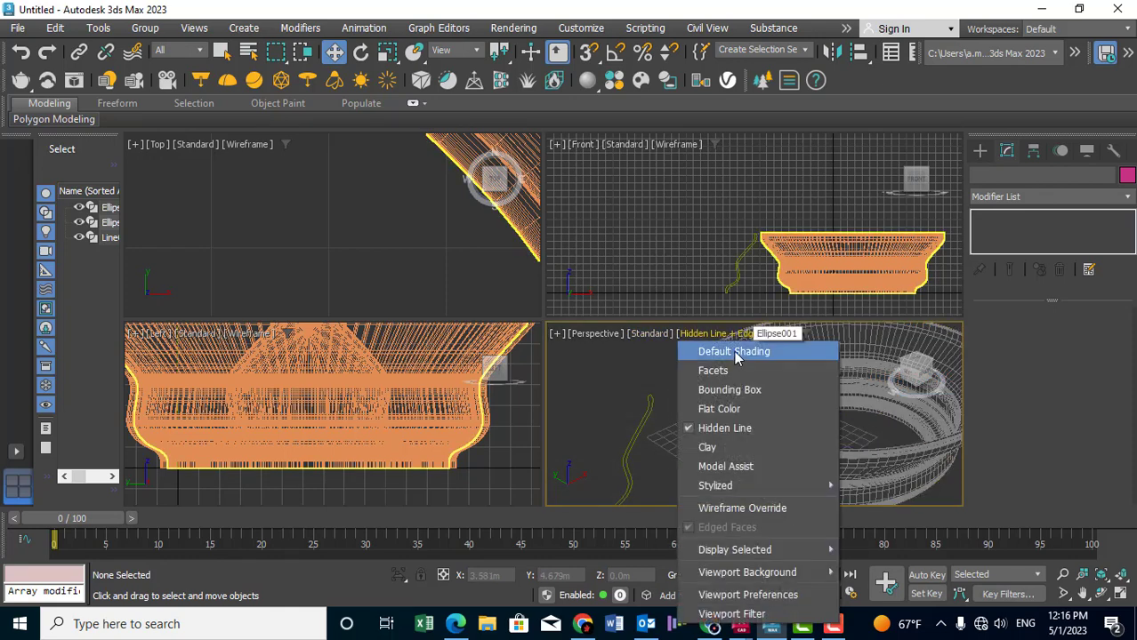
left_click(733, 352)
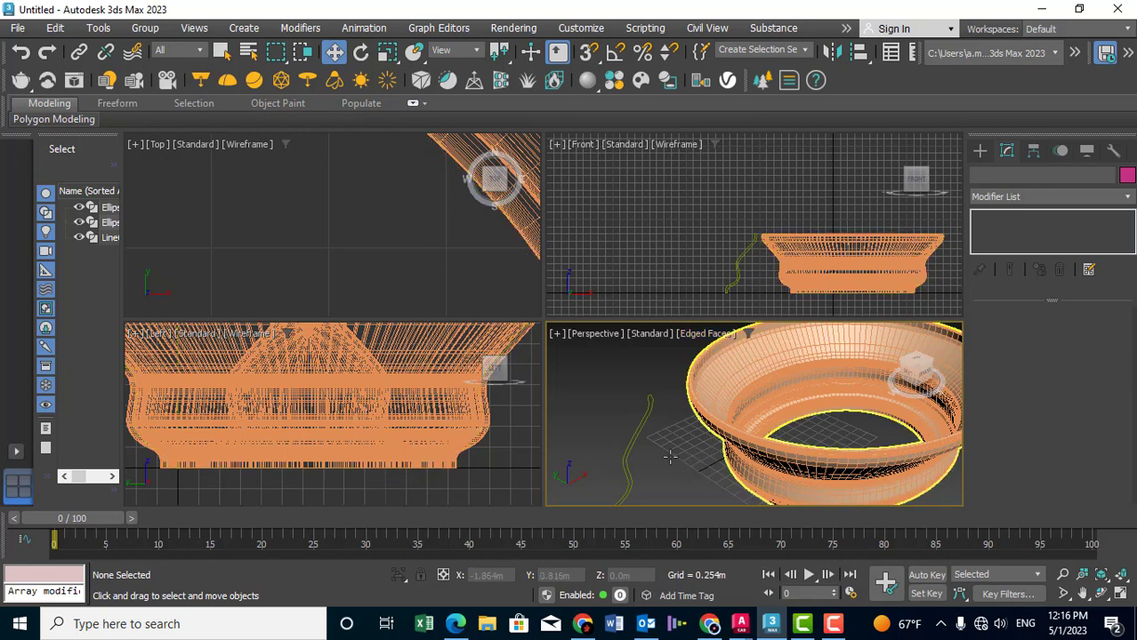
left_click(698, 336)
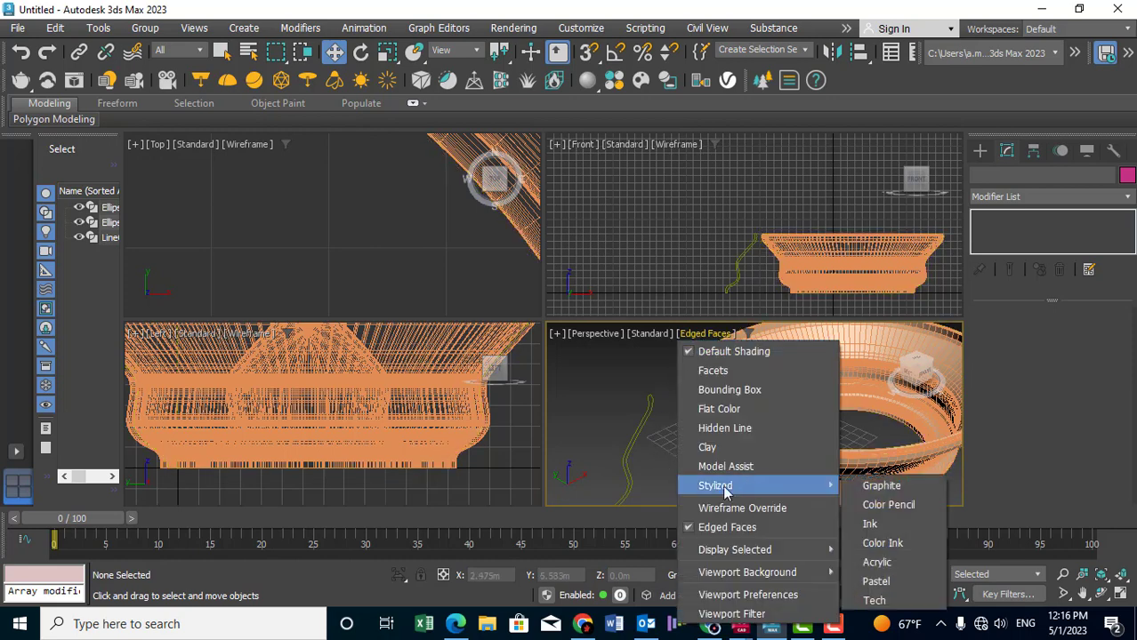
left_click(697, 526)
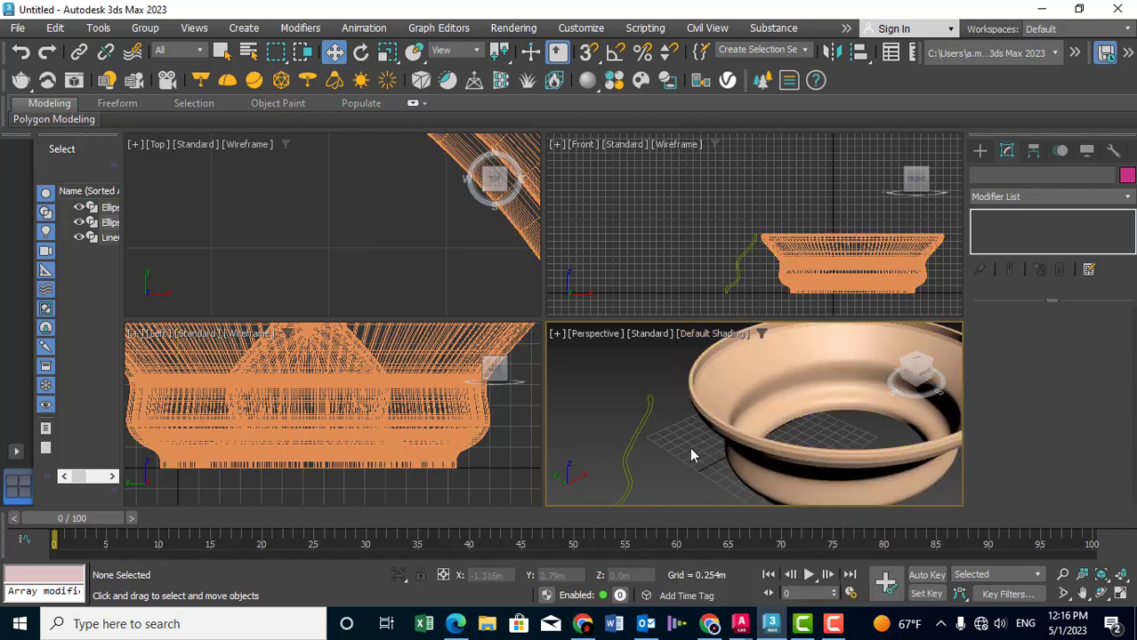